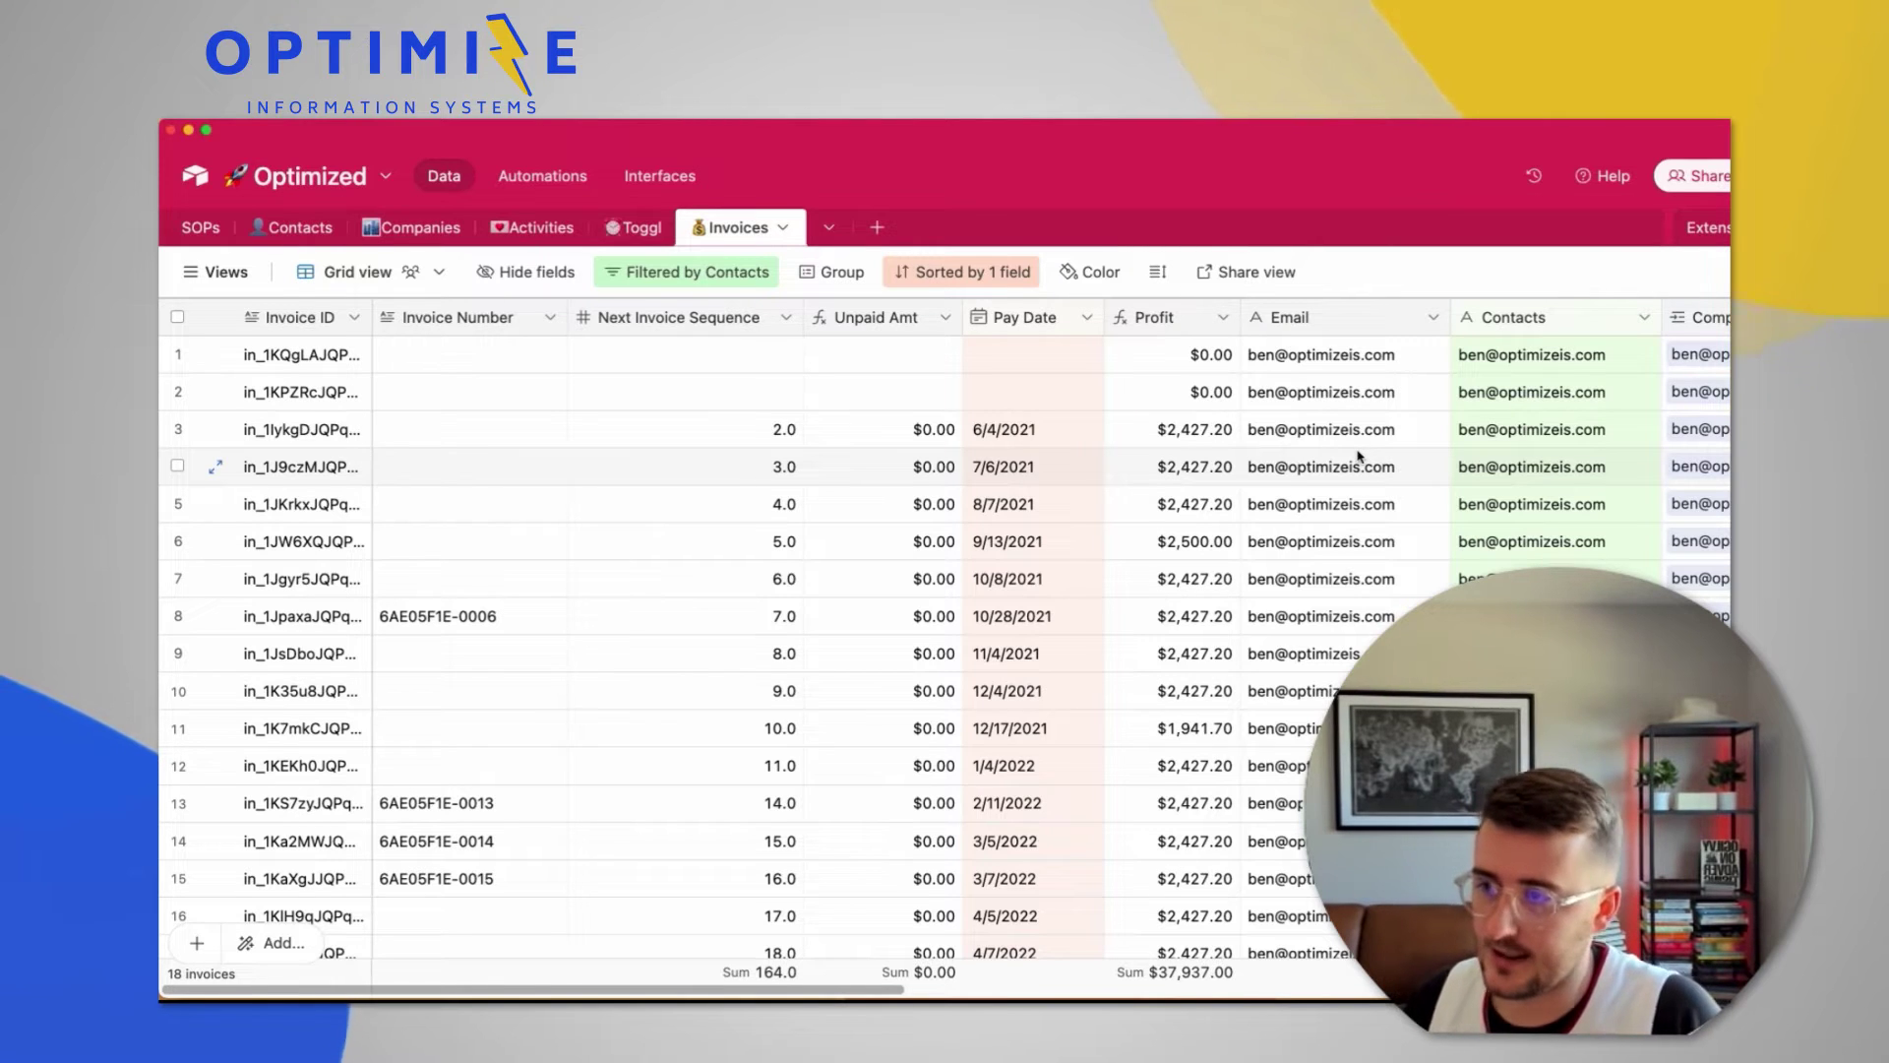
{"action": "left_click", "coordinate": [300, 317]}
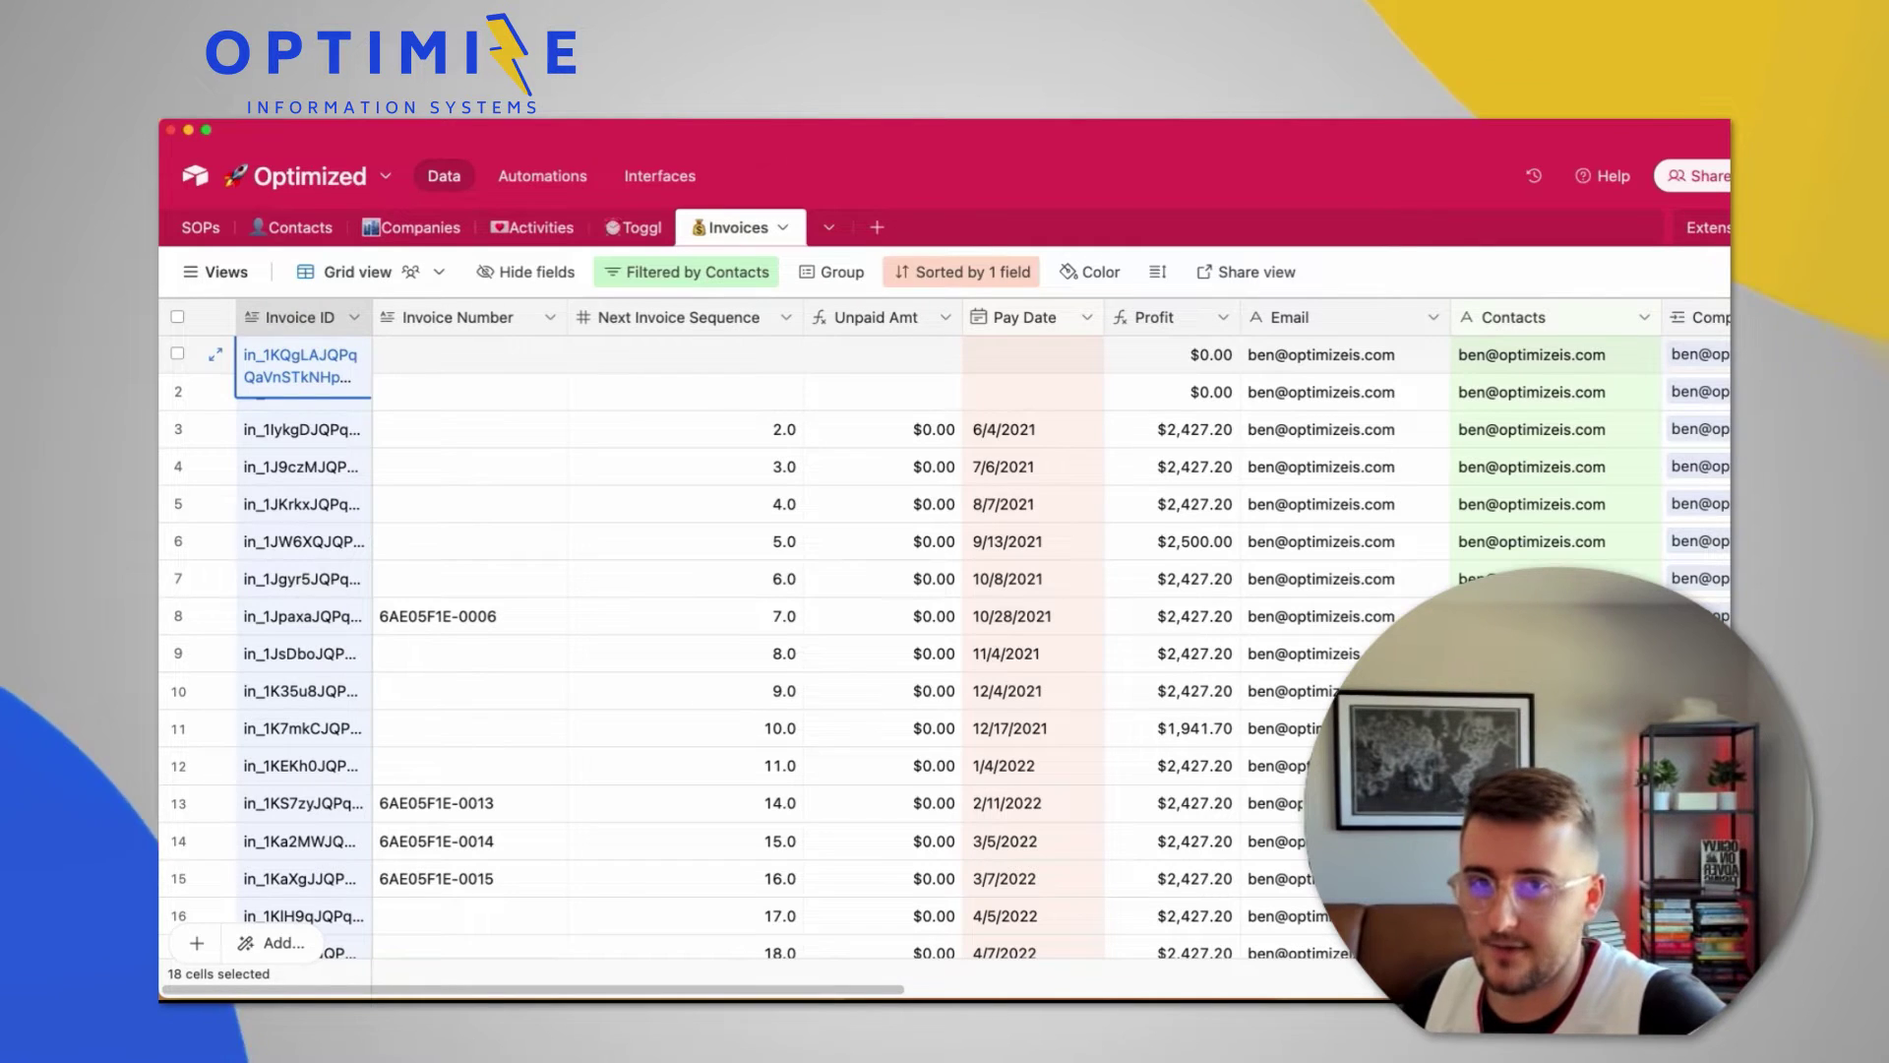
{"action": "left_click", "coordinate": [1707, 228]}
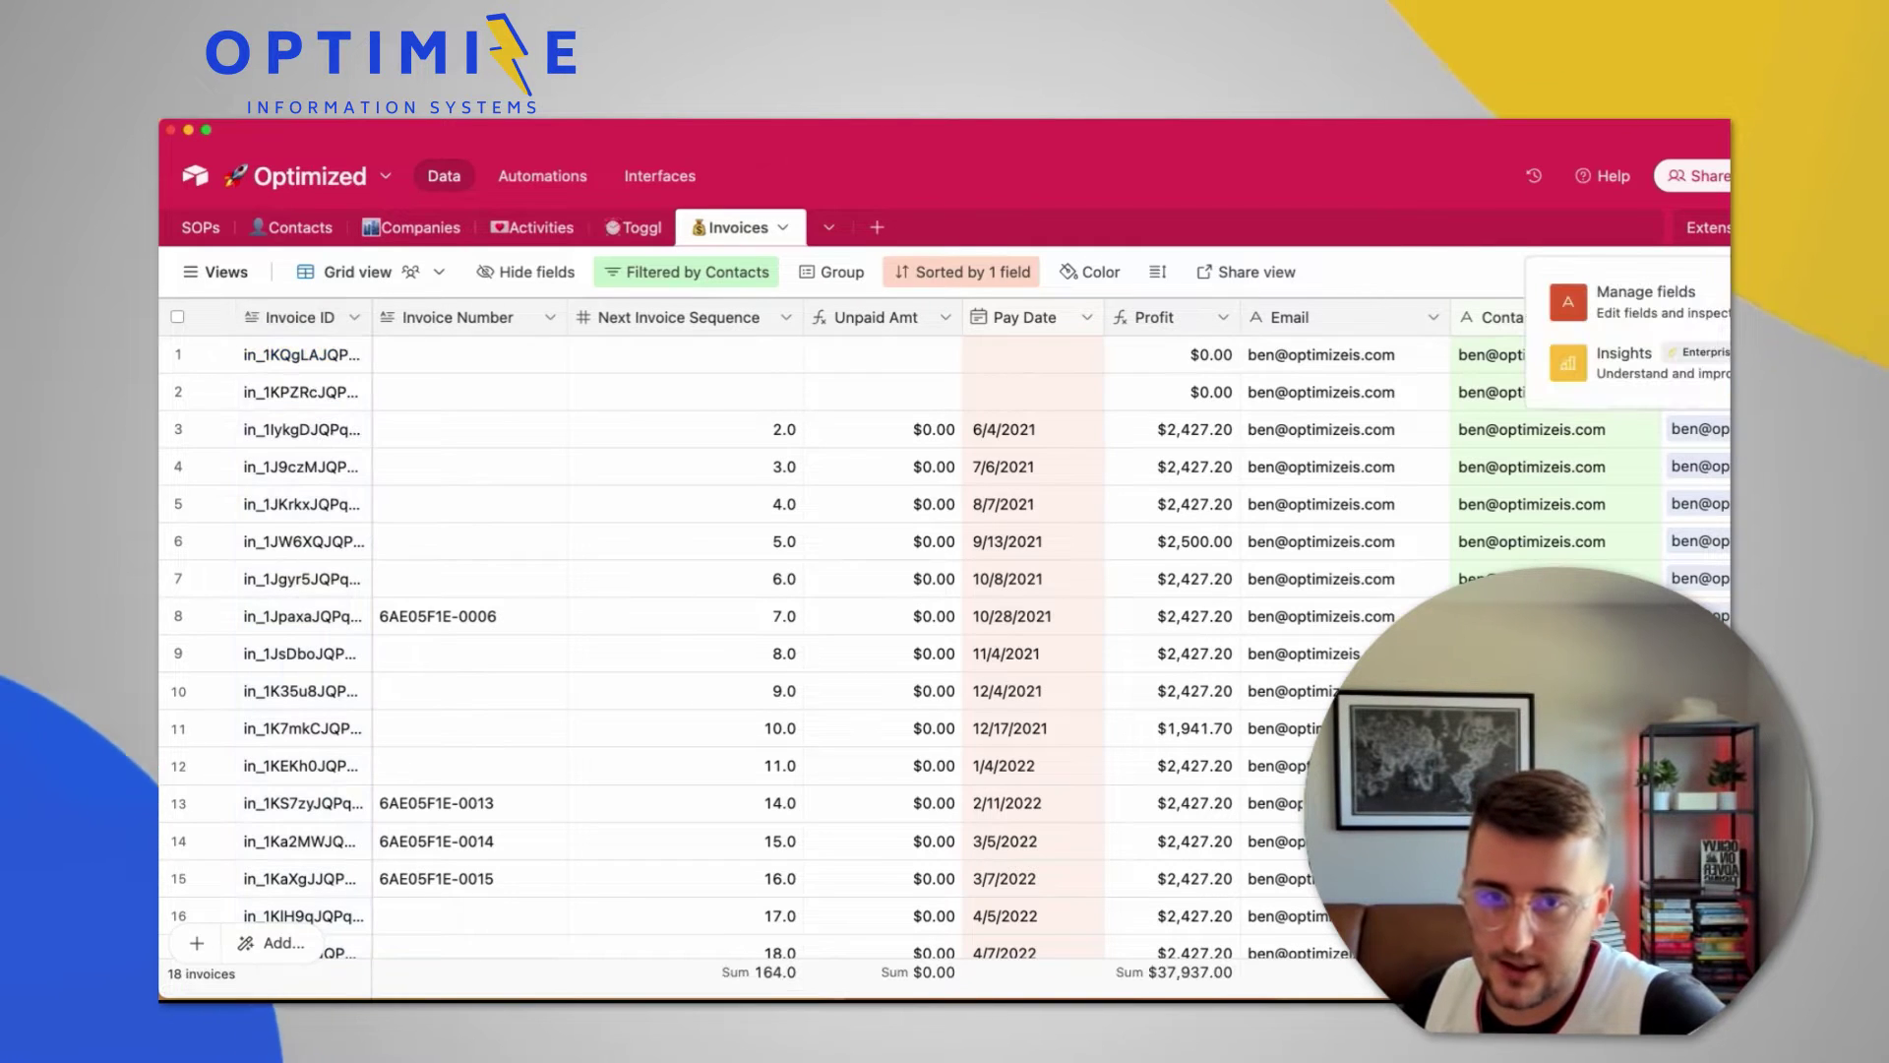
{"action": "left_click", "coordinate": [1660, 289]}
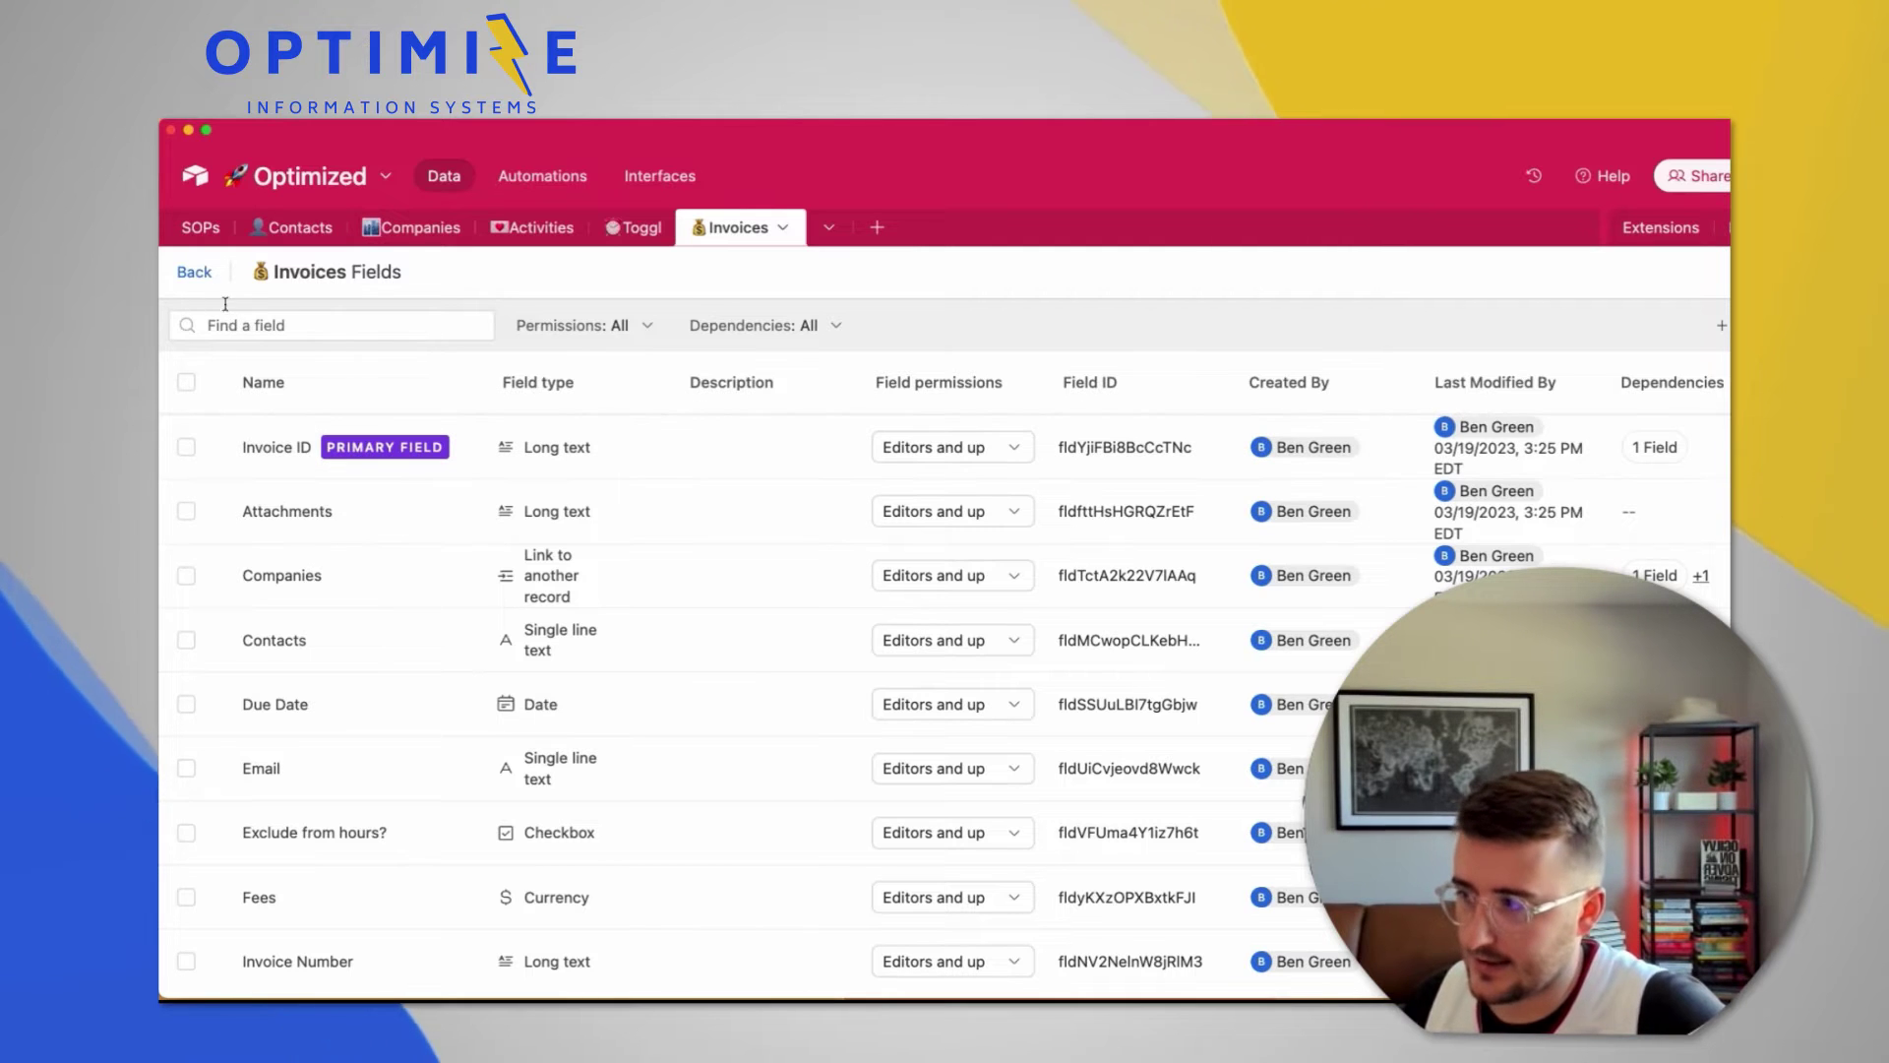
{"action": "left_click", "coordinate": [196, 274]}
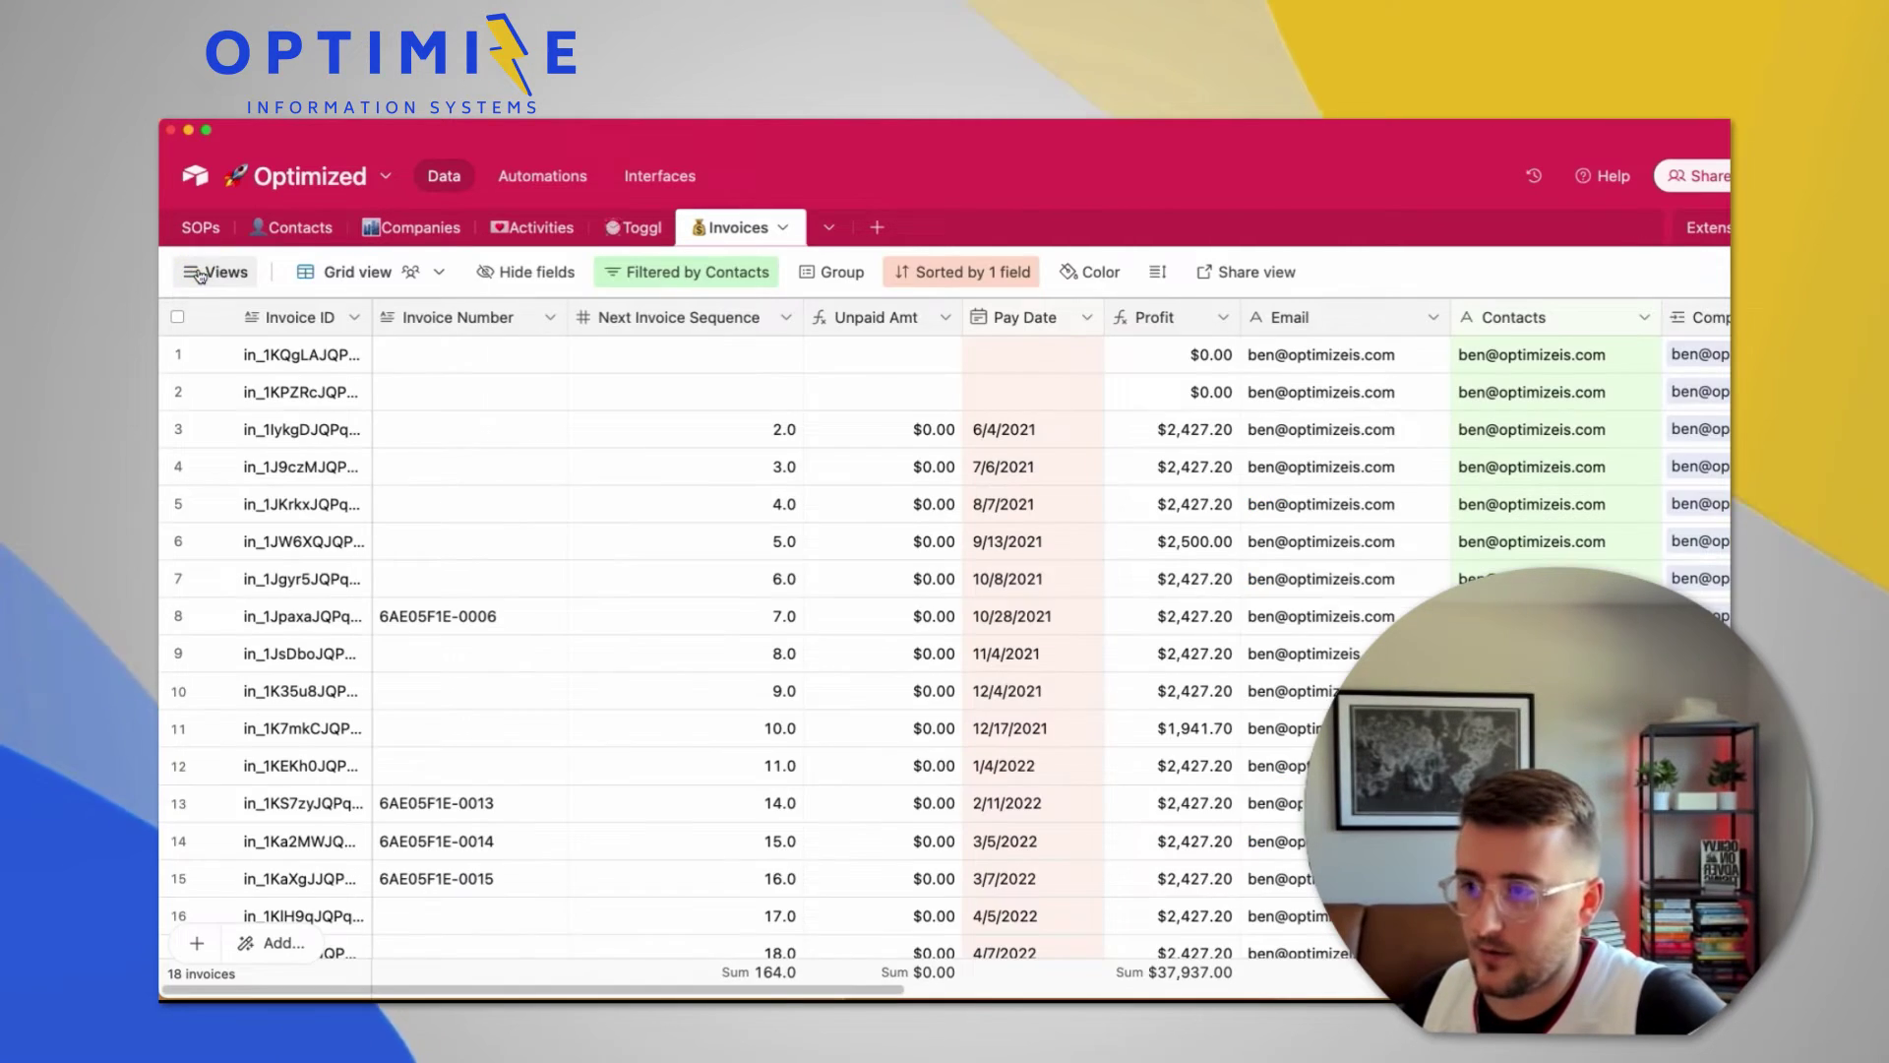
Duplicate the Invoice ID field together with its cell values.
{"action": "right_click", "coordinate": [293, 324]}
{"action": "left_click", "coordinate": [351, 438]}
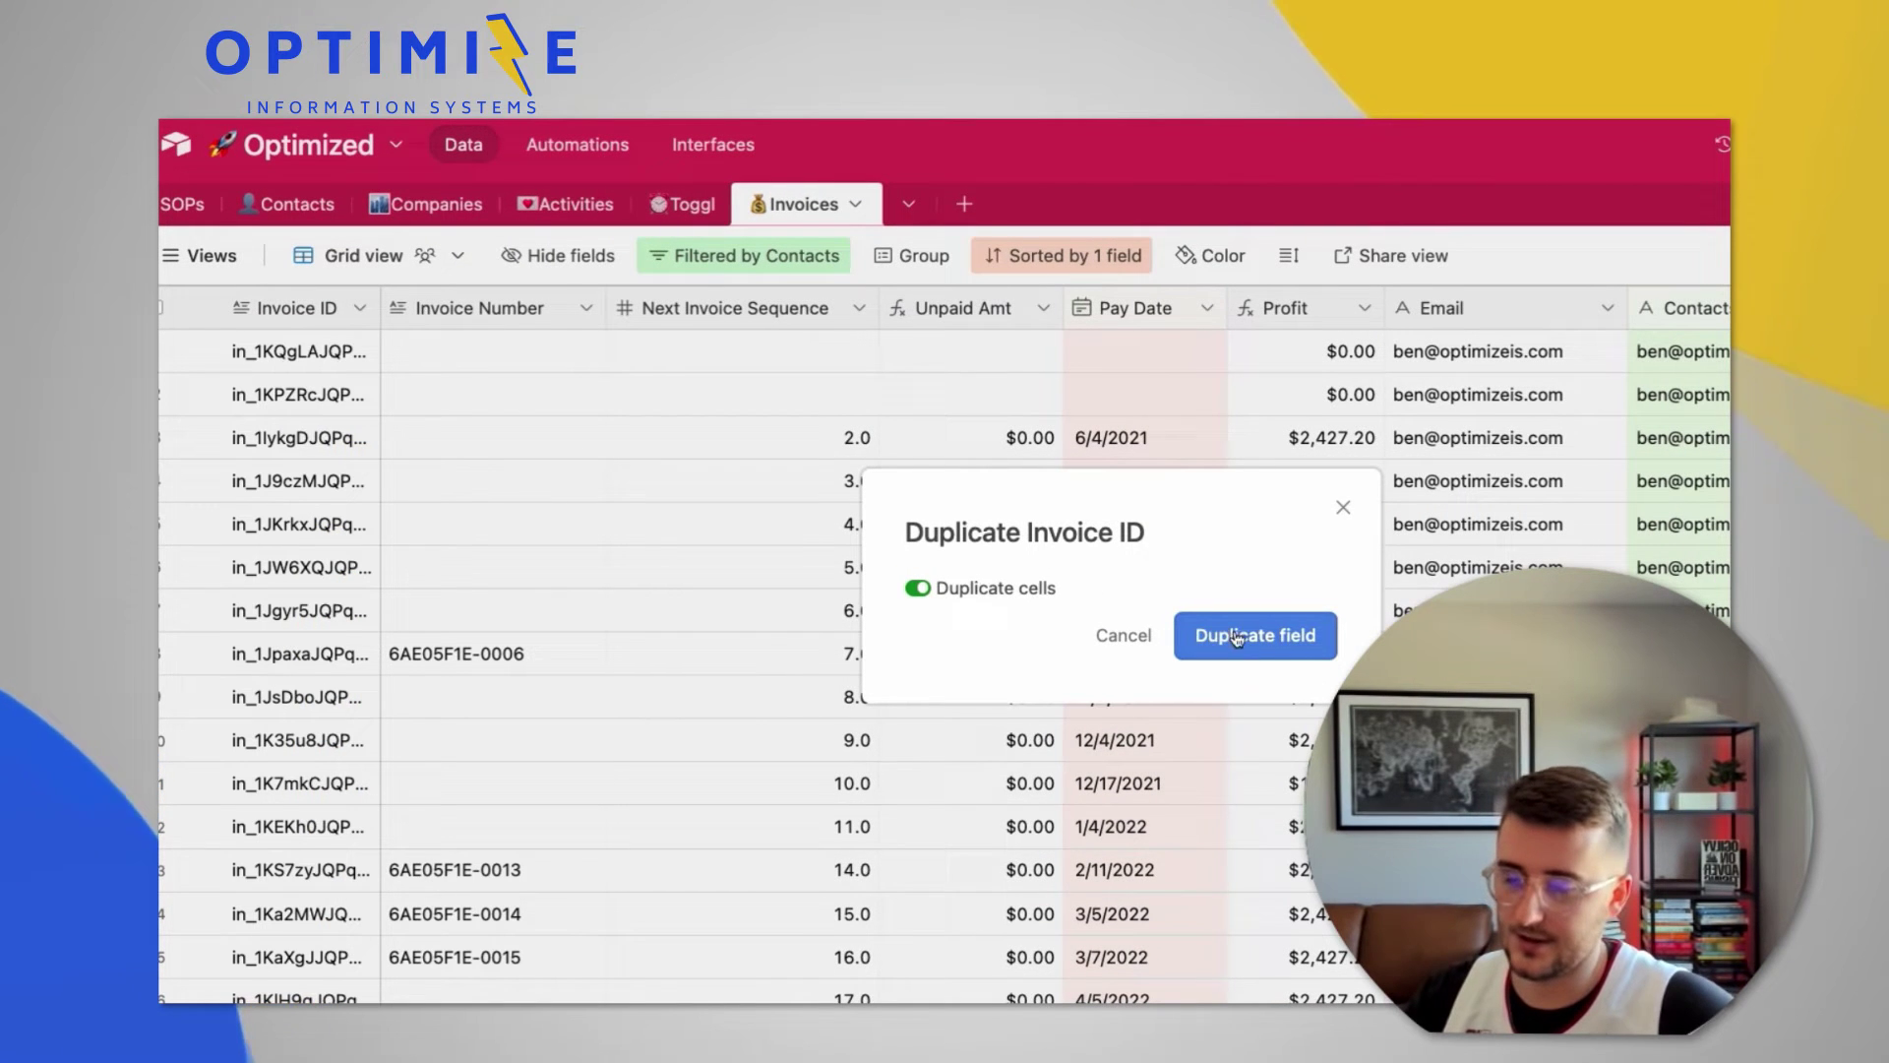
{"action": "left_click", "coordinate": [1132, 638]}
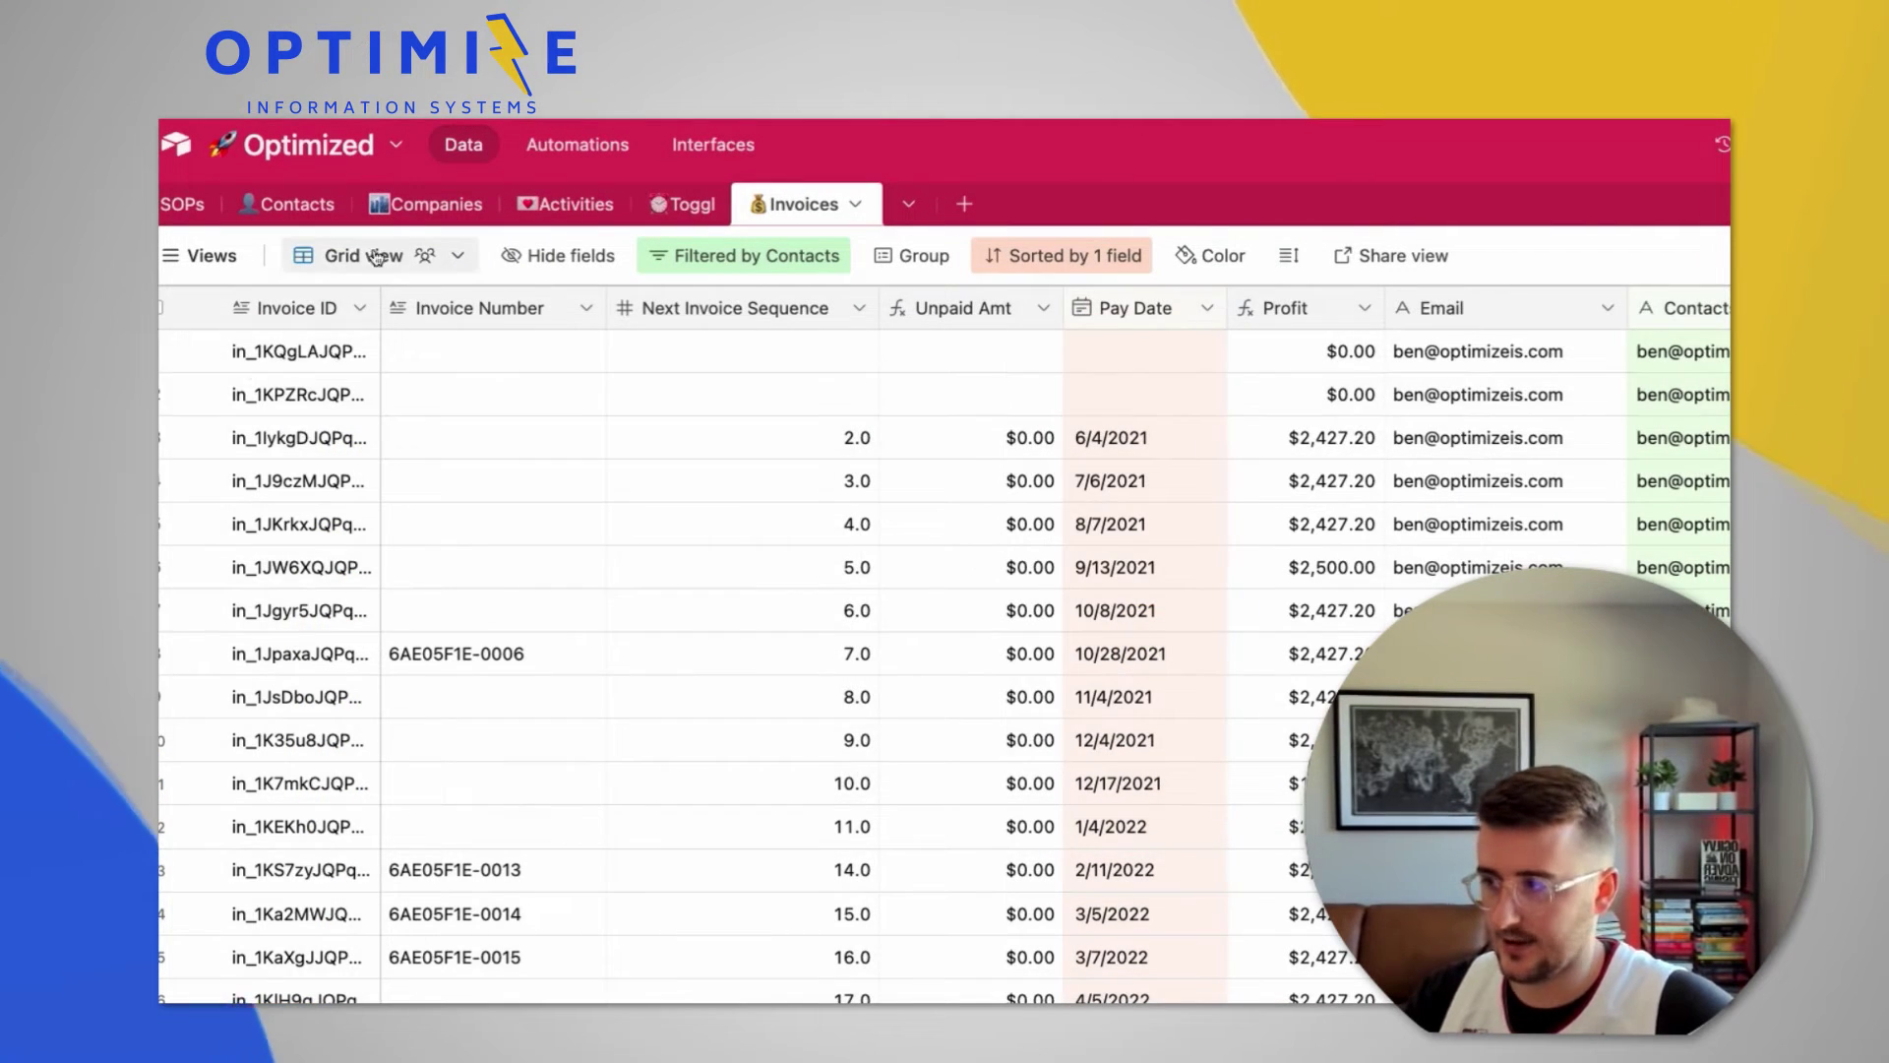
{"action": "right_click", "coordinate": [296, 309]}
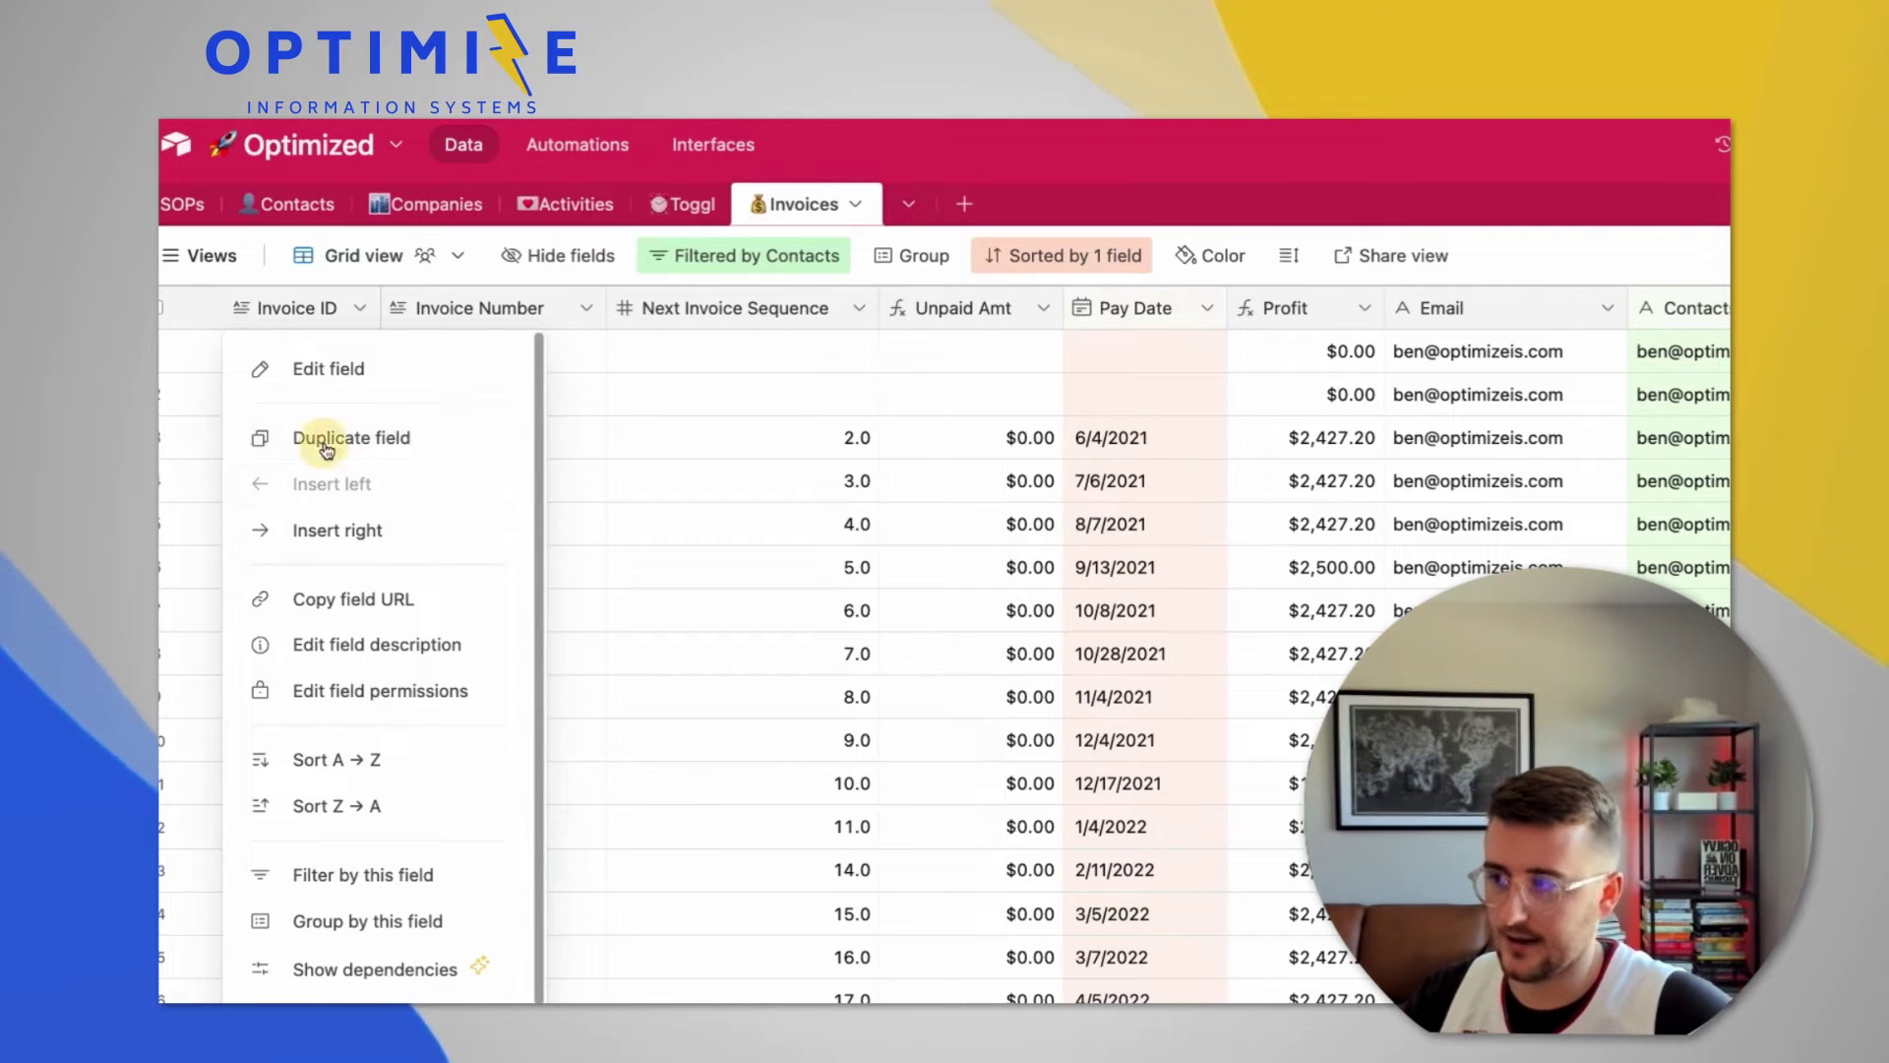
{"action": "left_click", "coordinate": [331, 435]}
{"action": "left_click", "coordinate": [1255, 635]}
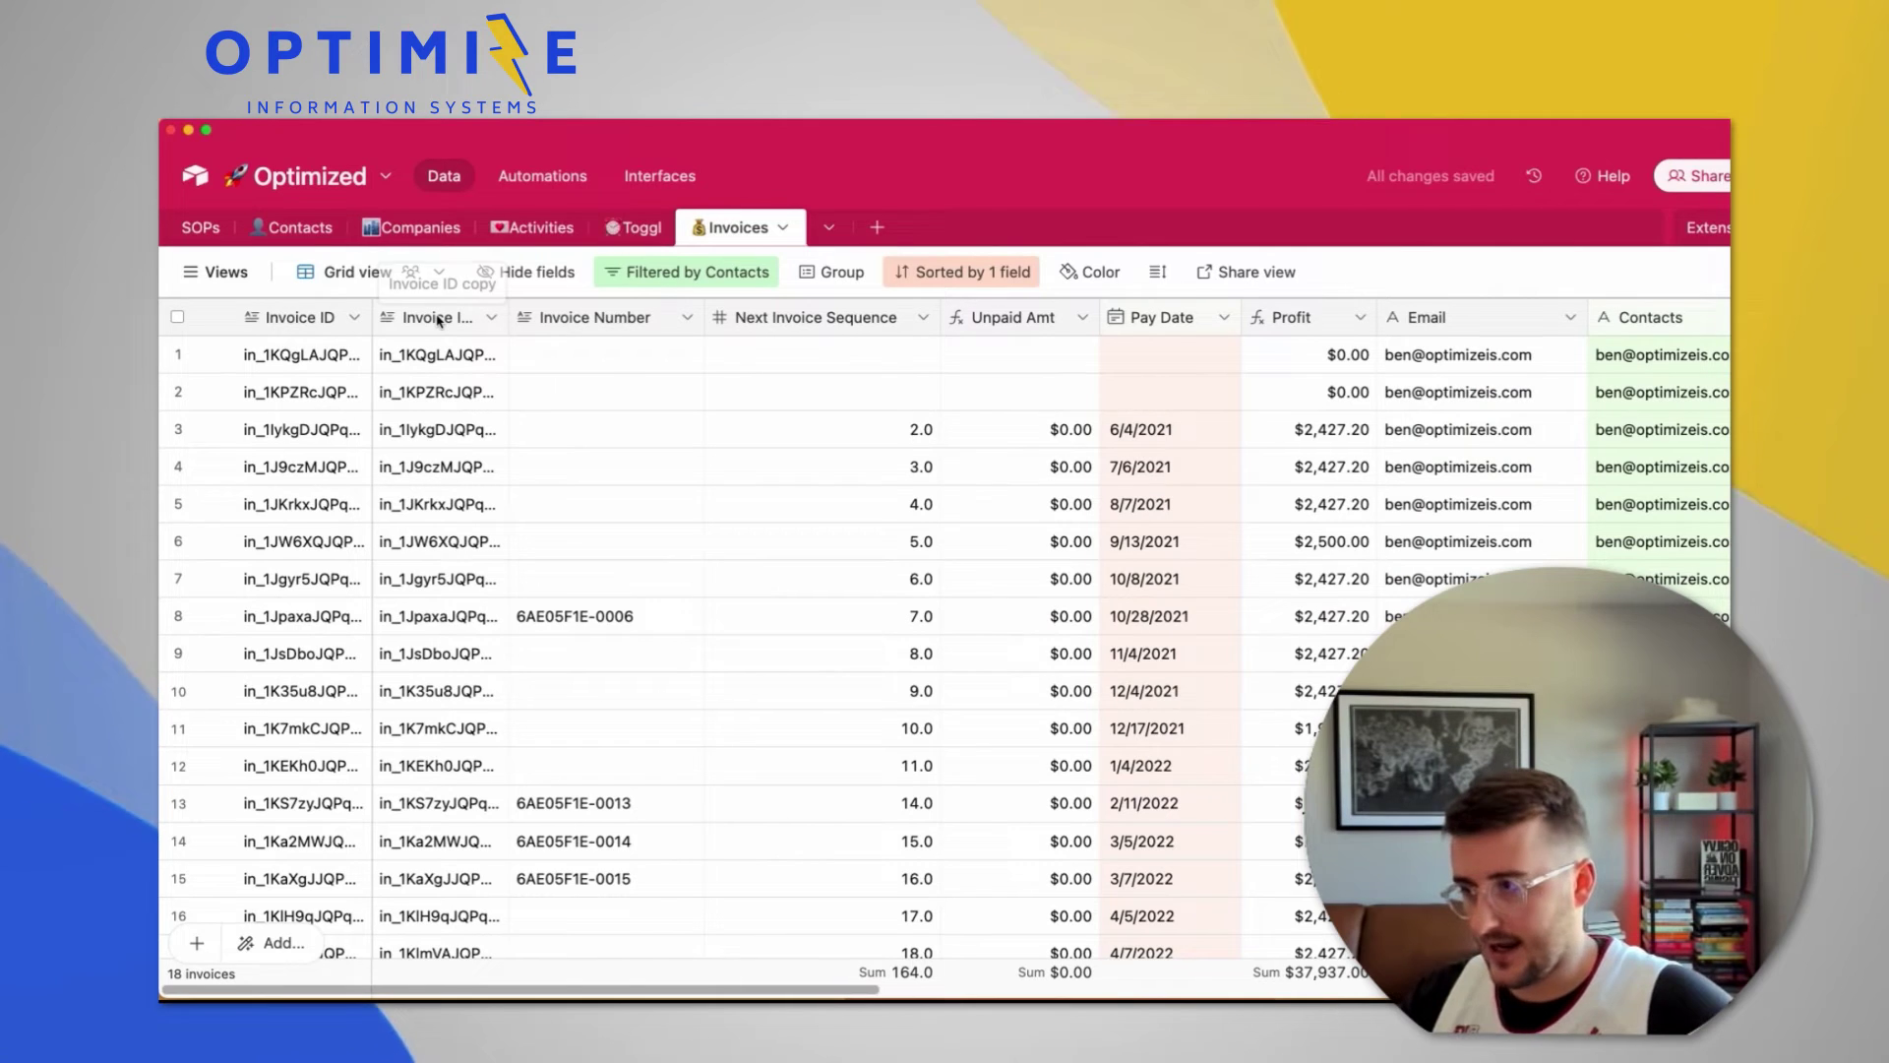
Rename the duplicated field to 'Stripe Invoice ID'.
{"action": "double_click", "coordinate": [438, 320]}
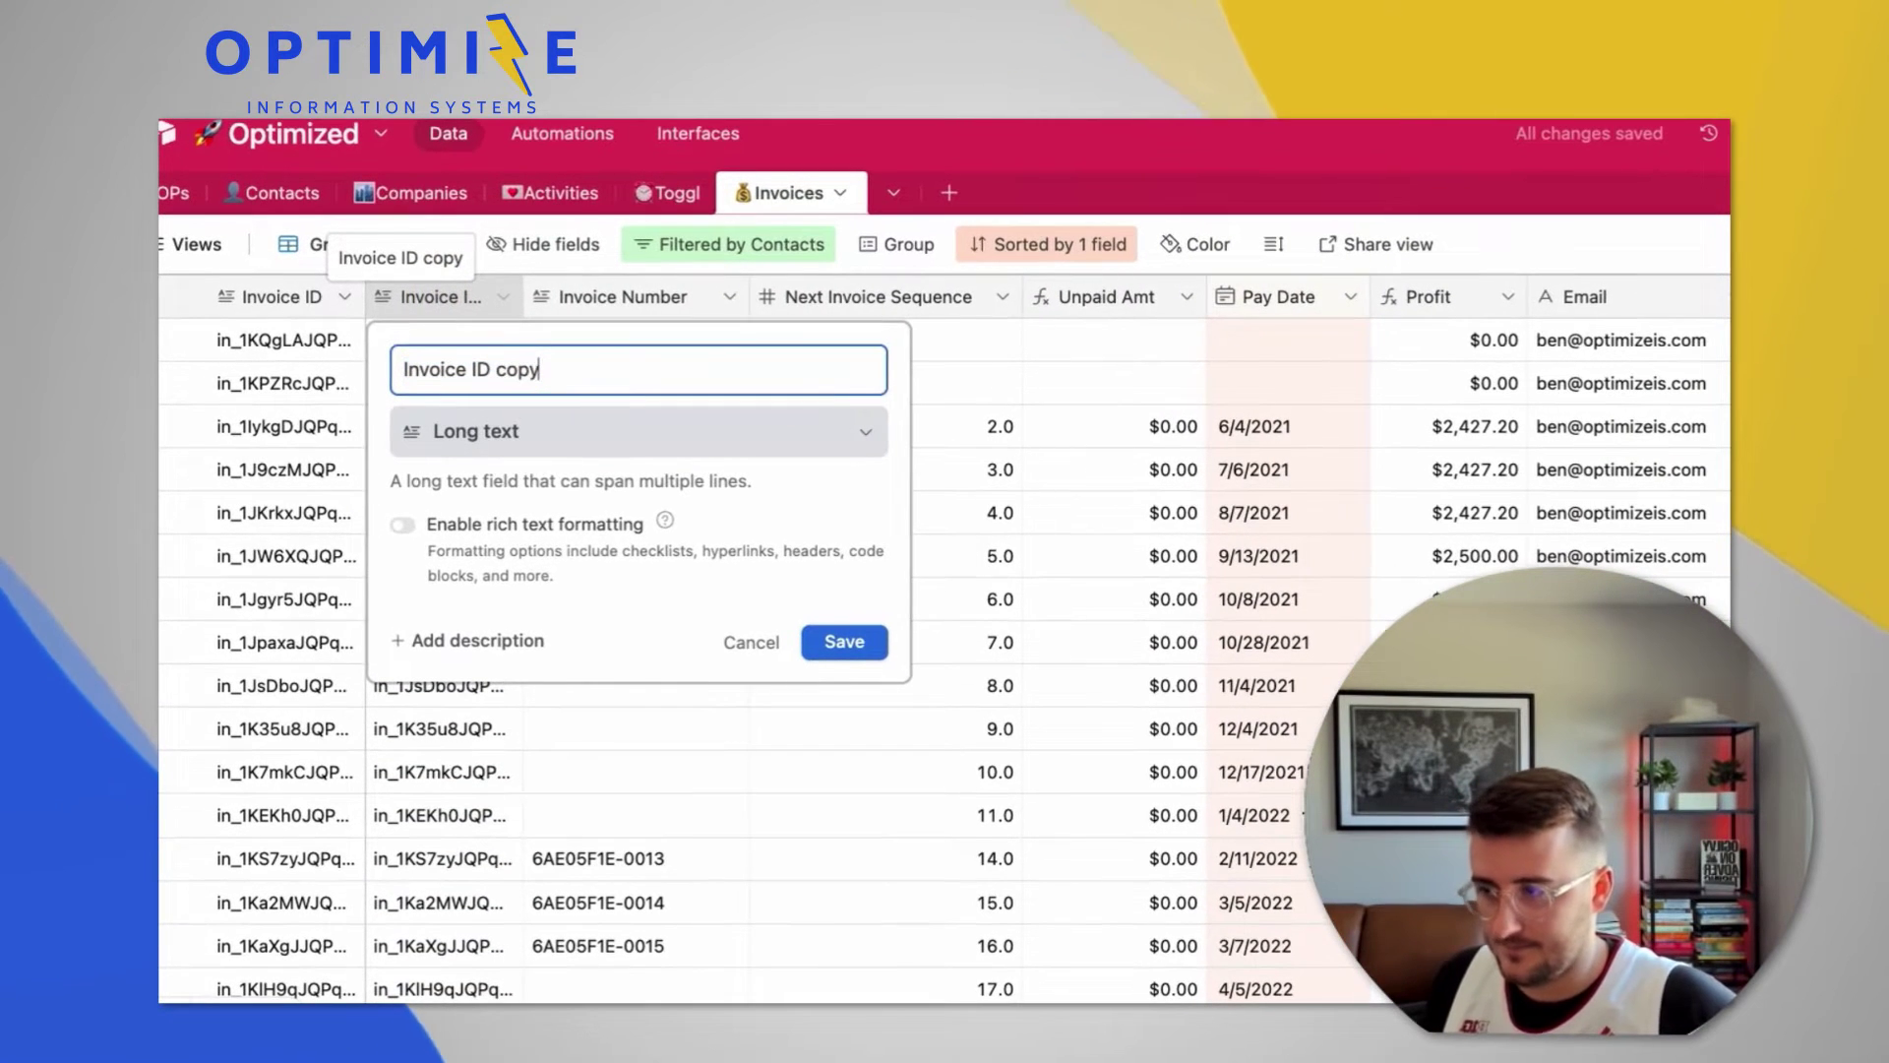
{"action": "key", "text": "BackSpace"}
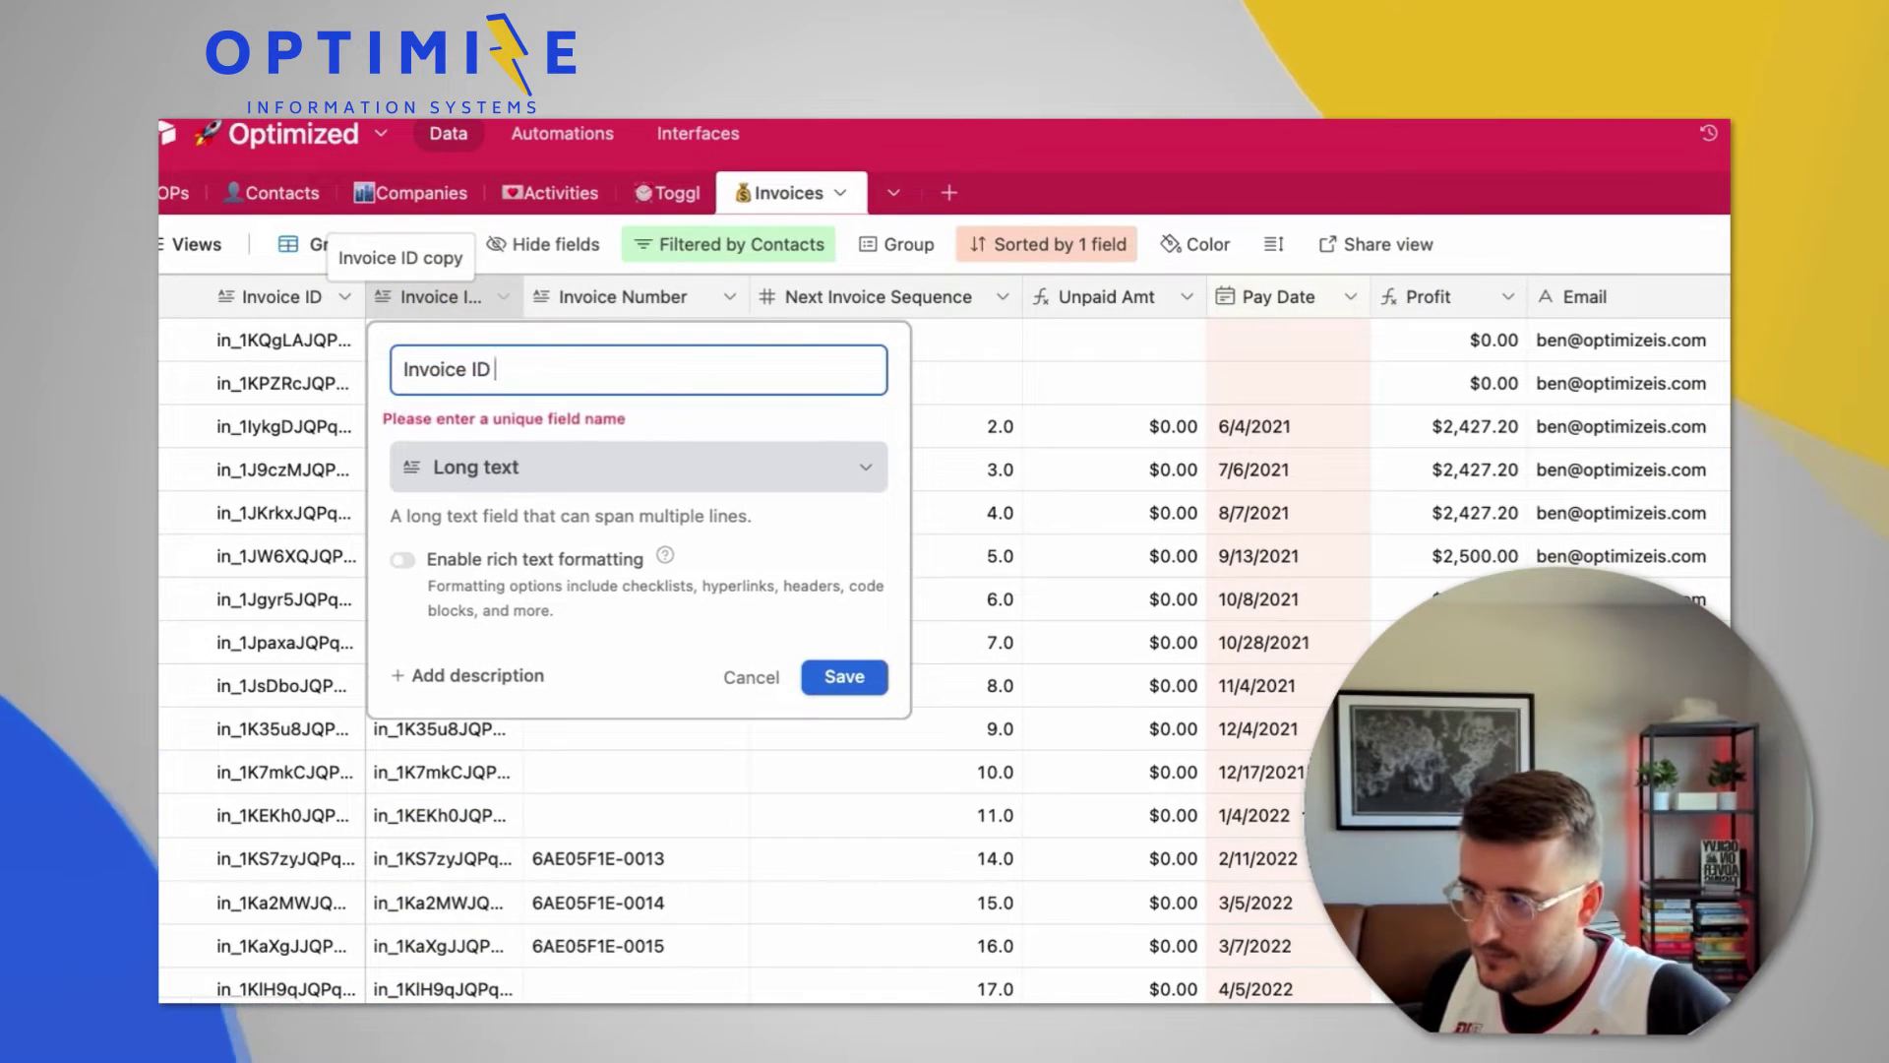
{"action": "type", "text": "Stripe"}
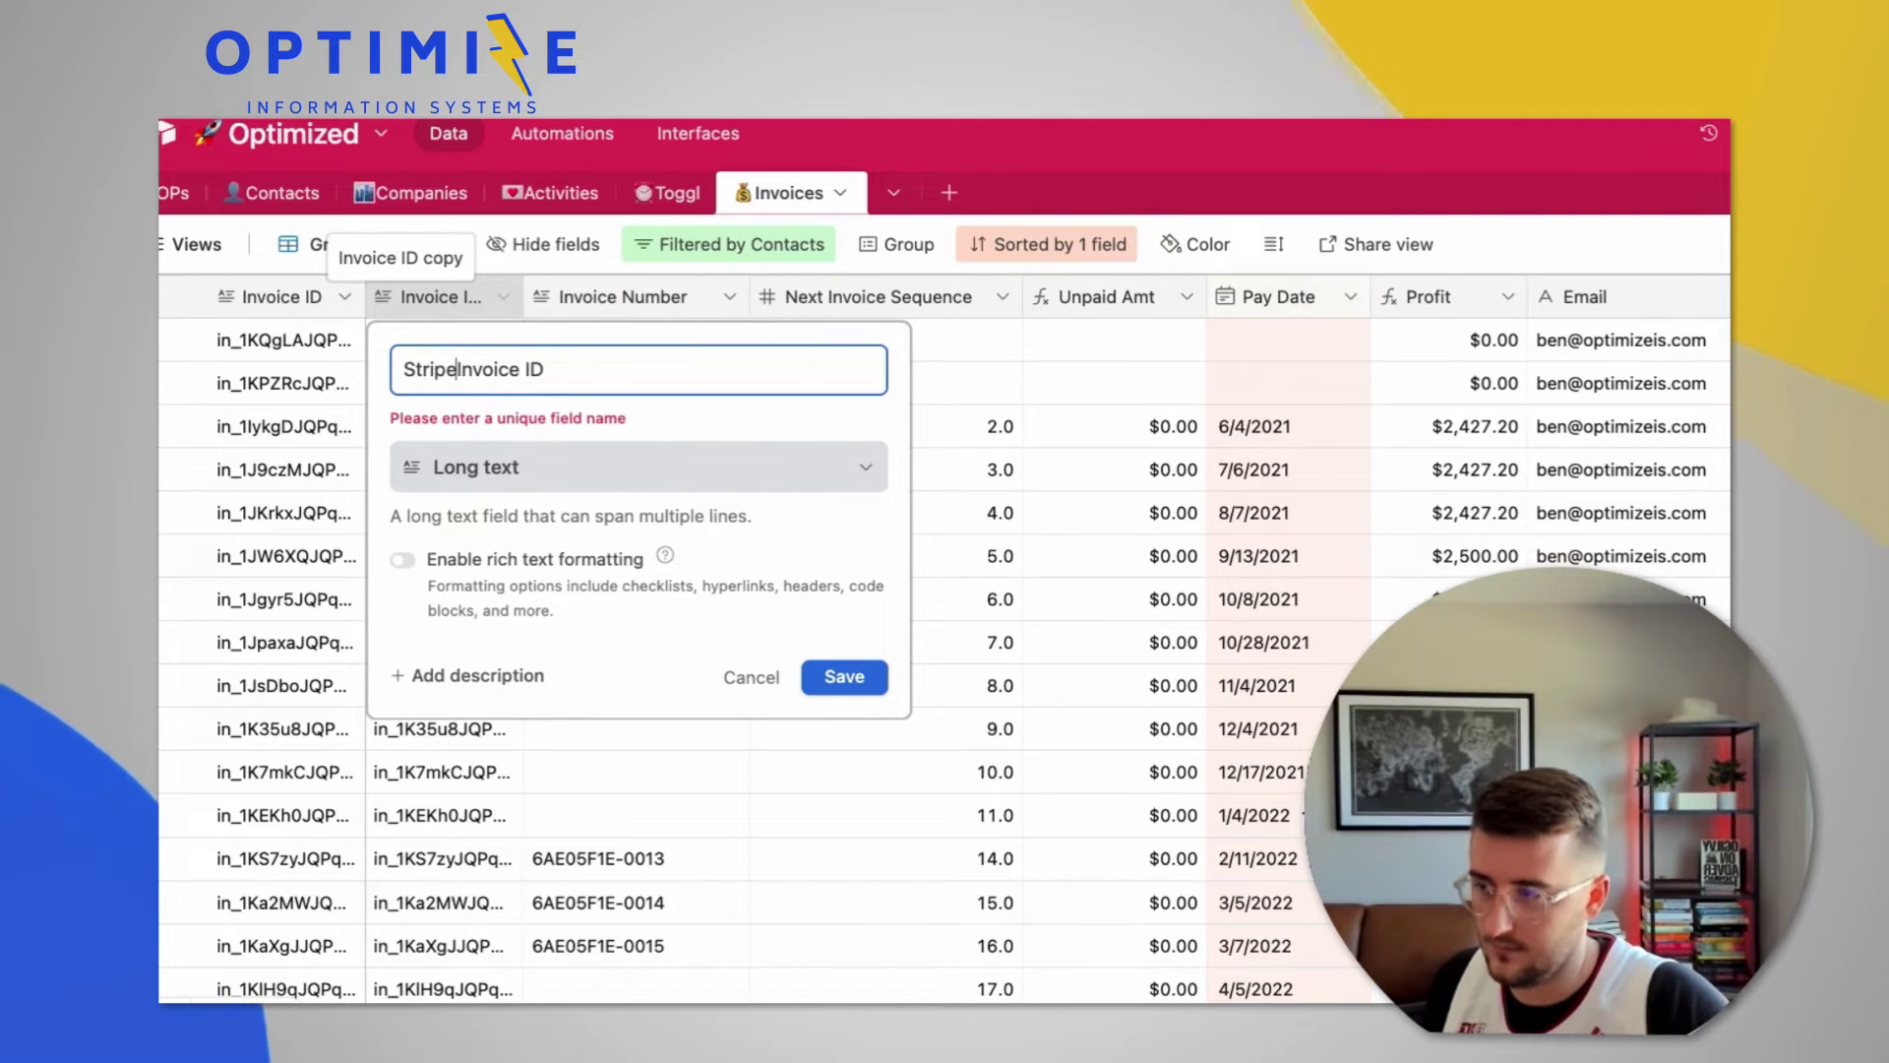
{"action": "key", "text": "Return"}
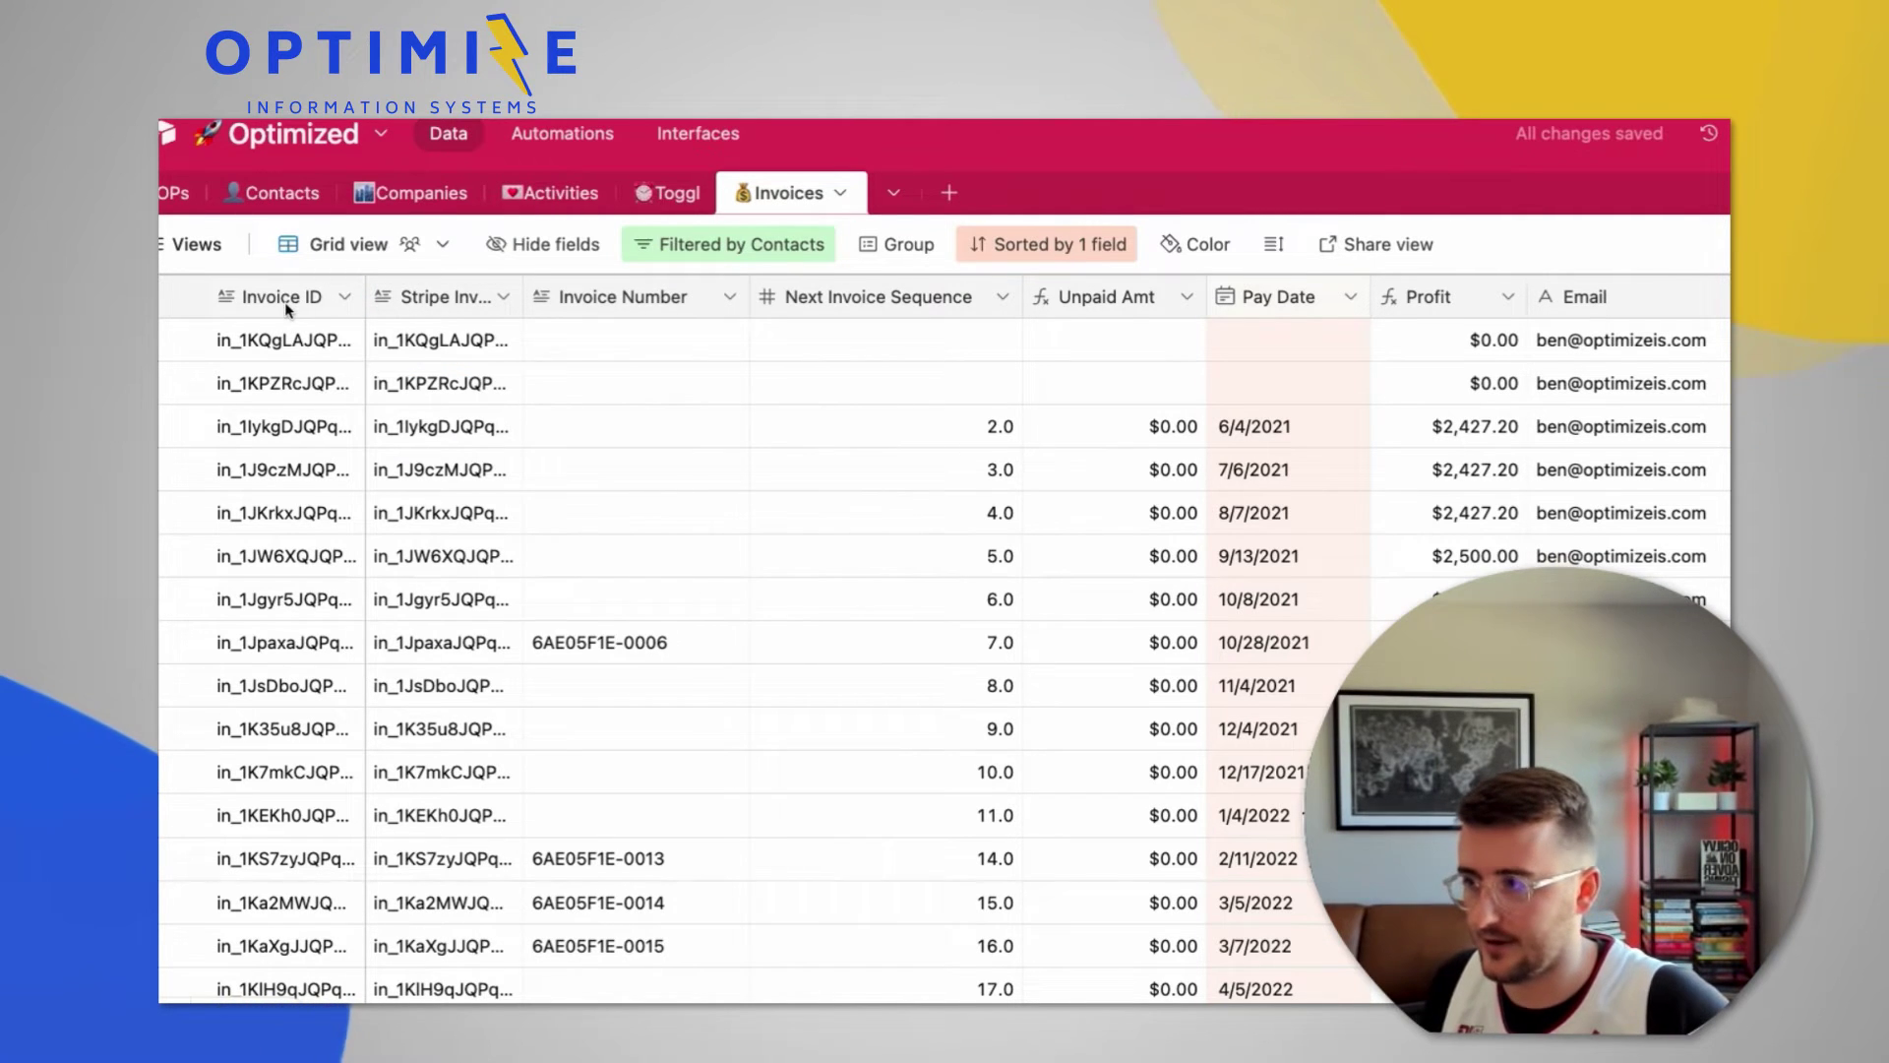
Rename the primary Invoice ID field to 'CRM ID', then review its field types and cancel without changes.
{"action": "double_click", "coordinate": [286, 310]}
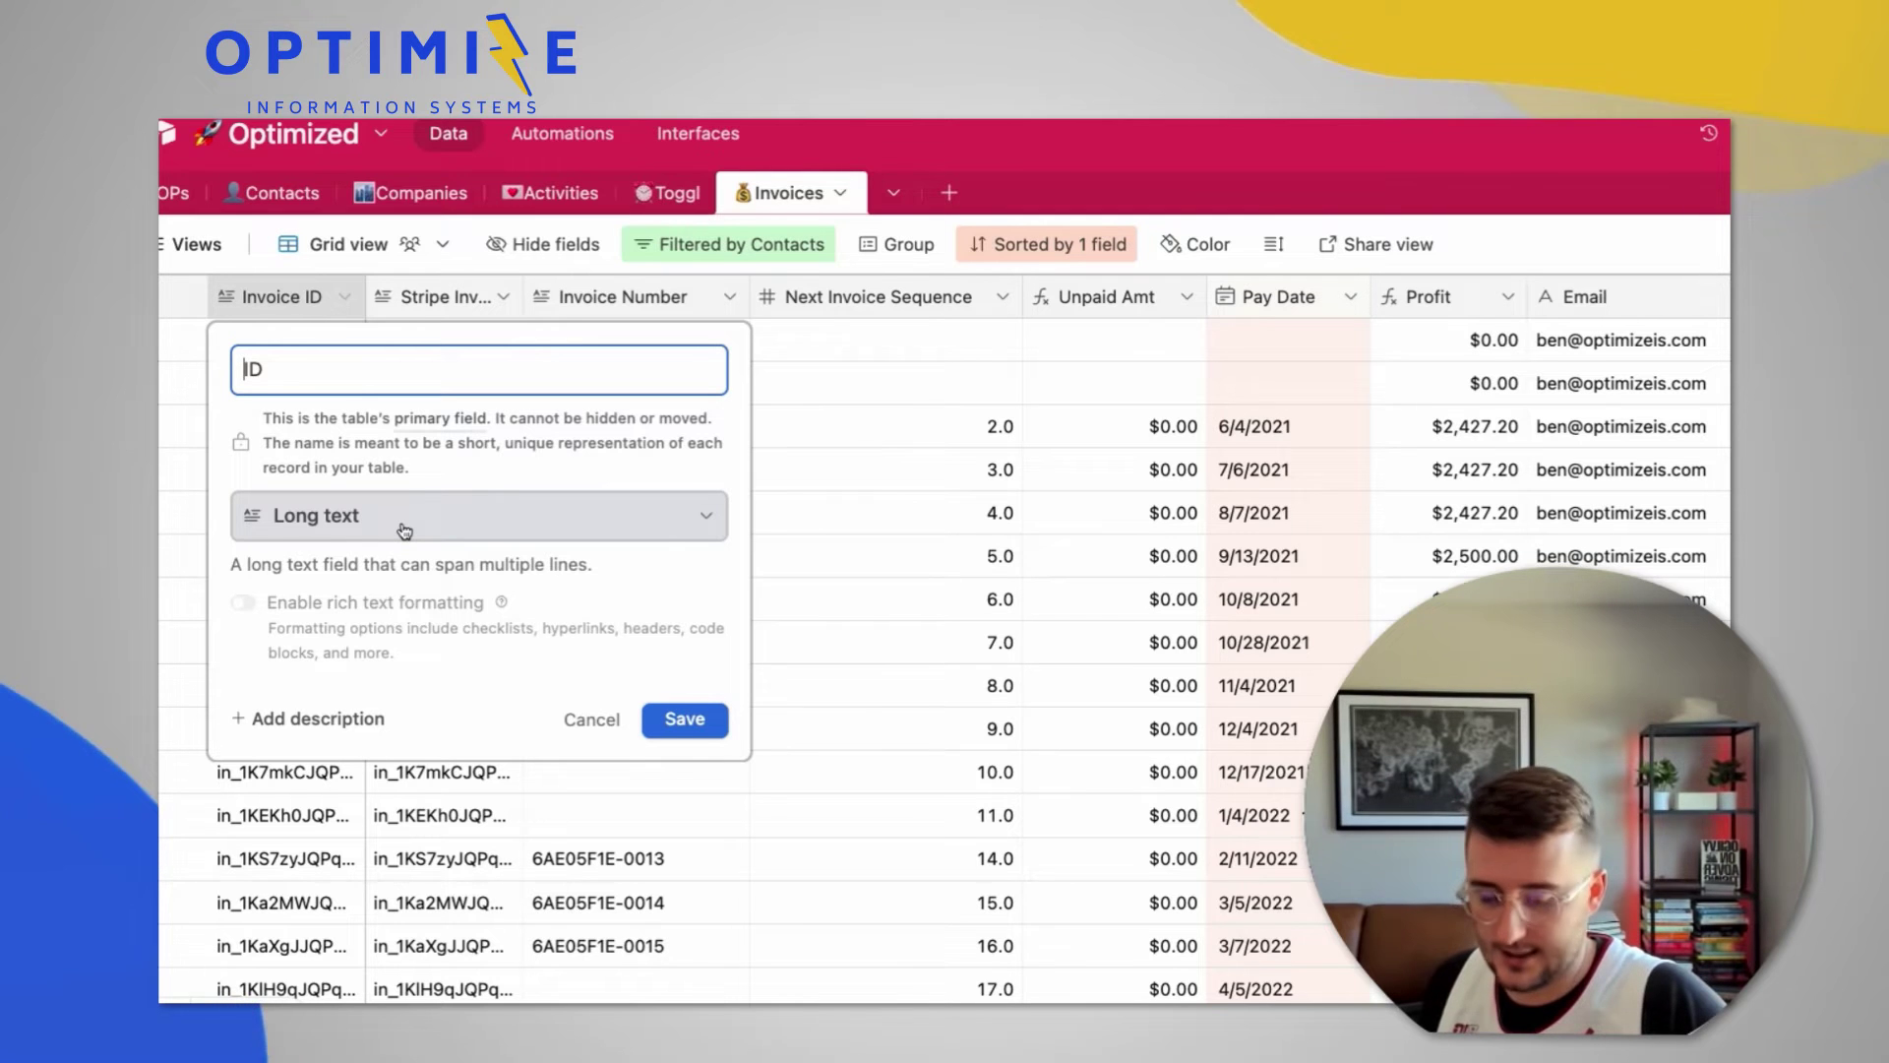
{"action": "key", "text": "Return"}
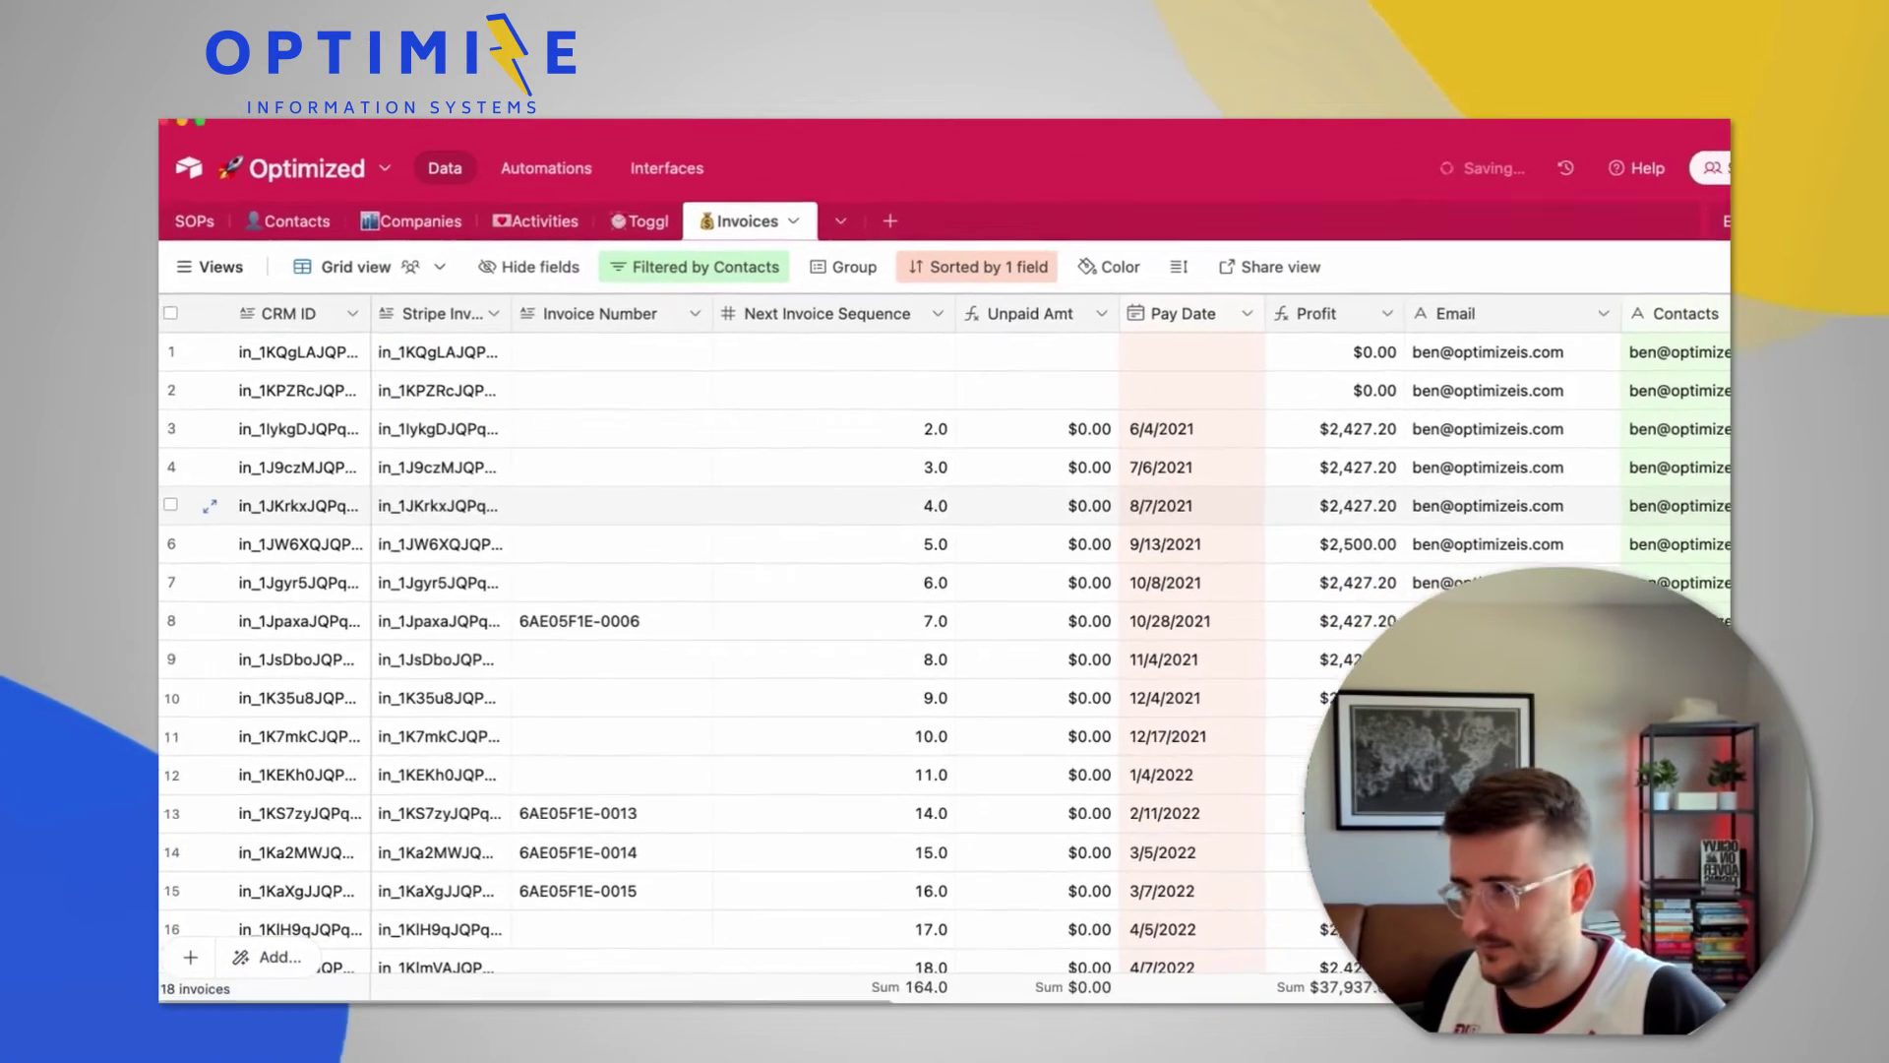
{"action": "double_click", "coordinate": [309, 322]}
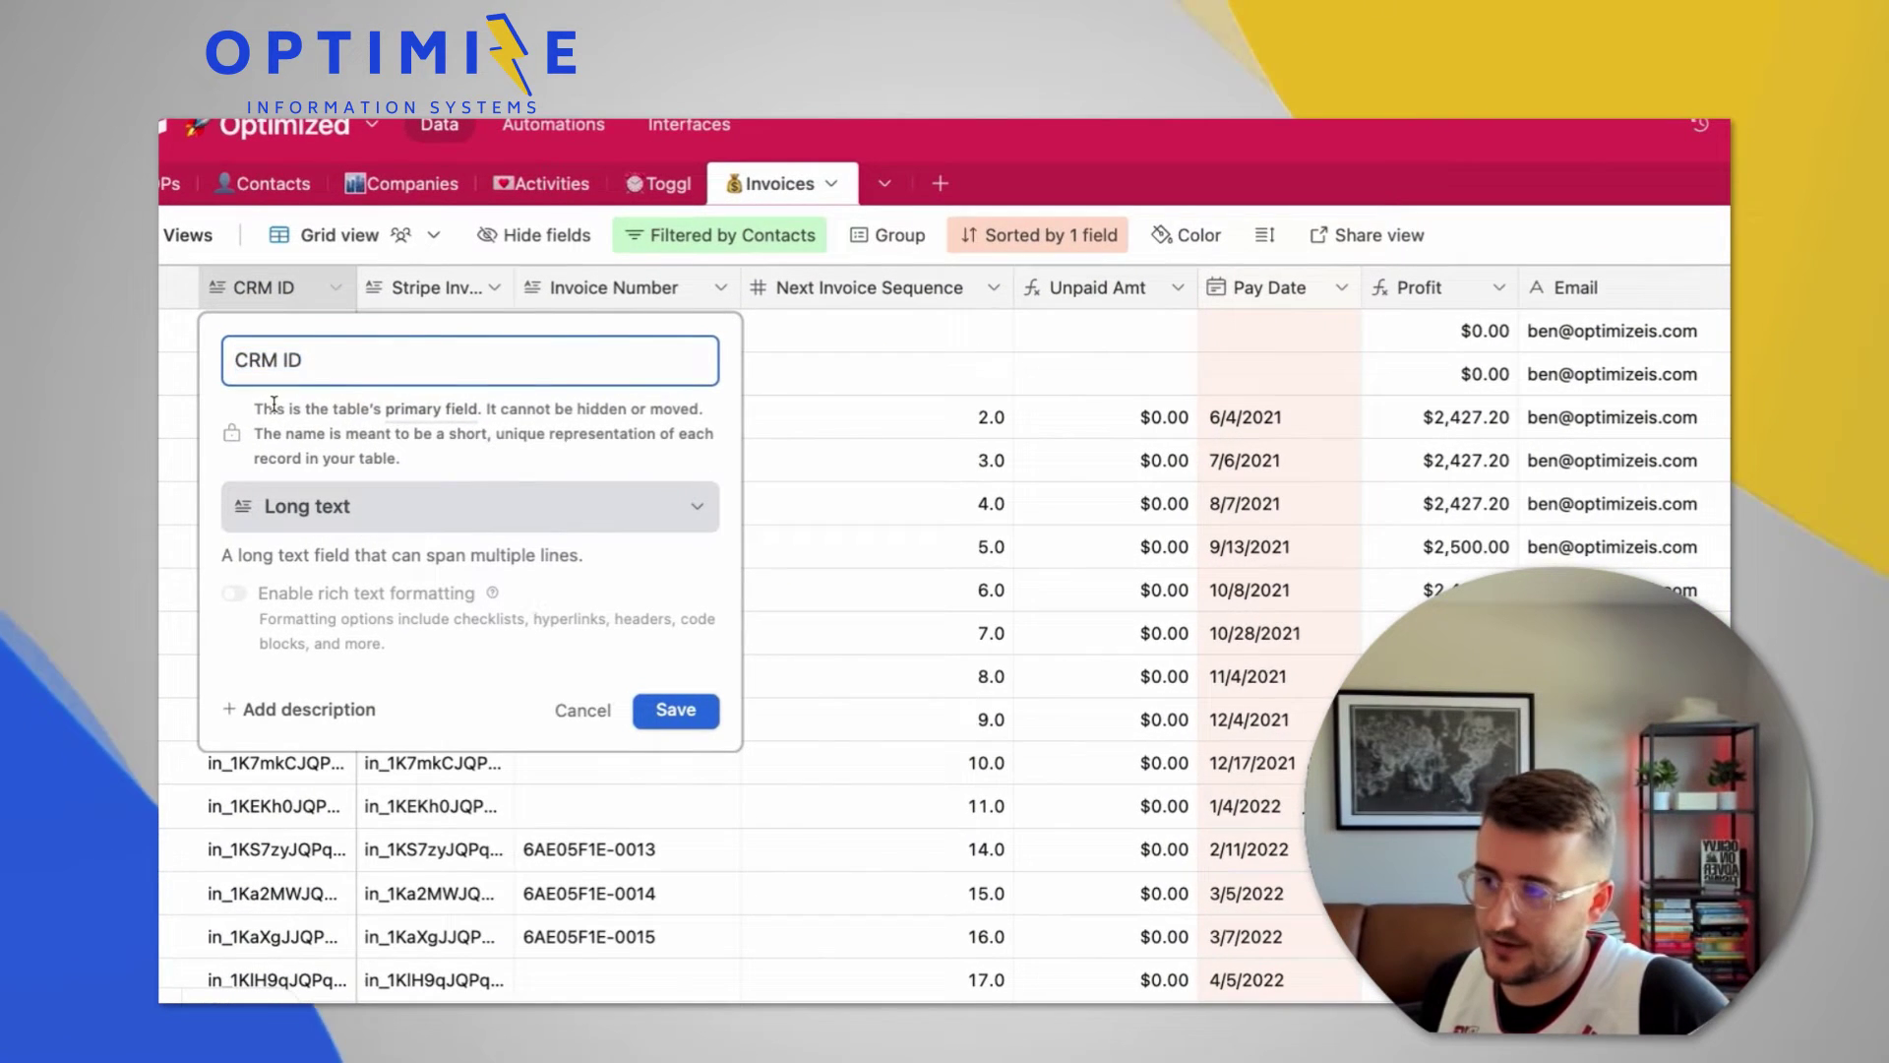
{"action": "left_click_drag", "start_coordinate": [272, 408], "coordinate": [583, 431]}
{"action": "left_click", "coordinate": [582, 431]}
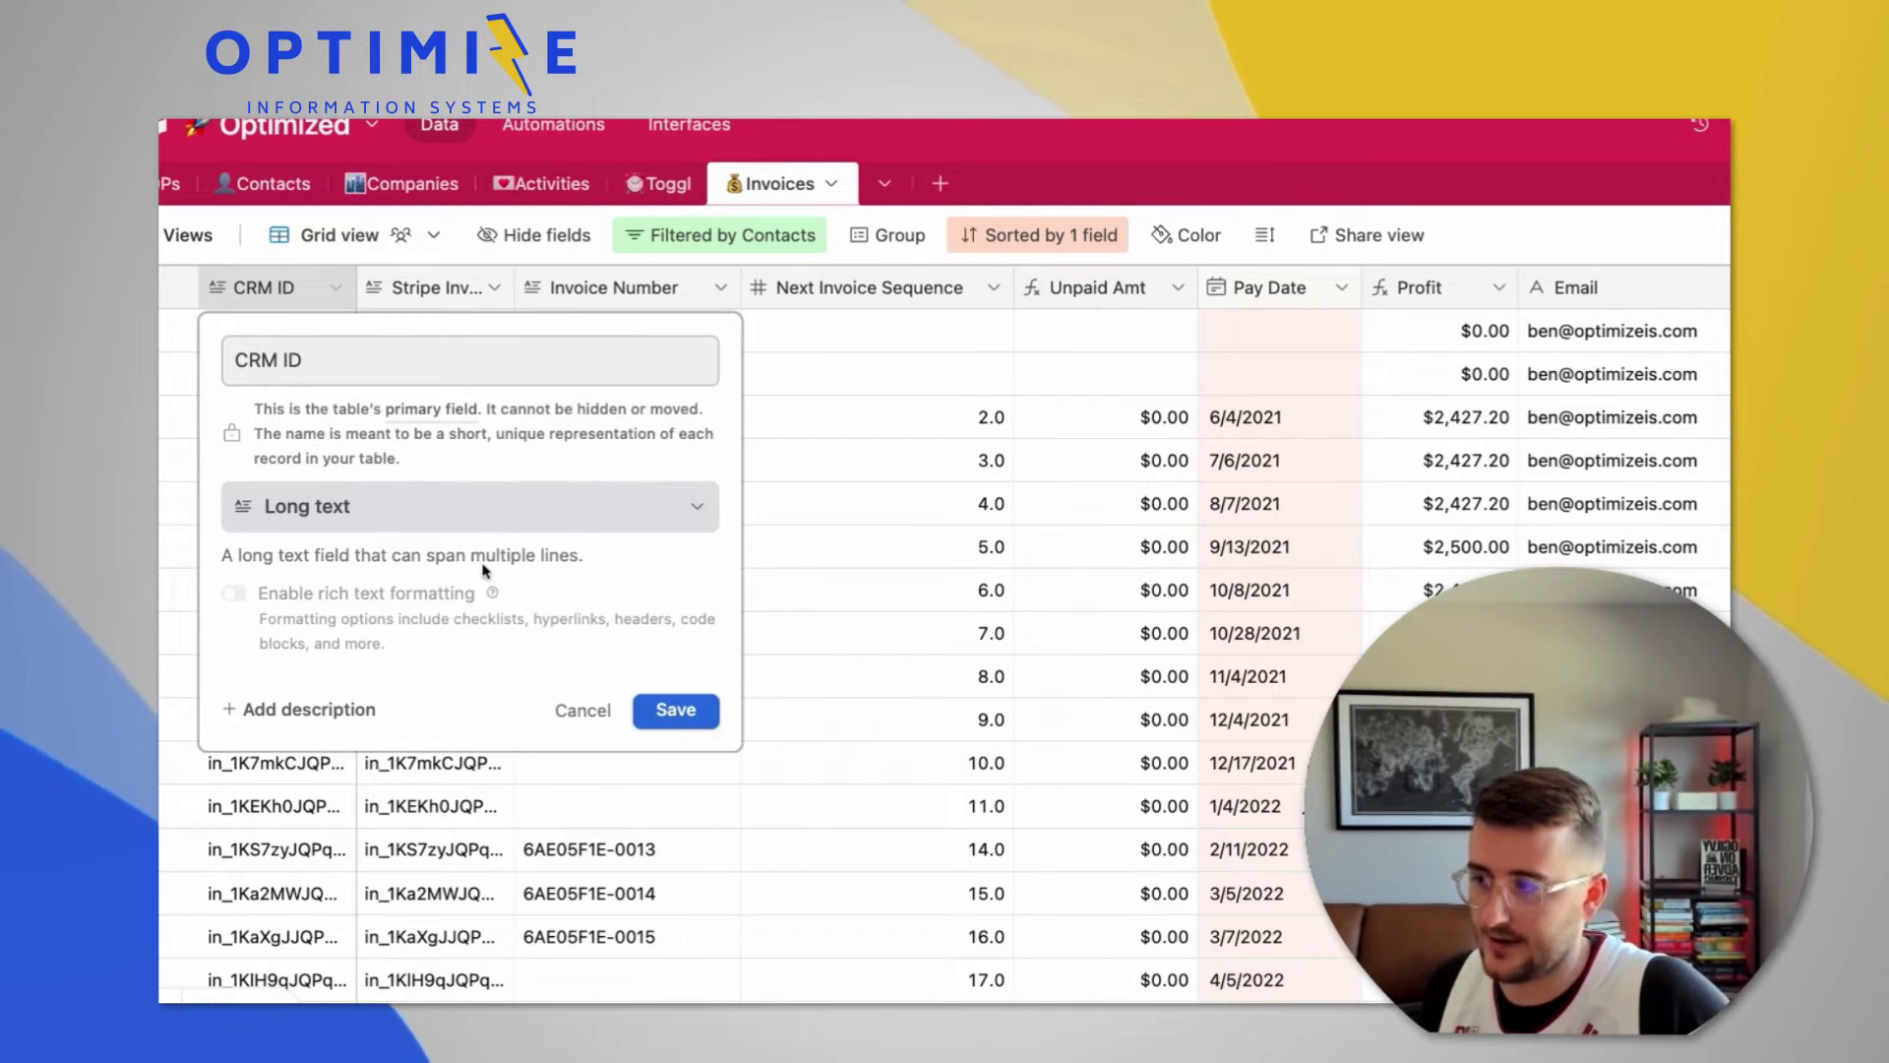
{"action": "left_click", "coordinate": [416, 522]}
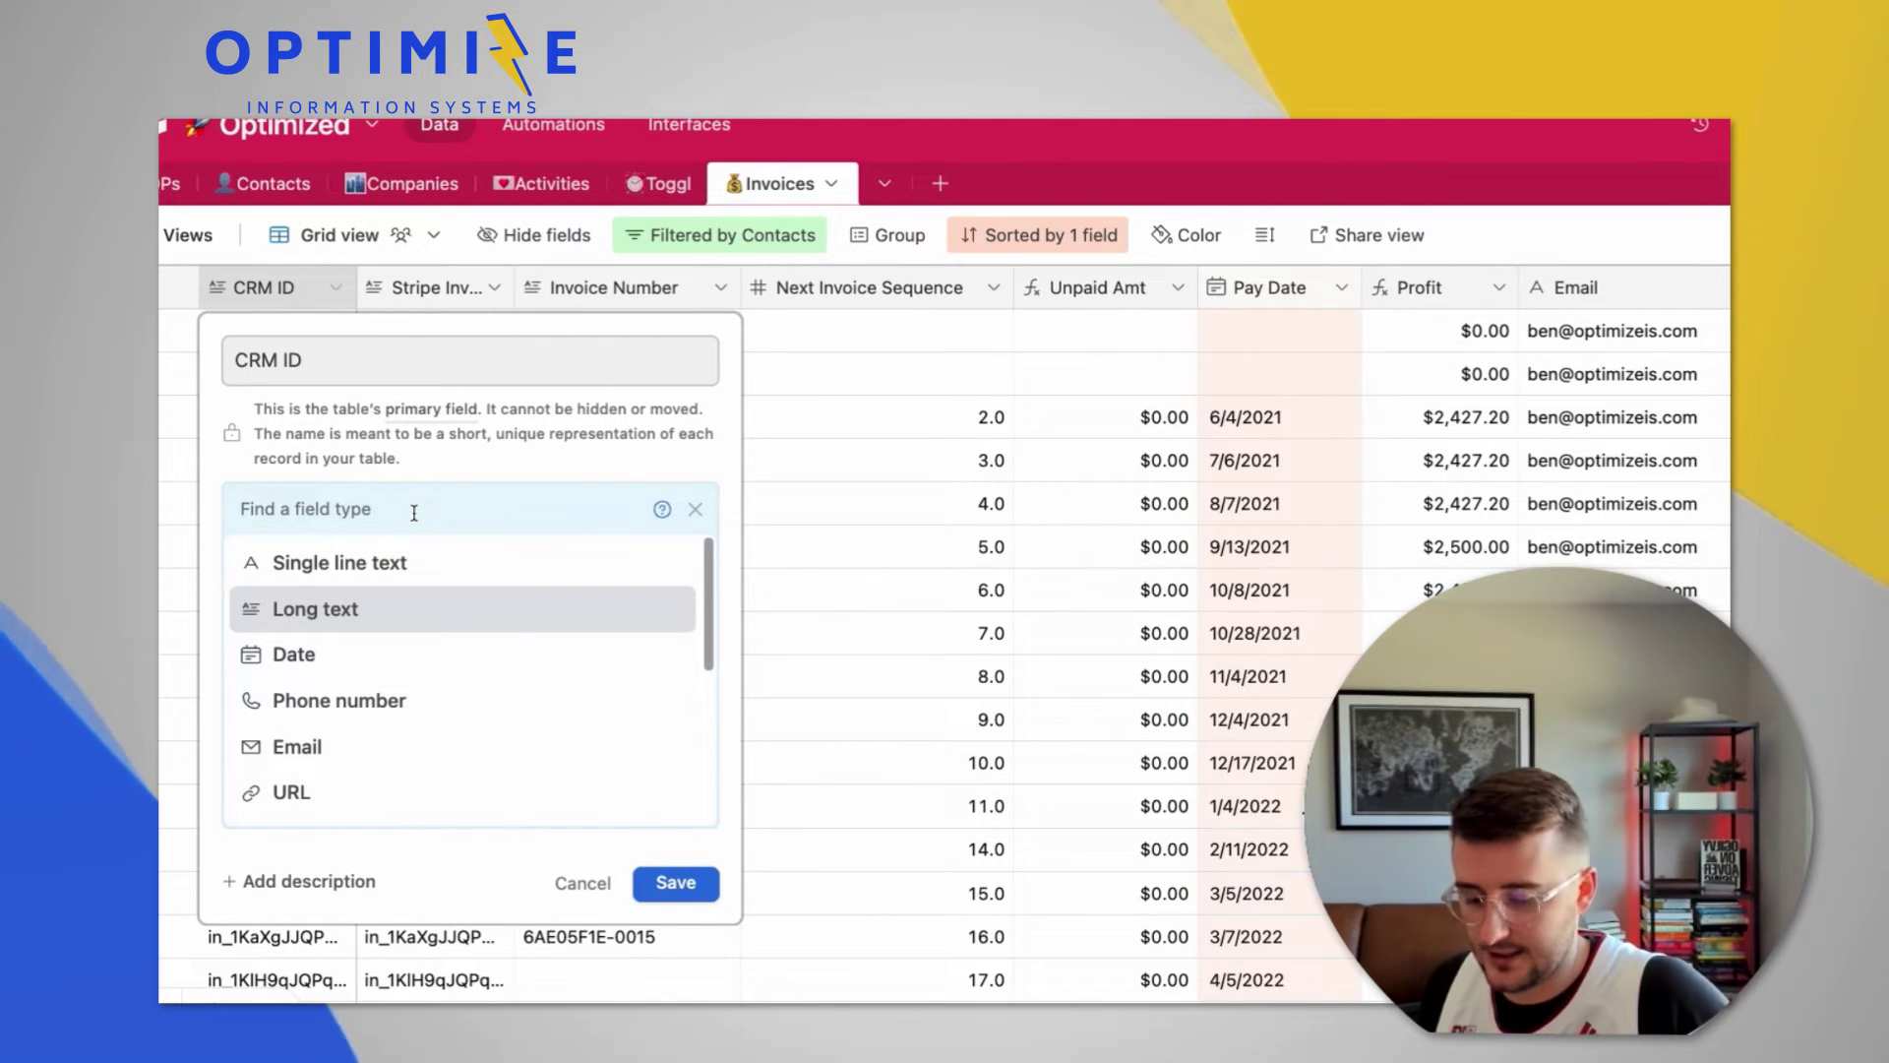
{"action": "left_click", "coordinate": [594, 884]}
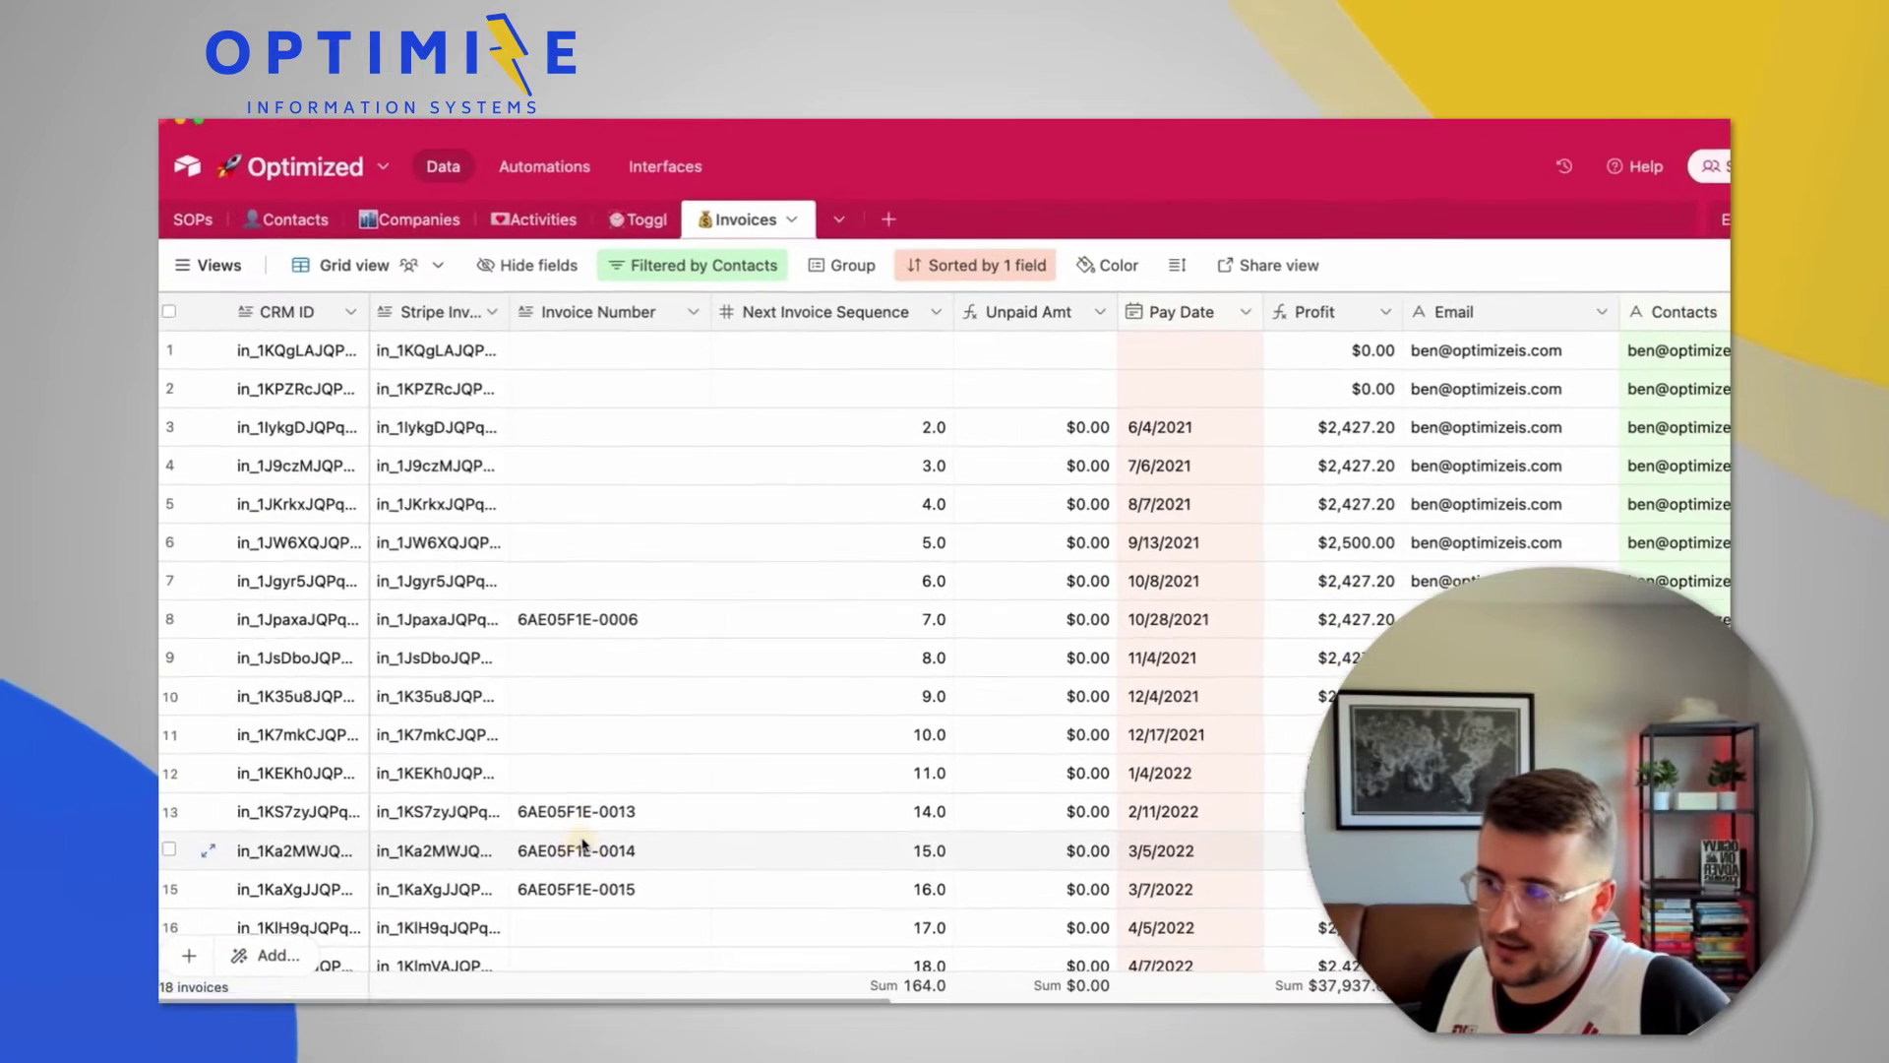
Change the CRM ID field type to Date, accepting the dependency warning.
{"action": "double_click", "coordinate": [326, 318]}
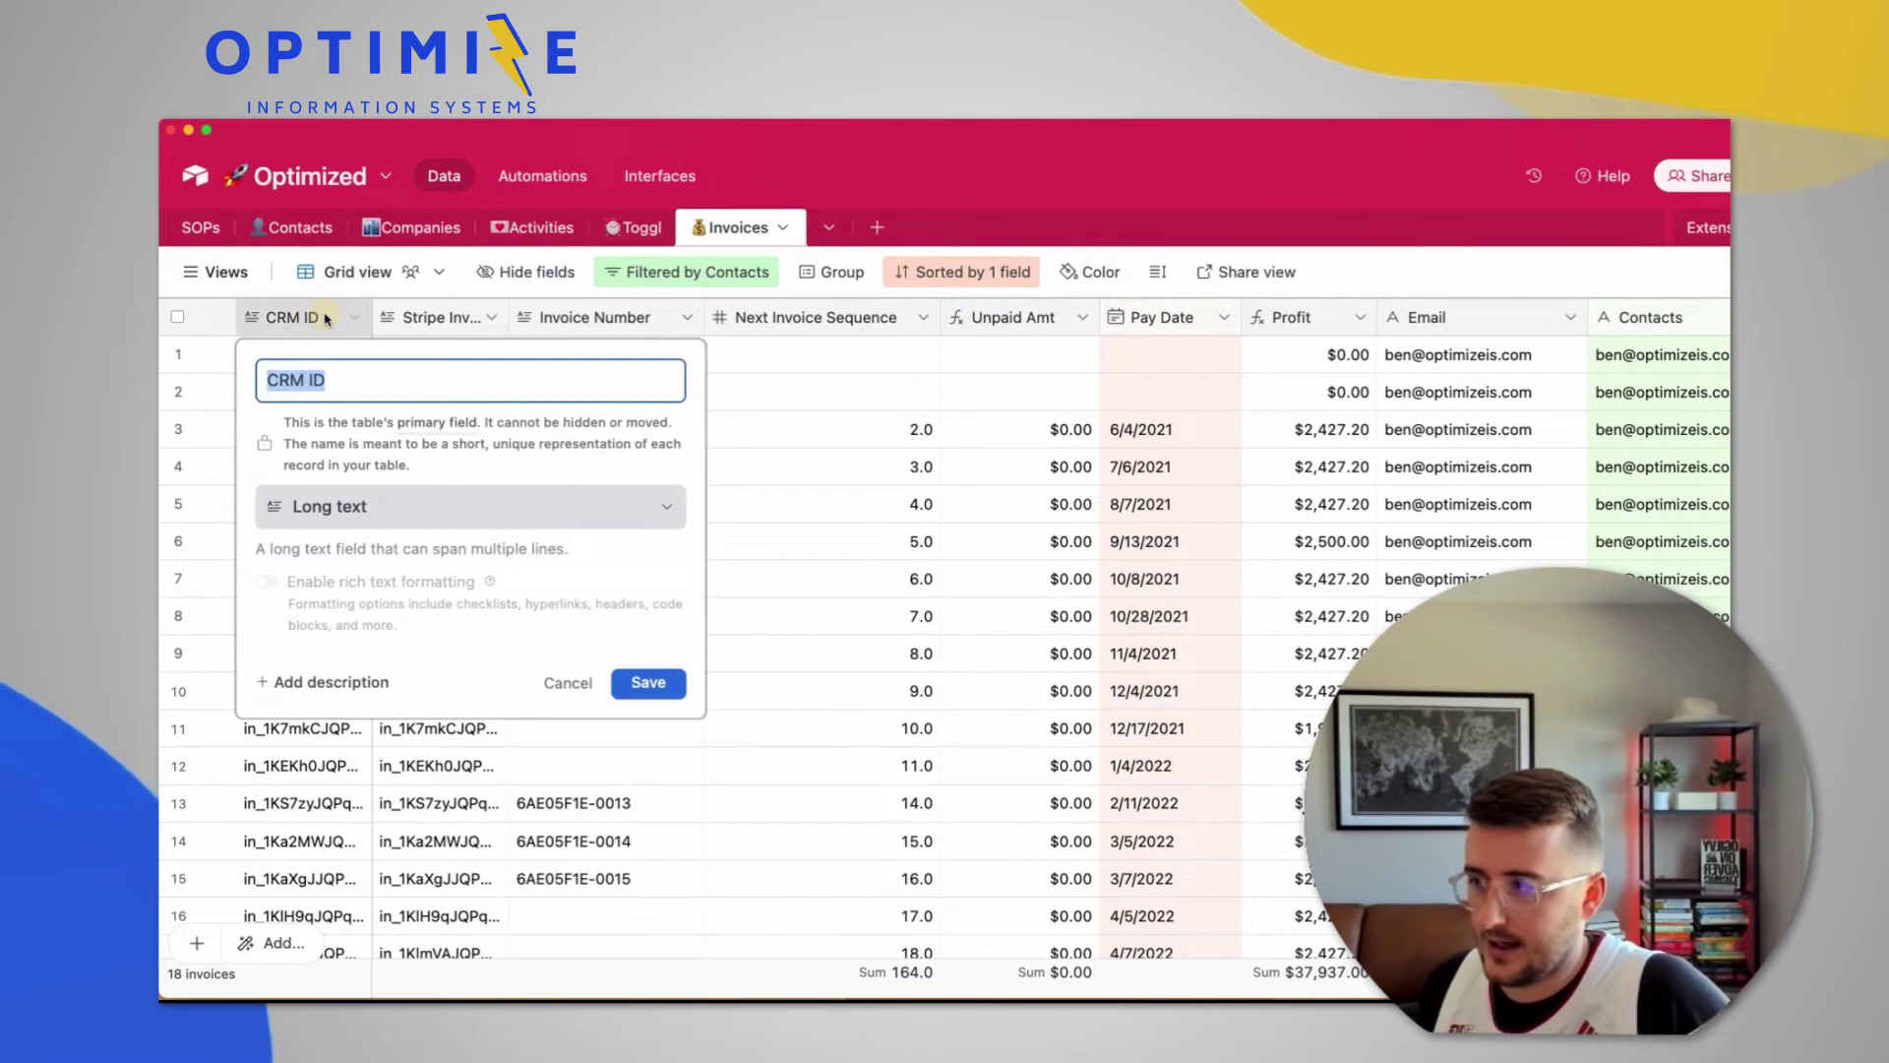
{"action": "left_click", "coordinate": [375, 506]}
{"action": "type", "text": "date"}
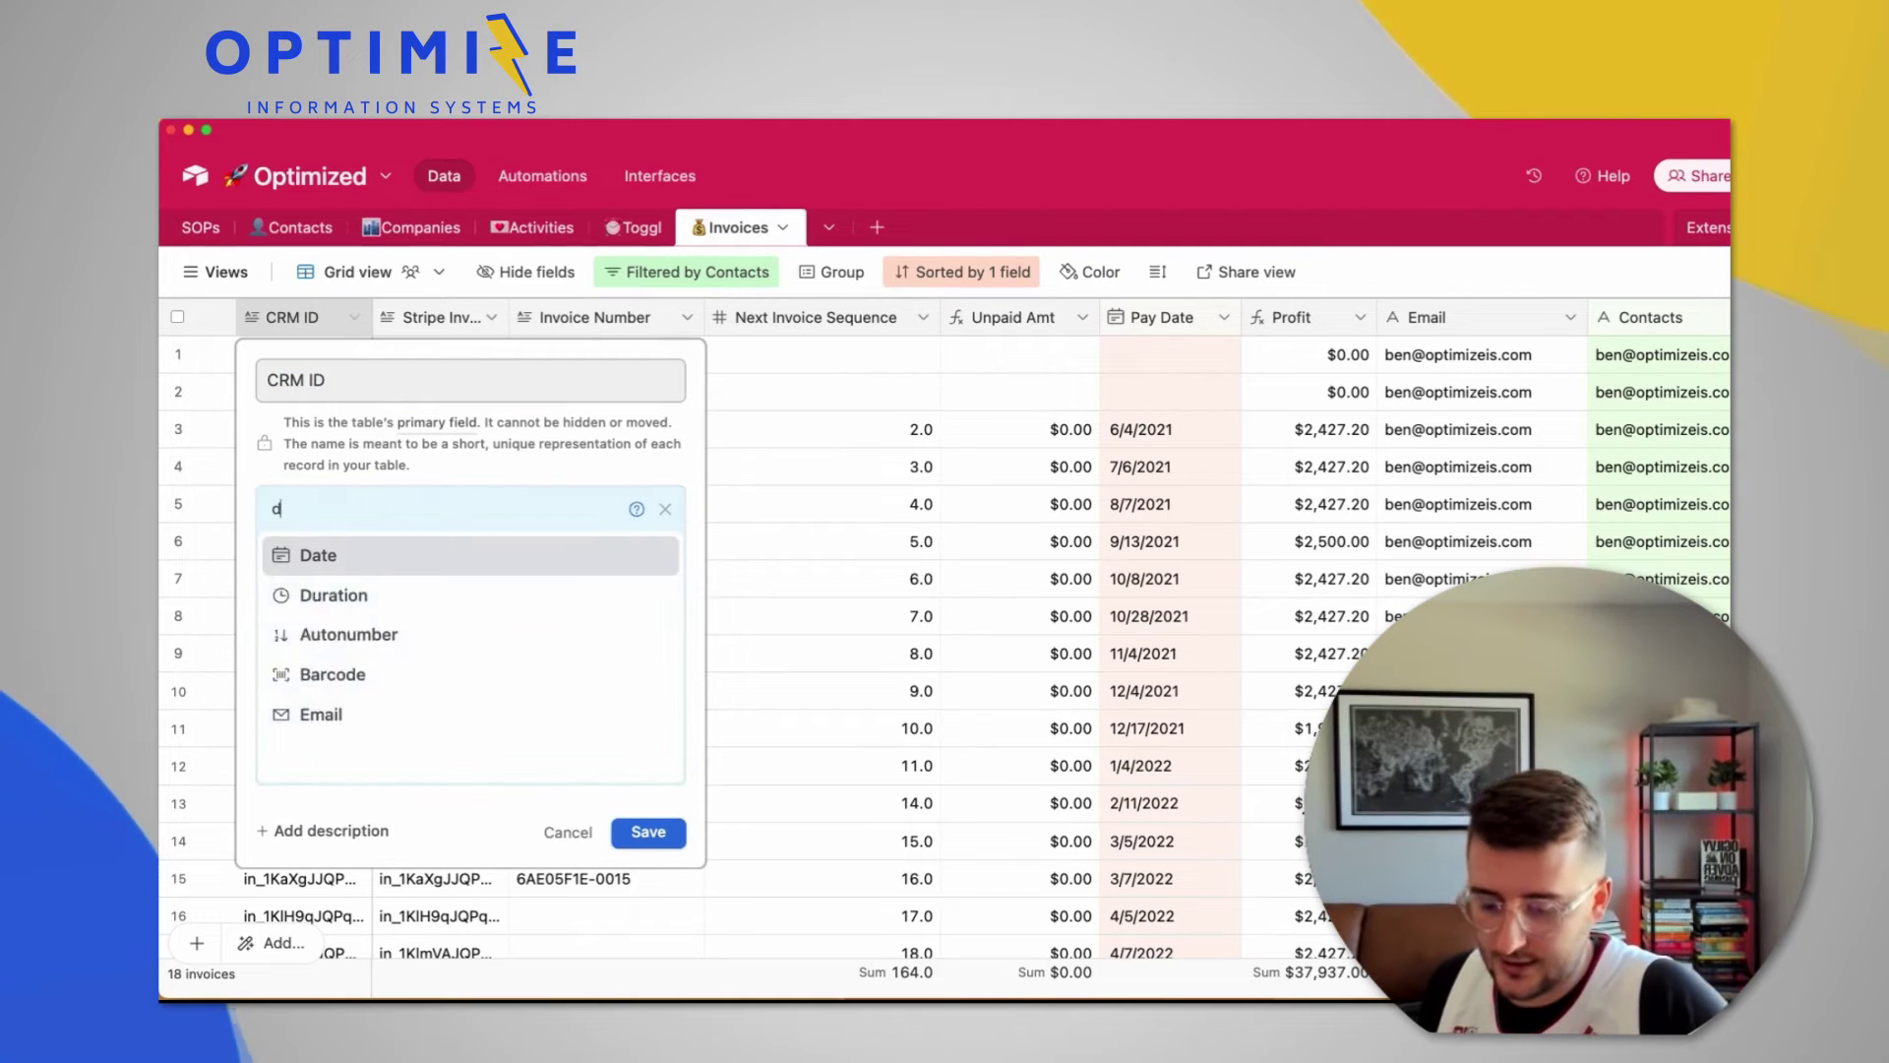
{"action": "left_click", "coordinate": [372, 563]}
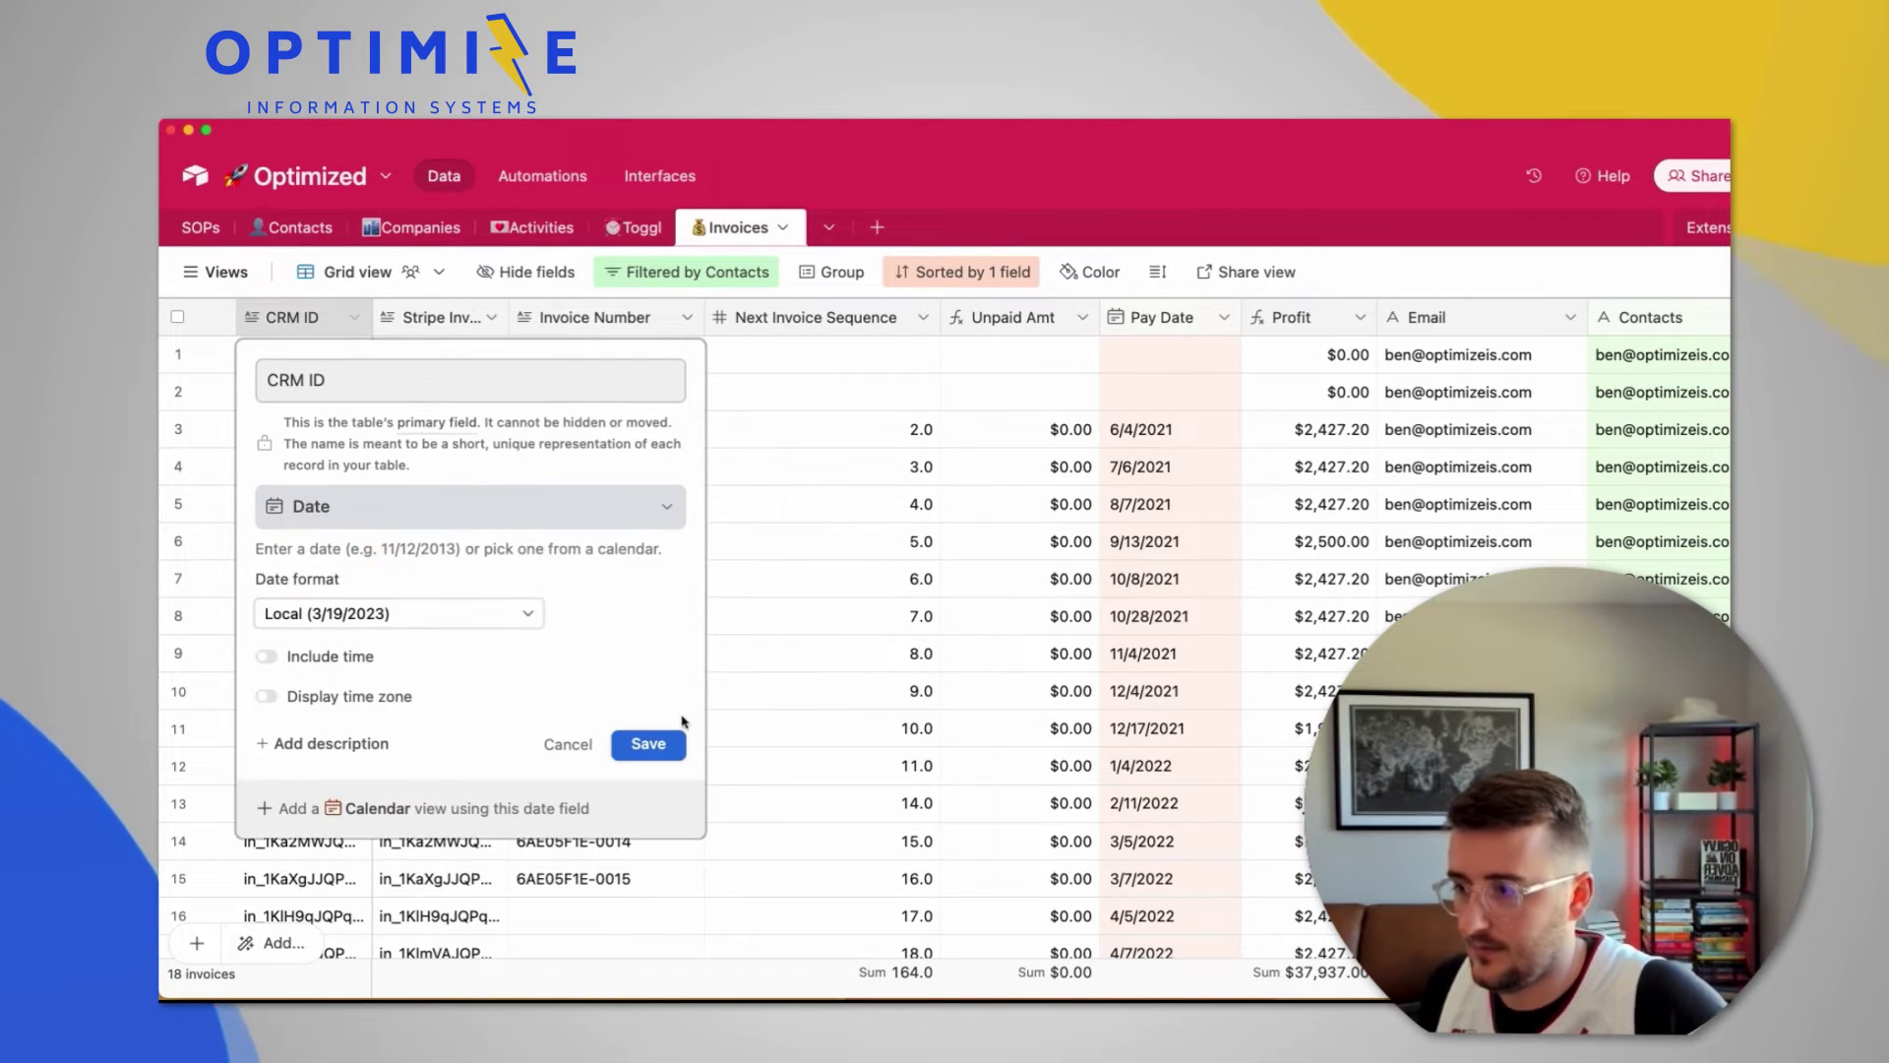
{"action": "left_click", "coordinate": [648, 743]}
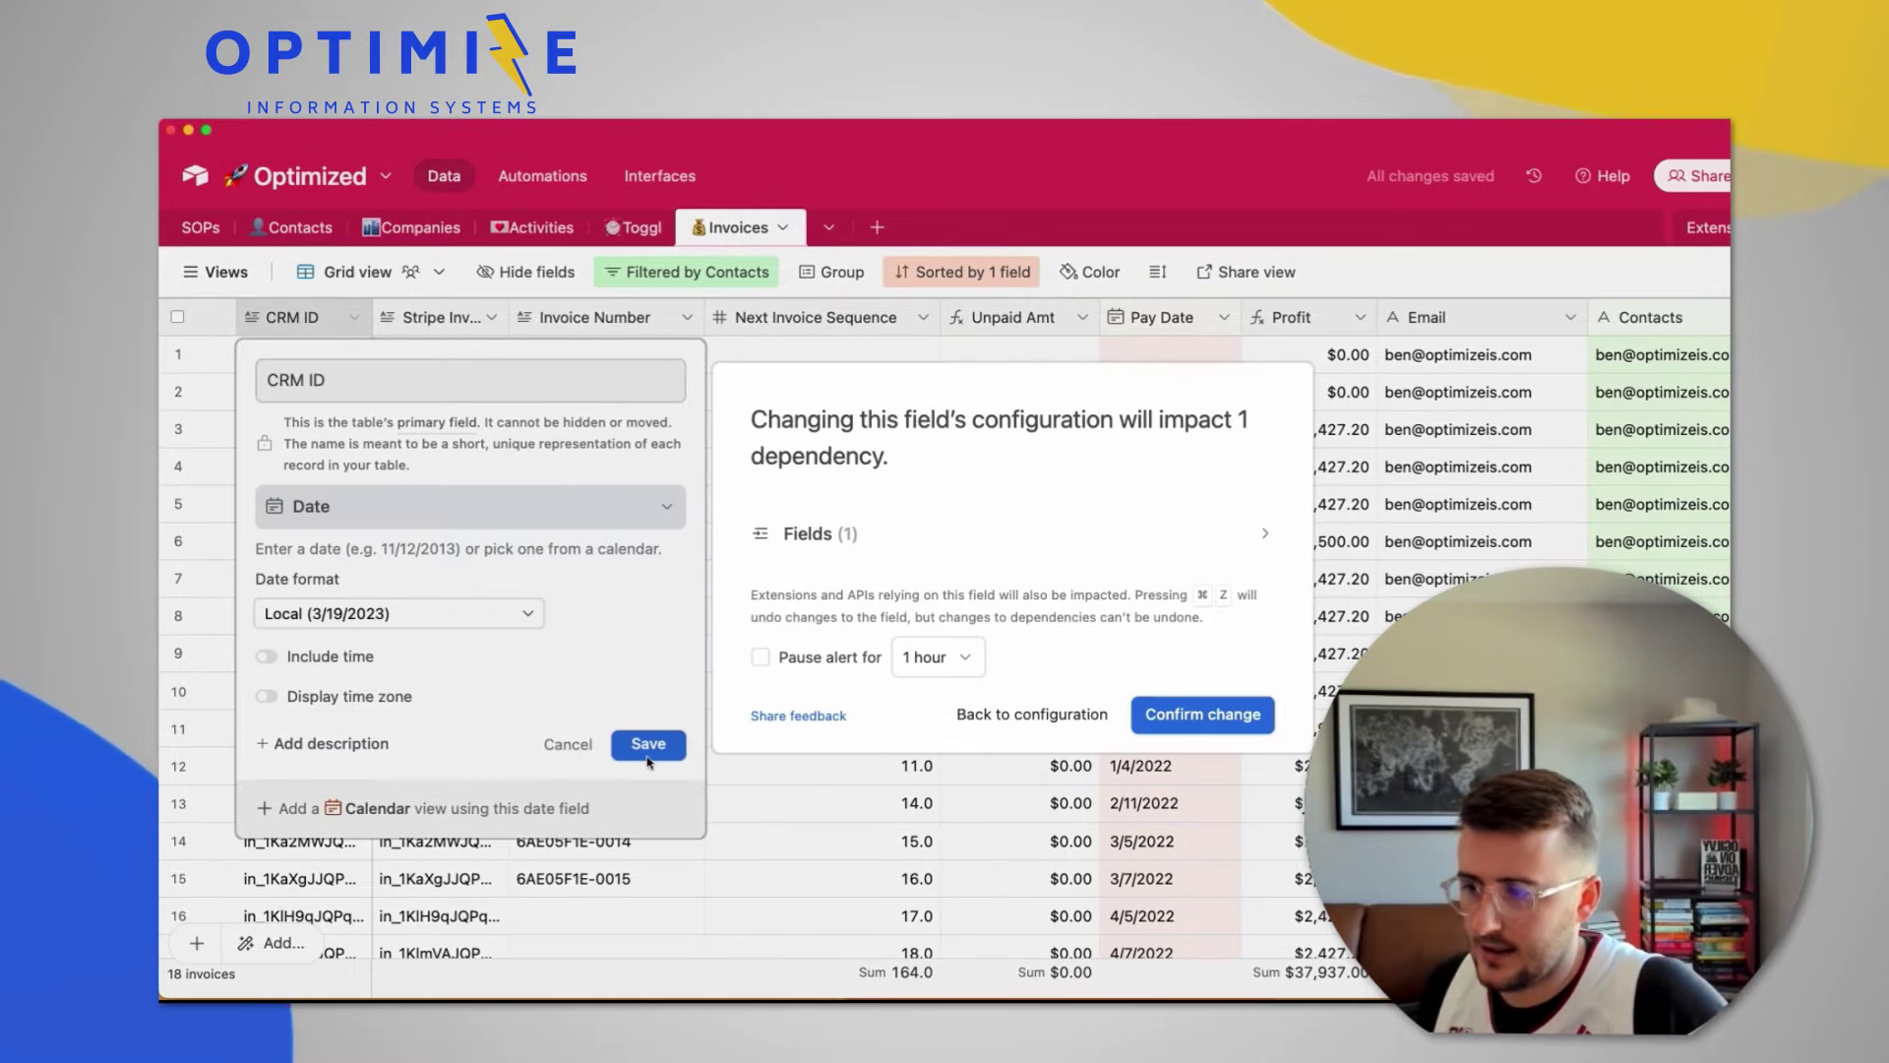
{"action": "left_click", "coordinate": [1214, 716]}
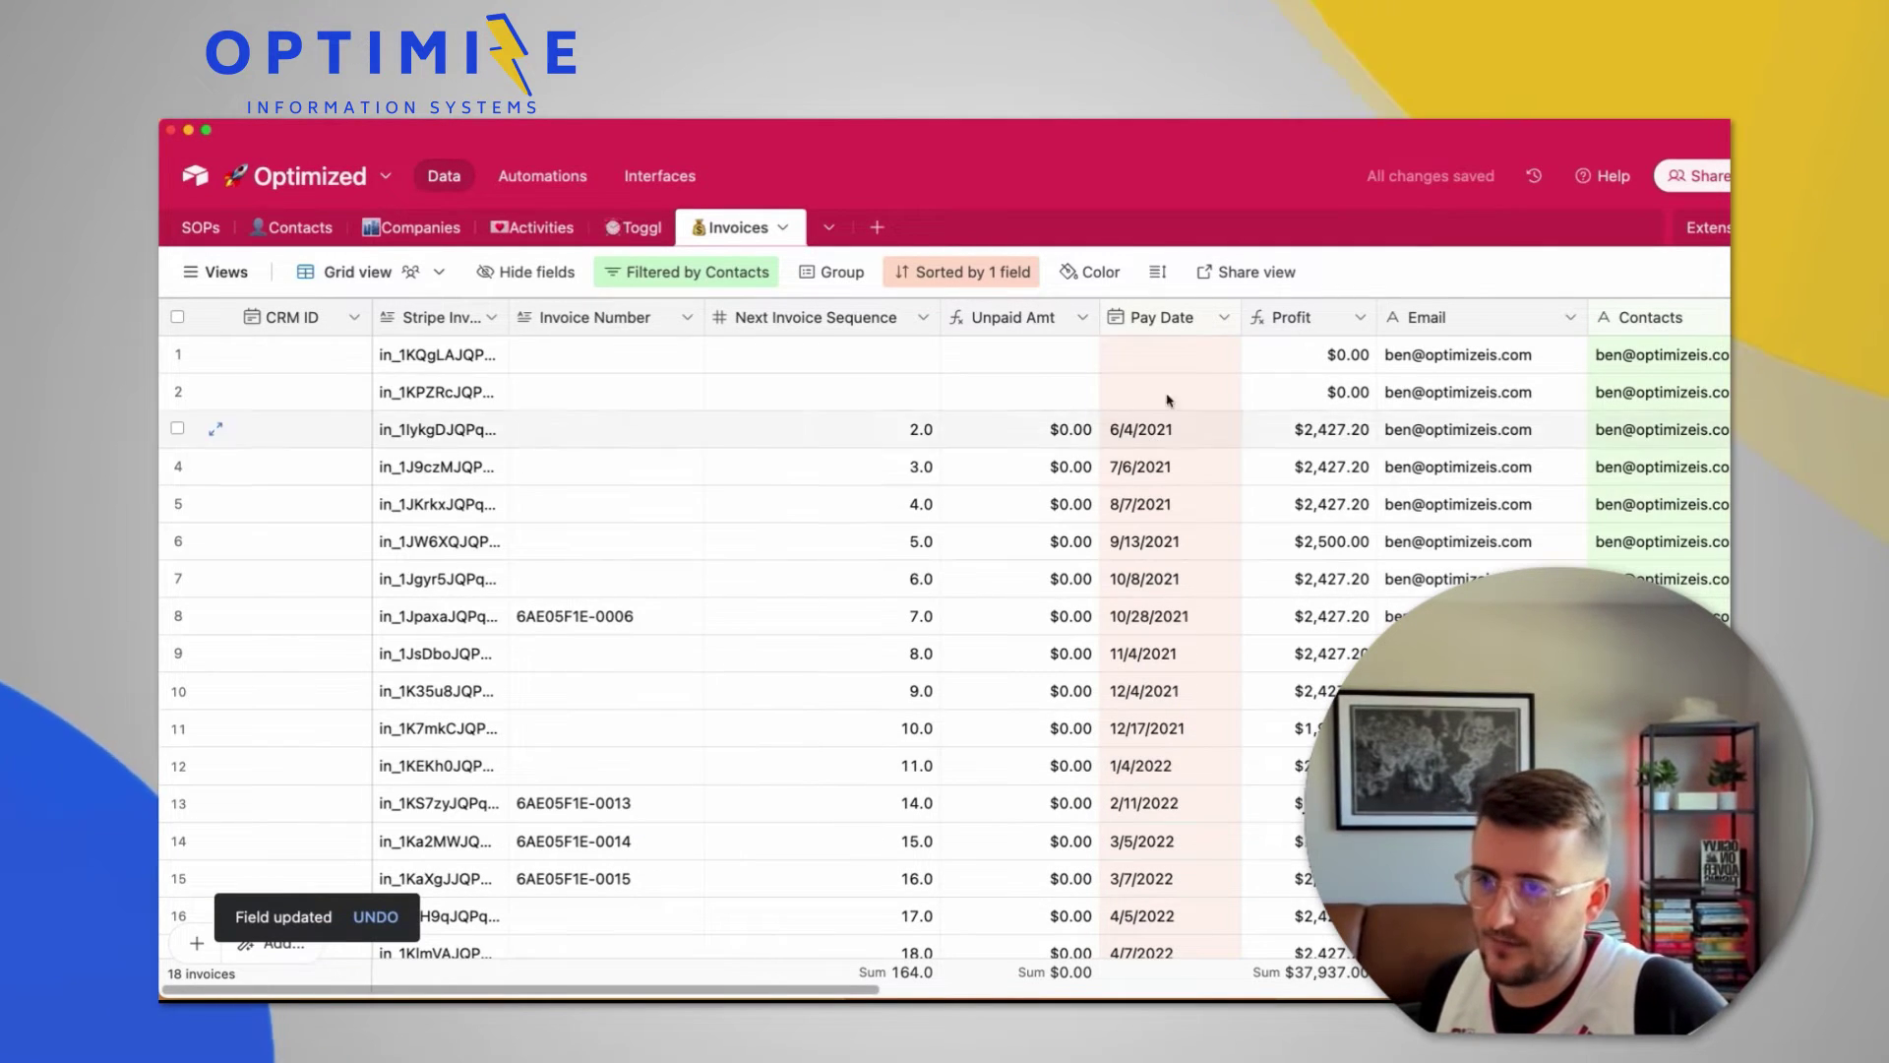
Copy all Pay Date column values into the CRM ID column.
{"action": "left_click", "coordinate": [1157, 328]}
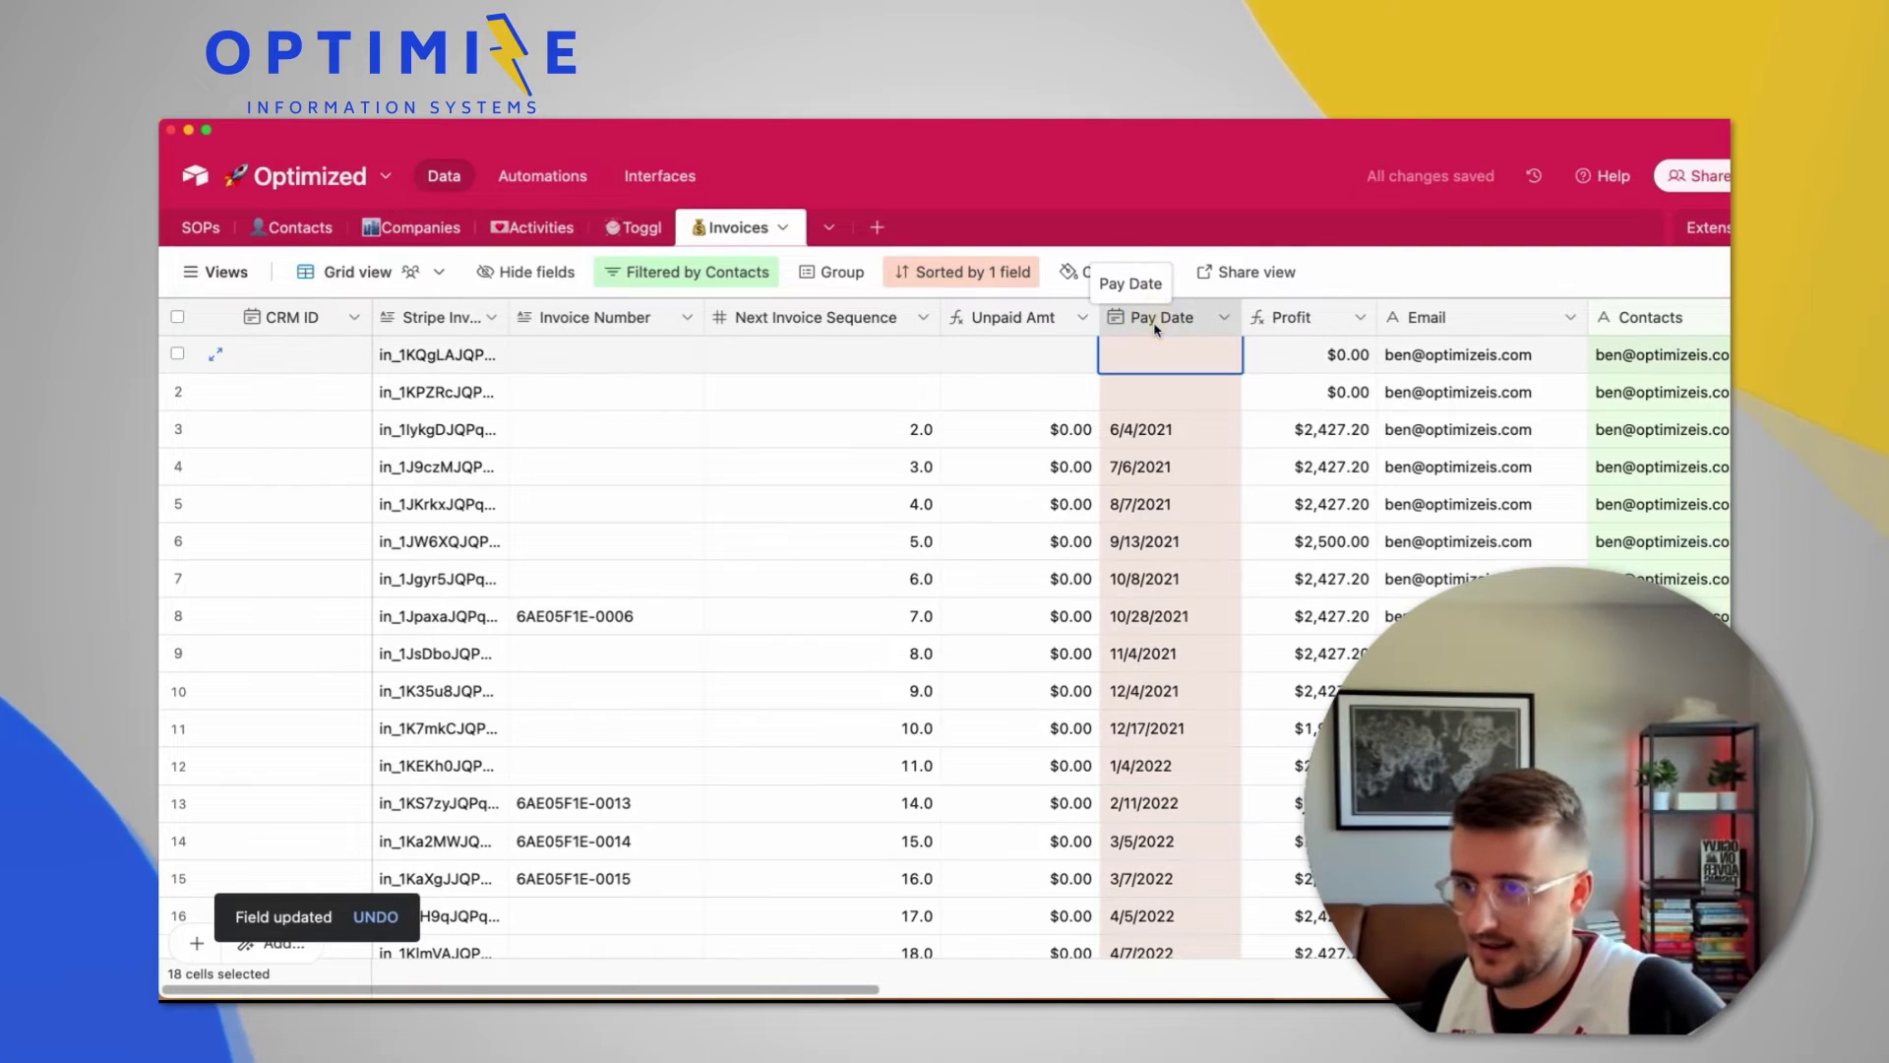
{"action": "key", "text": "super+c"}
{"action": "left_click", "coordinate": [304, 320]}
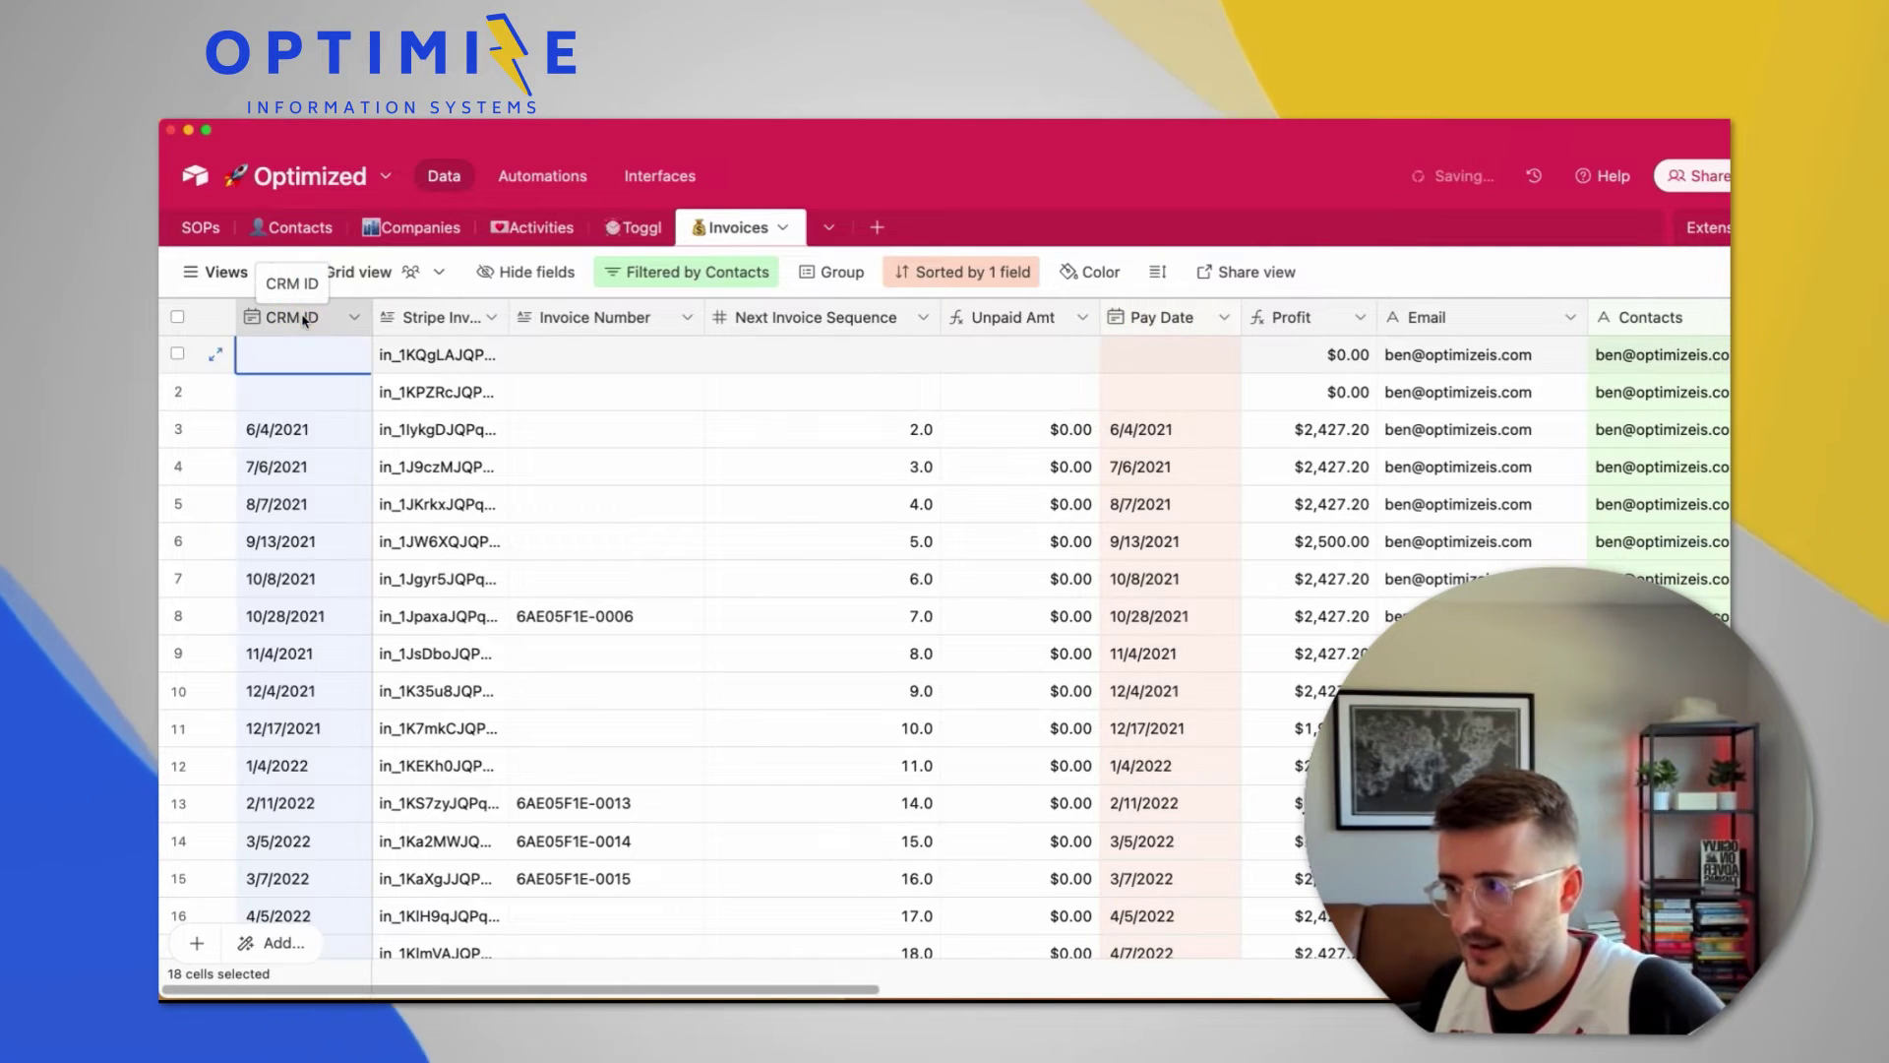
{"action": "key", "text": "super+v"}
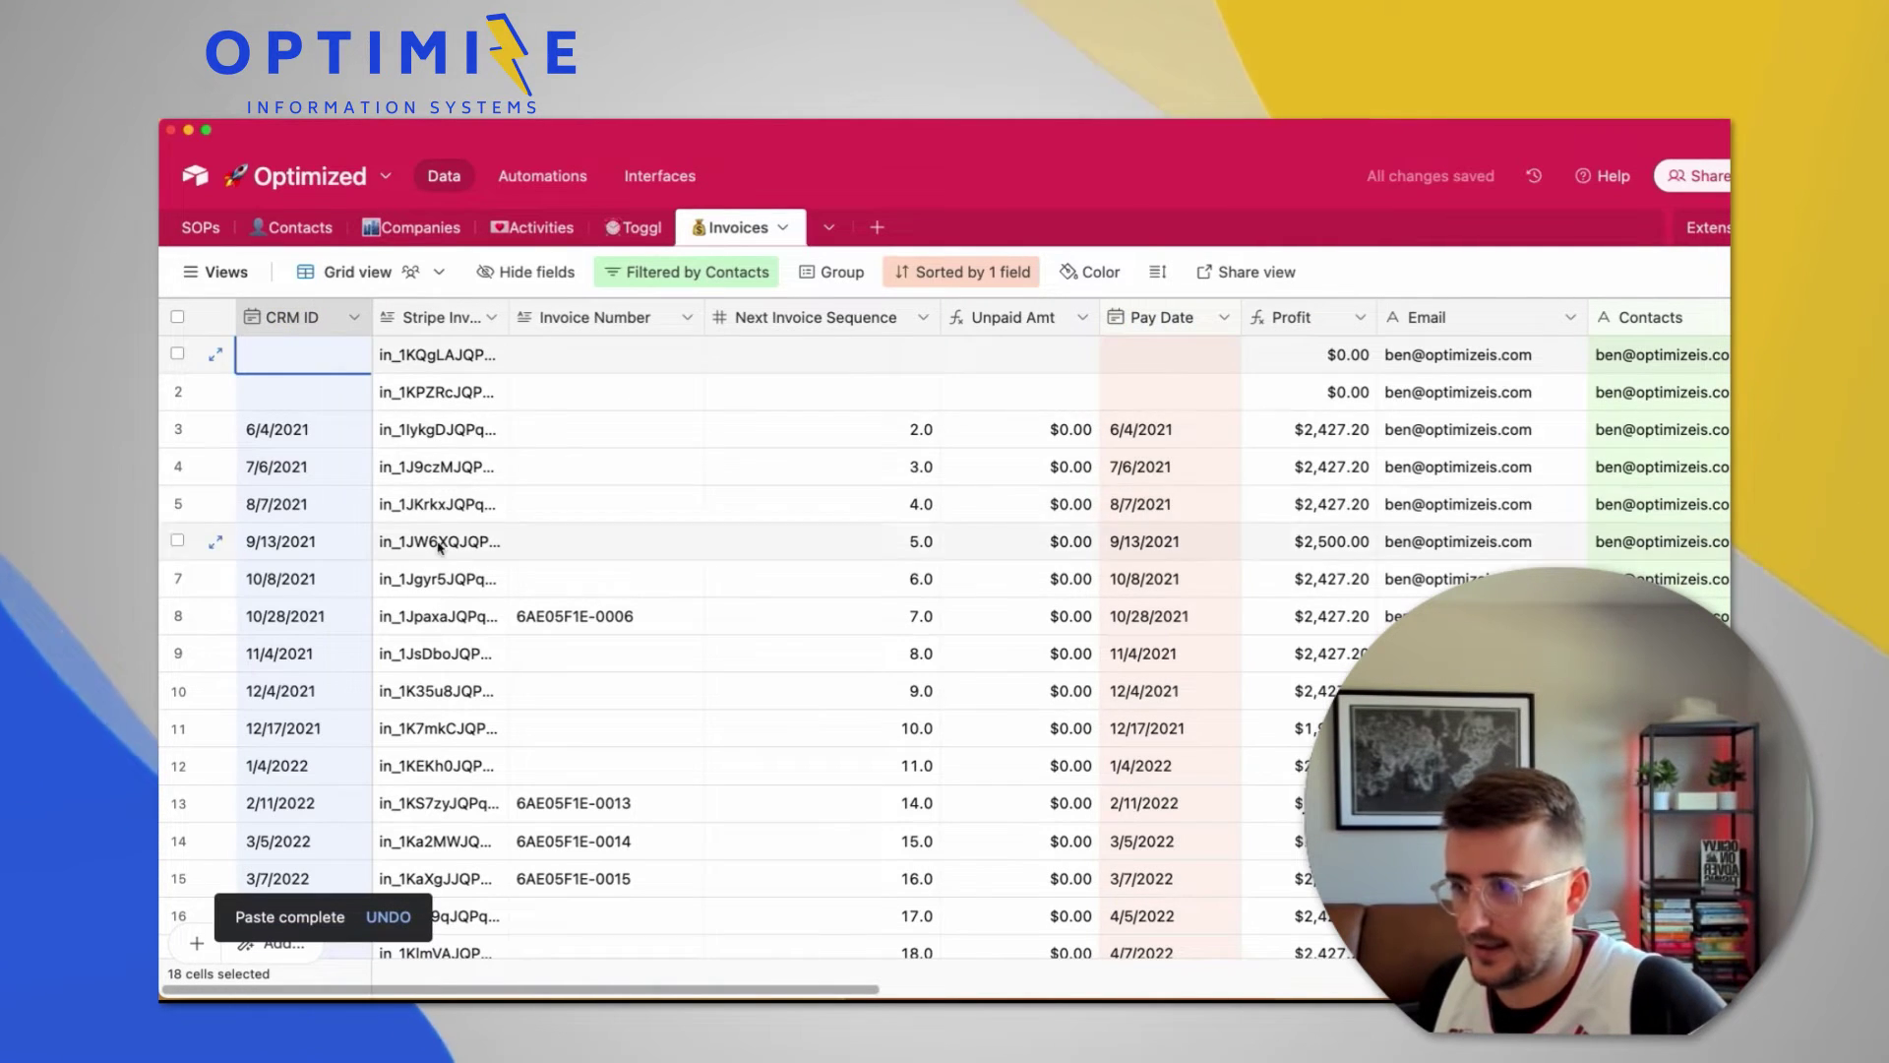
{"action": "double_click", "coordinate": [305, 331]}
Make CRM ID a Formula field and begin CONCATENATE with the Companies field.
{"action": "left_click", "coordinate": [380, 511]}
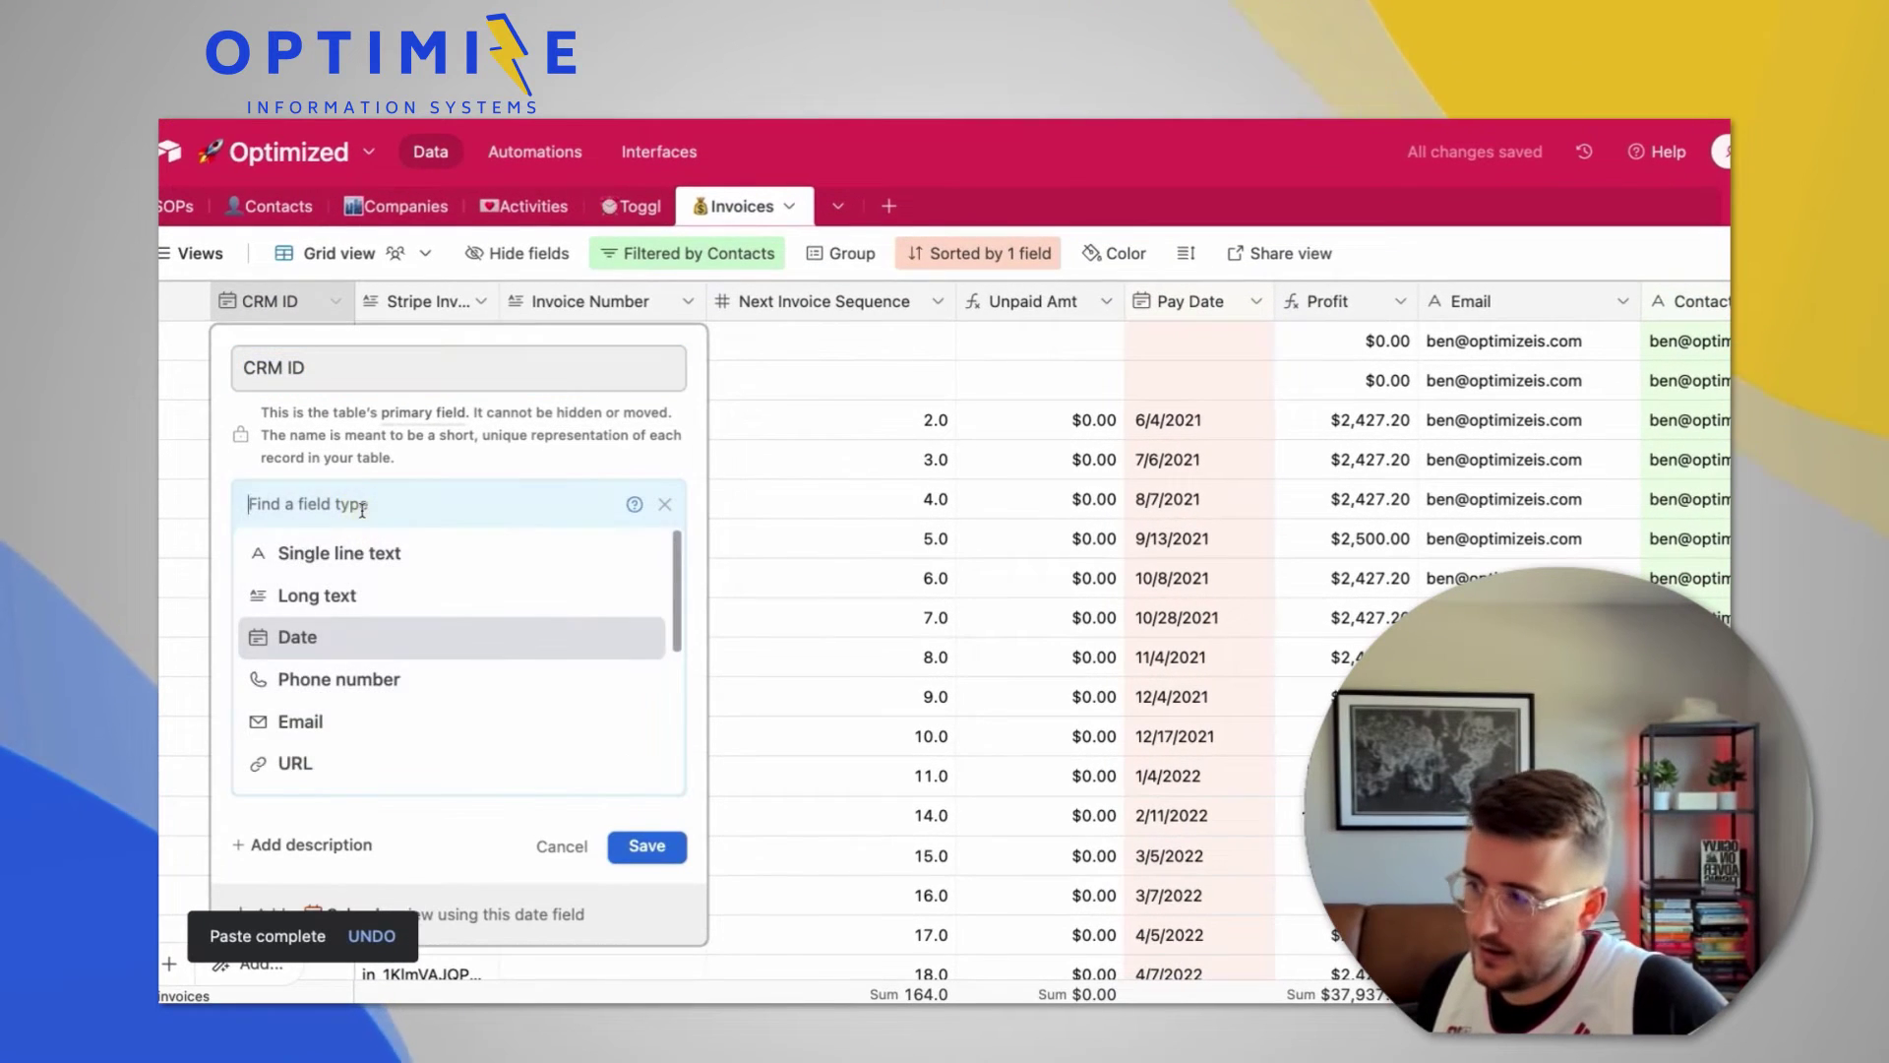
{"action": "type", "text": "f"}
{"action": "left_click", "coordinate": [345, 552]}
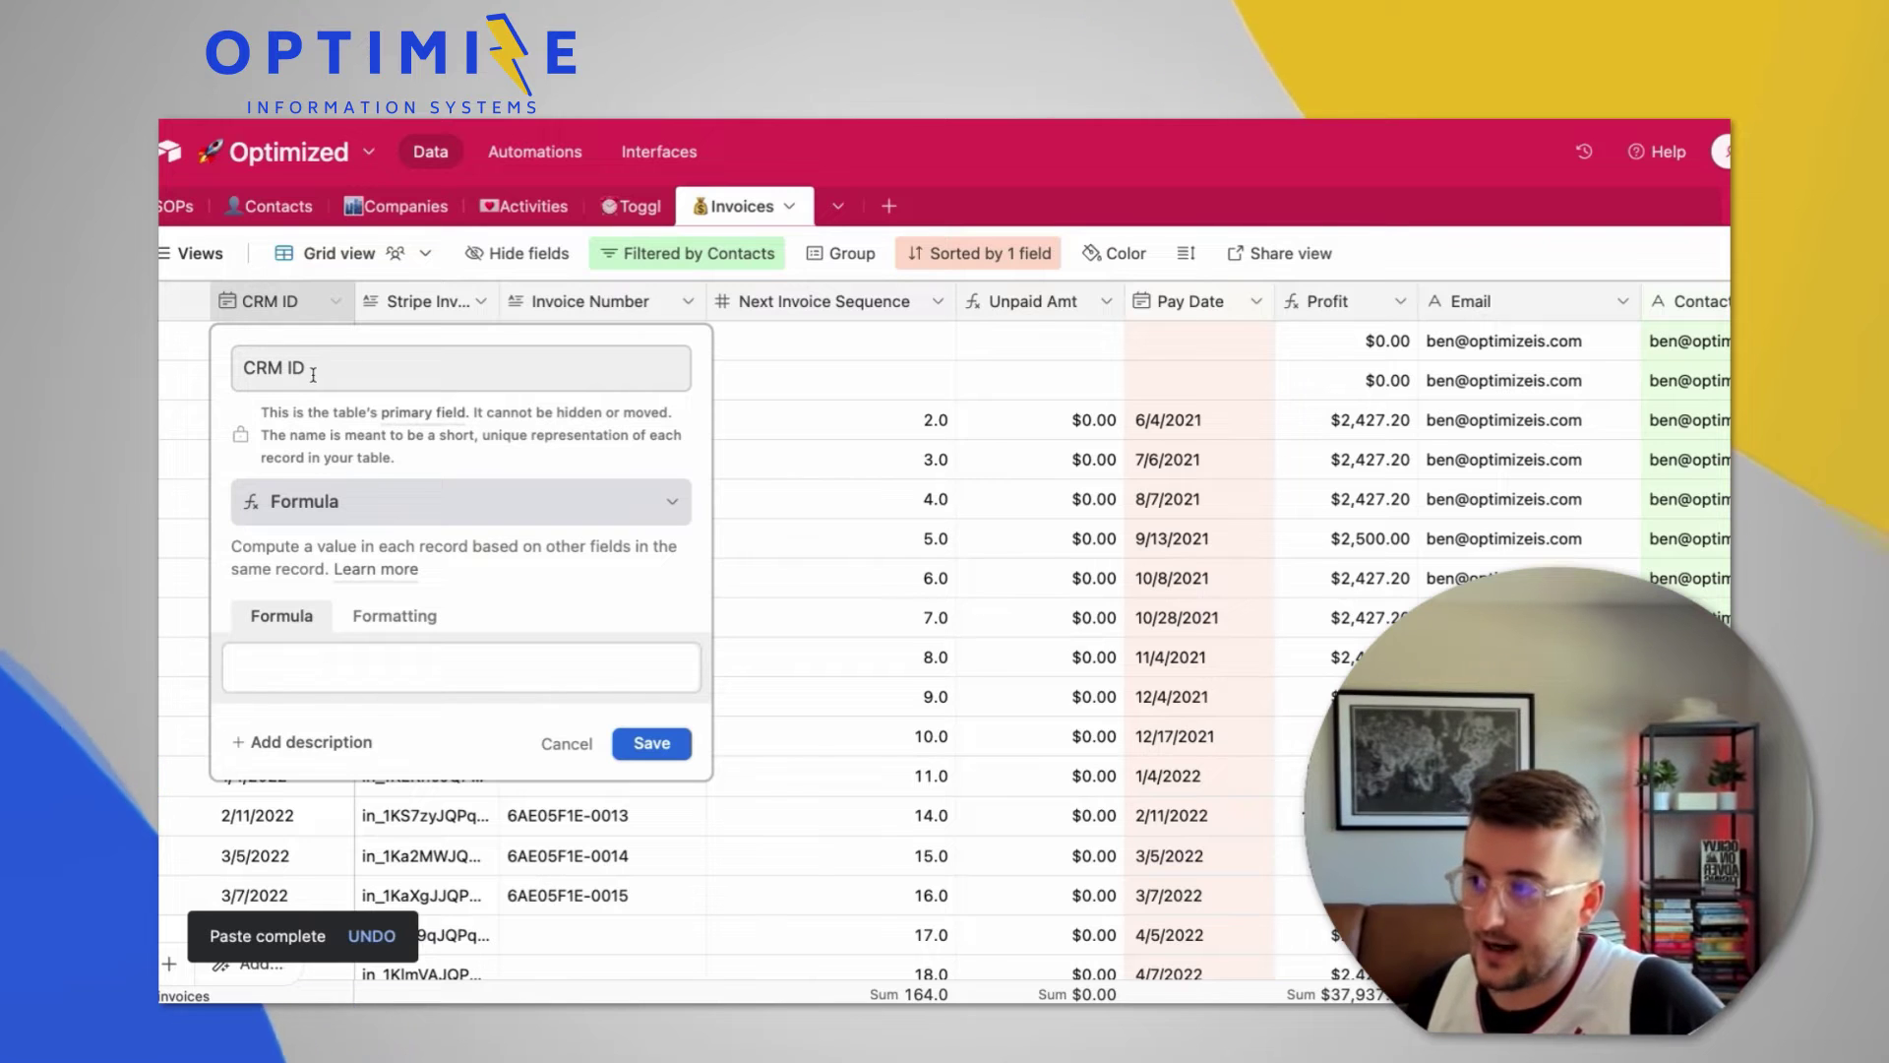
{"action": "left_click", "coordinate": [330, 681]}
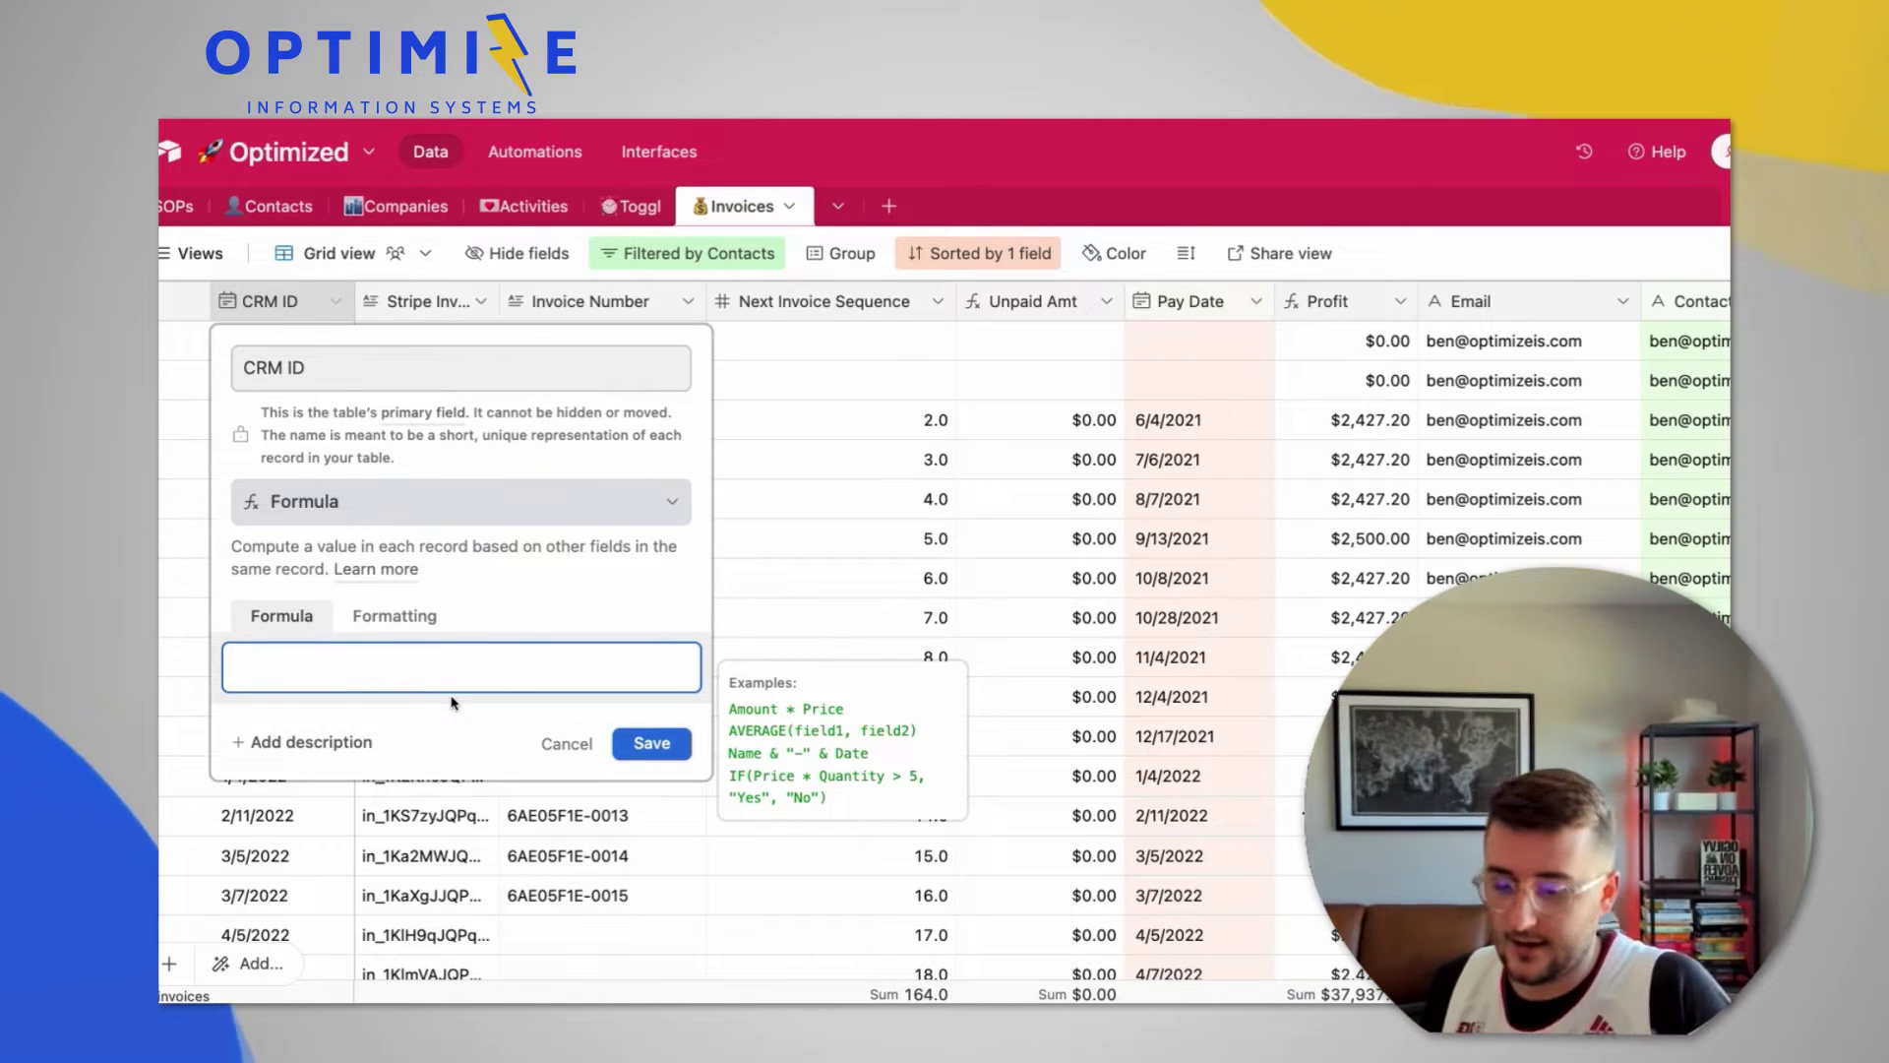
{"action": "type", "text": "conc"}
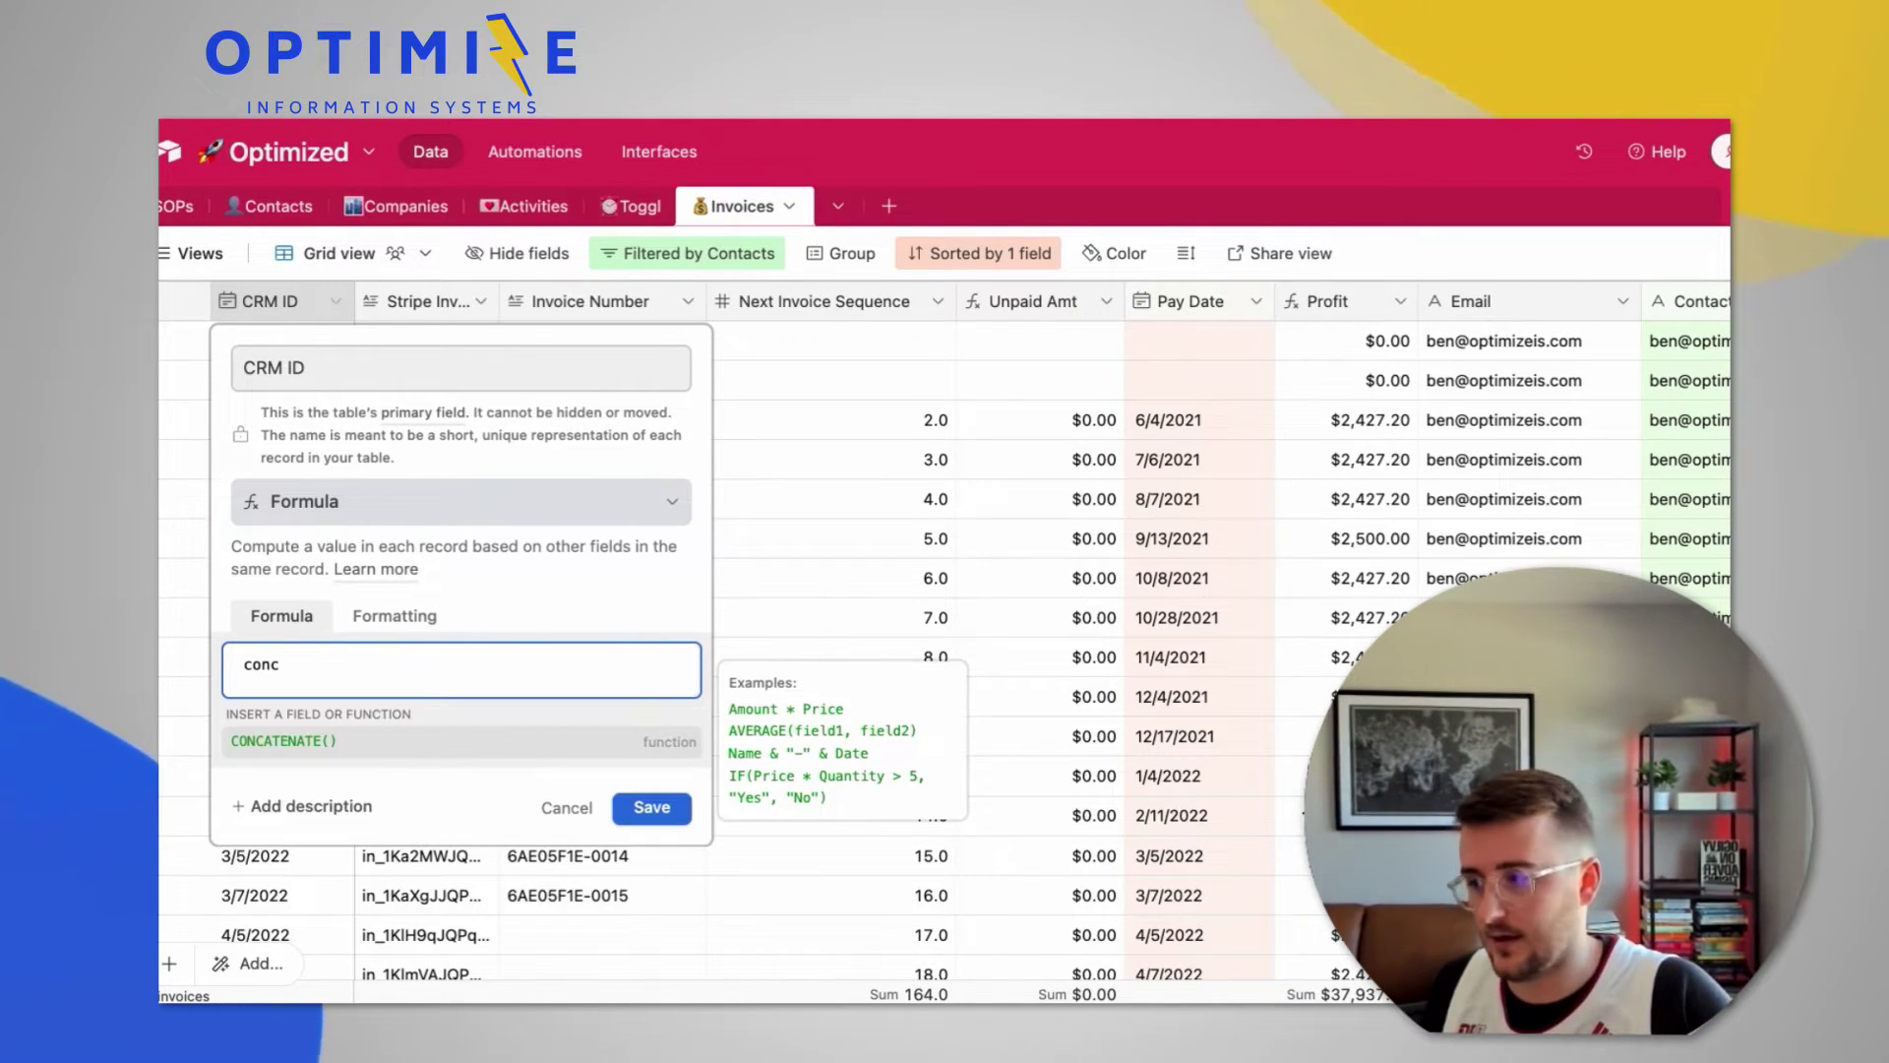
{"action": "key", "text": "Tab"}
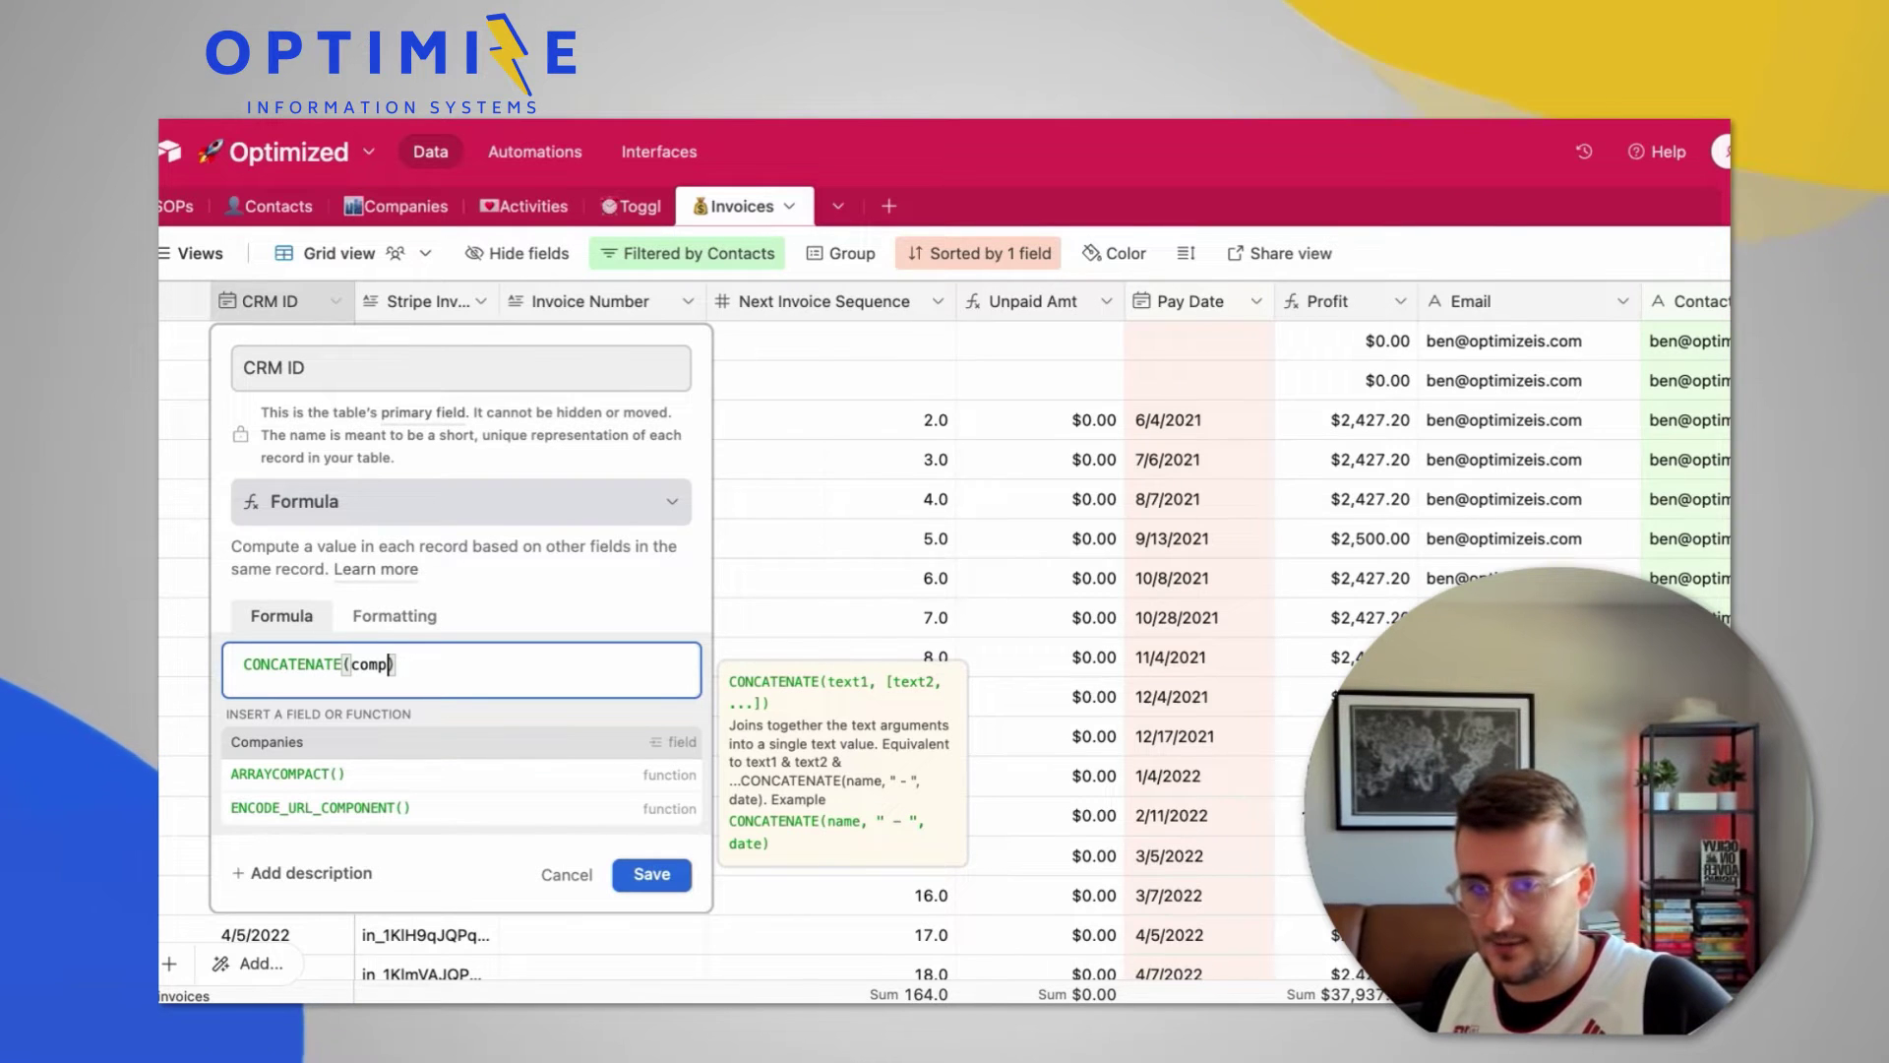
{"action": "scroll", "coordinate": [843, 751], "scroll_direction": "right", "scroll_amount": 2}
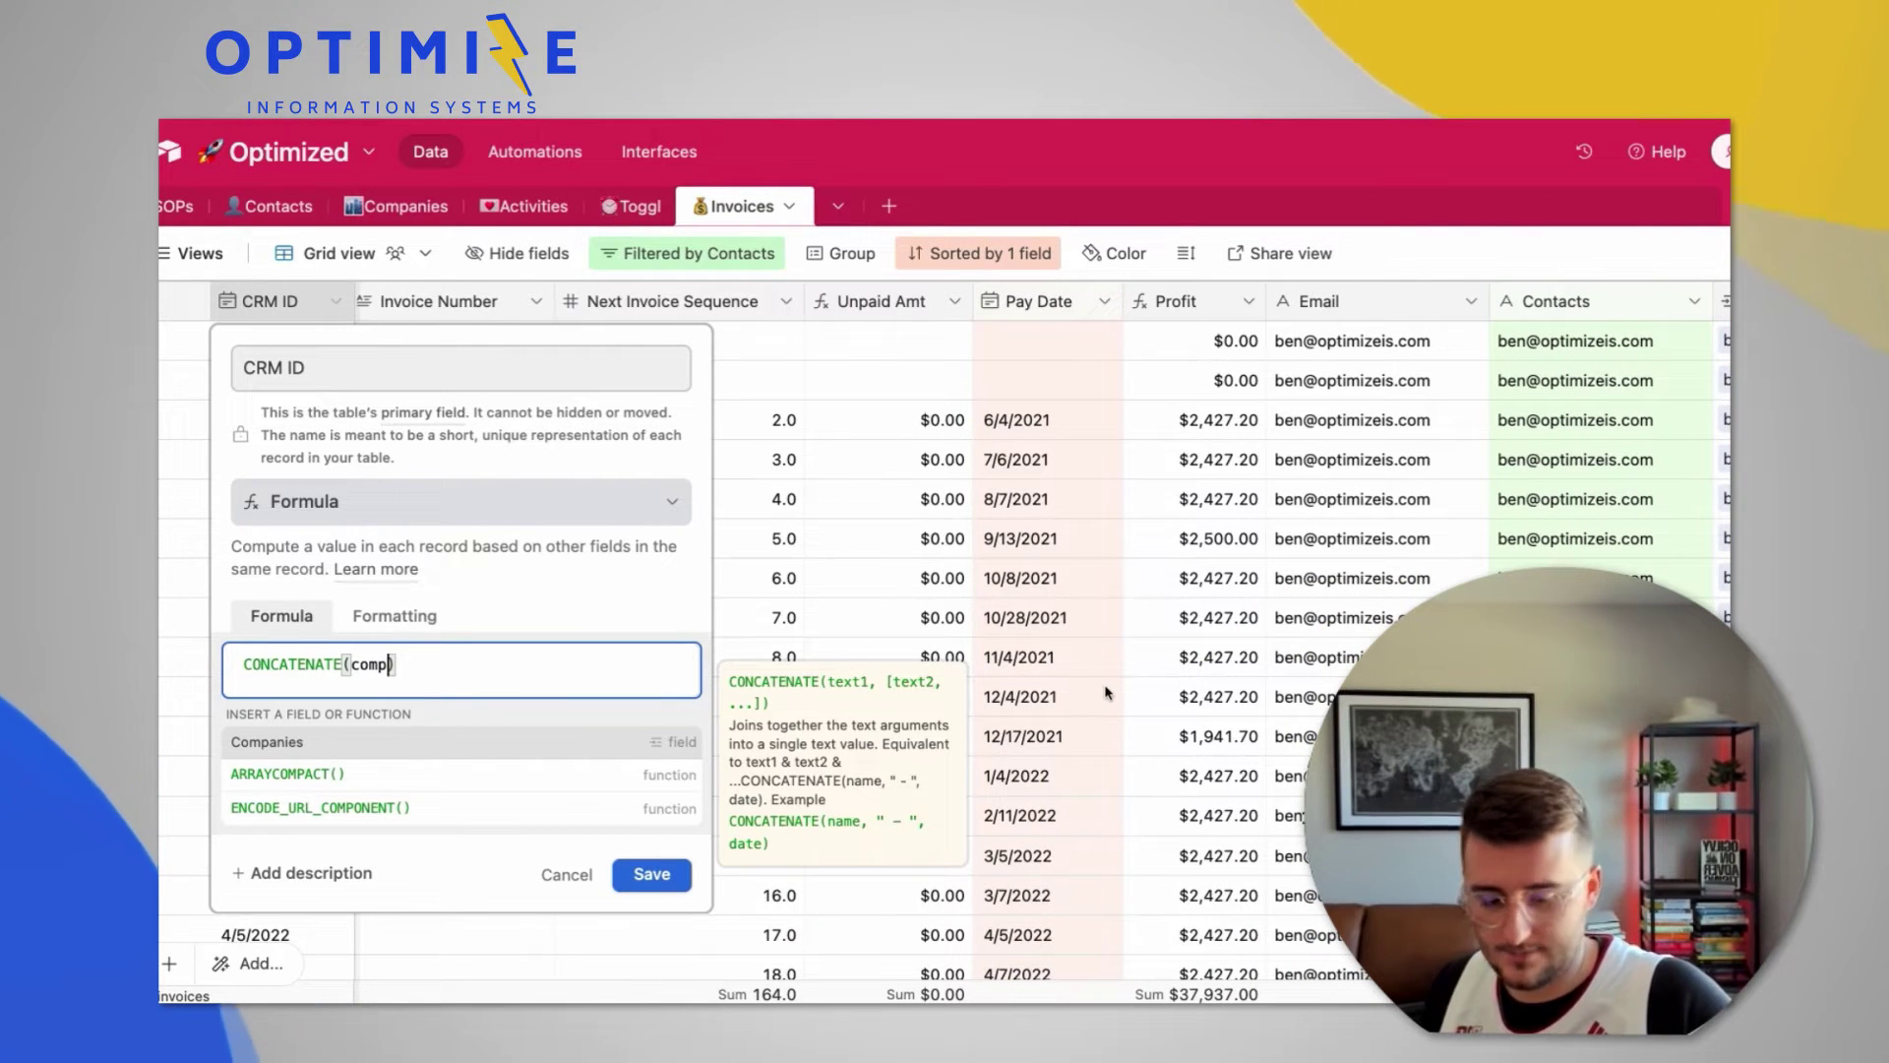
{"action": "key", "text": "Tab"}
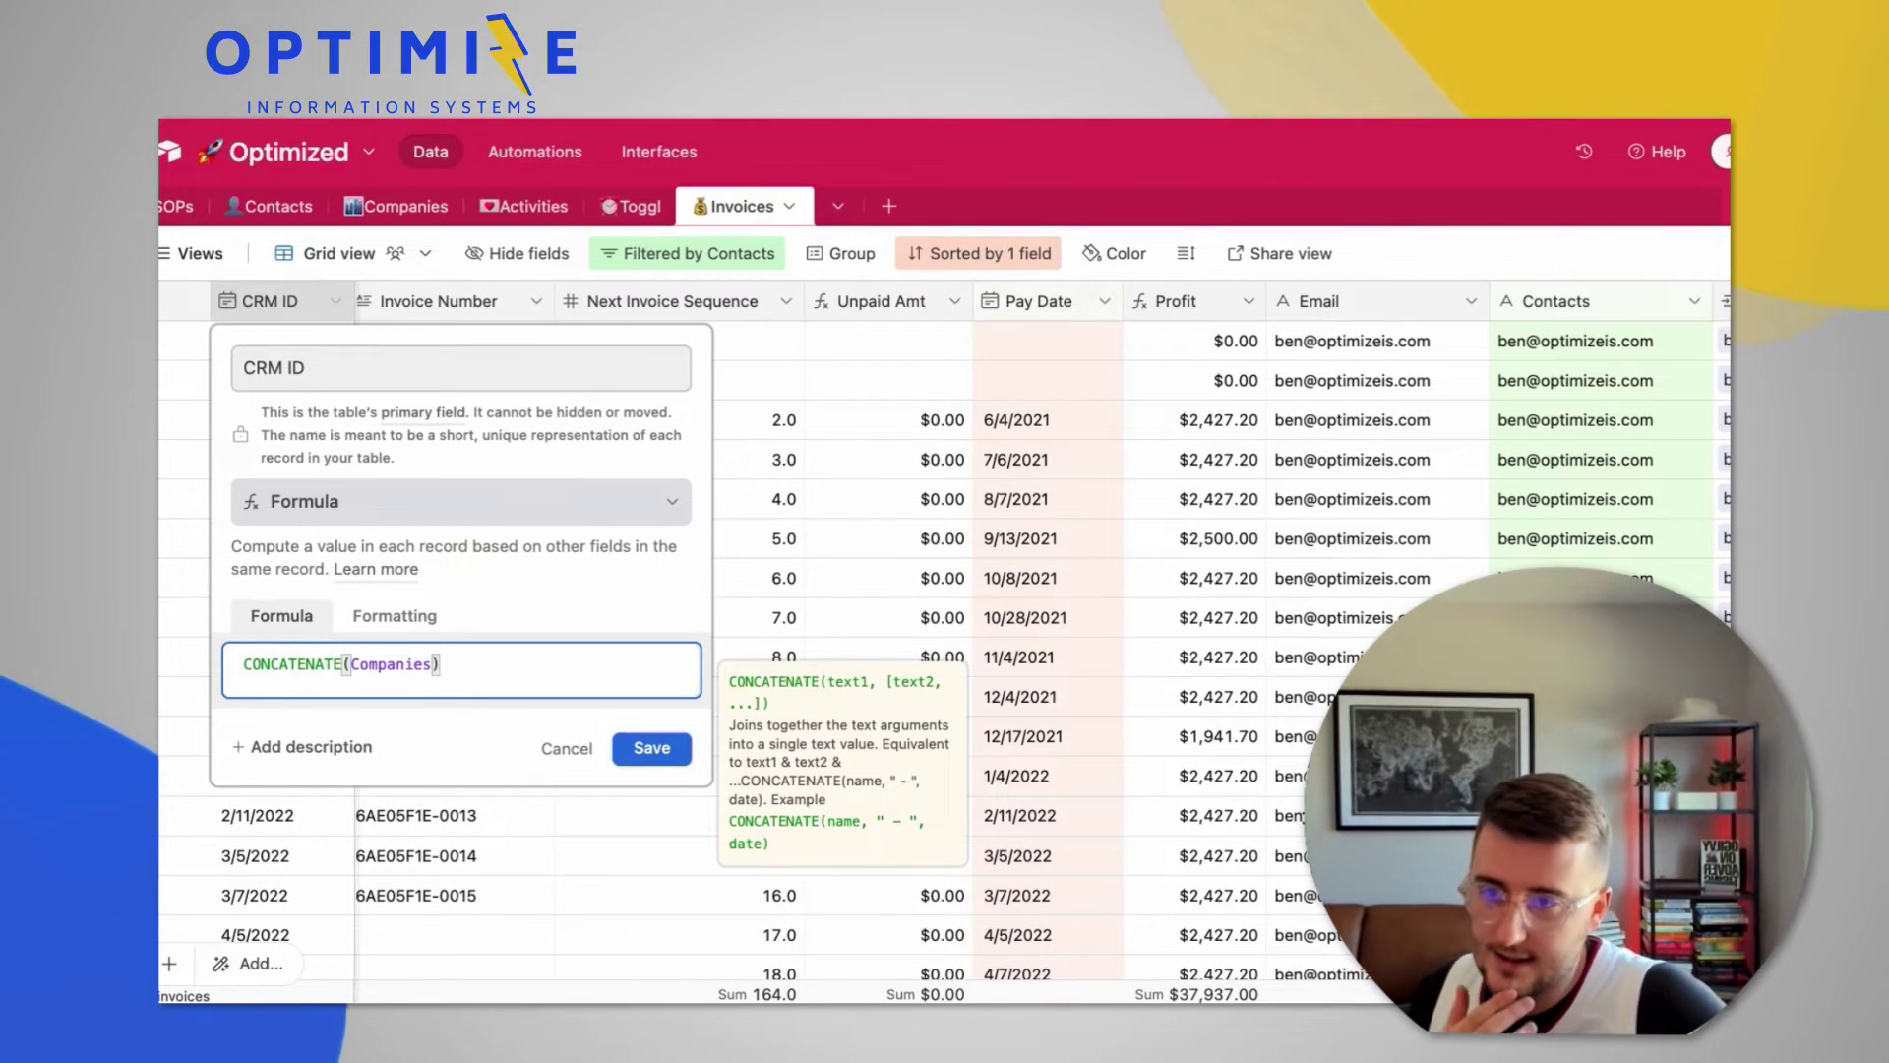
Finish the formula with ' - $', {Invoice Total}, ' - ' and Status, then save it.
{"action": "scroll", "coordinate": [1219, 665], "scroll_direction": "right", "scroll_amount": 15}
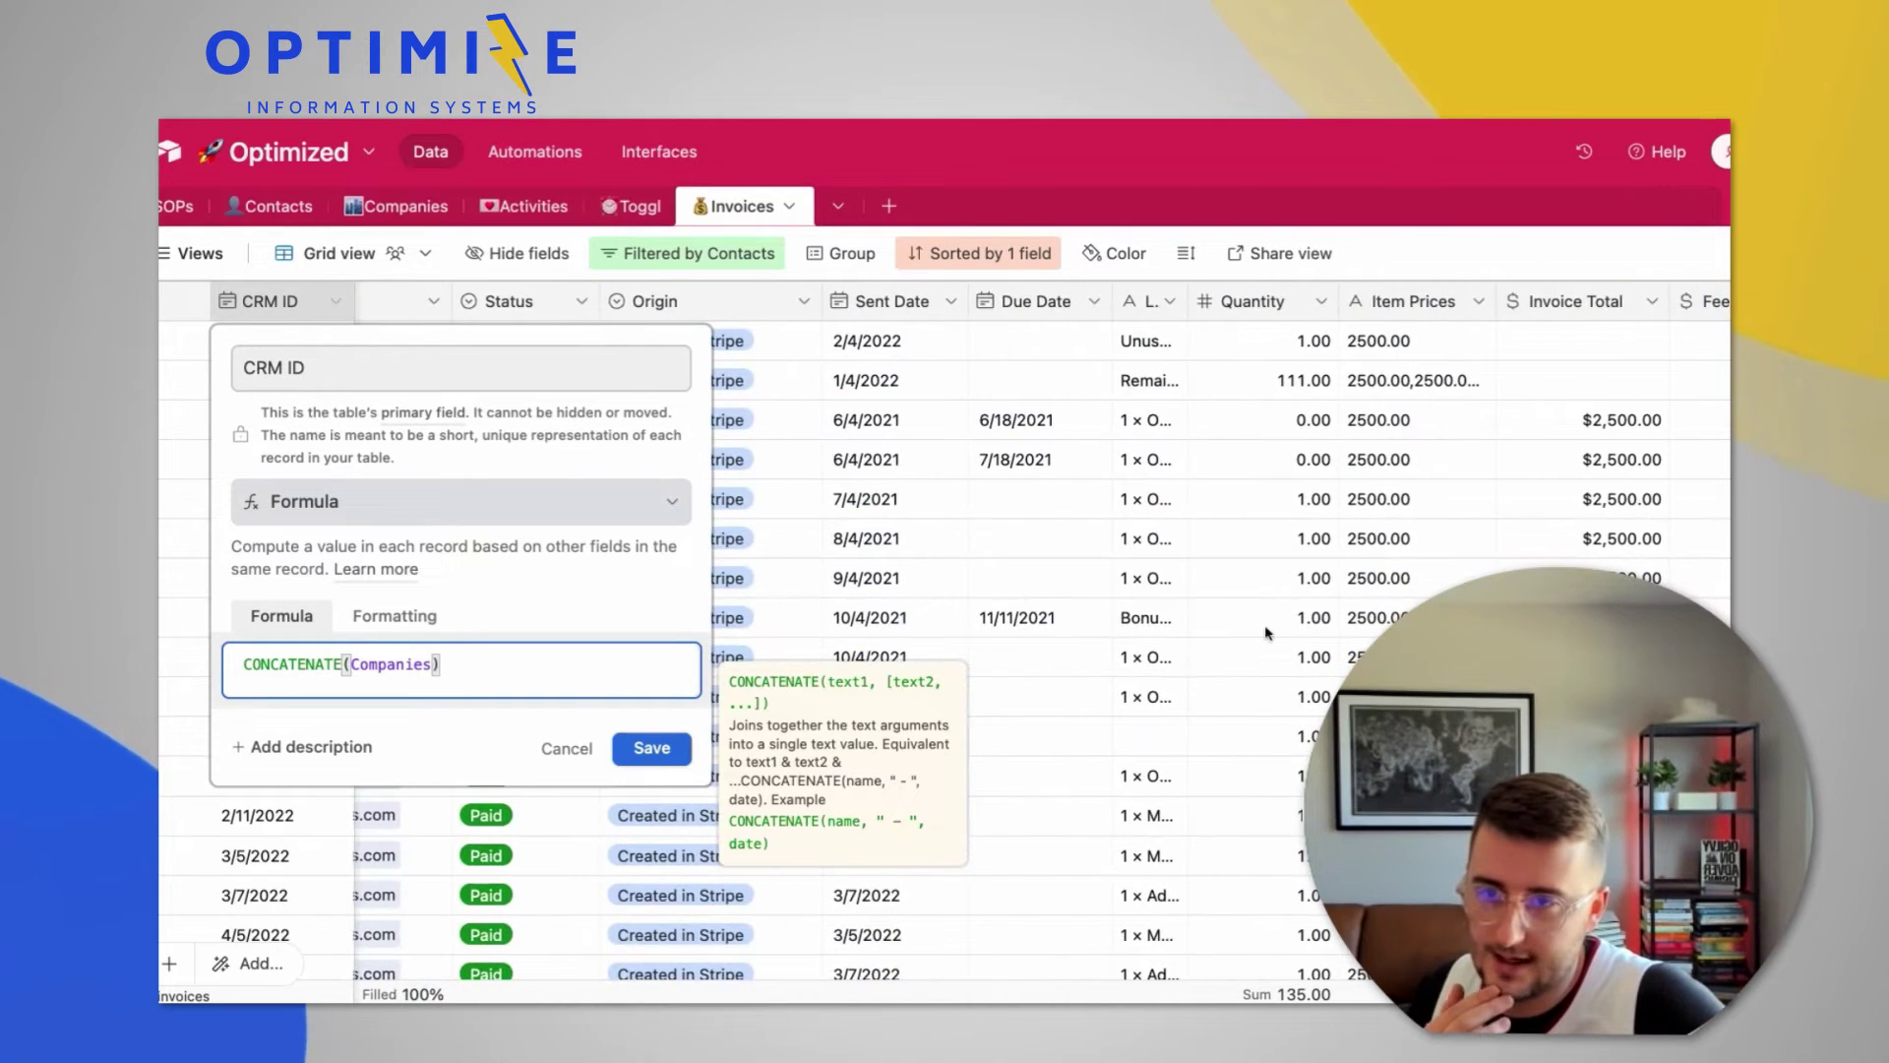
{"action": "scroll", "coordinate": [1160, 578], "scroll_direction": "left", "scroll_amount": 15}
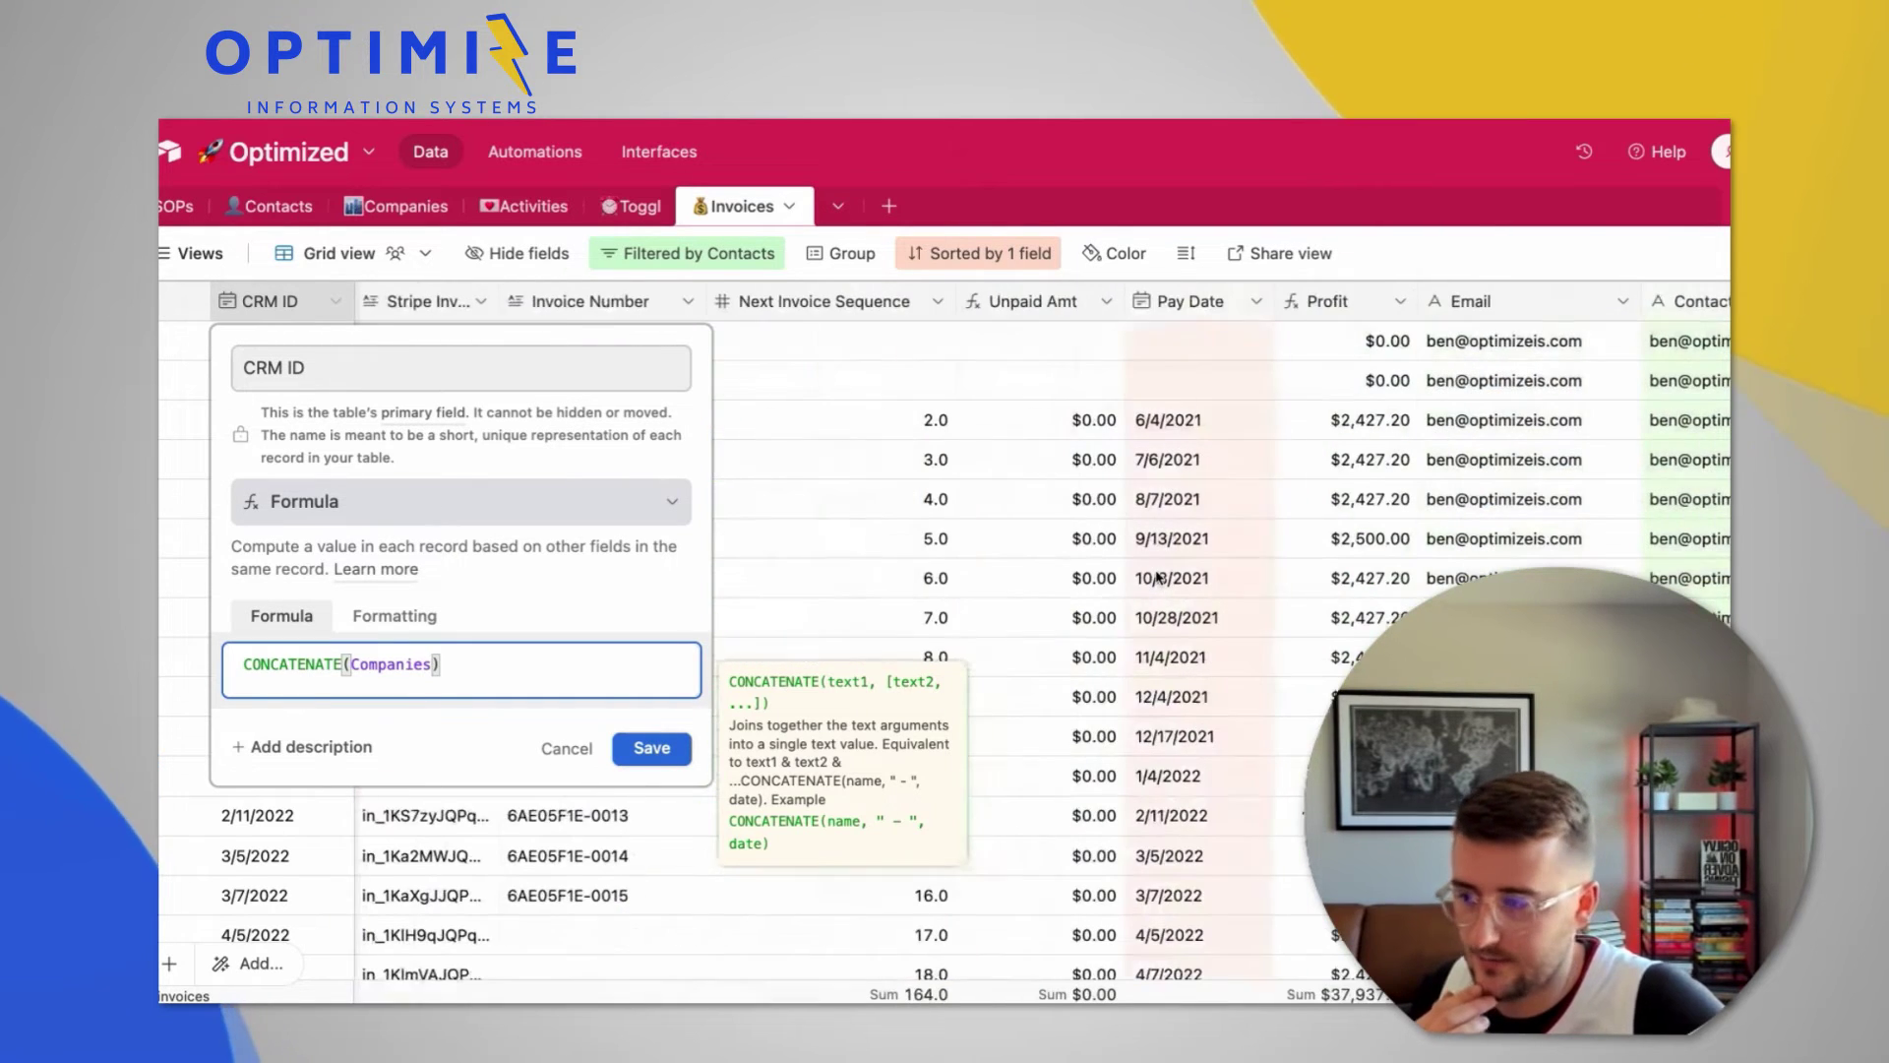
{"action": "type", "text": ","}
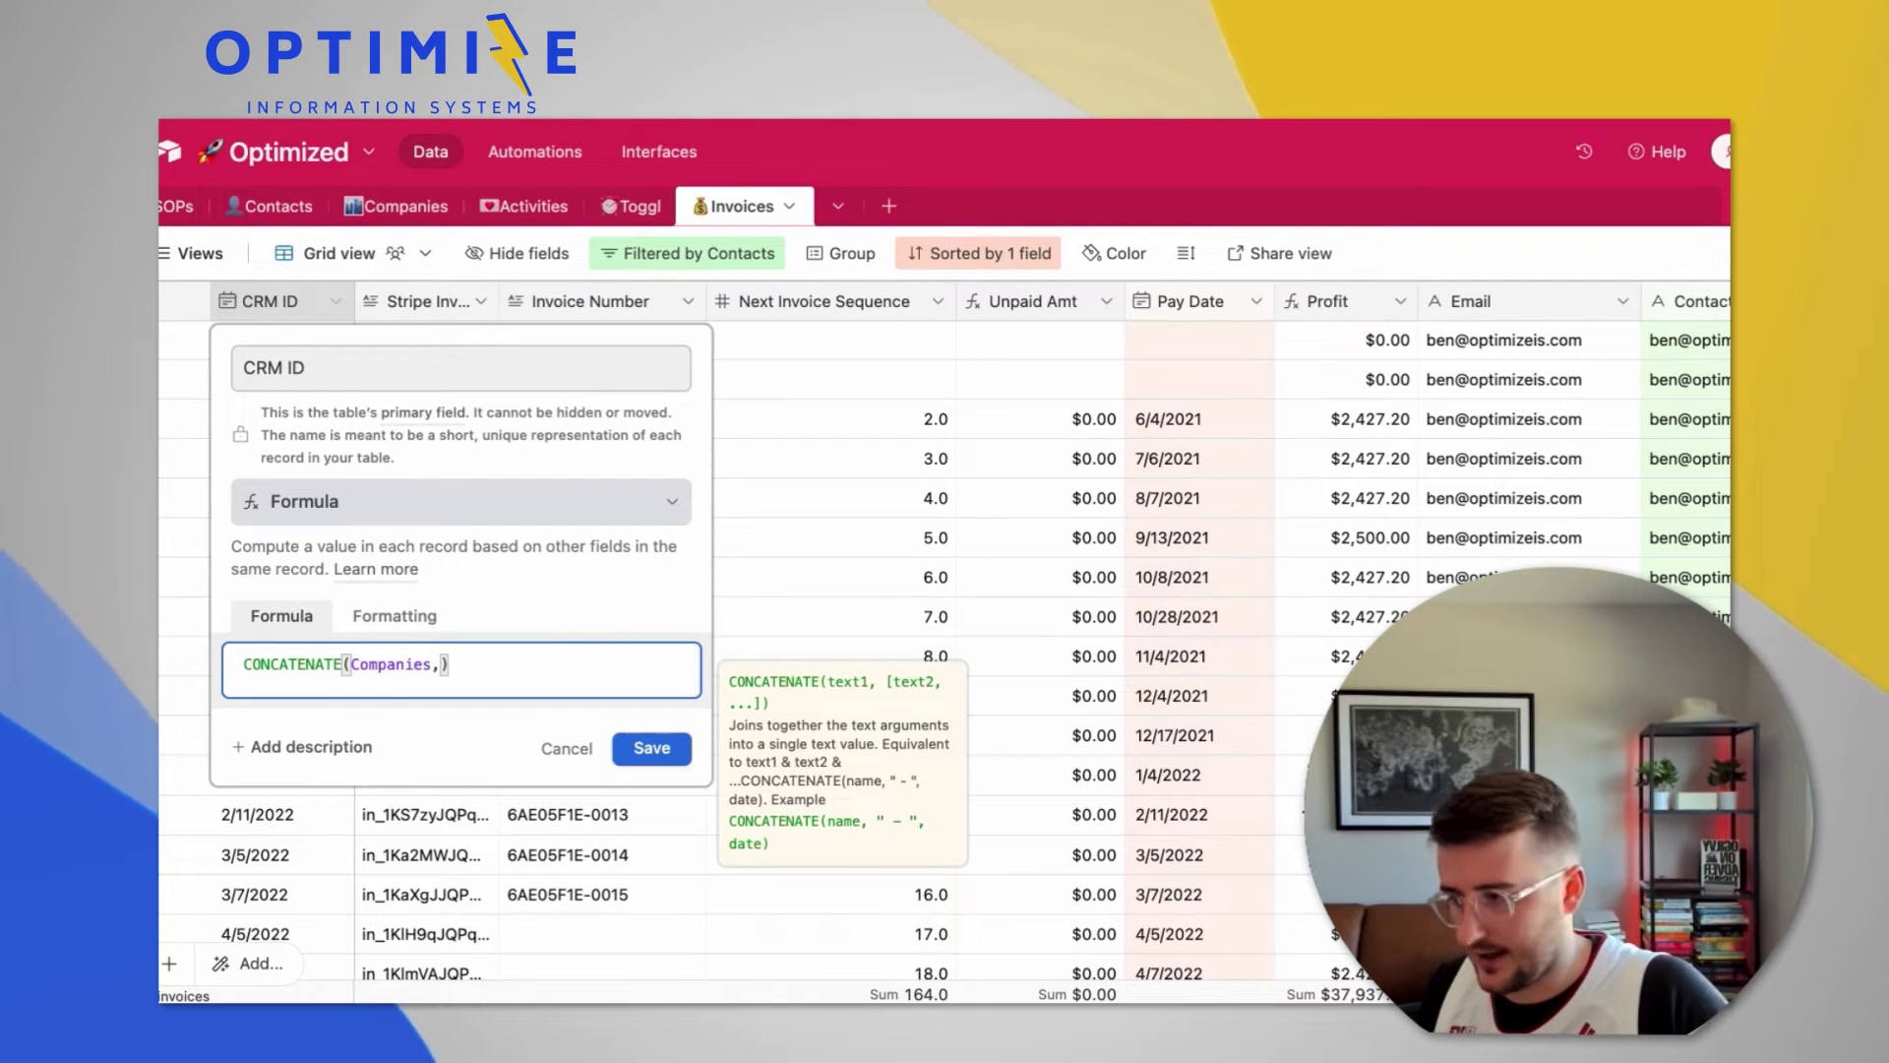
{"action": "type", "text": " '"}
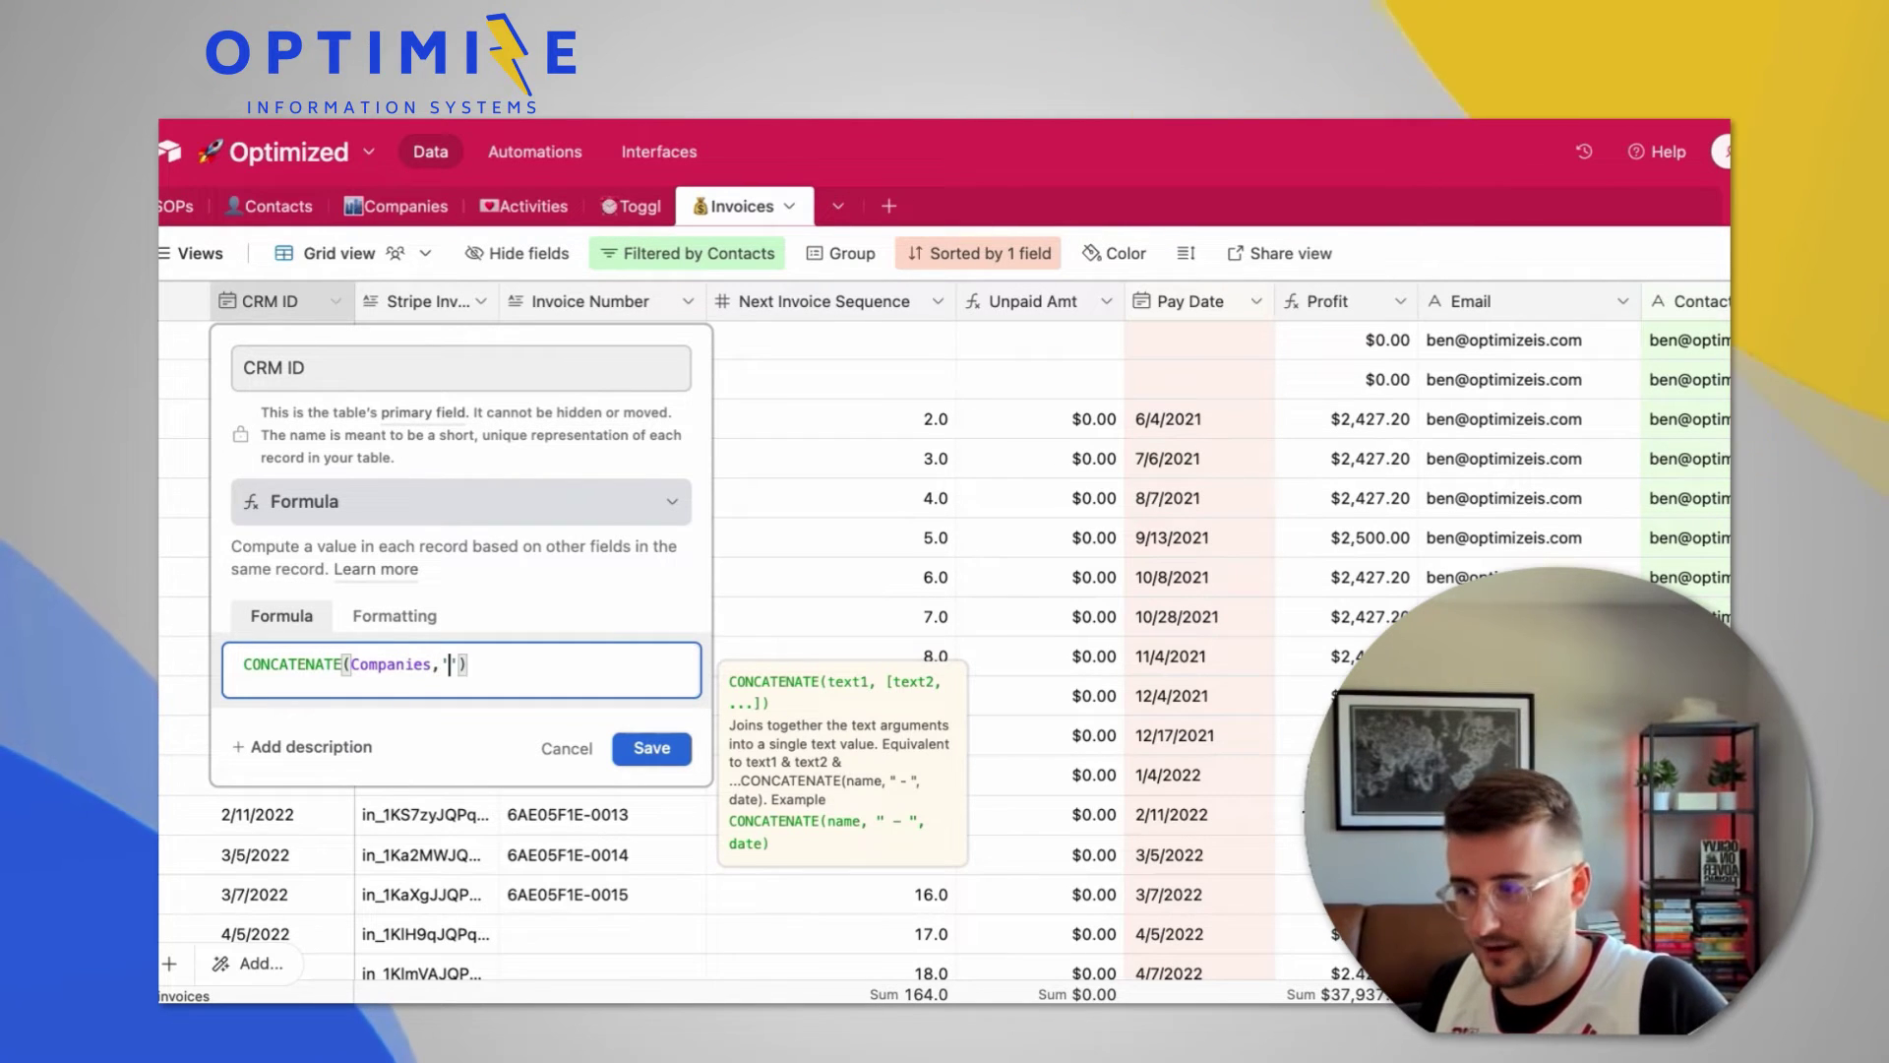
{"action": "type", "text": "-"}
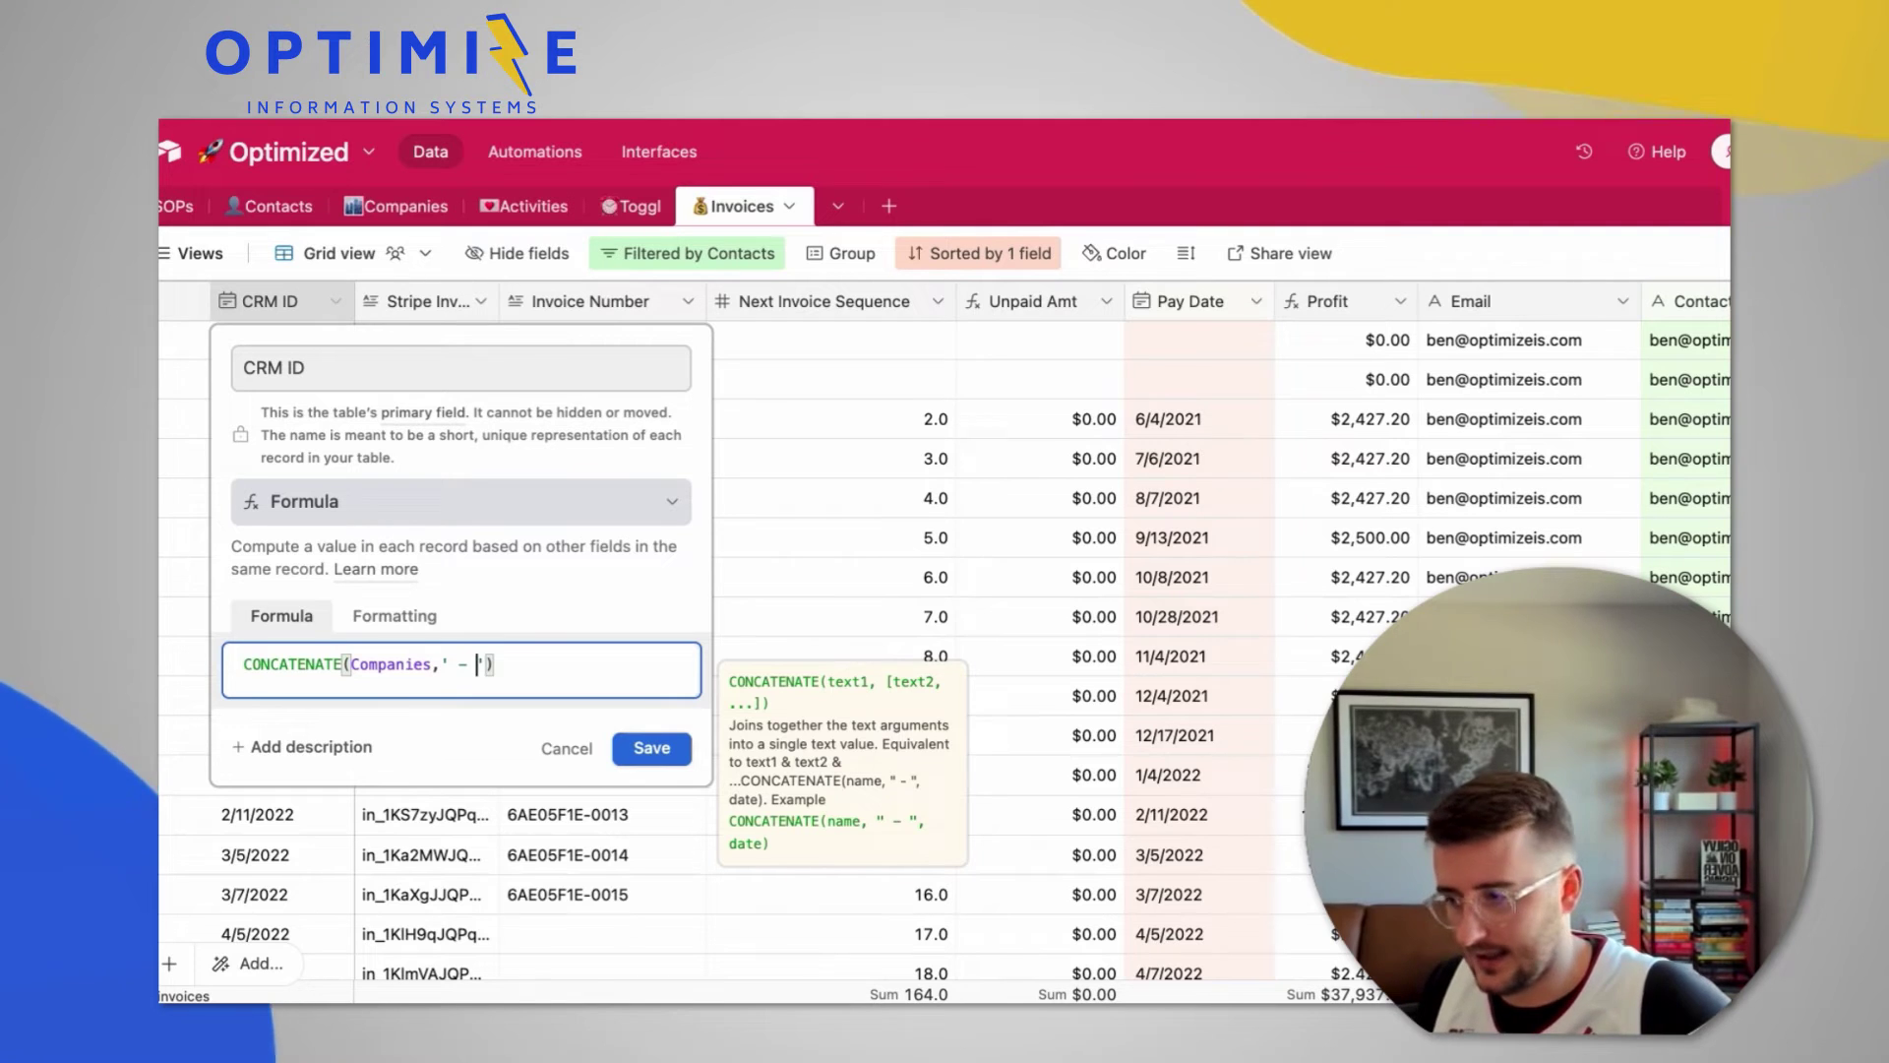
{"action": "type", "text": "$"}
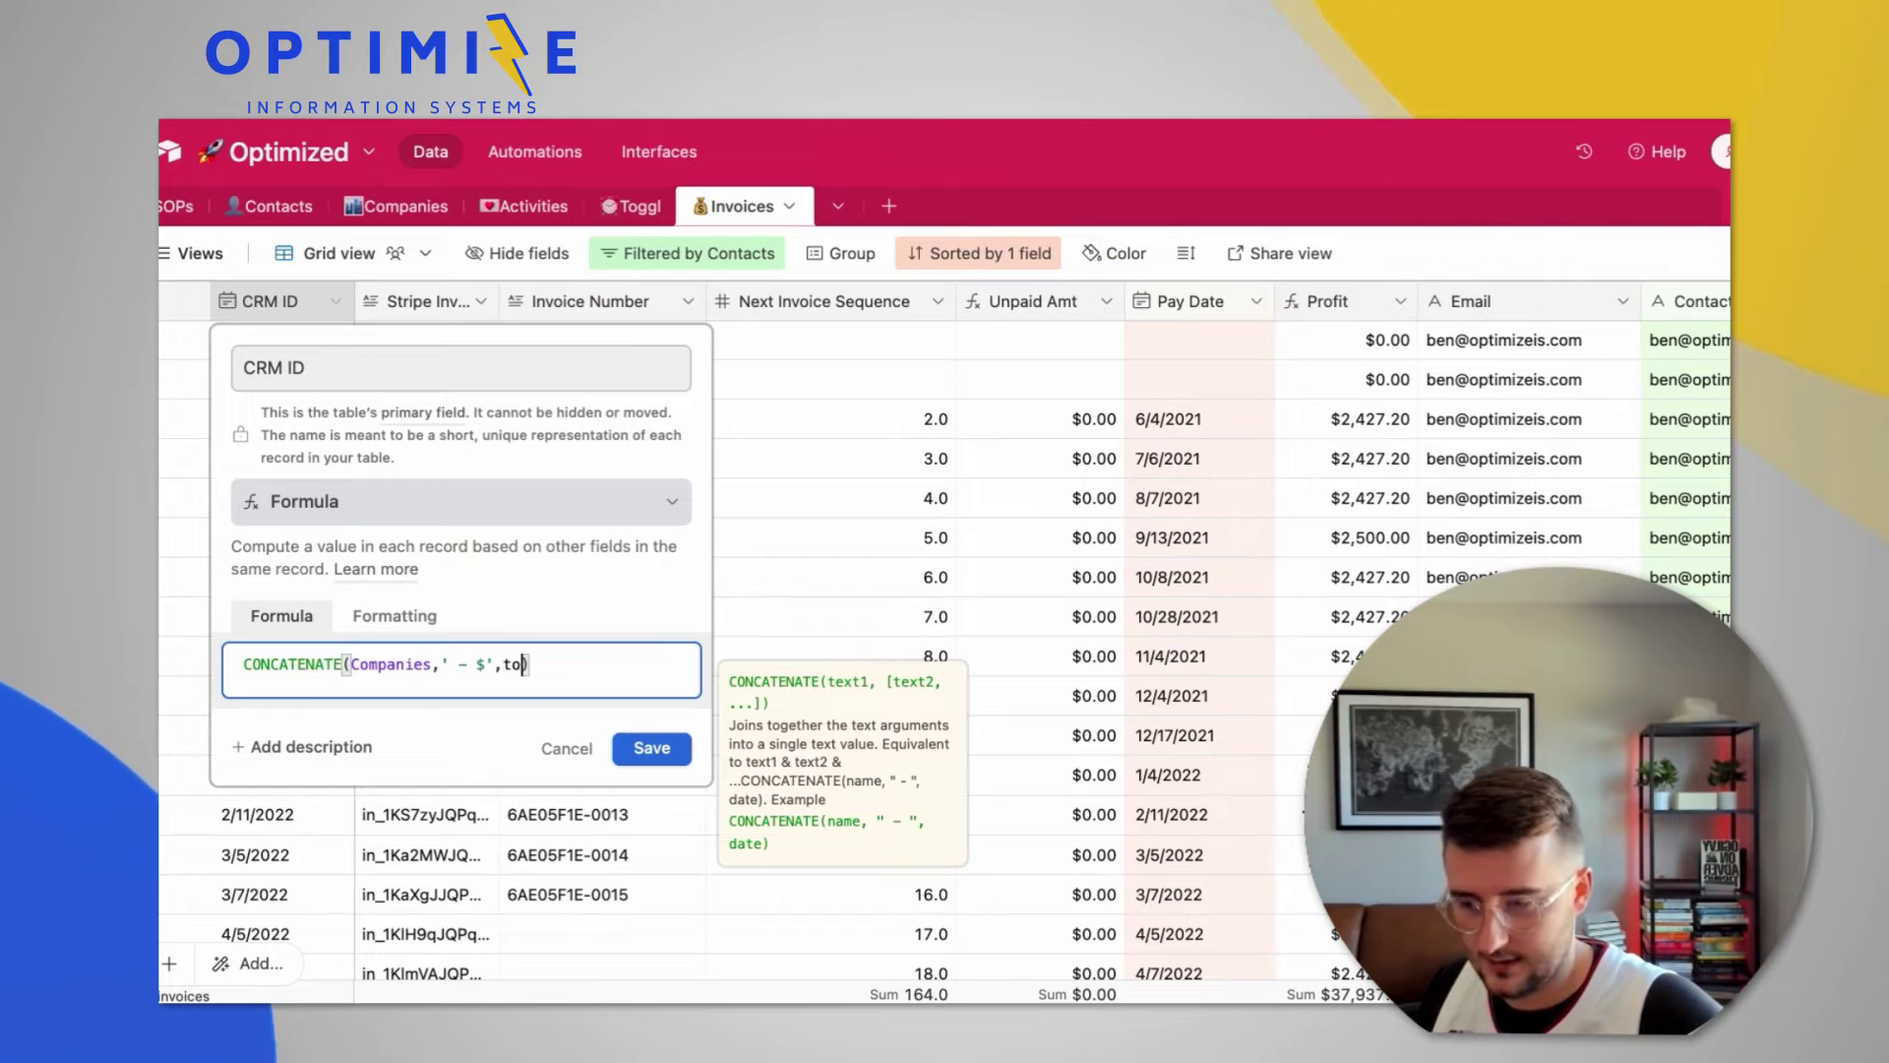
{"action": "key", "text": "Tab"}
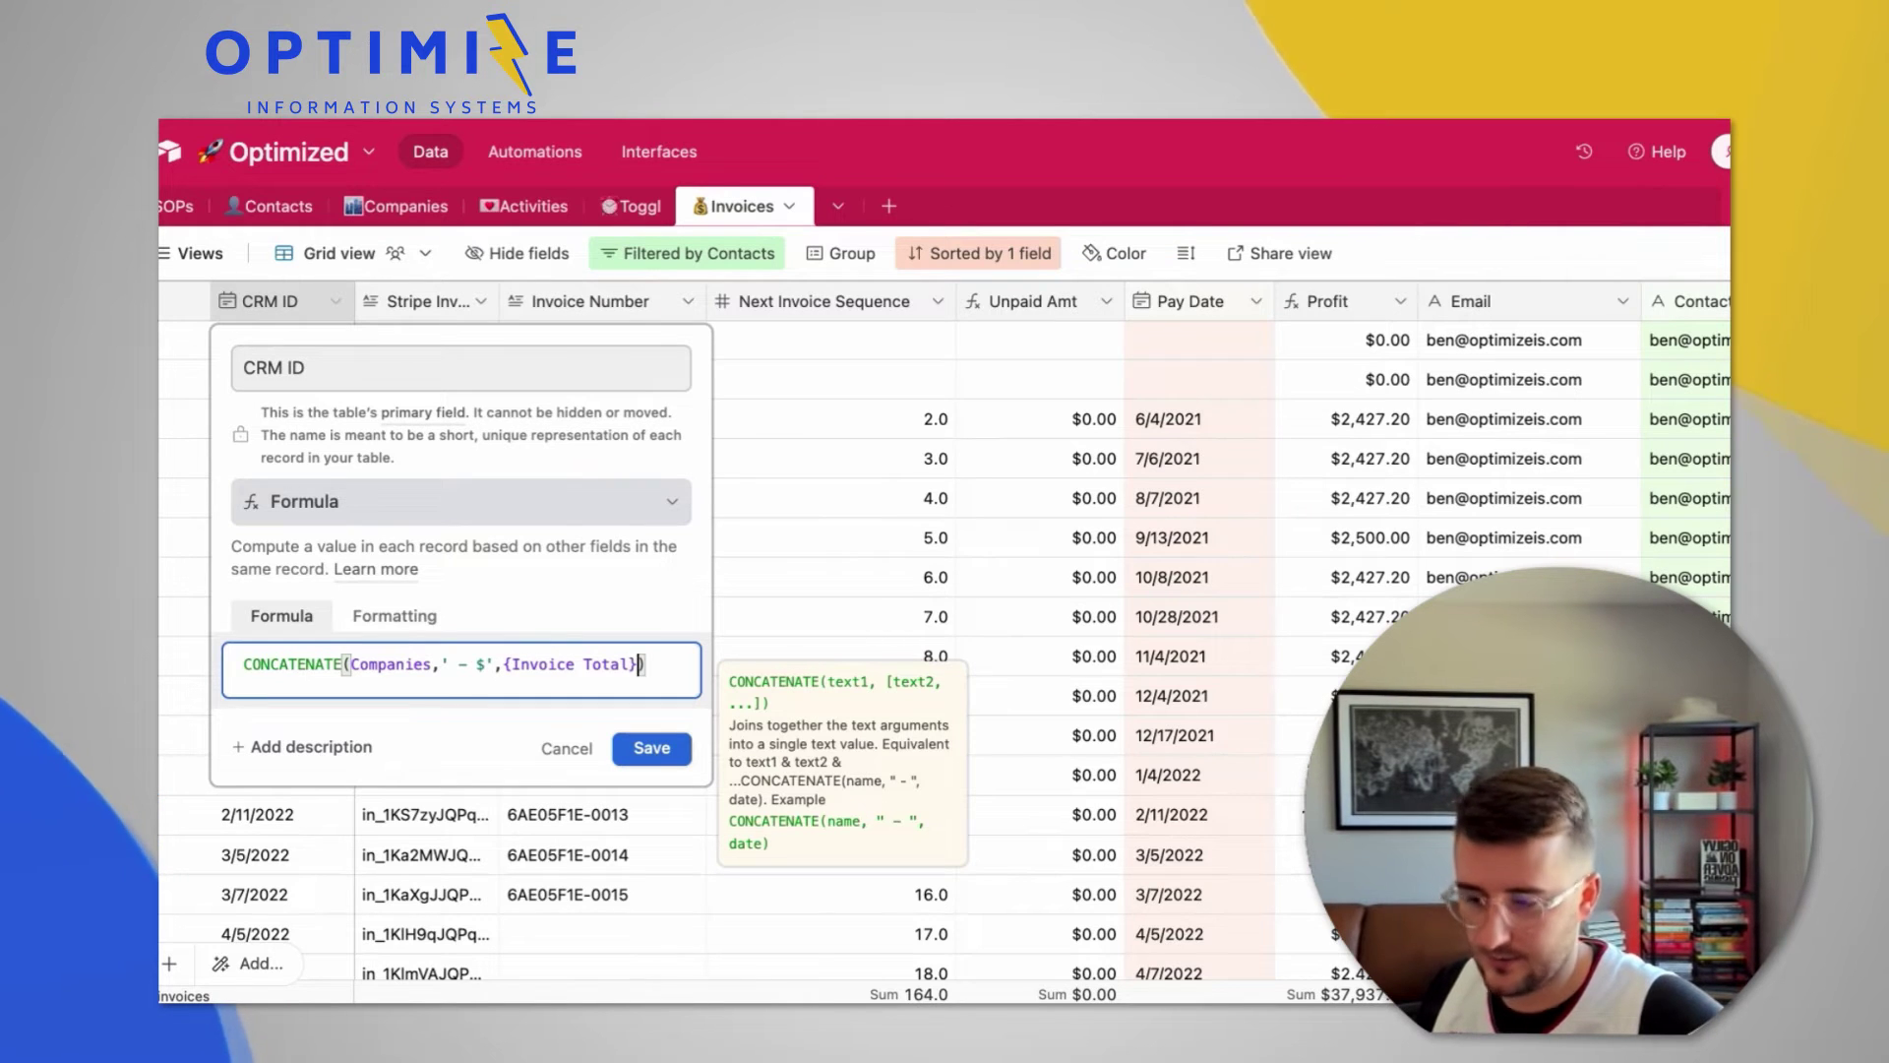
{"action": "type", "text": ","}
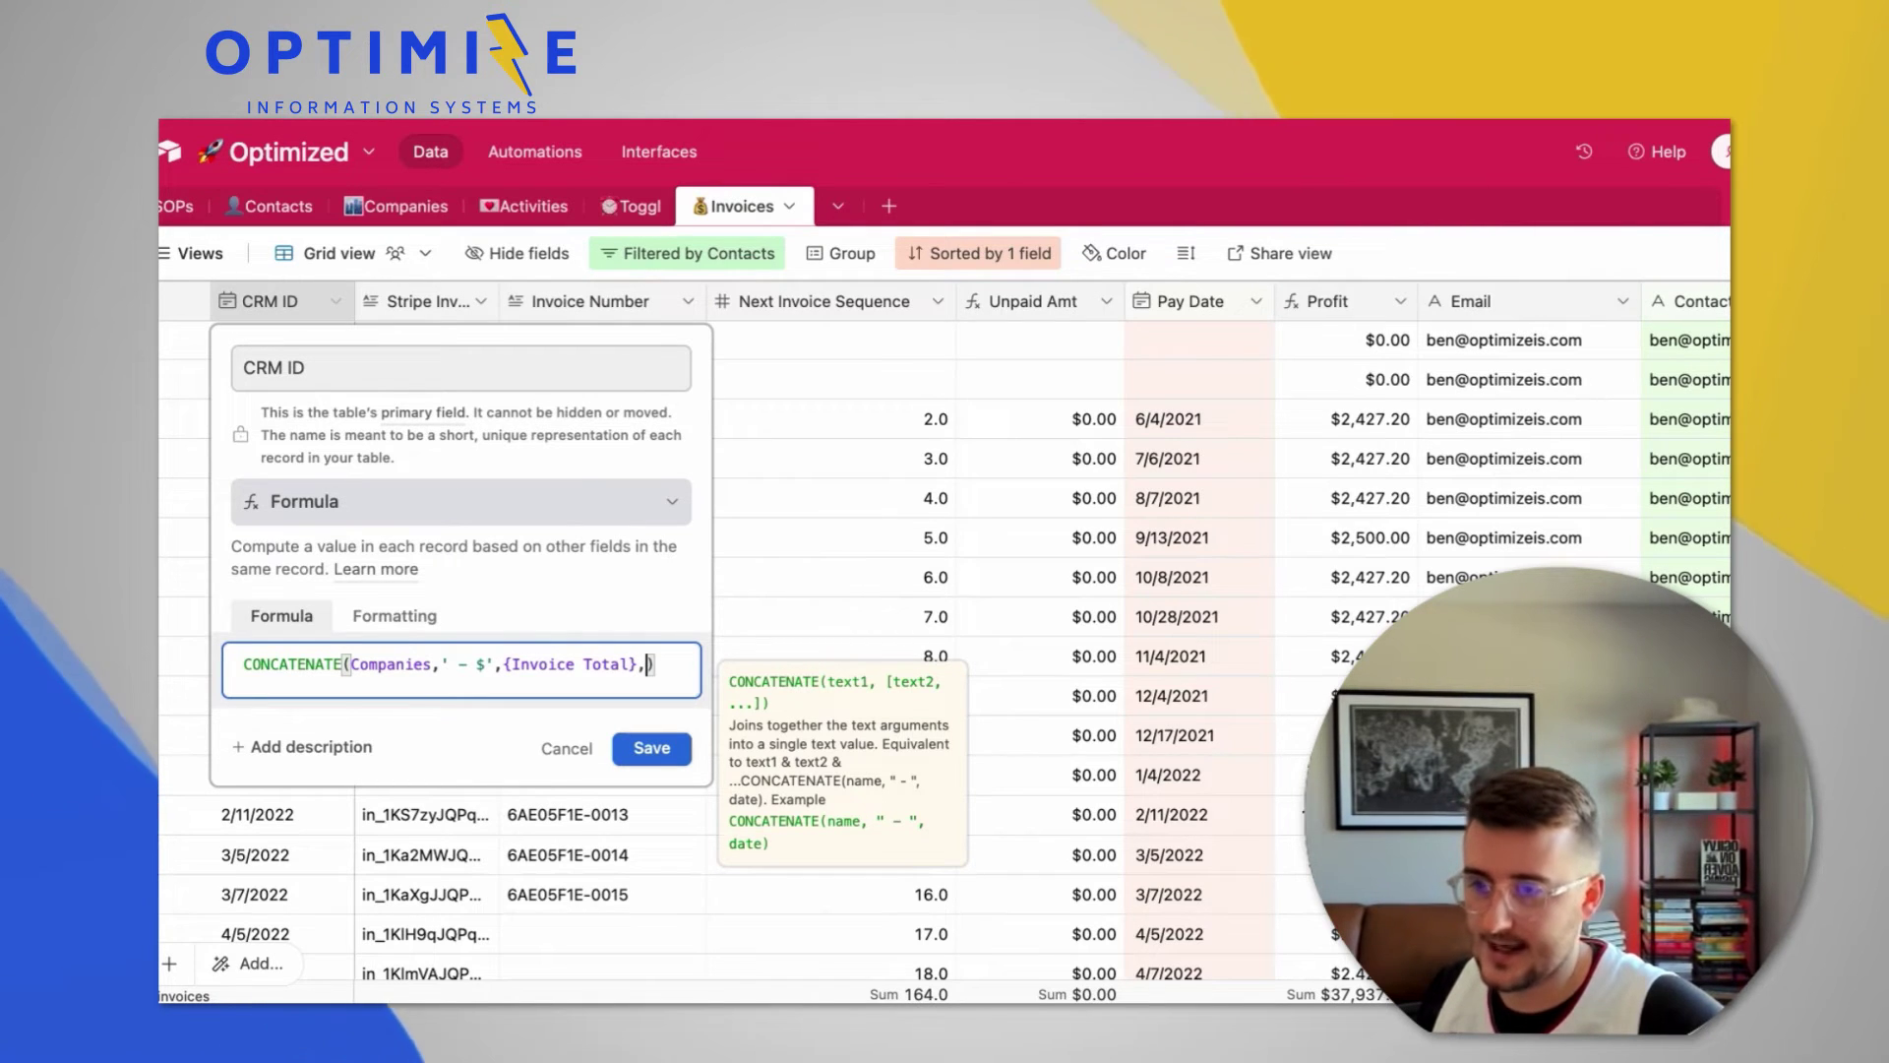
{"action": "scroll", "coordinate": [979, 521], "scroll_direction": "right", "scroll_amount": 5}
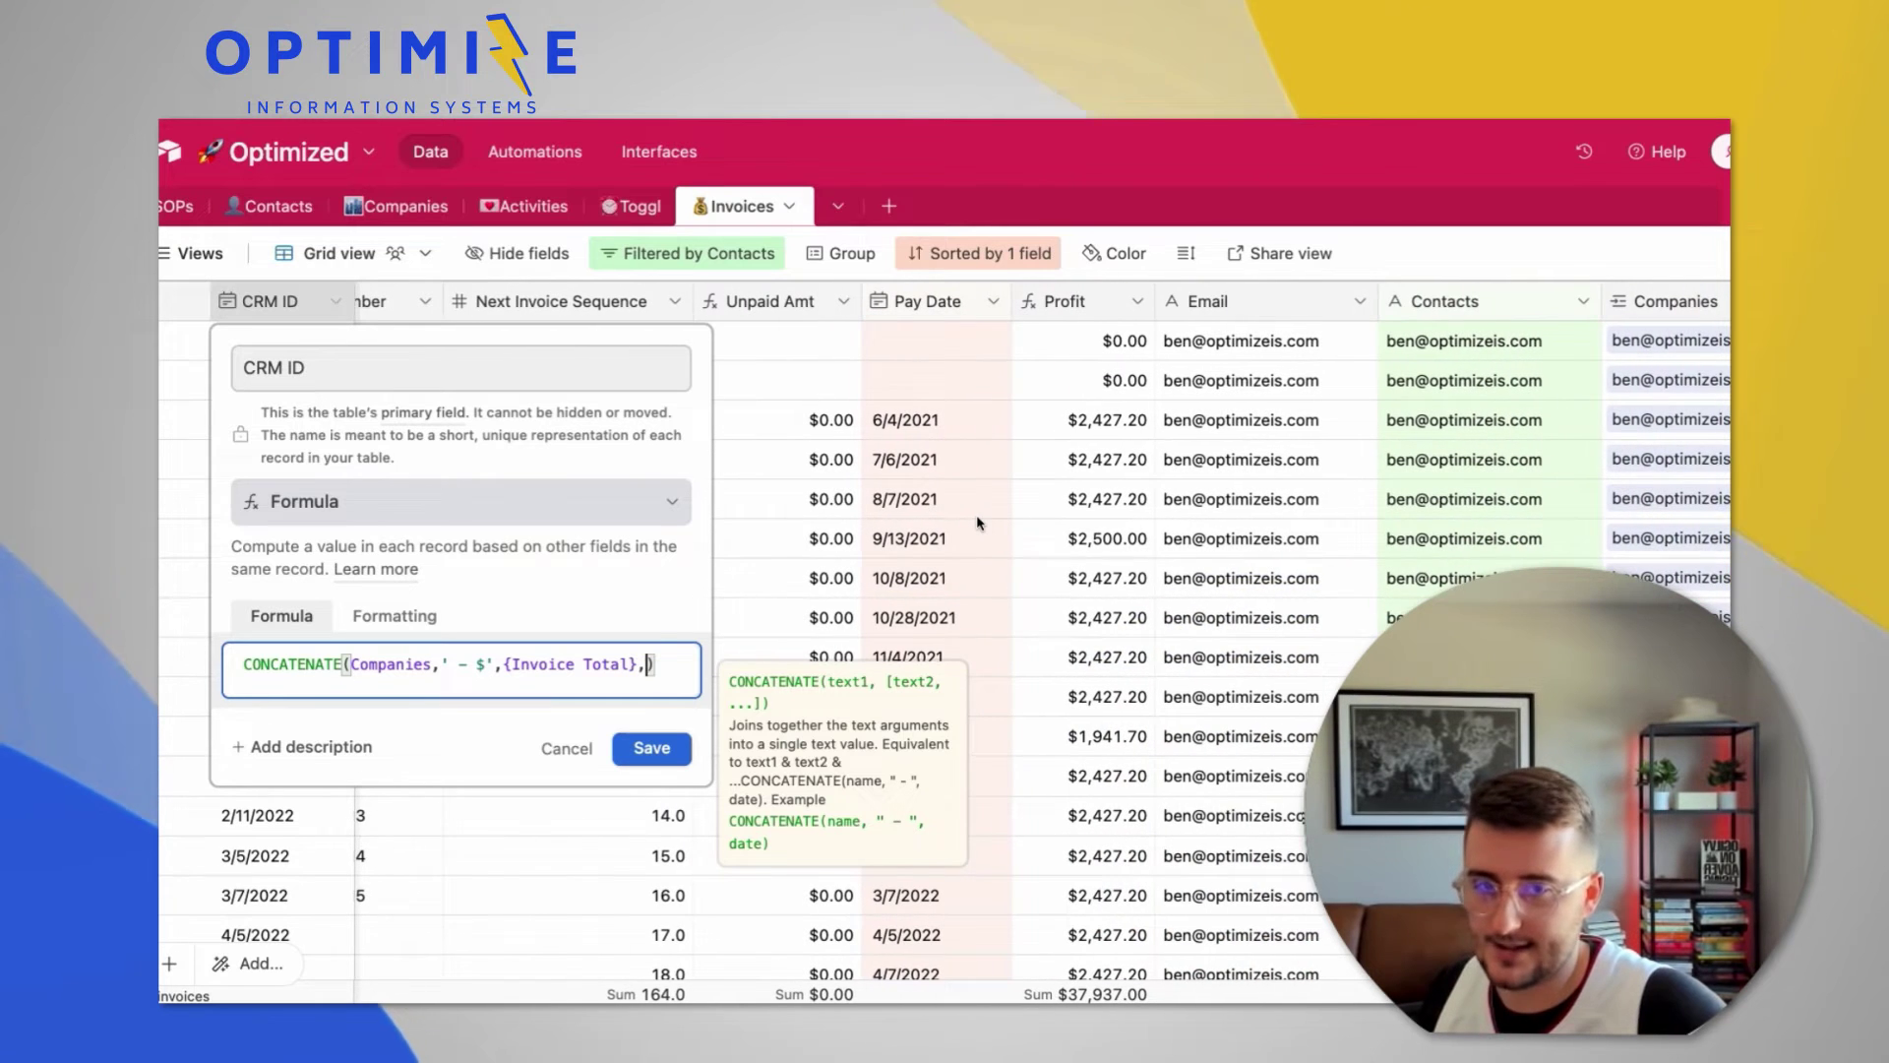
{"action": "scroll", "coordinate": [979, 521], "scroll_direction": "right", "scroll_amount": 1}
{"action": "type", "text": "'"}
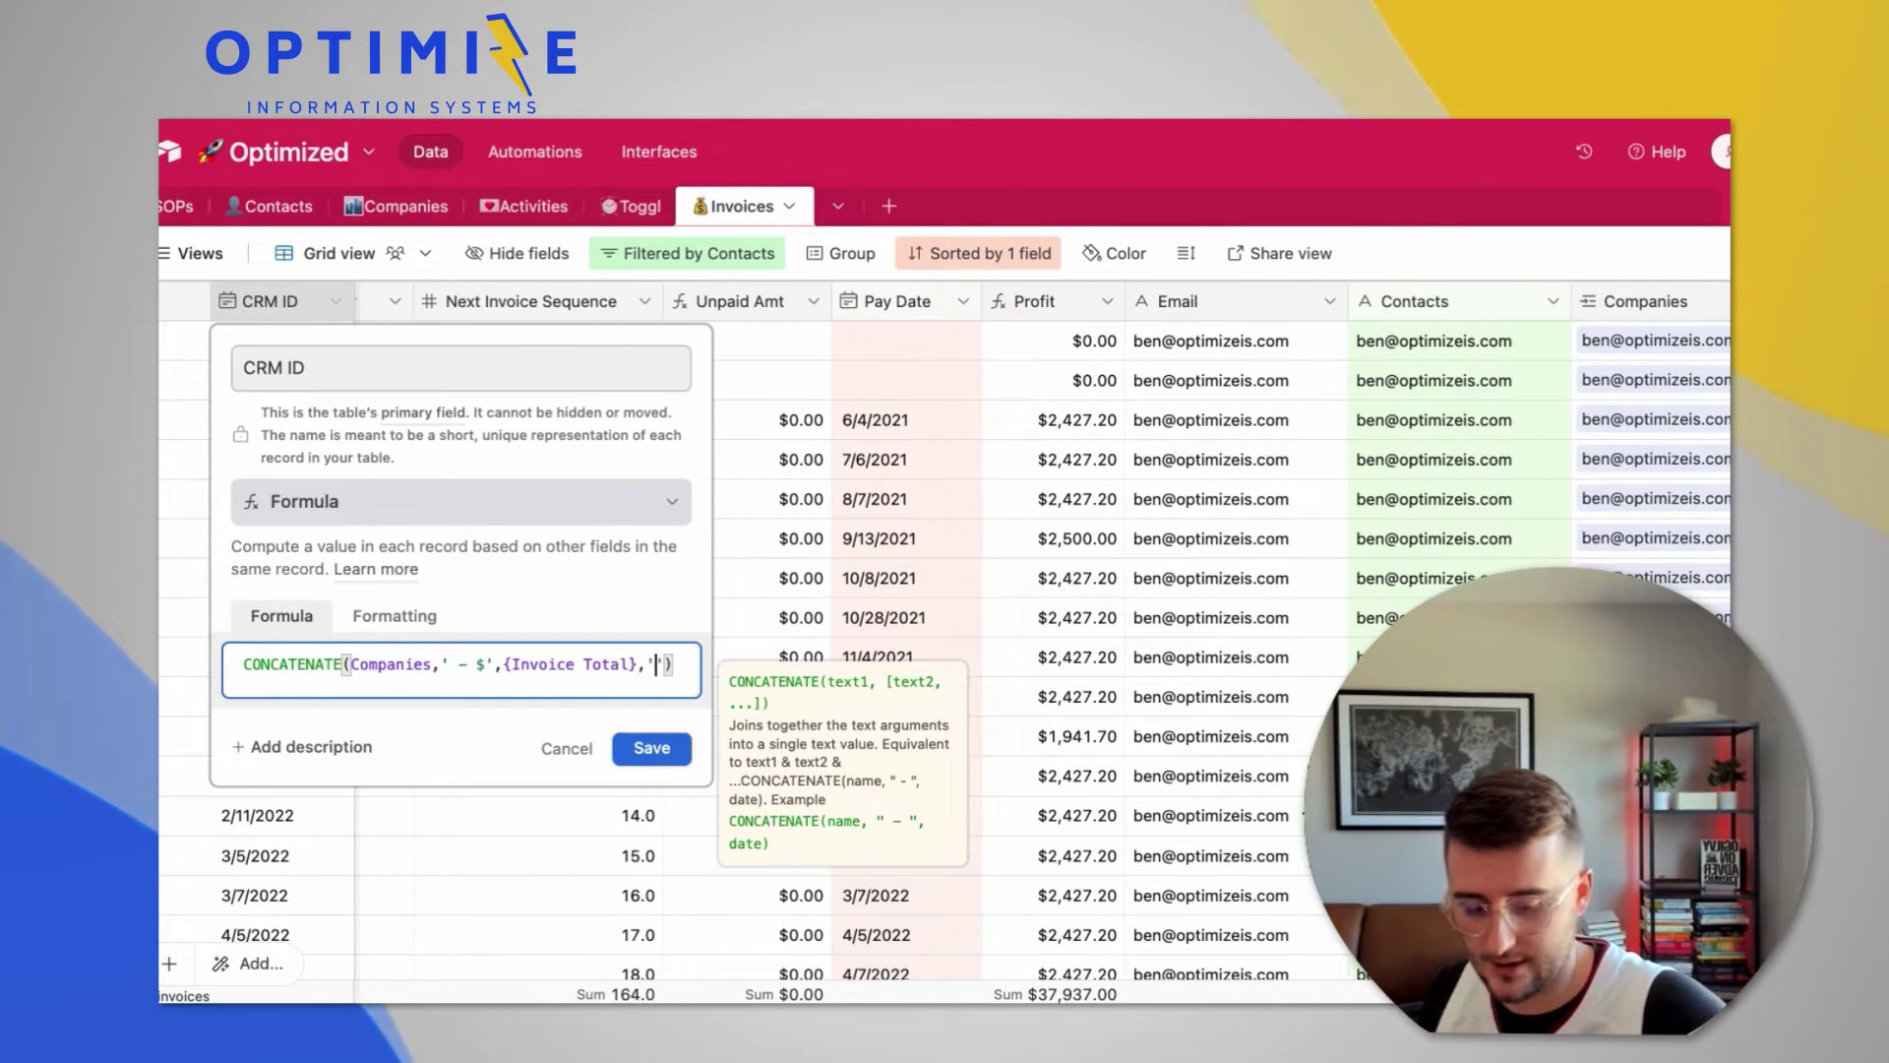
{"action": "type", "text": " - '"}
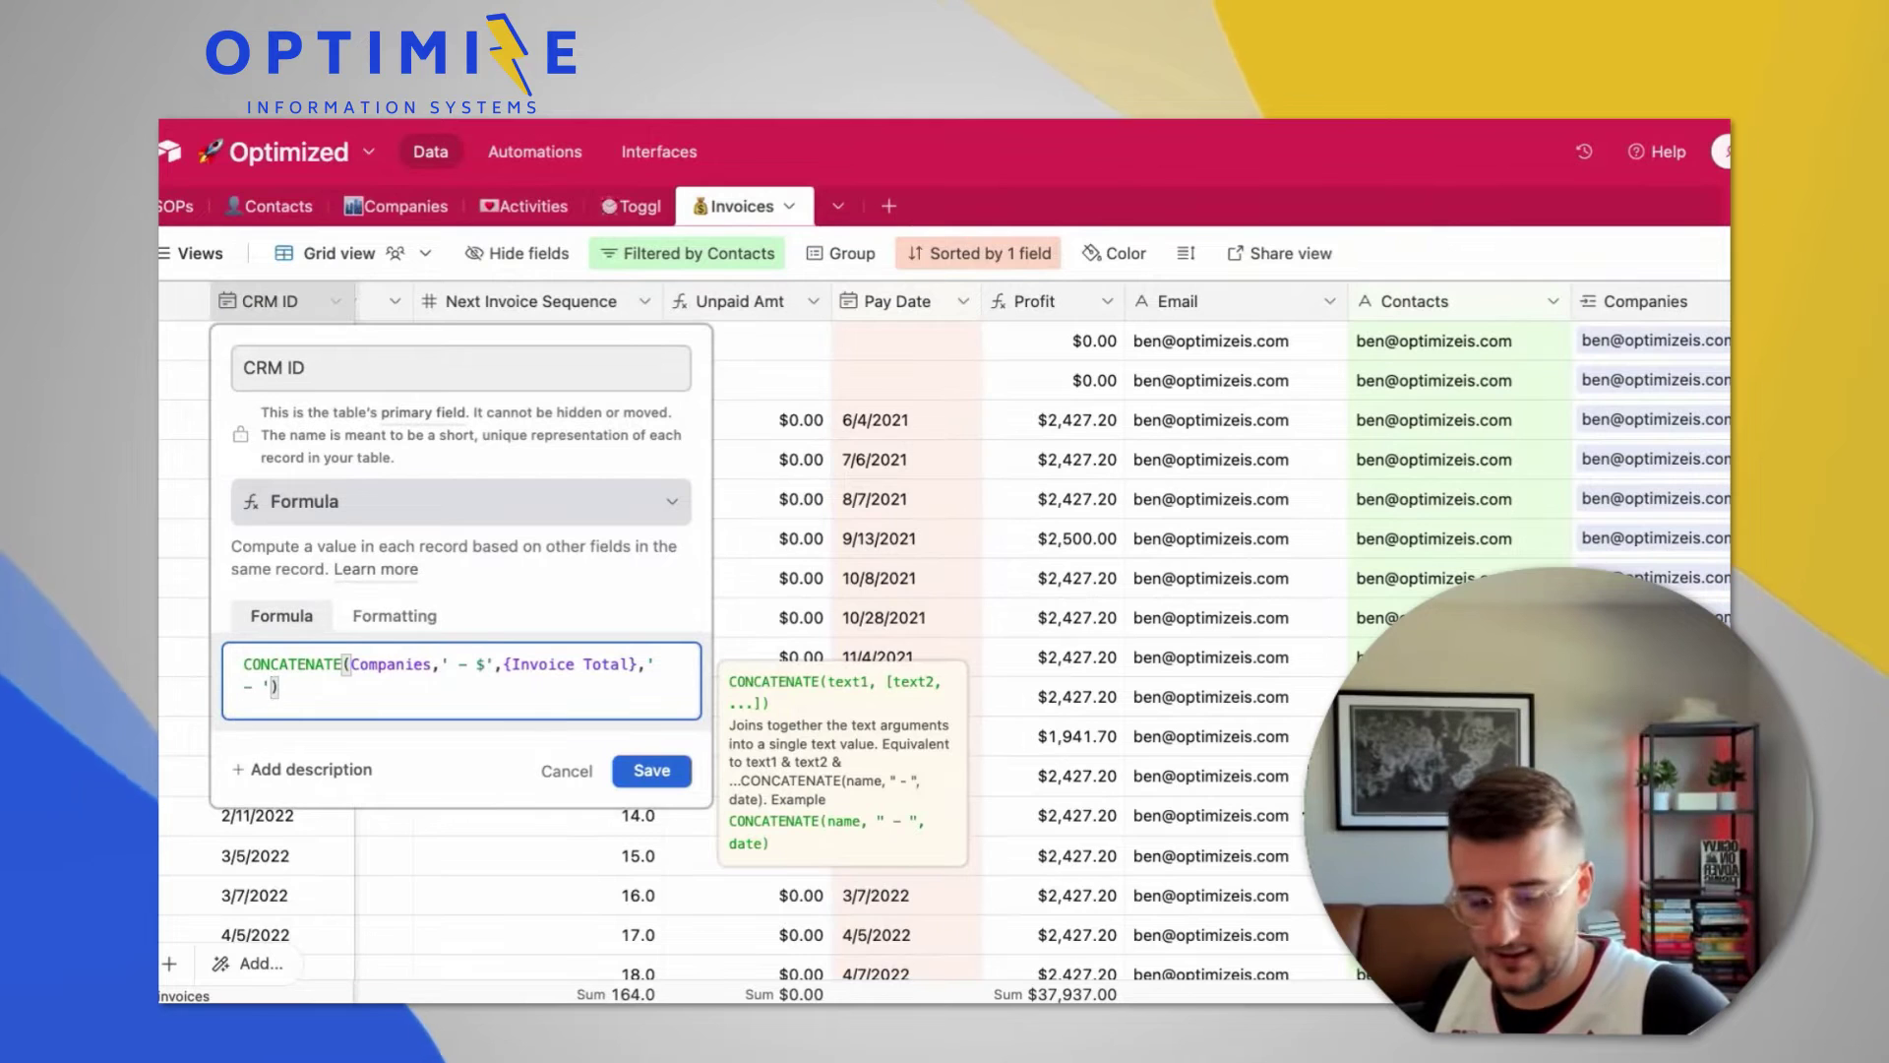
{"action": "type", "text": ",Stat"}
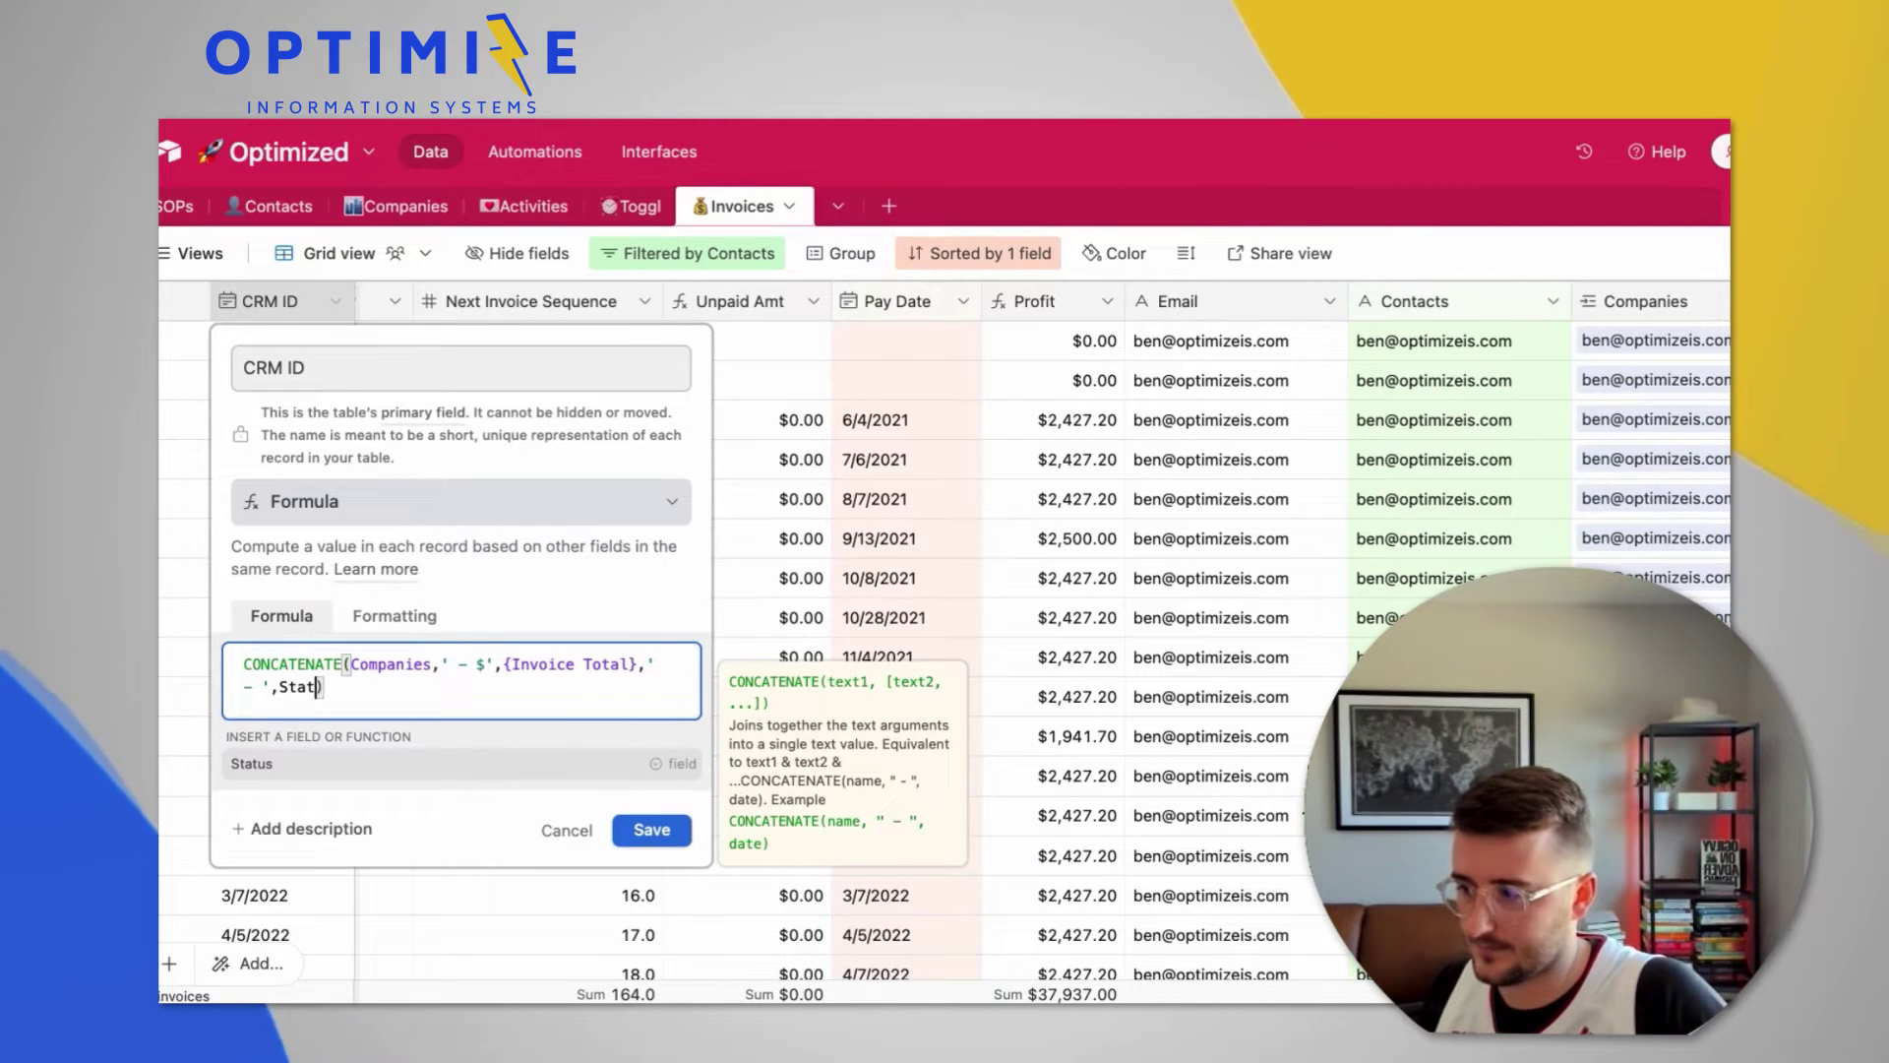
{"action": "key", "text": "Return"}
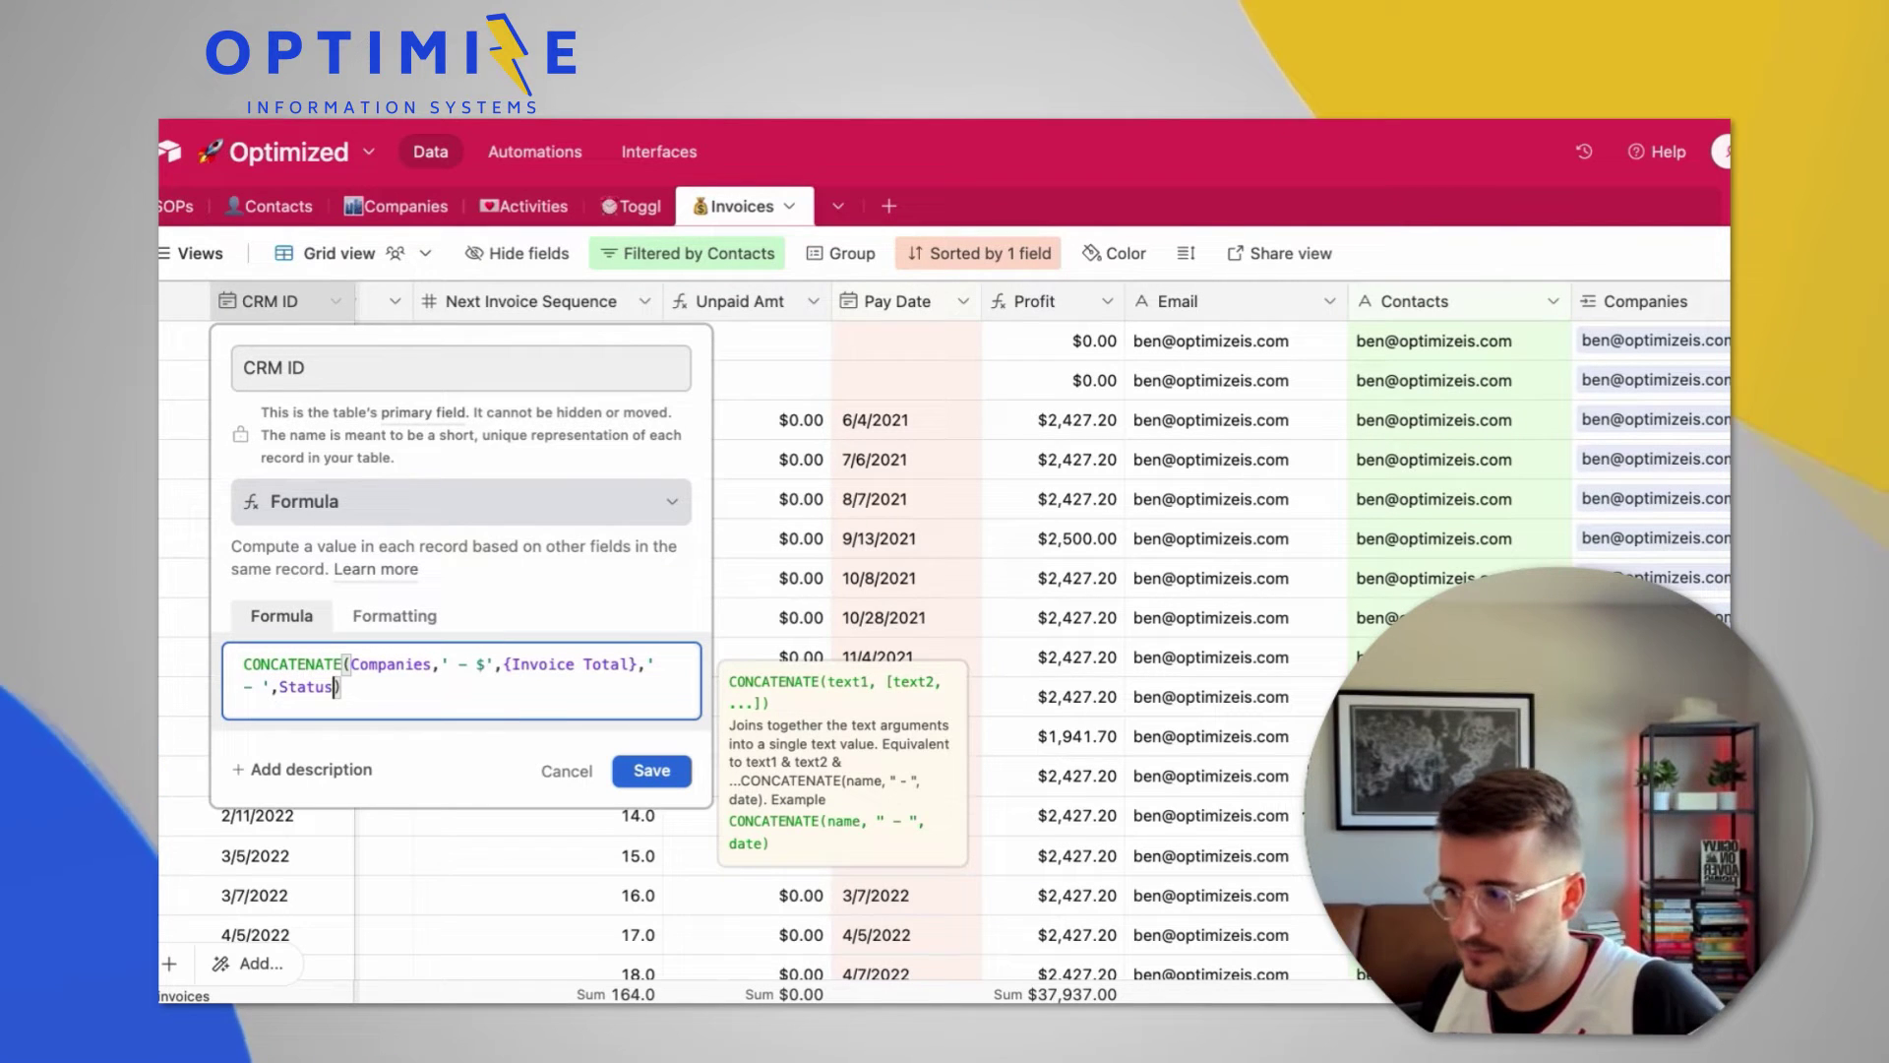
{"action": "left_click", "coordinate": [651, 770]}
Confirm the formula change and widen CRM ID to show full values like '$2500 - Paid'.
{"action": "left_click", "coordinate": [1236, 727]}
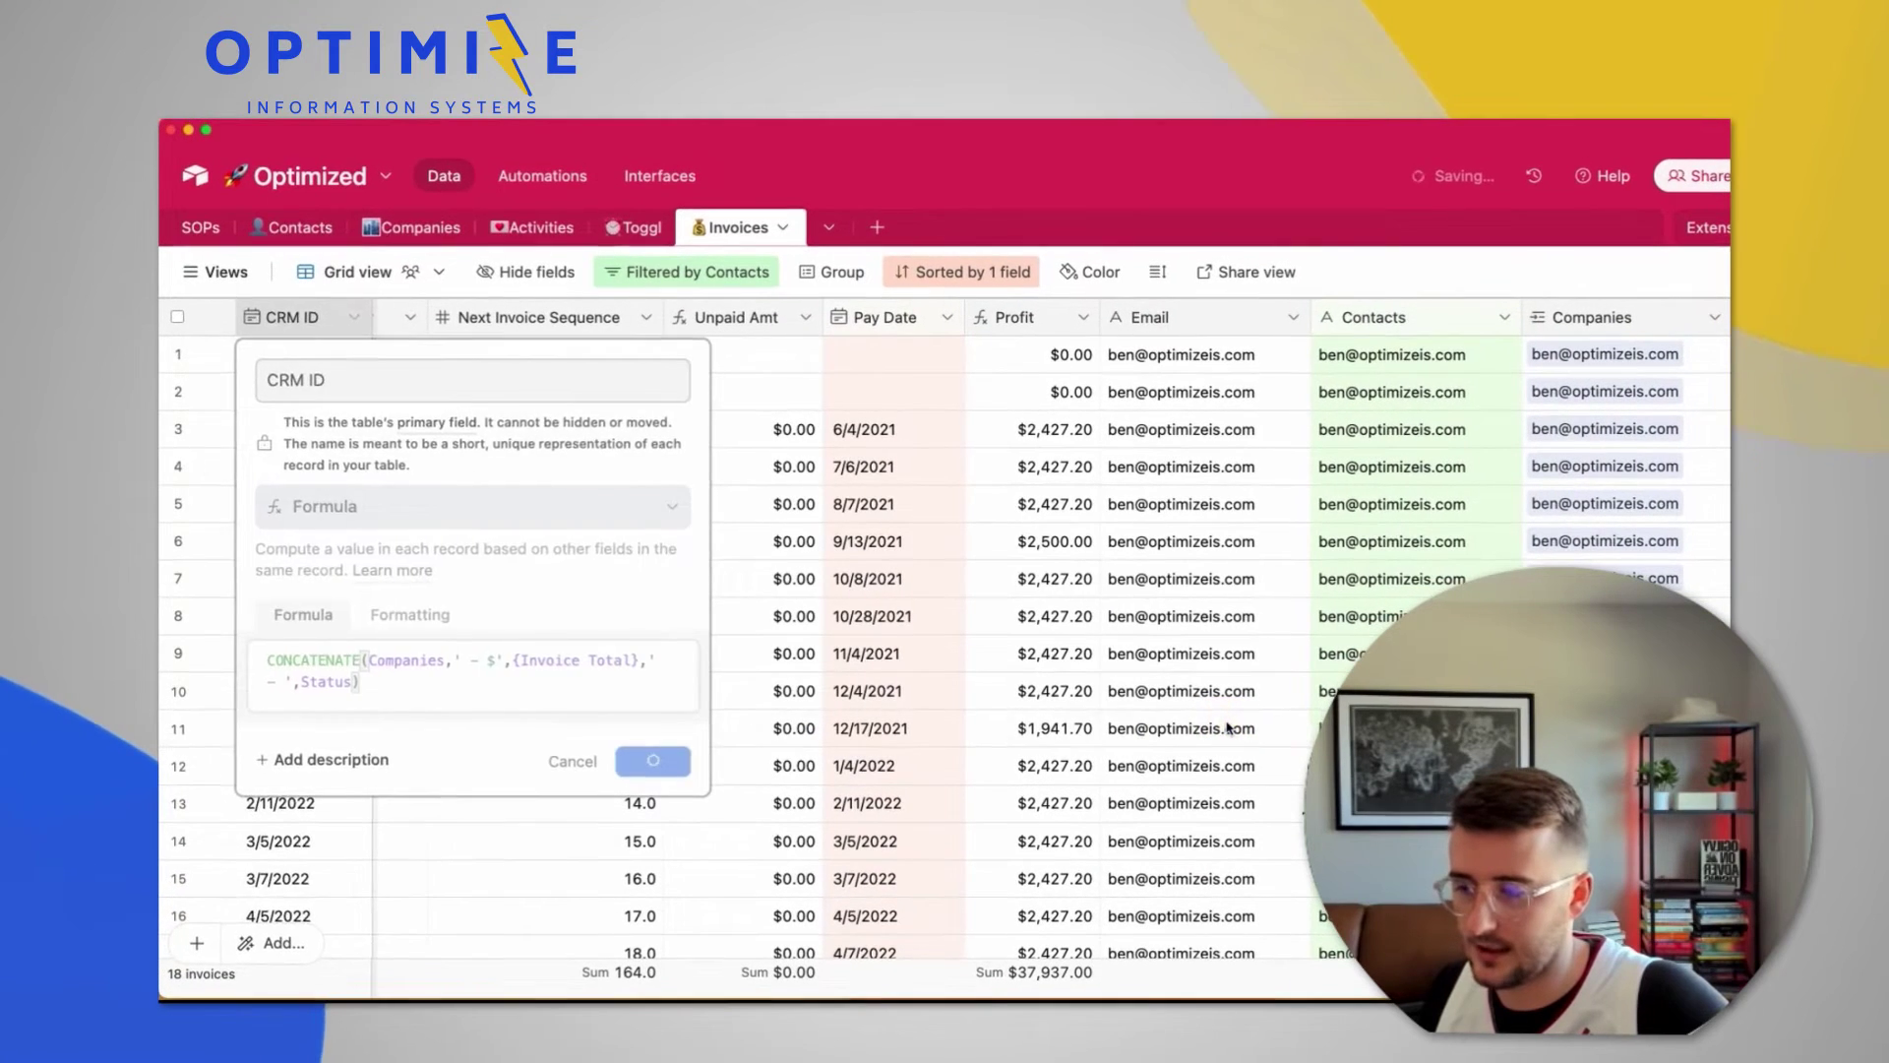
{"action": "left_click_drag", "start_coordinate": [364, 315], "coordinate": [590, 360]}
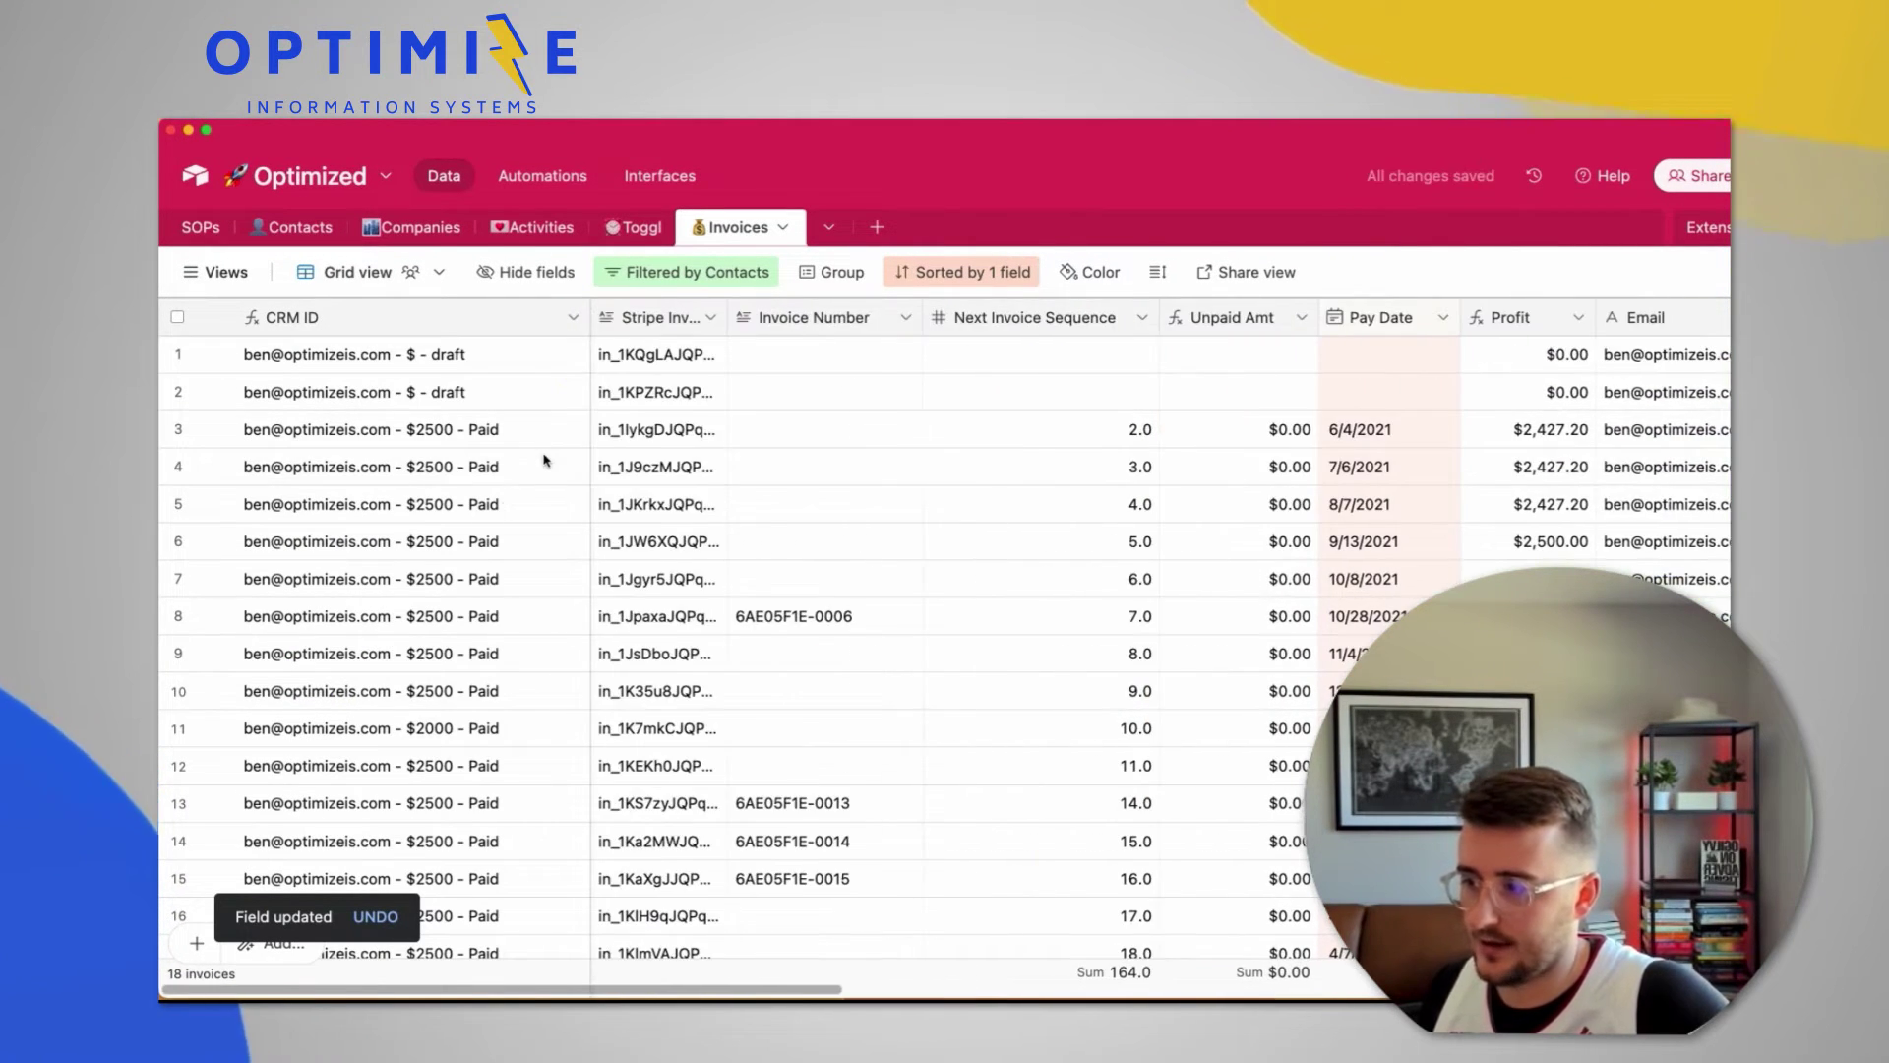
{"action": "left_click", "coordinate": [356, 653]}
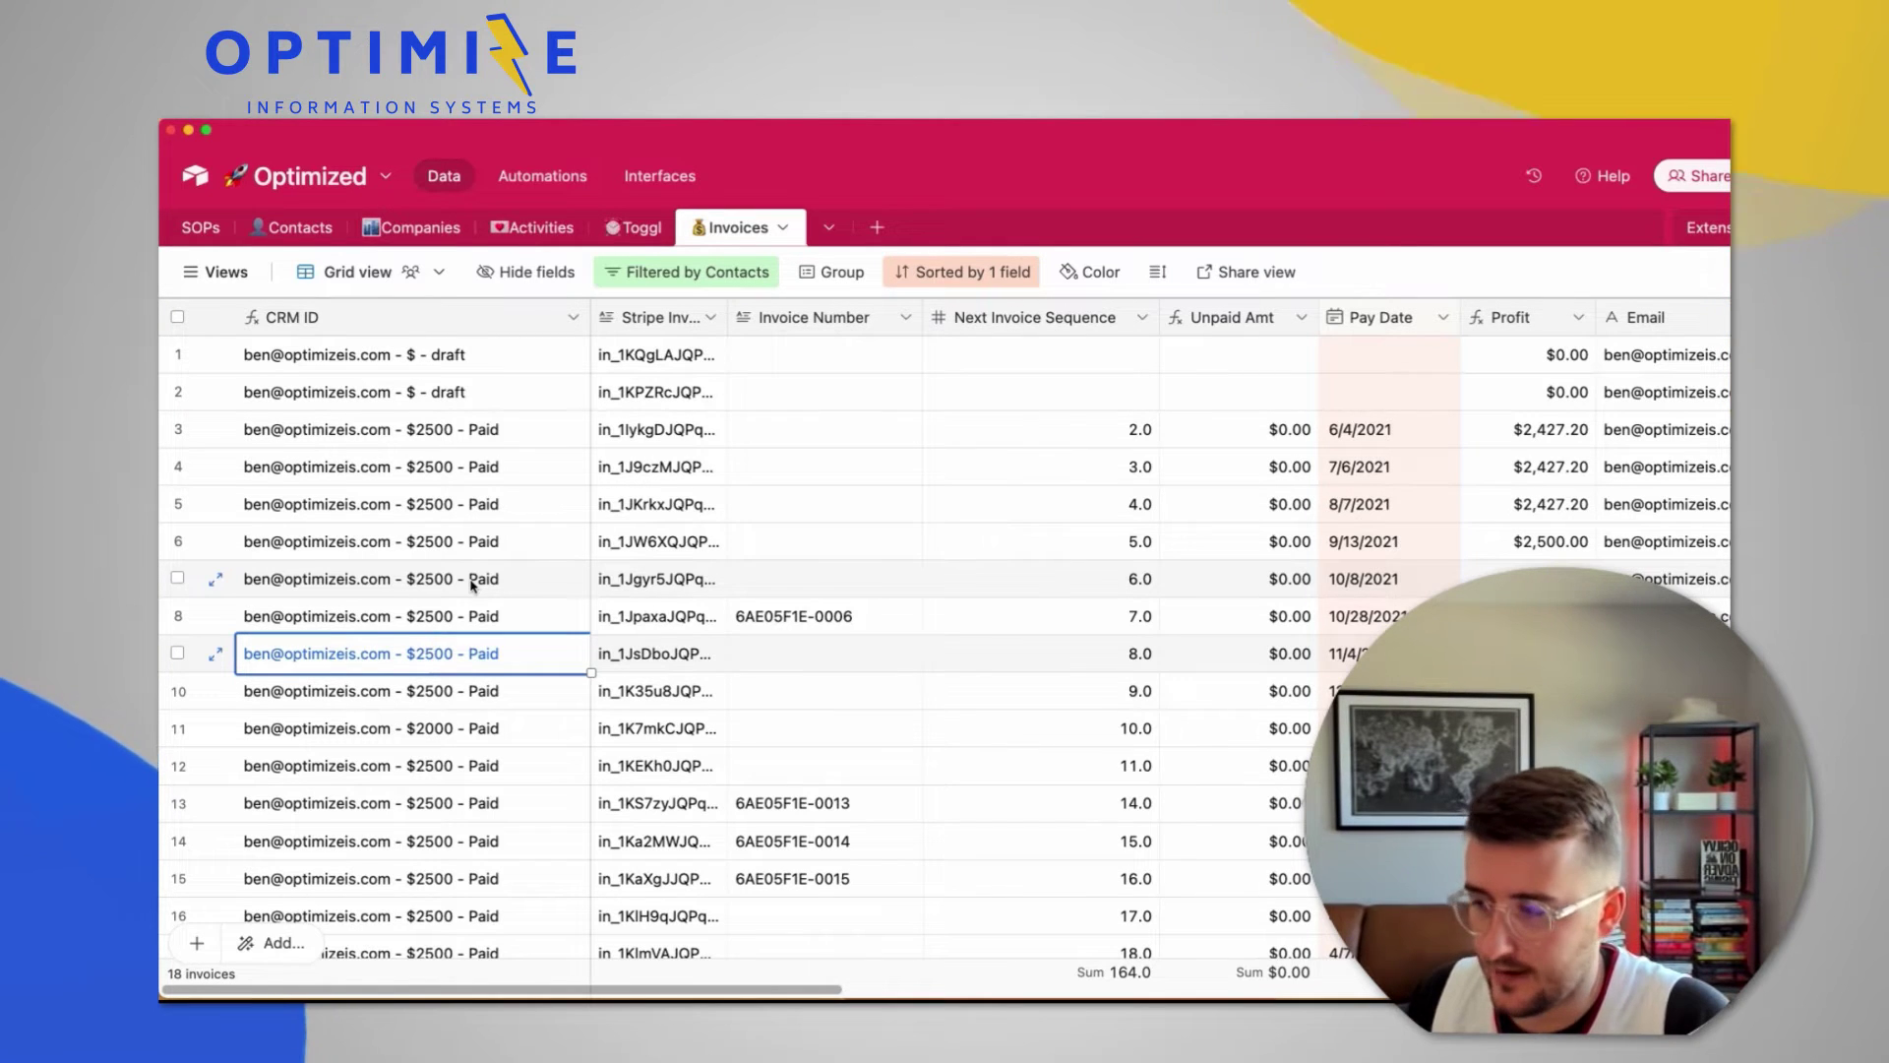
{"action": "double_click", "coordinate": [466, 311]}
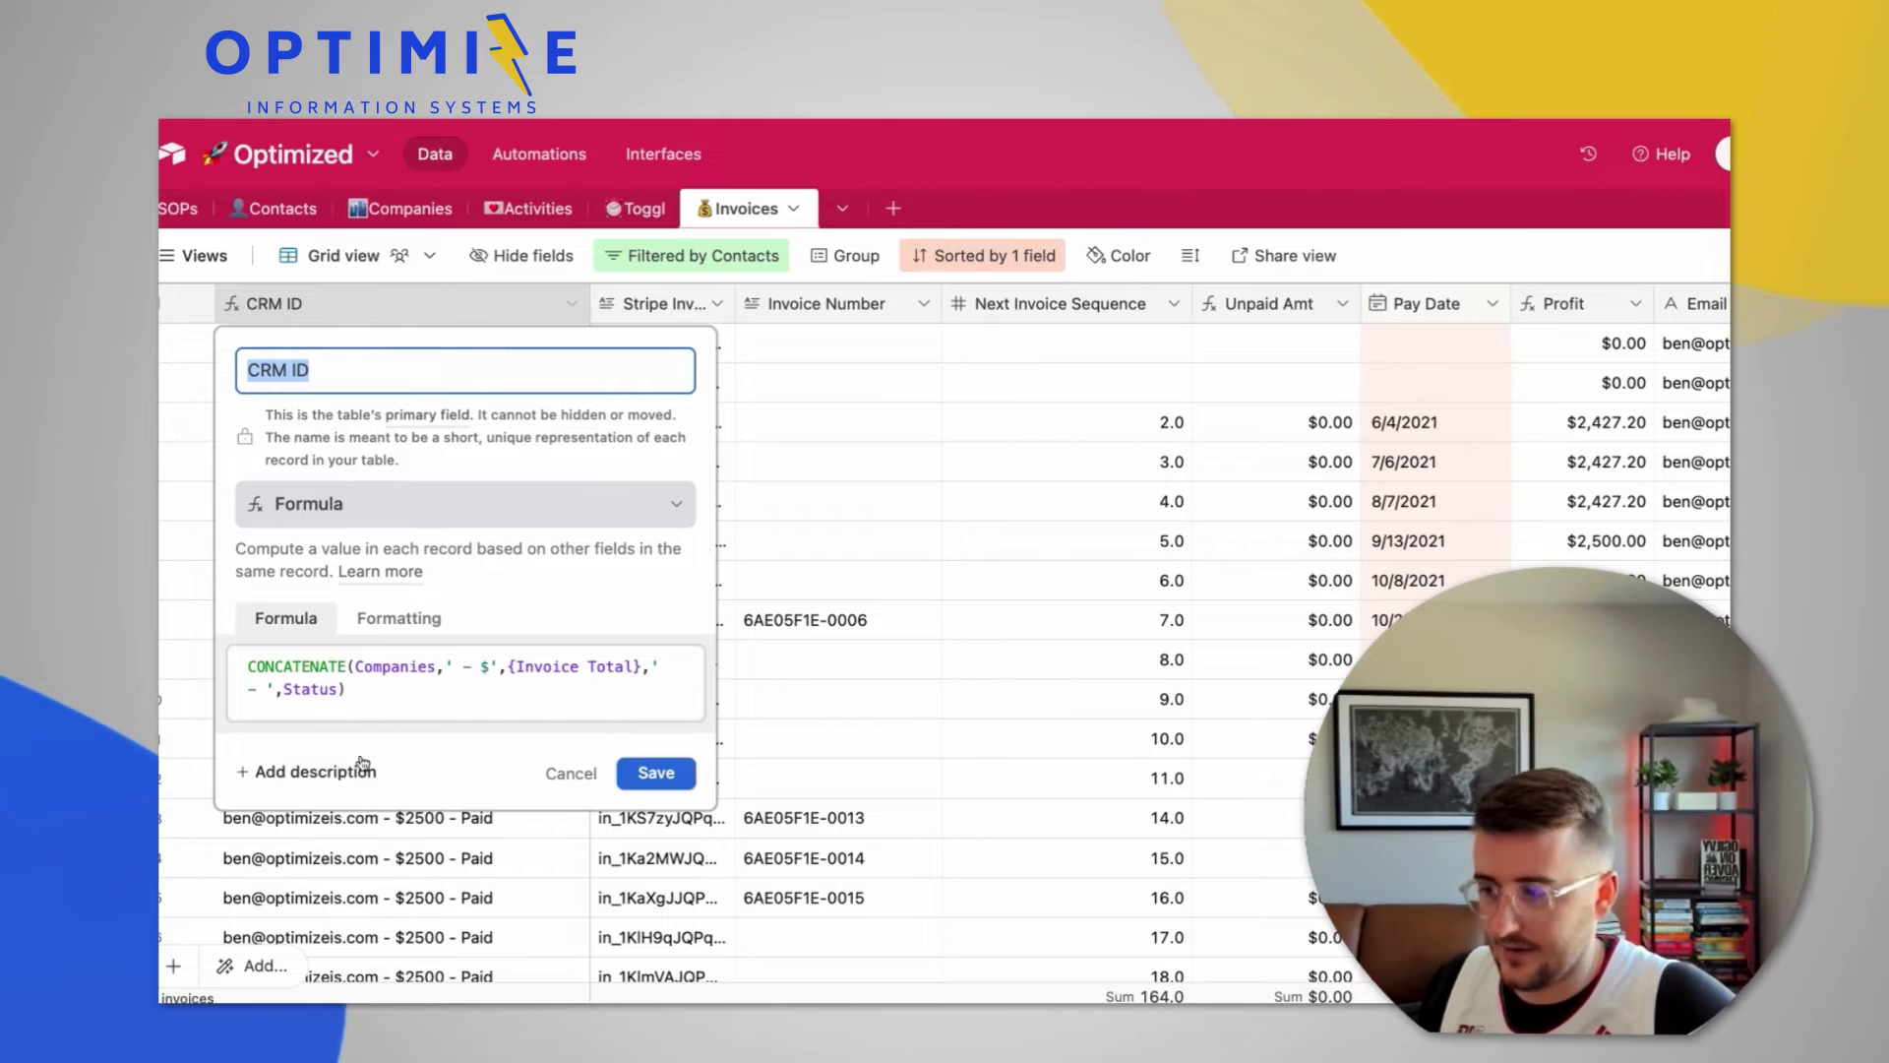
Append ' - ' and {Pay Date} to the CRM ID formula, save, confirm, and widen the column.
{"action": "left_click", "coordinate": [339, 688]}
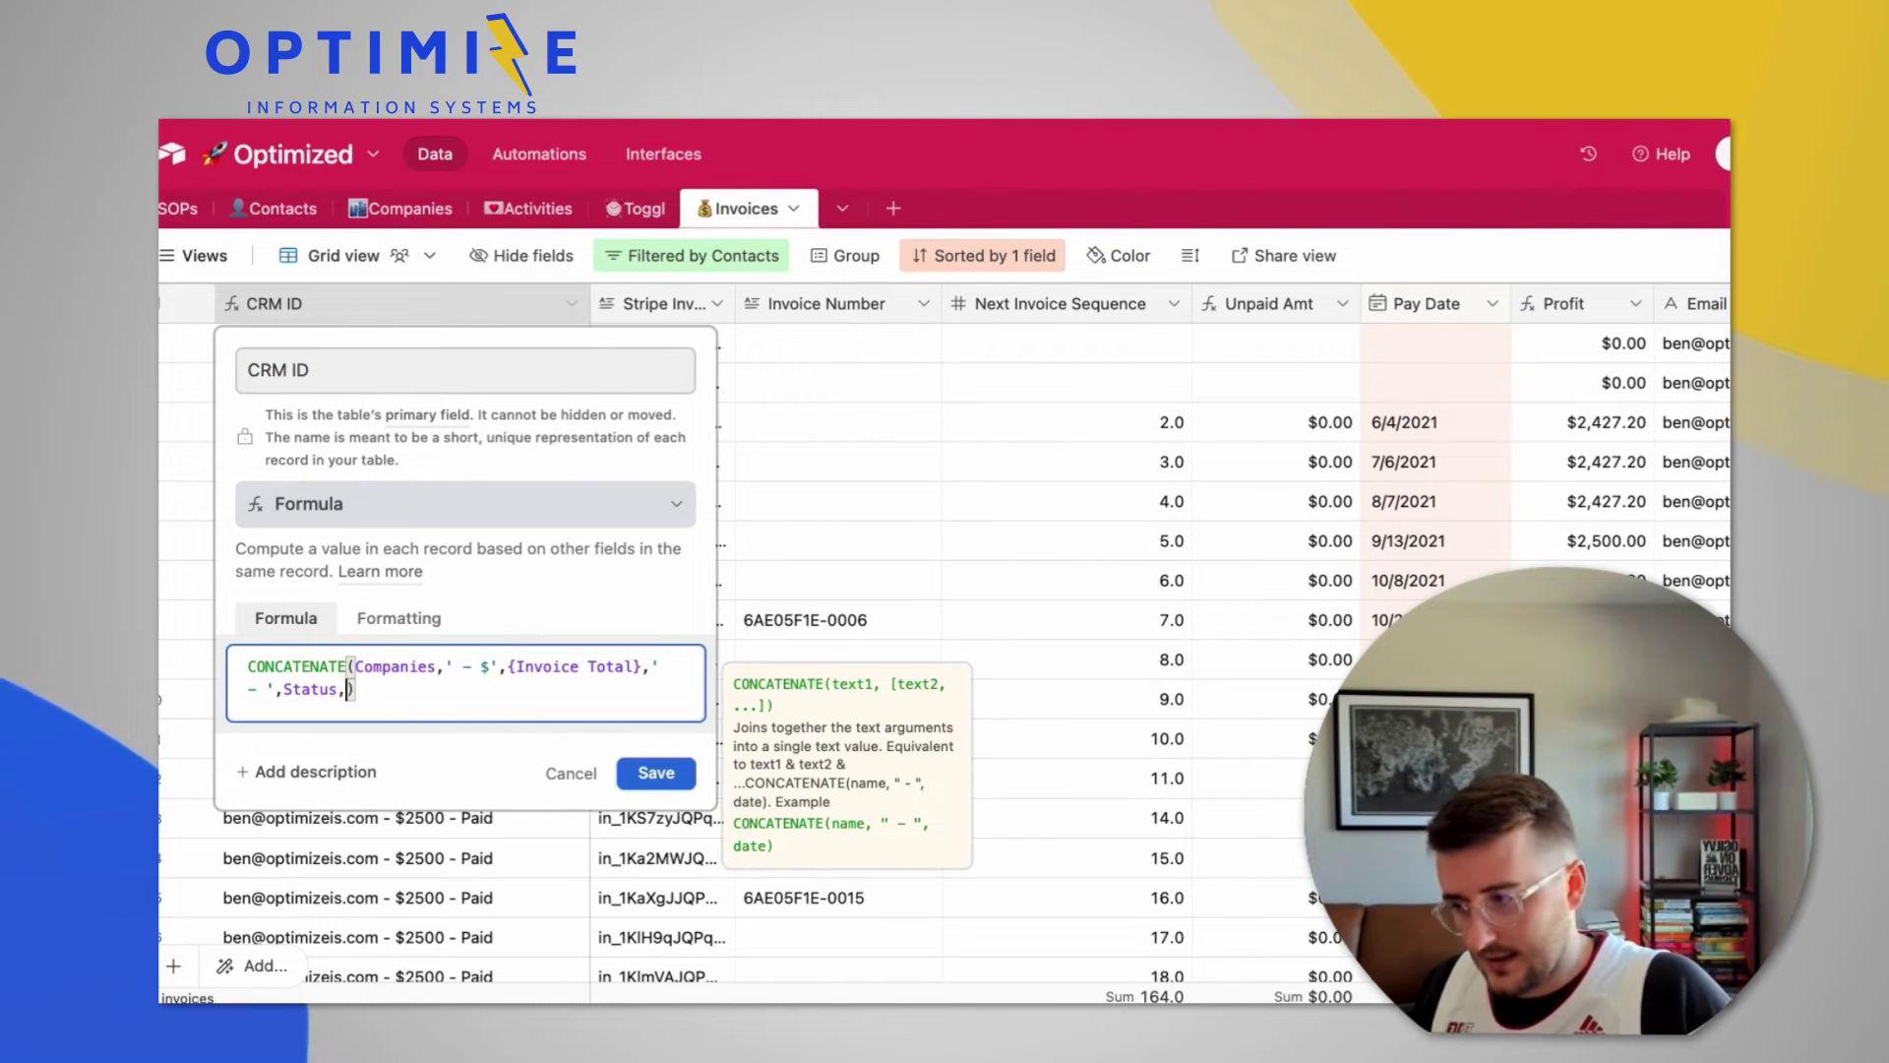
{"action": "type", "text": ",' "}
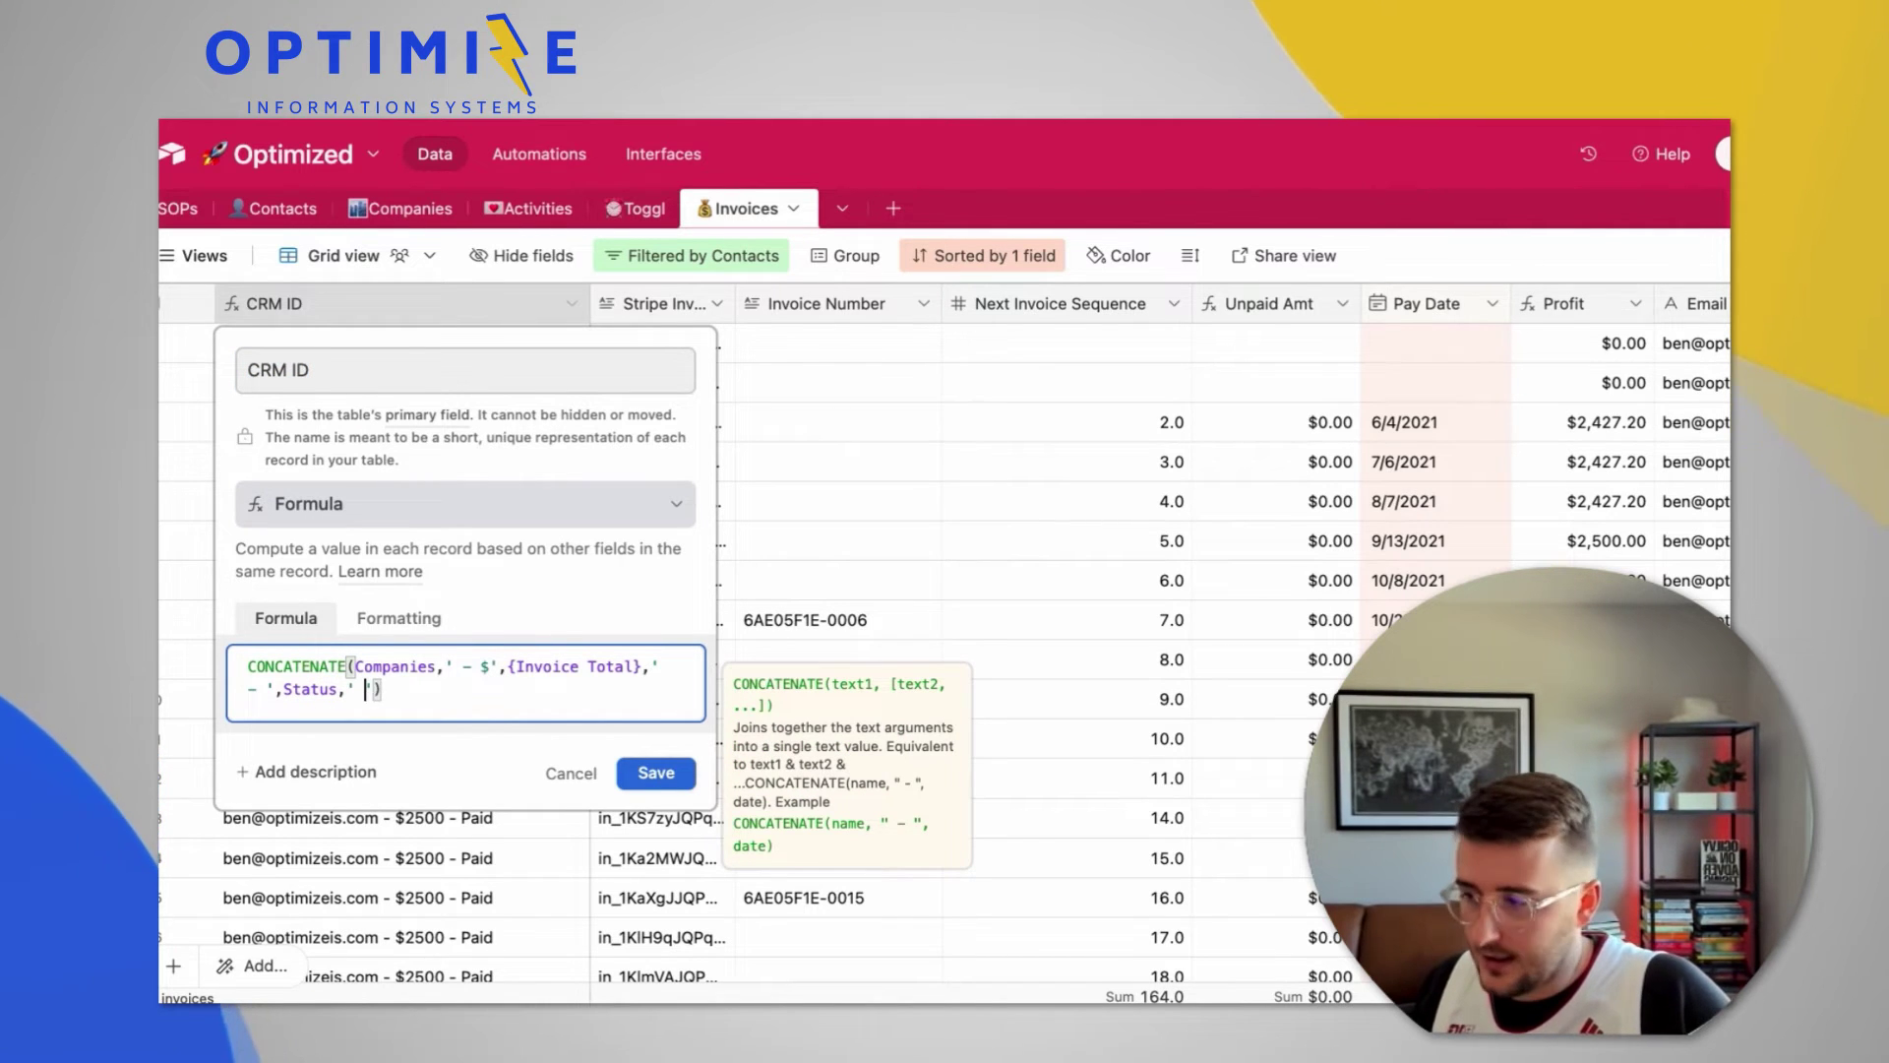
{"action": "type", "text": "- "}
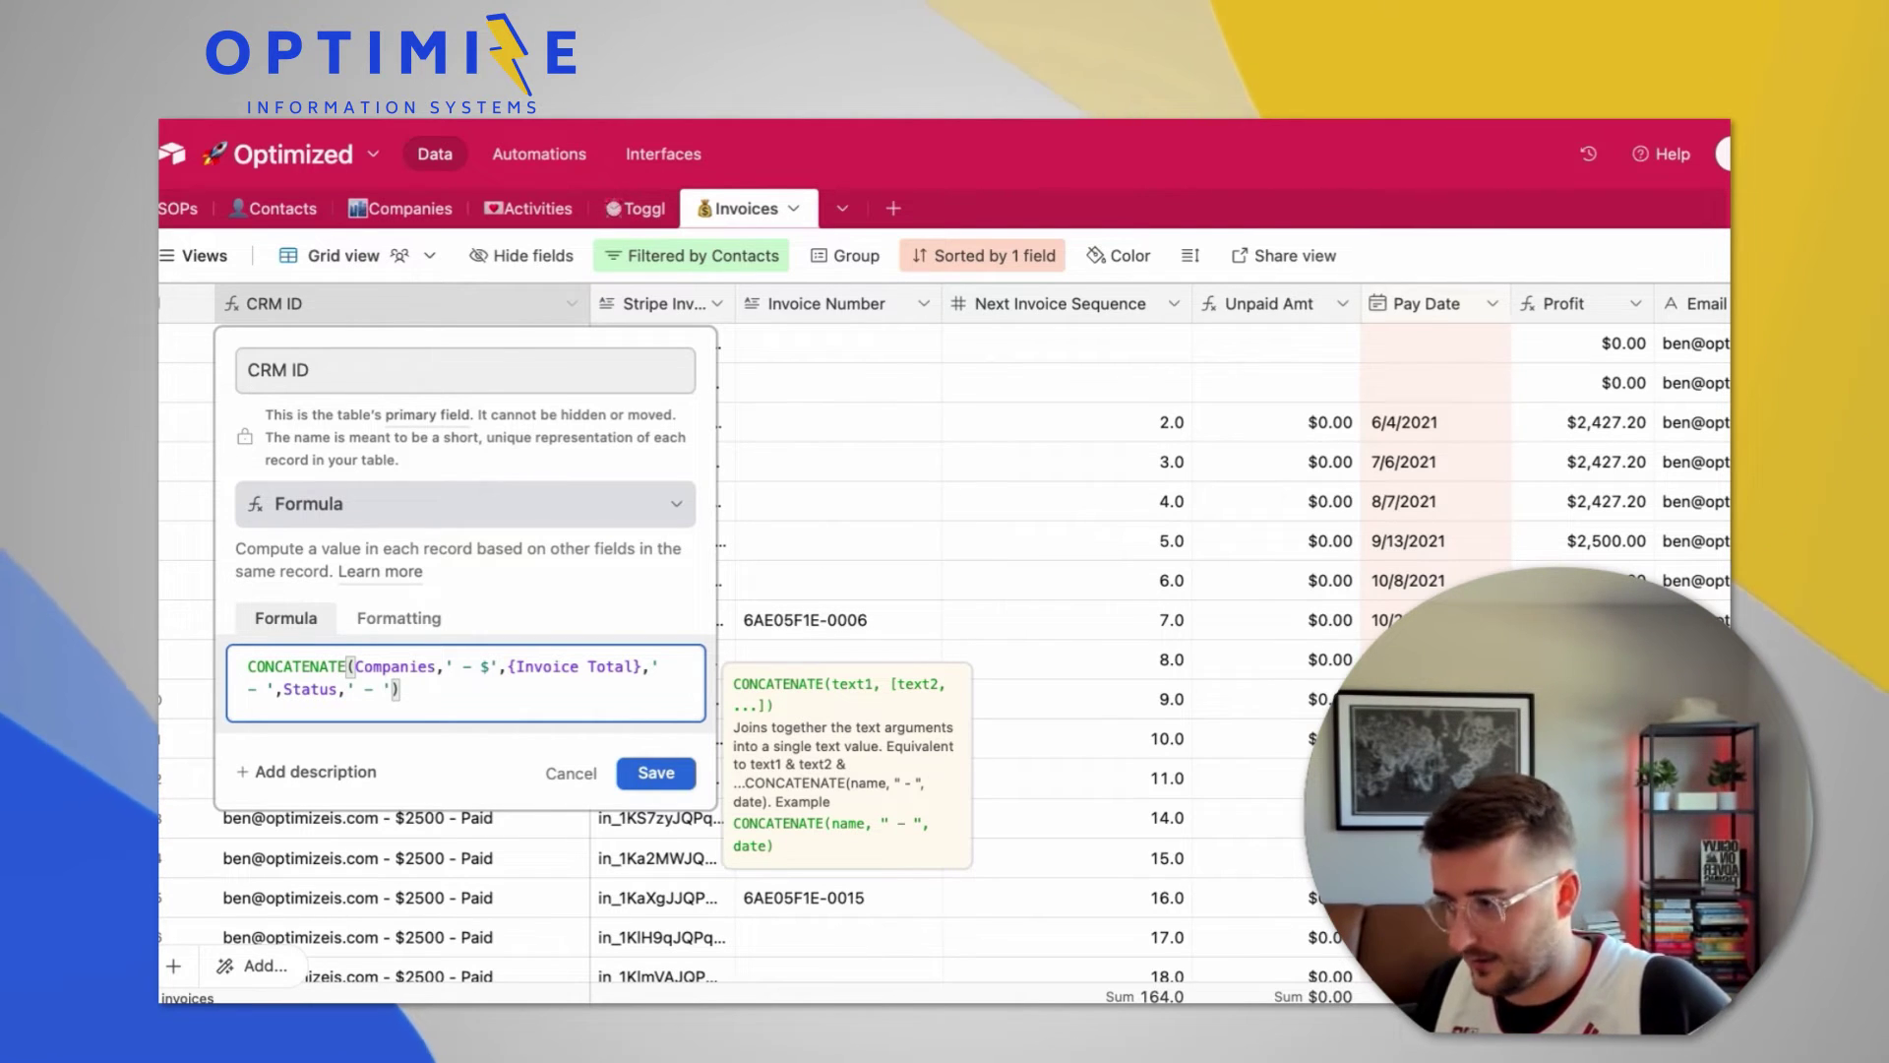
{"action": "type", "text": ","}
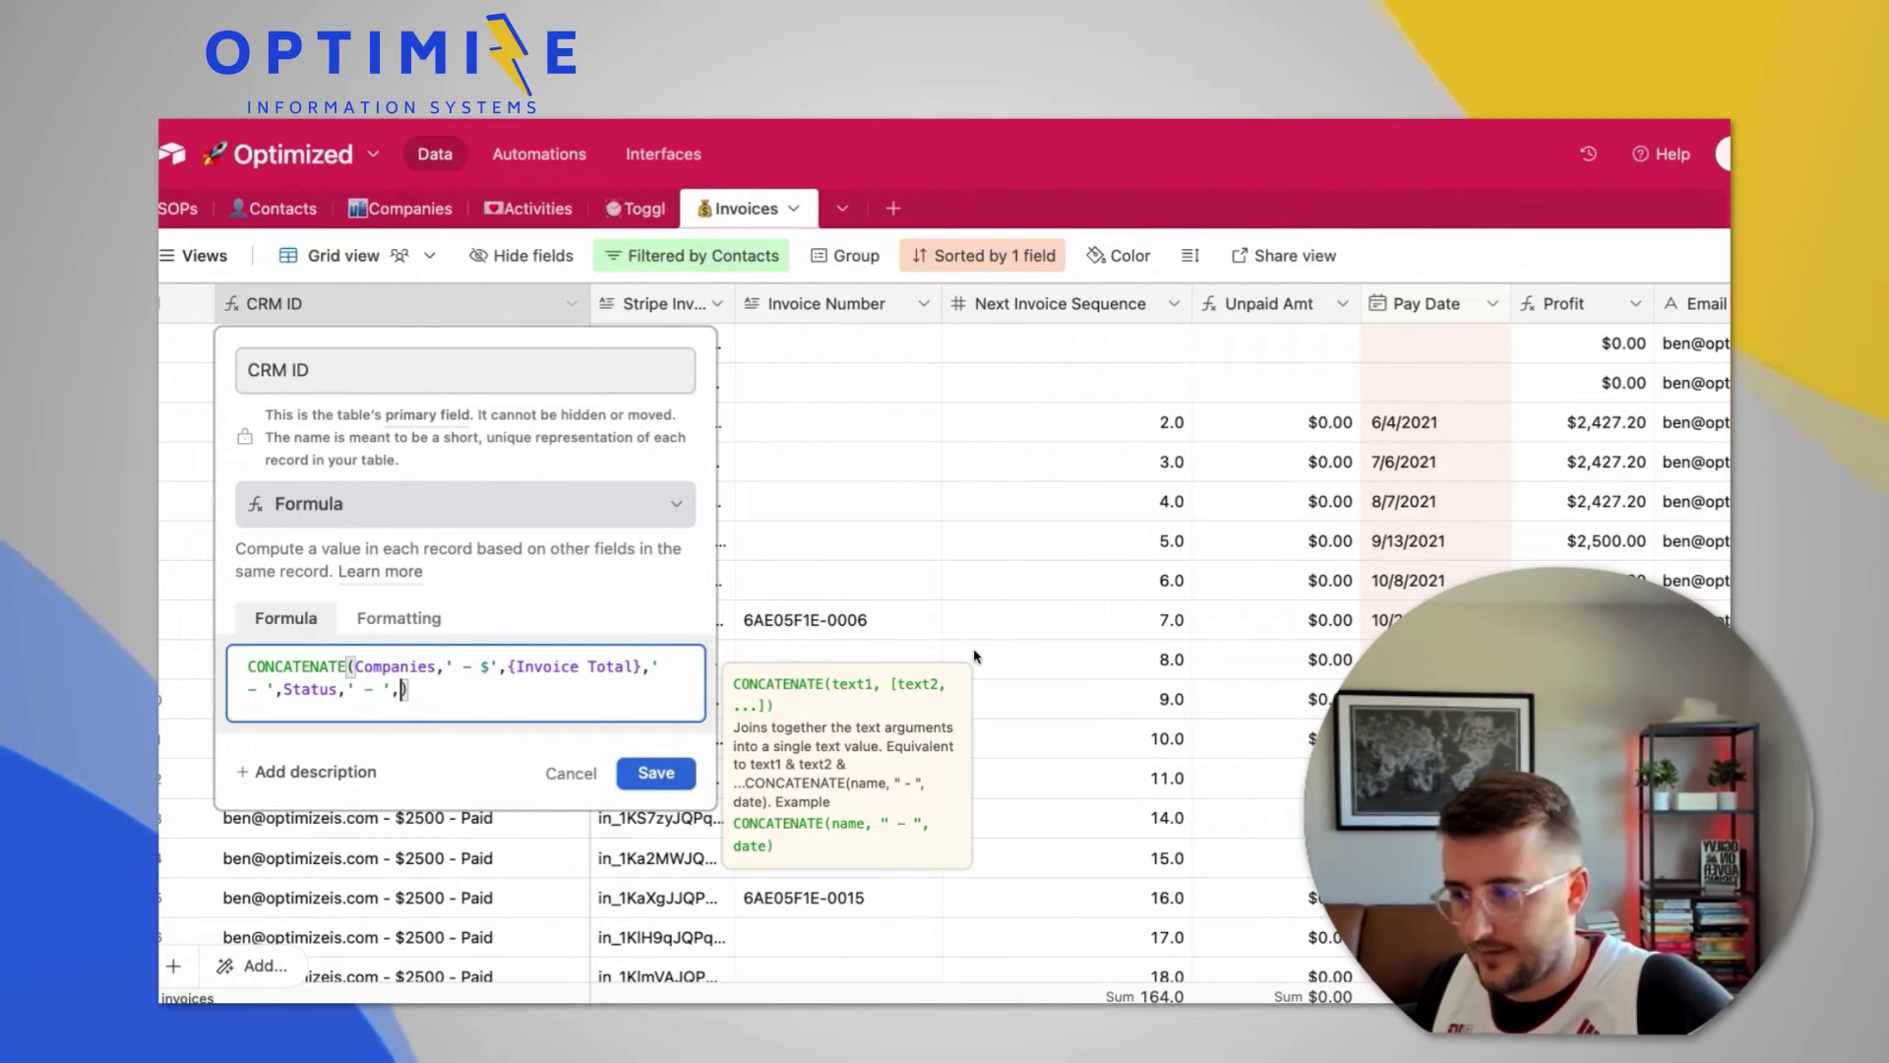
{"action": "type", "text": "{pay"}
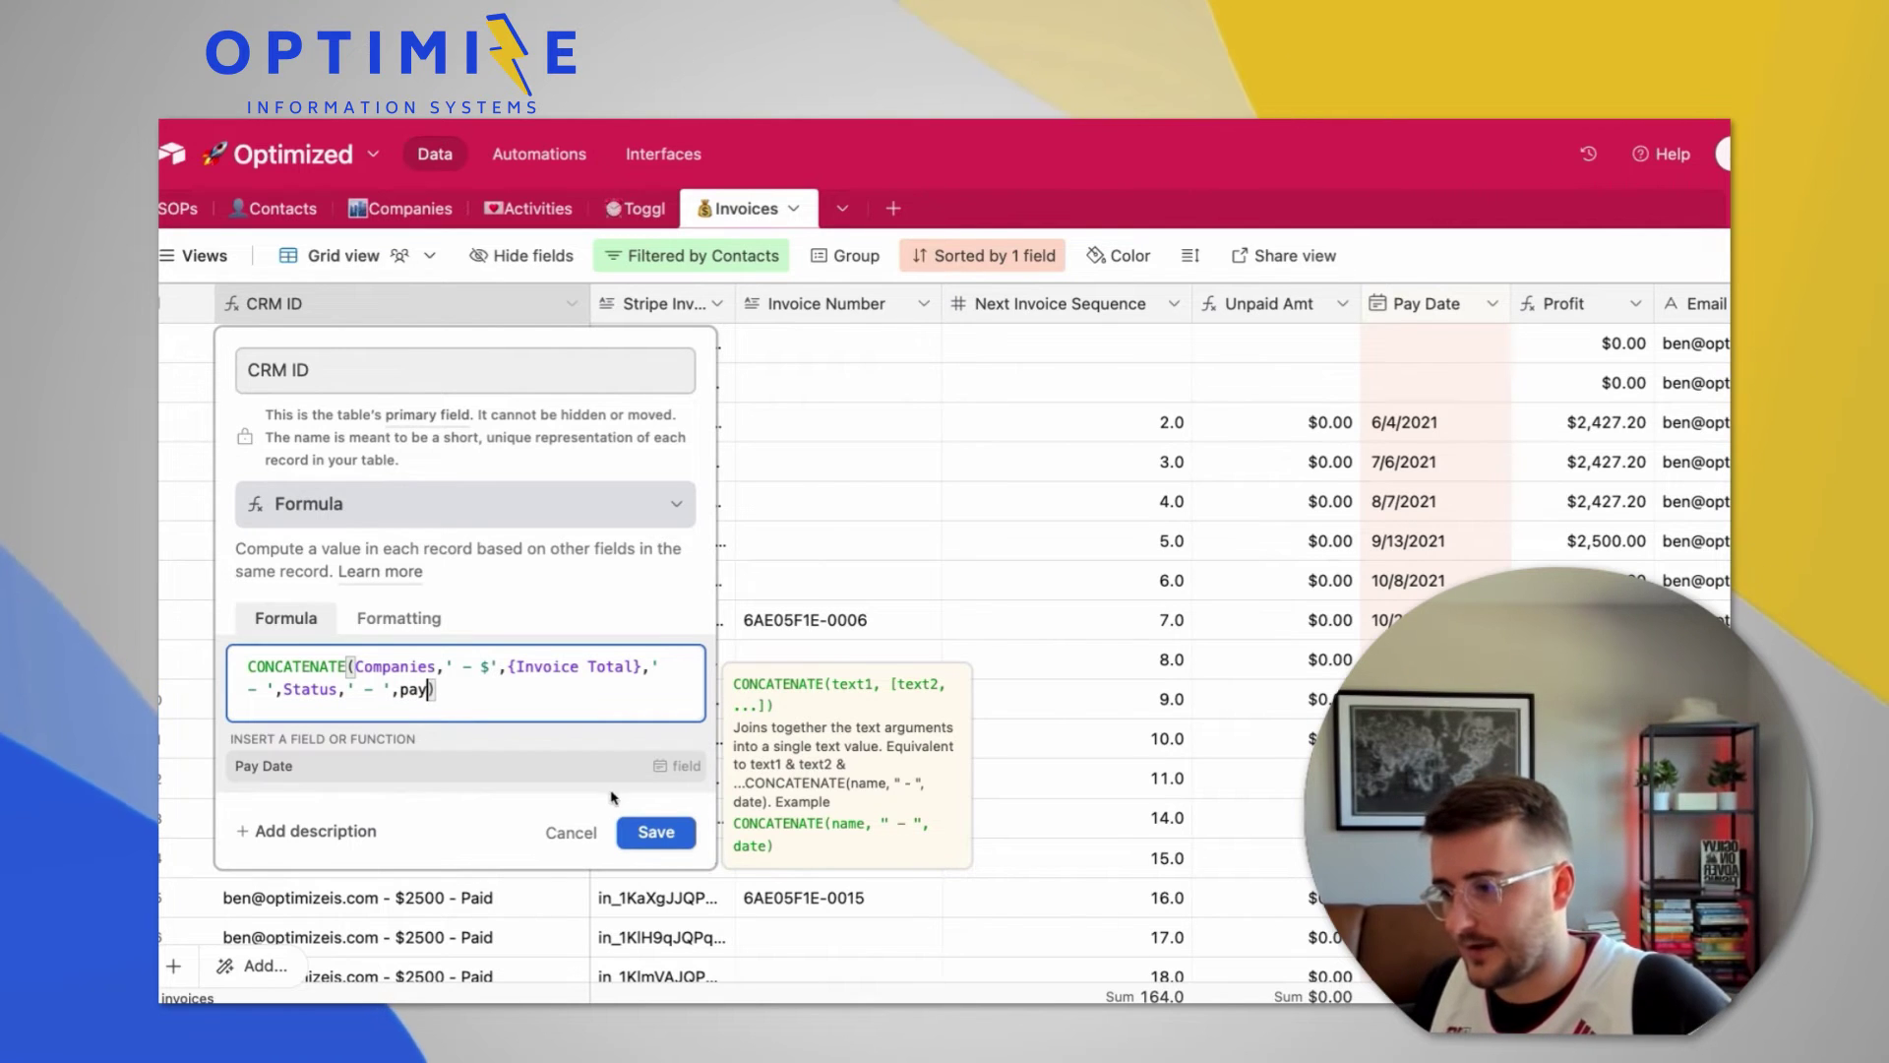
{"action": "left_click", "coordinate": [591, 772]}
{"action": "left_click", "coordinate": [655, 773]}
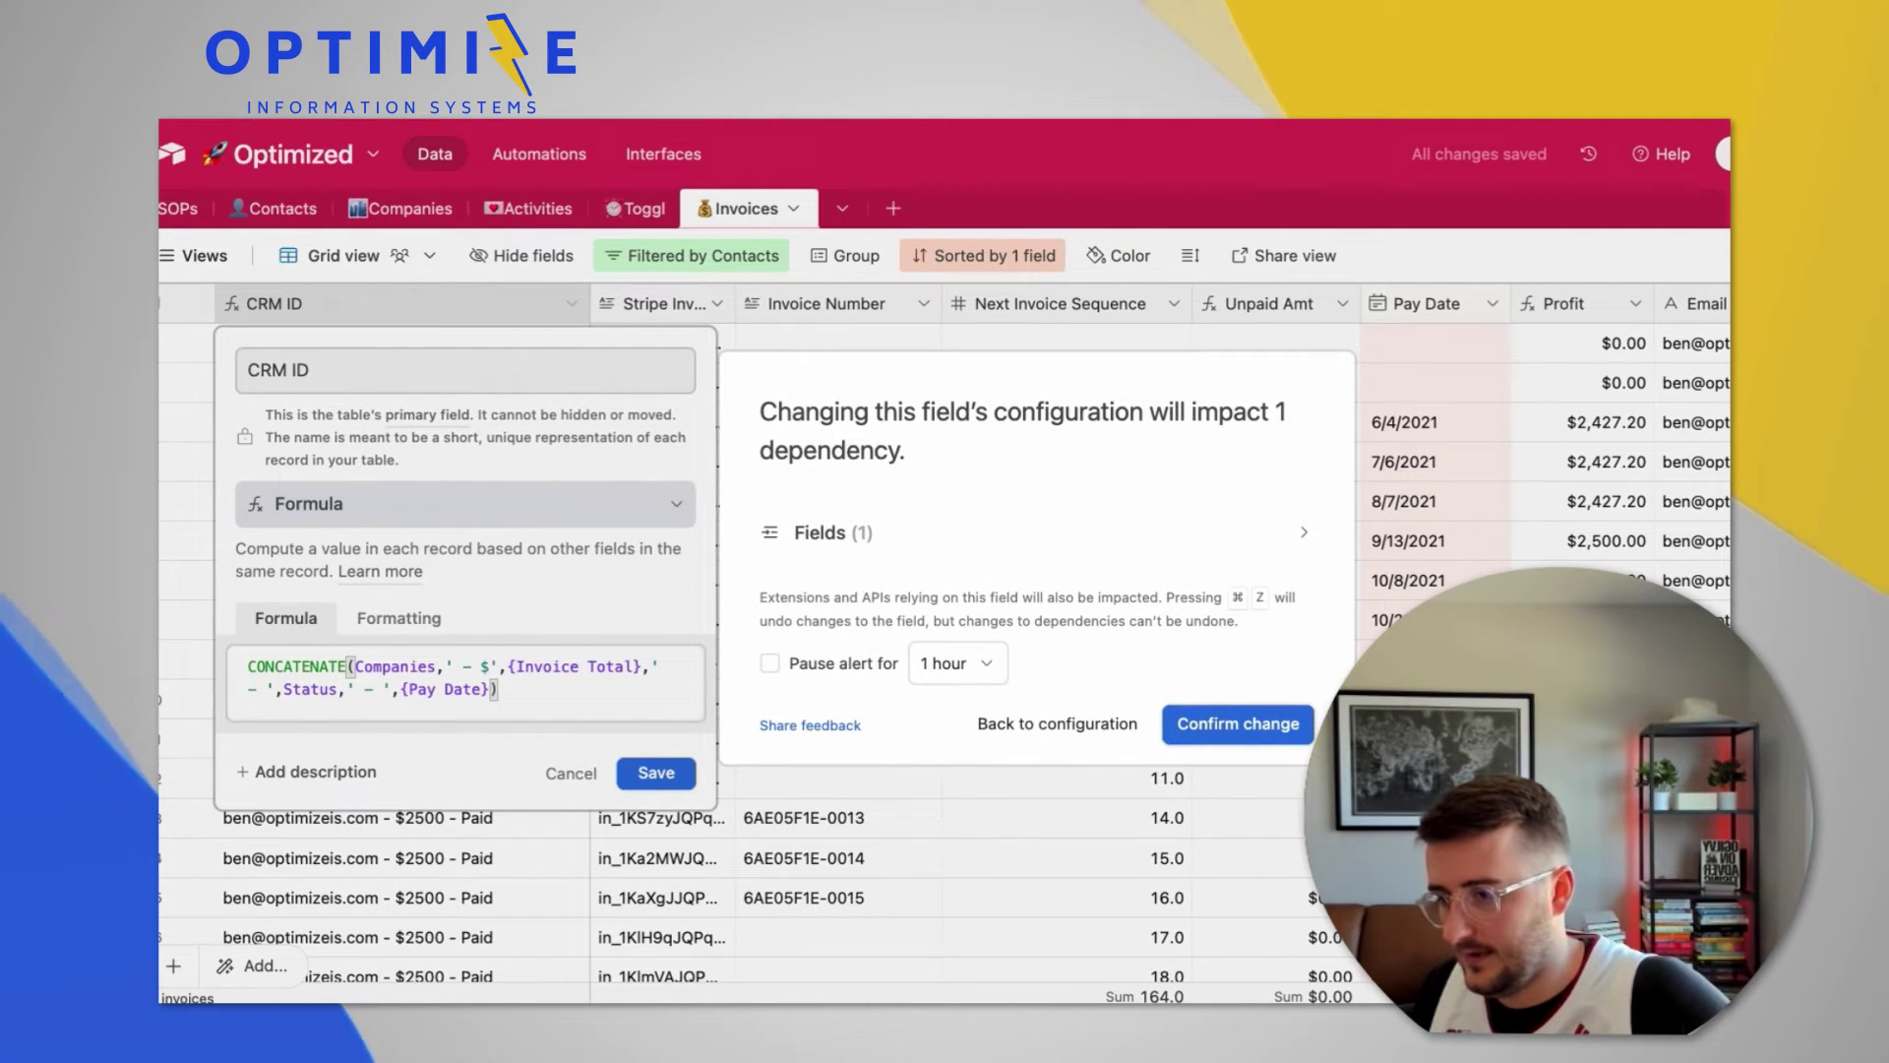
{"action": "left_click", "coordinate": [1239, 724]}
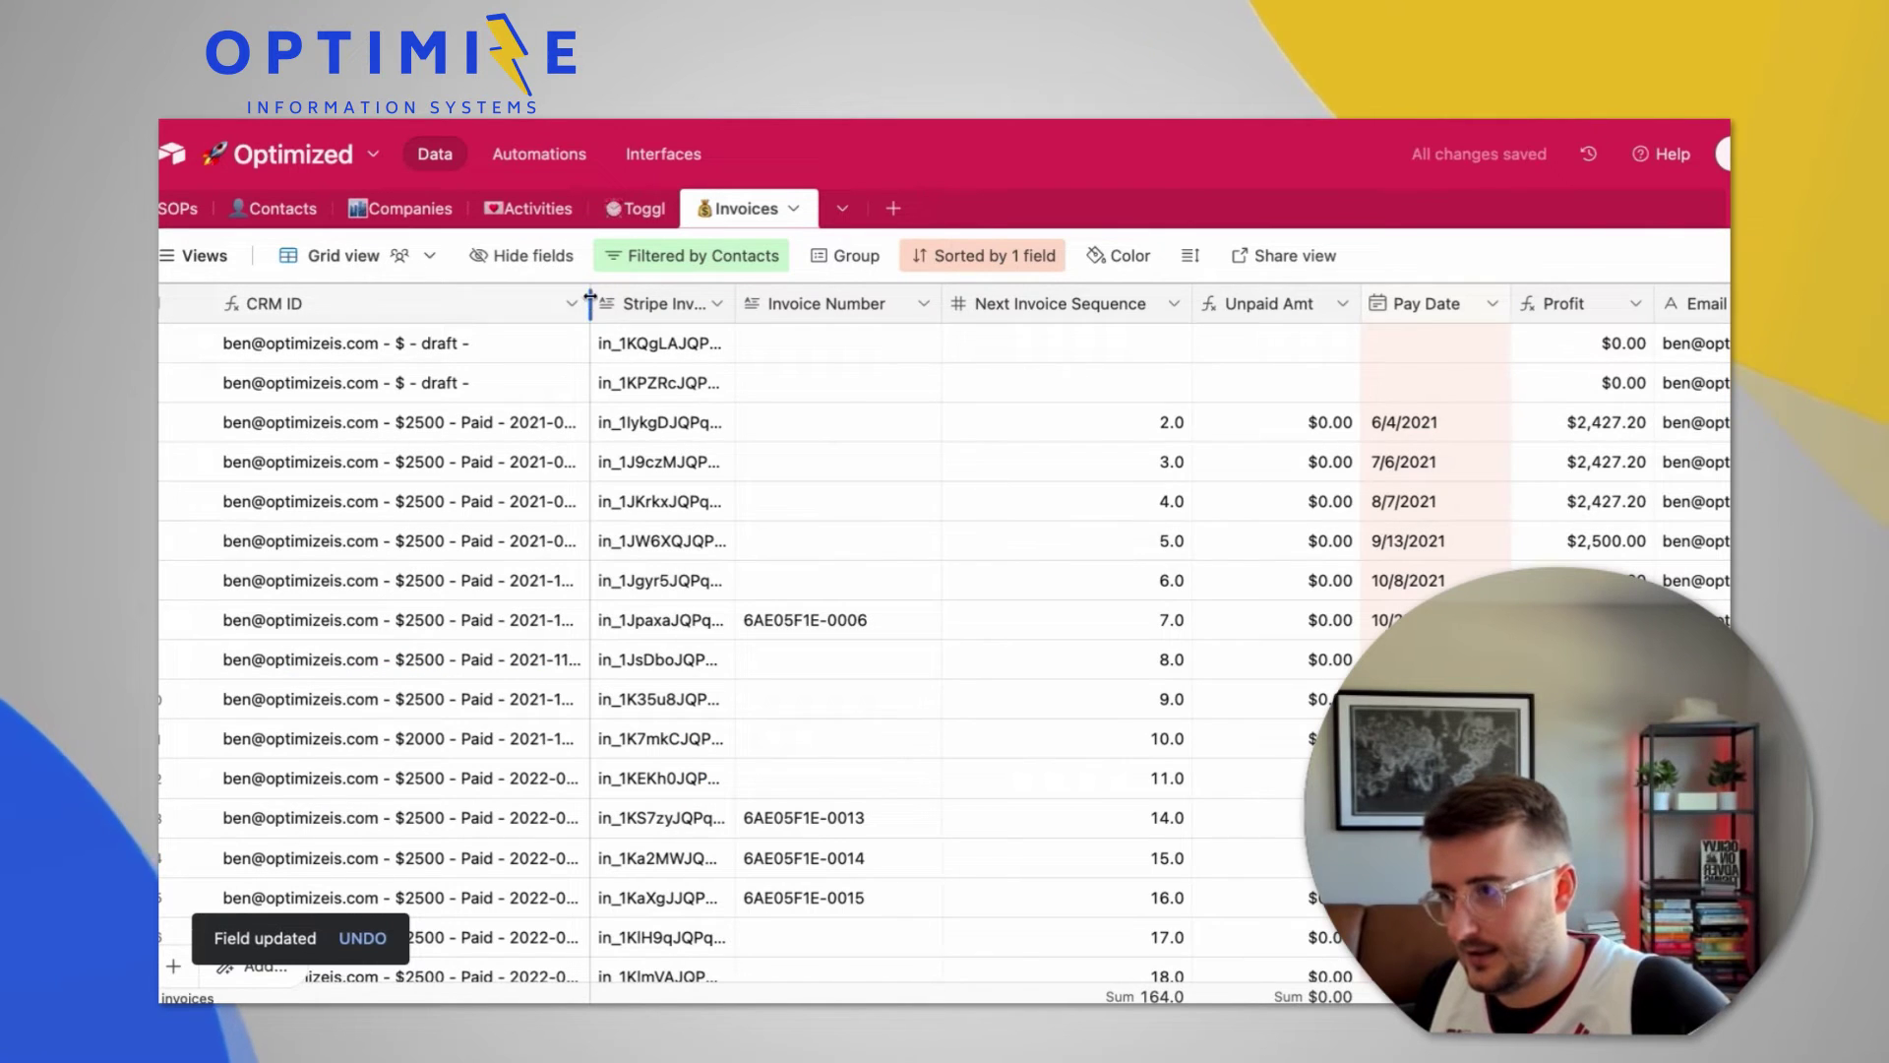
{"action": "left_click_drag", "start_coordinate": [740, 341], "coordinate": [778, 371]}
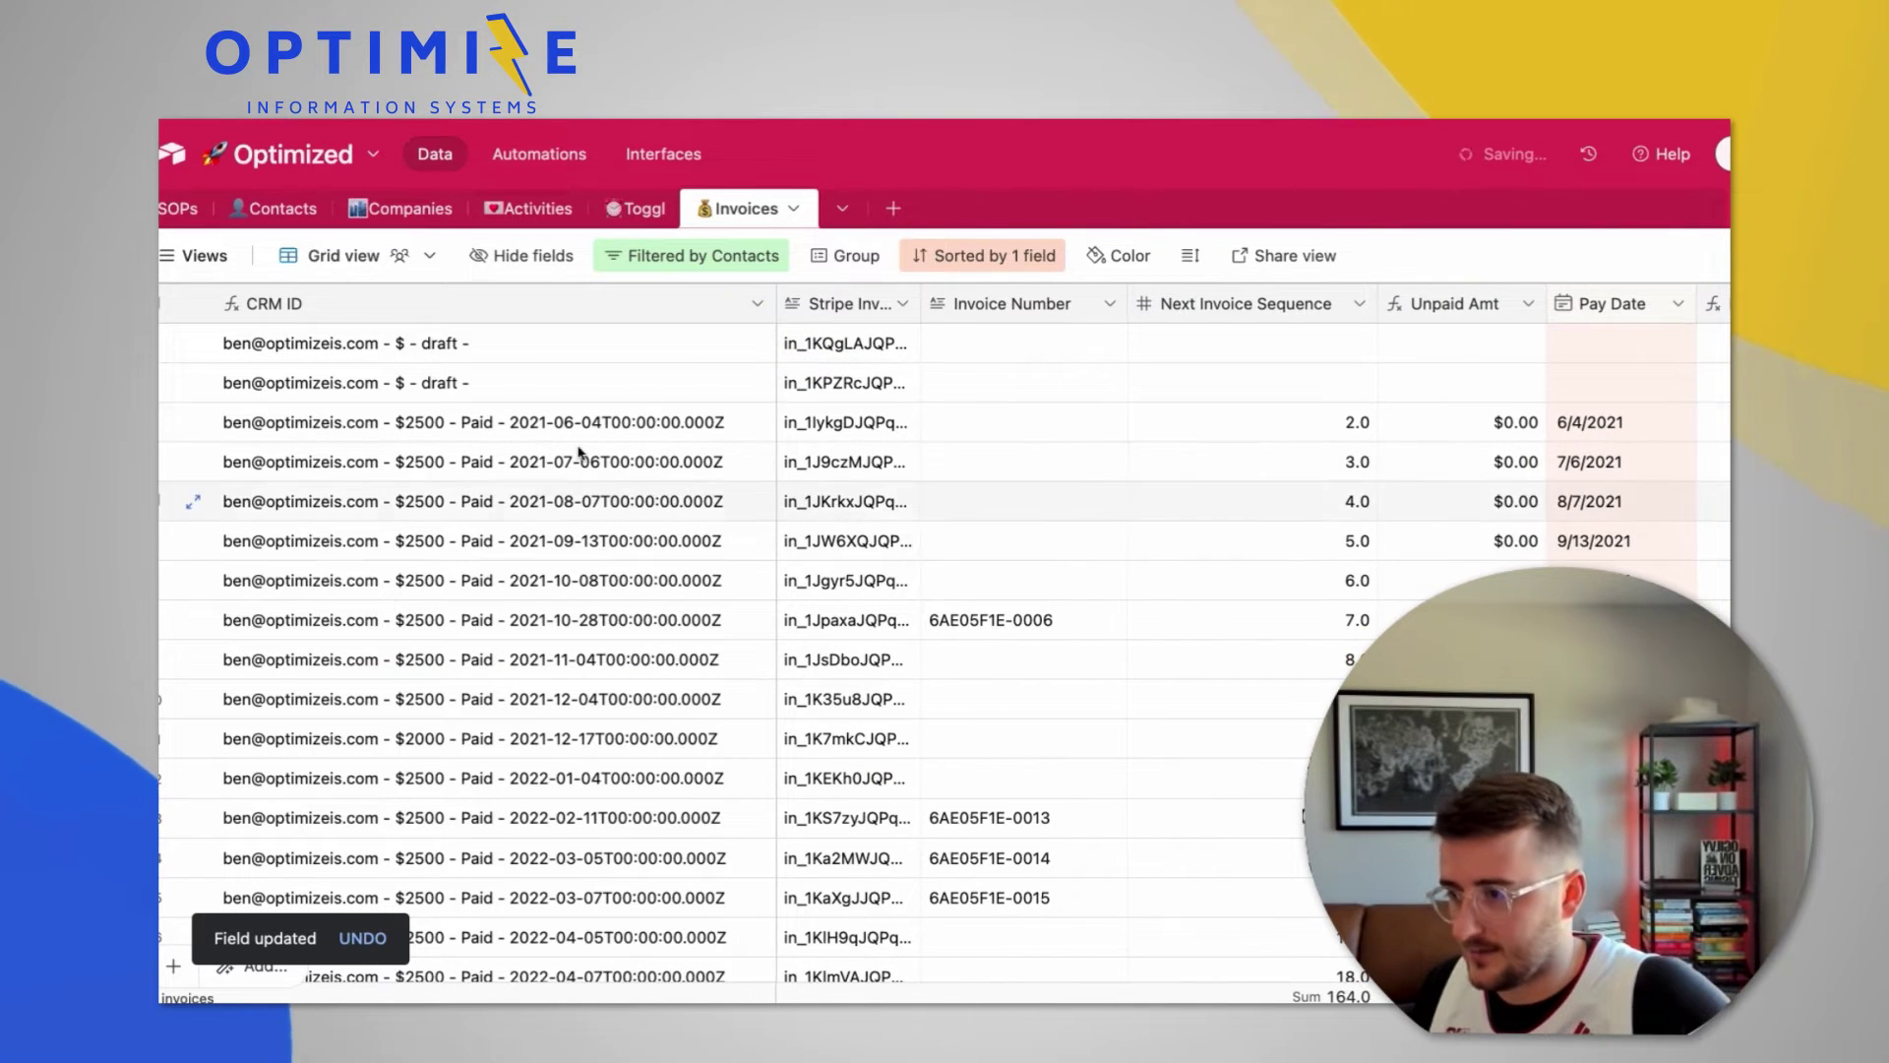
Wrap {Pay Date} in DATETIME_FORMAT(...,'l') for short dates like 6/4/2021, and save the formula.
{"action": "double_click", "coordinate": [436, 295]}
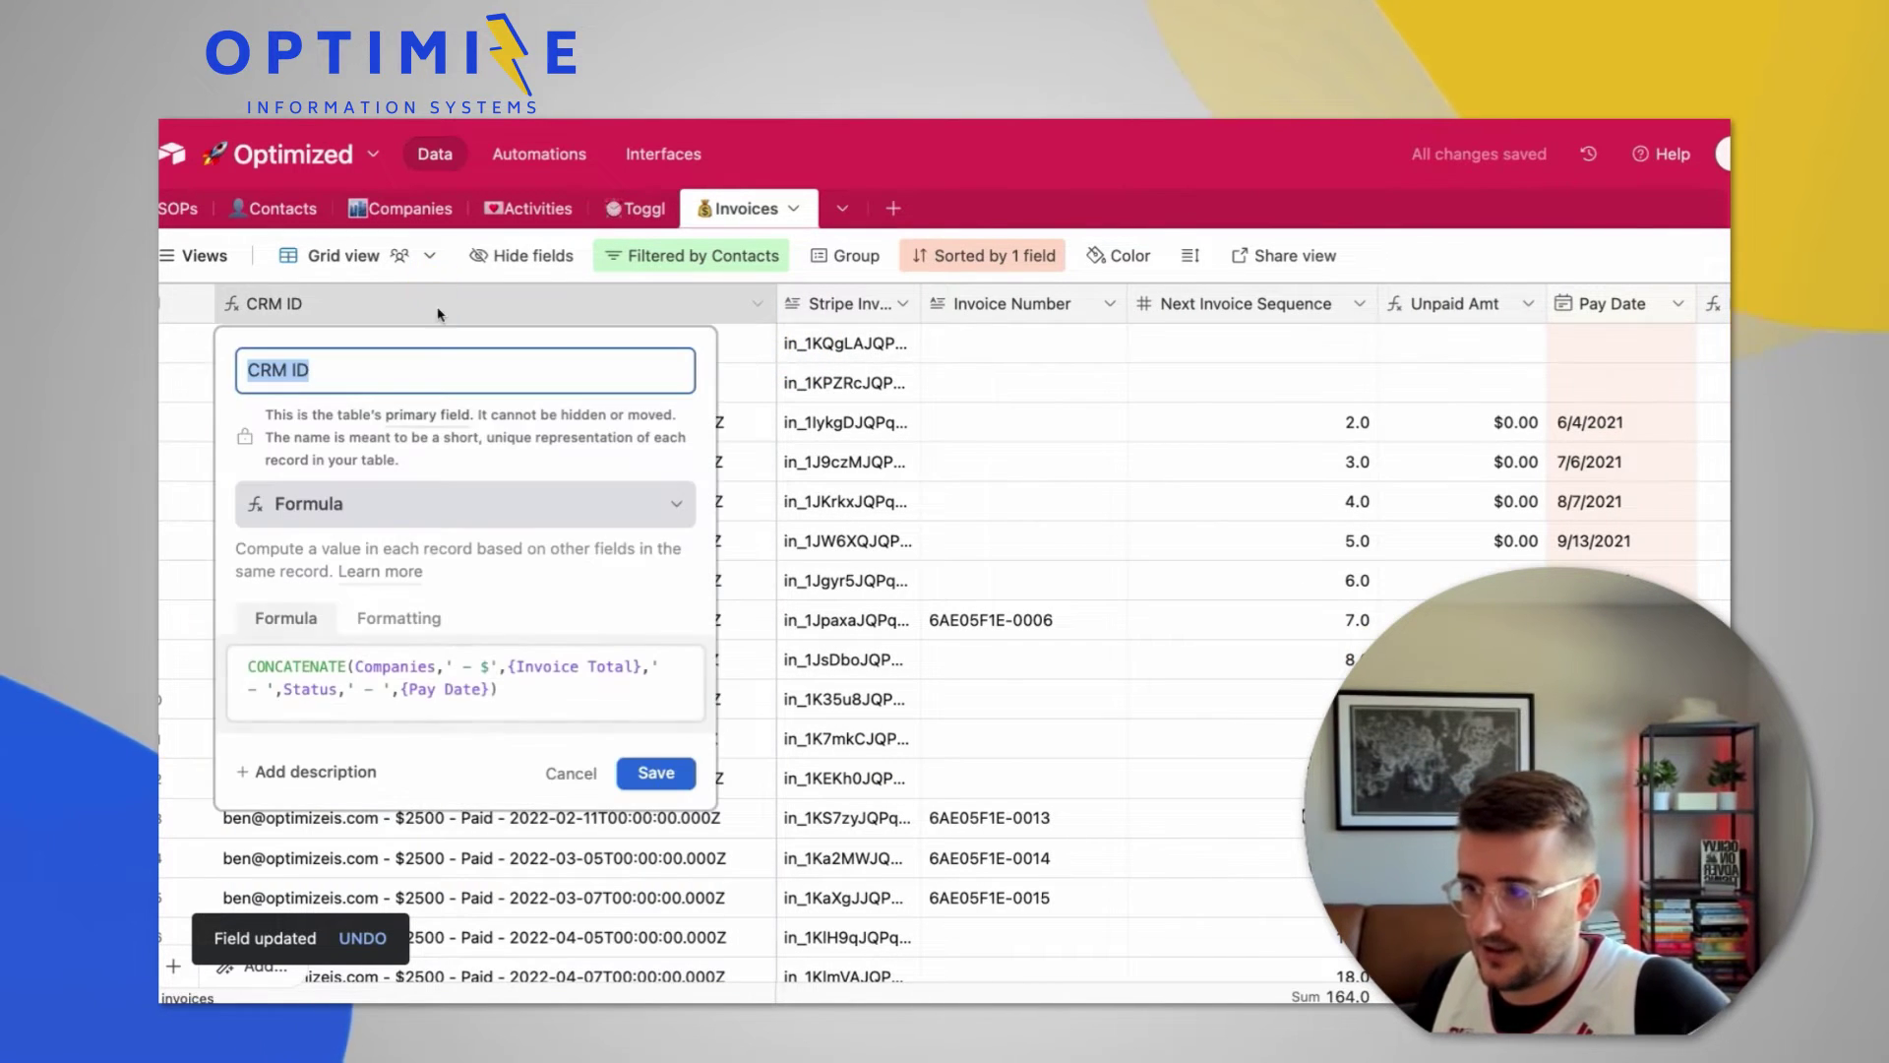
{"action": "left_click", "coordinate": [400, 687]}
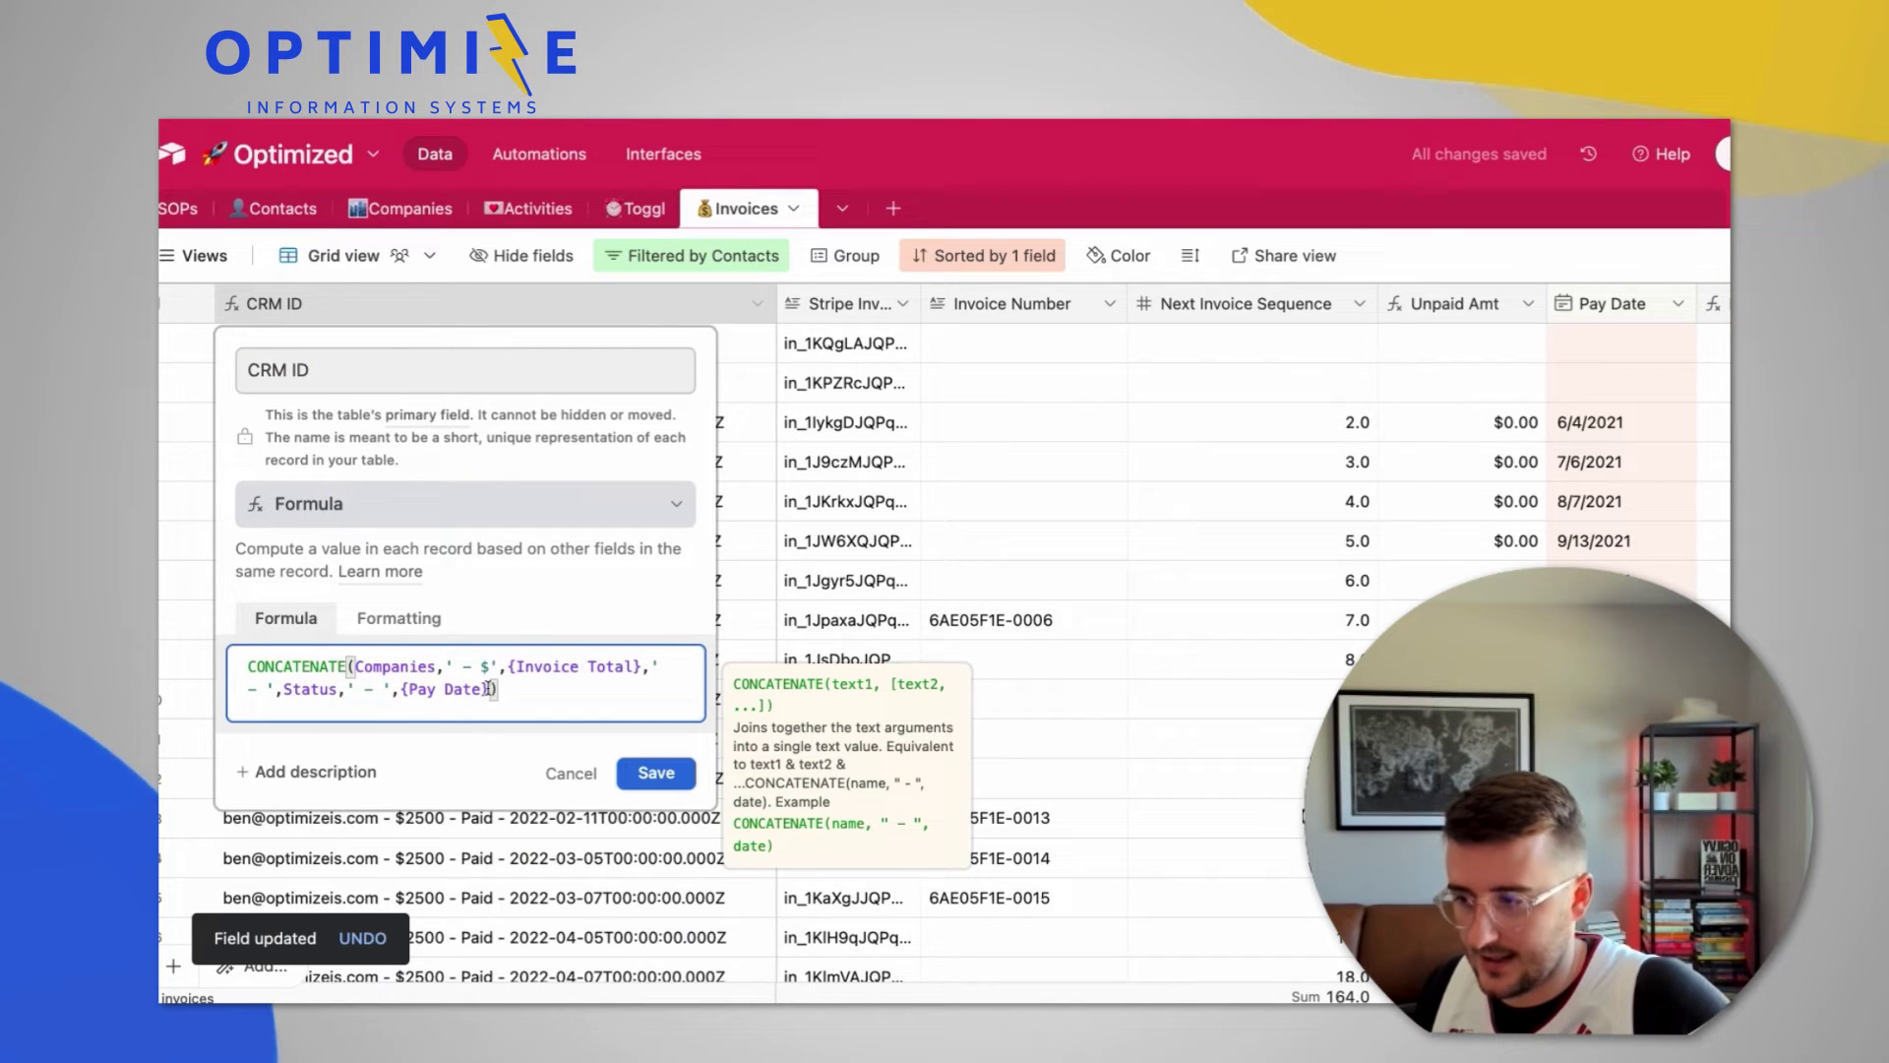
{"action": "left_click_drag", "start_coordinate": [399, 689], "coordinate": [487, 689]}
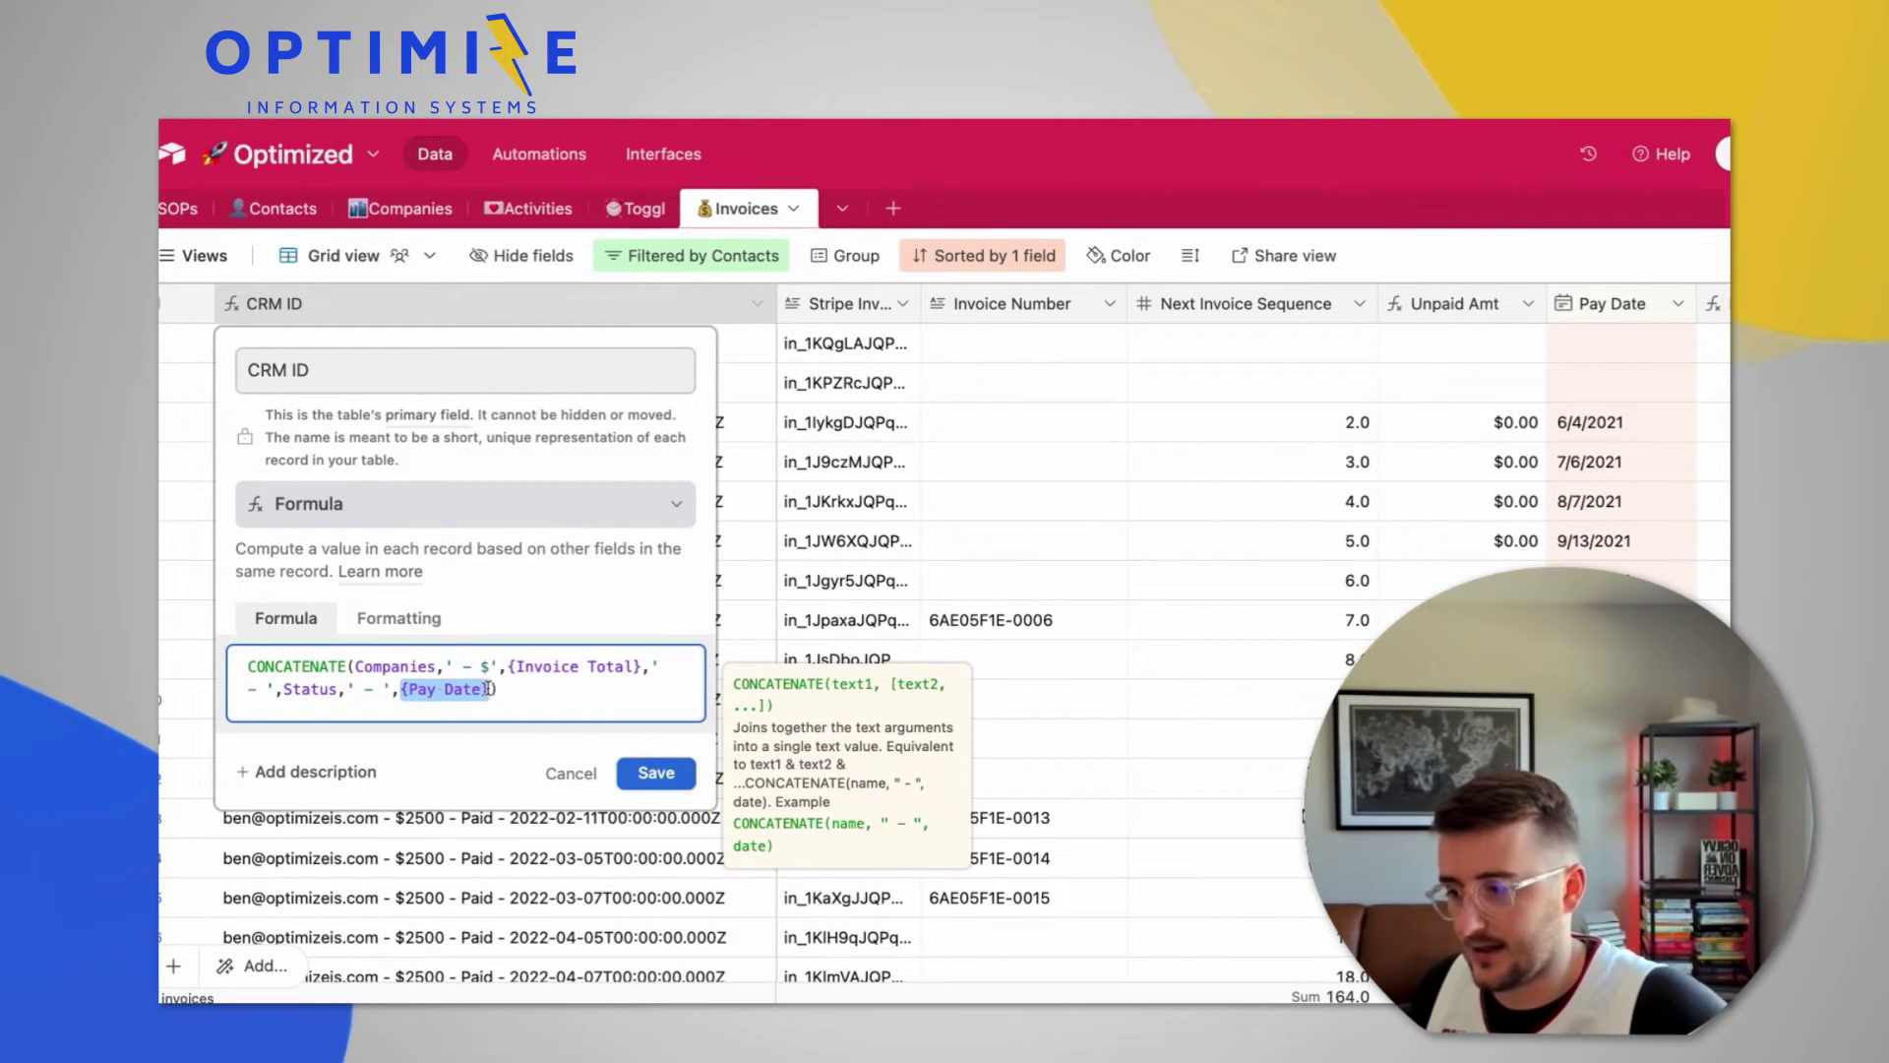
{"action": "type", "text": "date"}
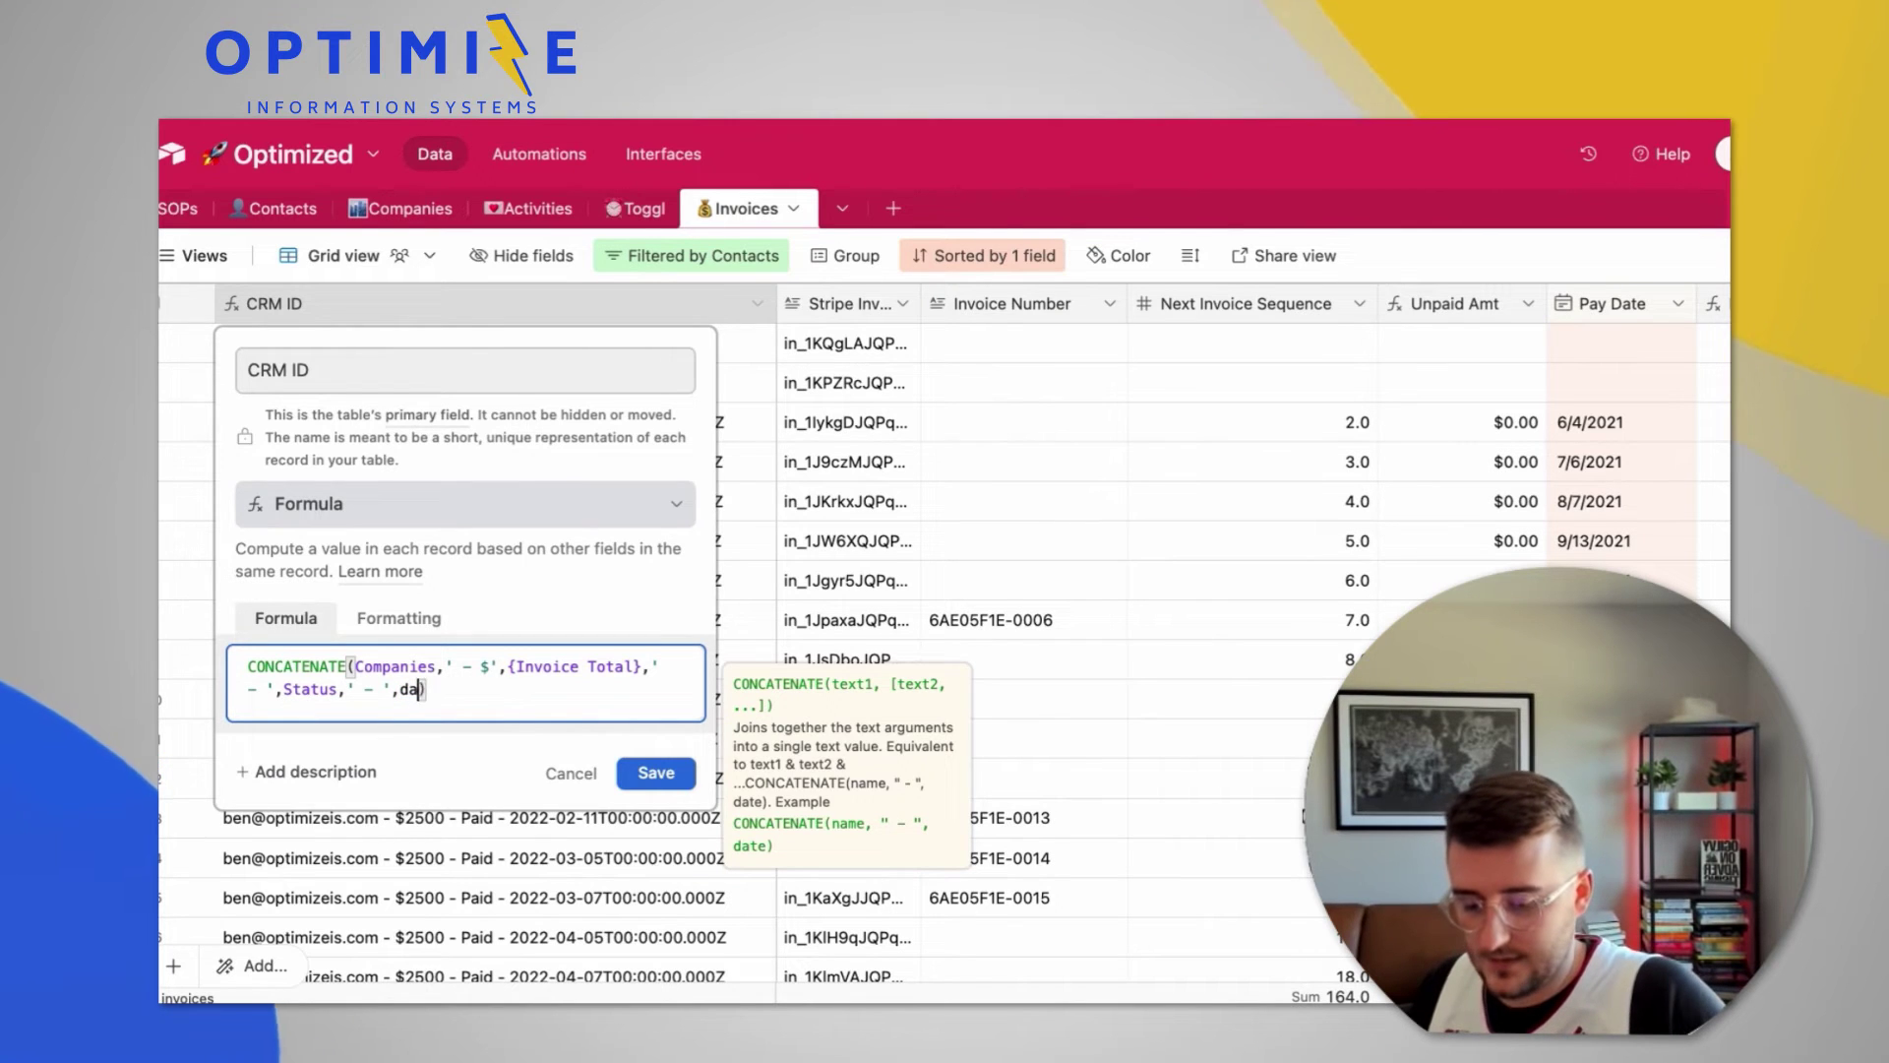
{"action": "scroll", "coordinate": [497, 910], "scroll_direction": "down", "scroll_amount": 2}
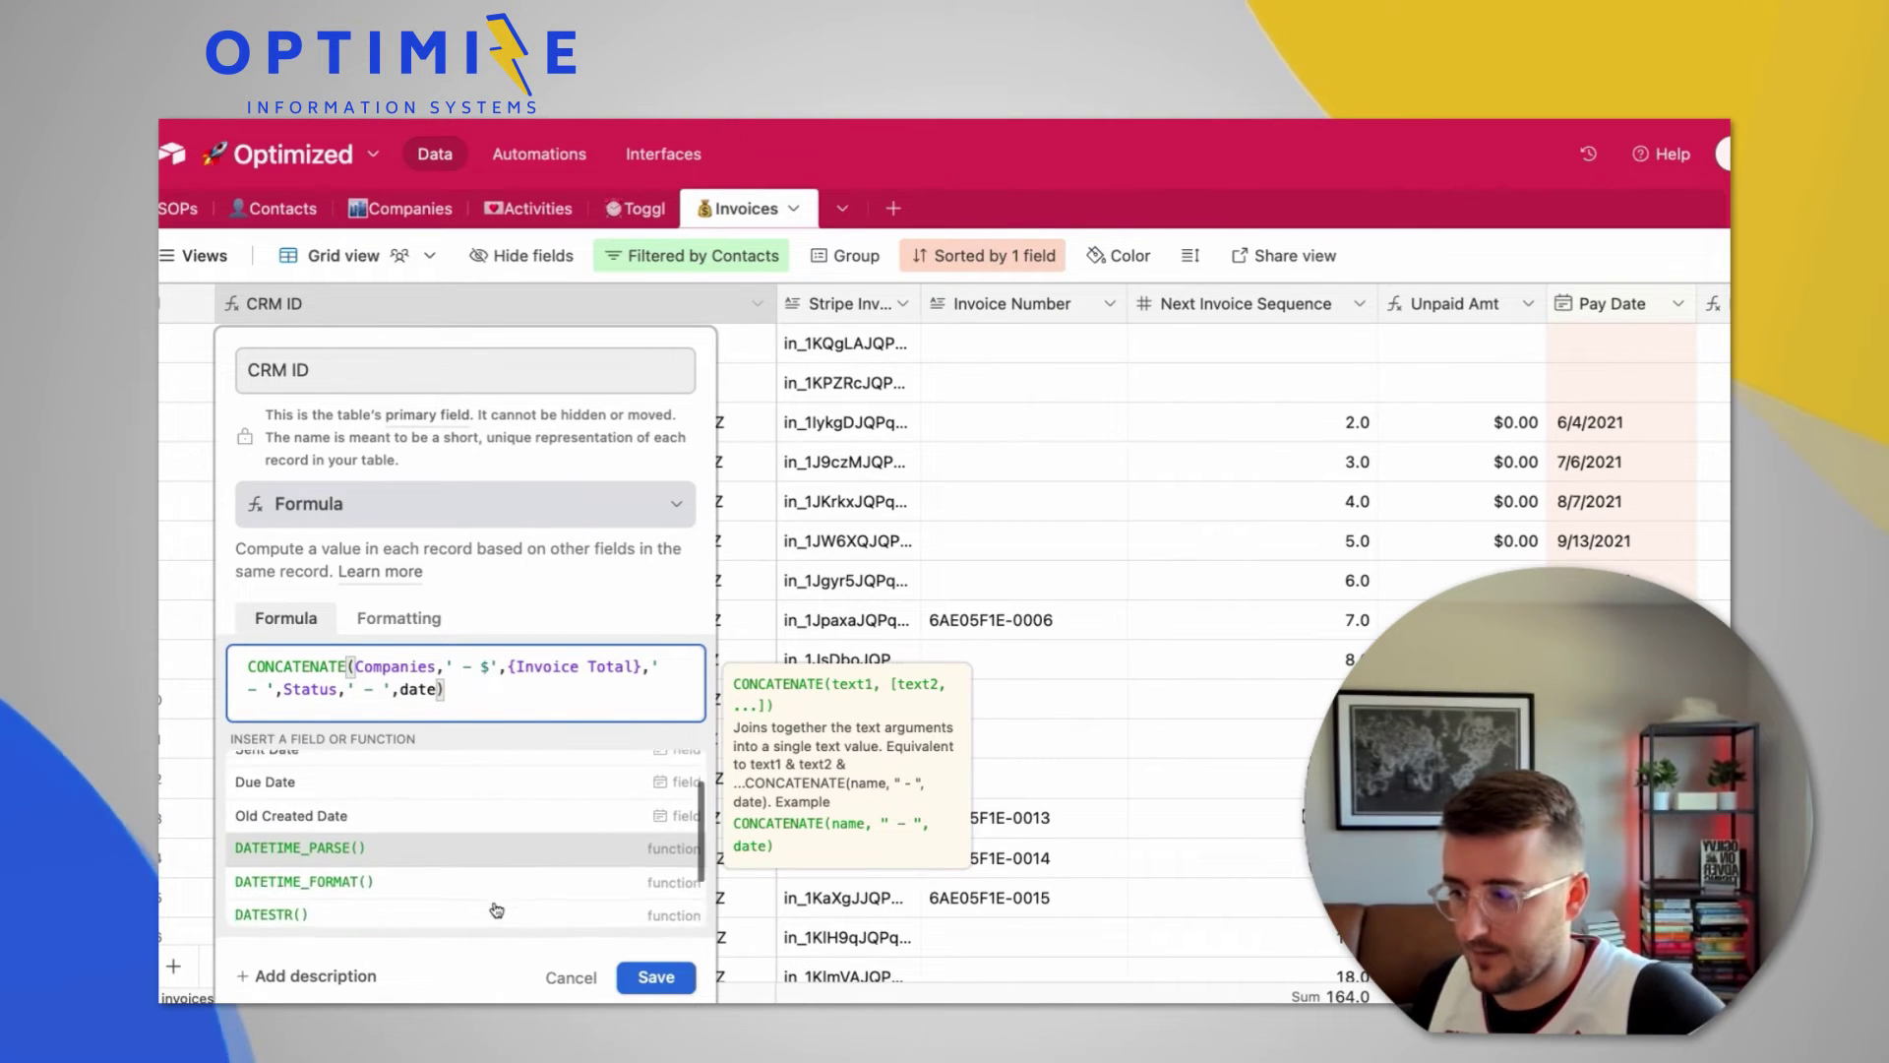
{"action": "left_click", "coordinate": [466, 880]}
{"action": "left_click", "coordinate": [576, 688]}
{"action": "type", "text": ")"}
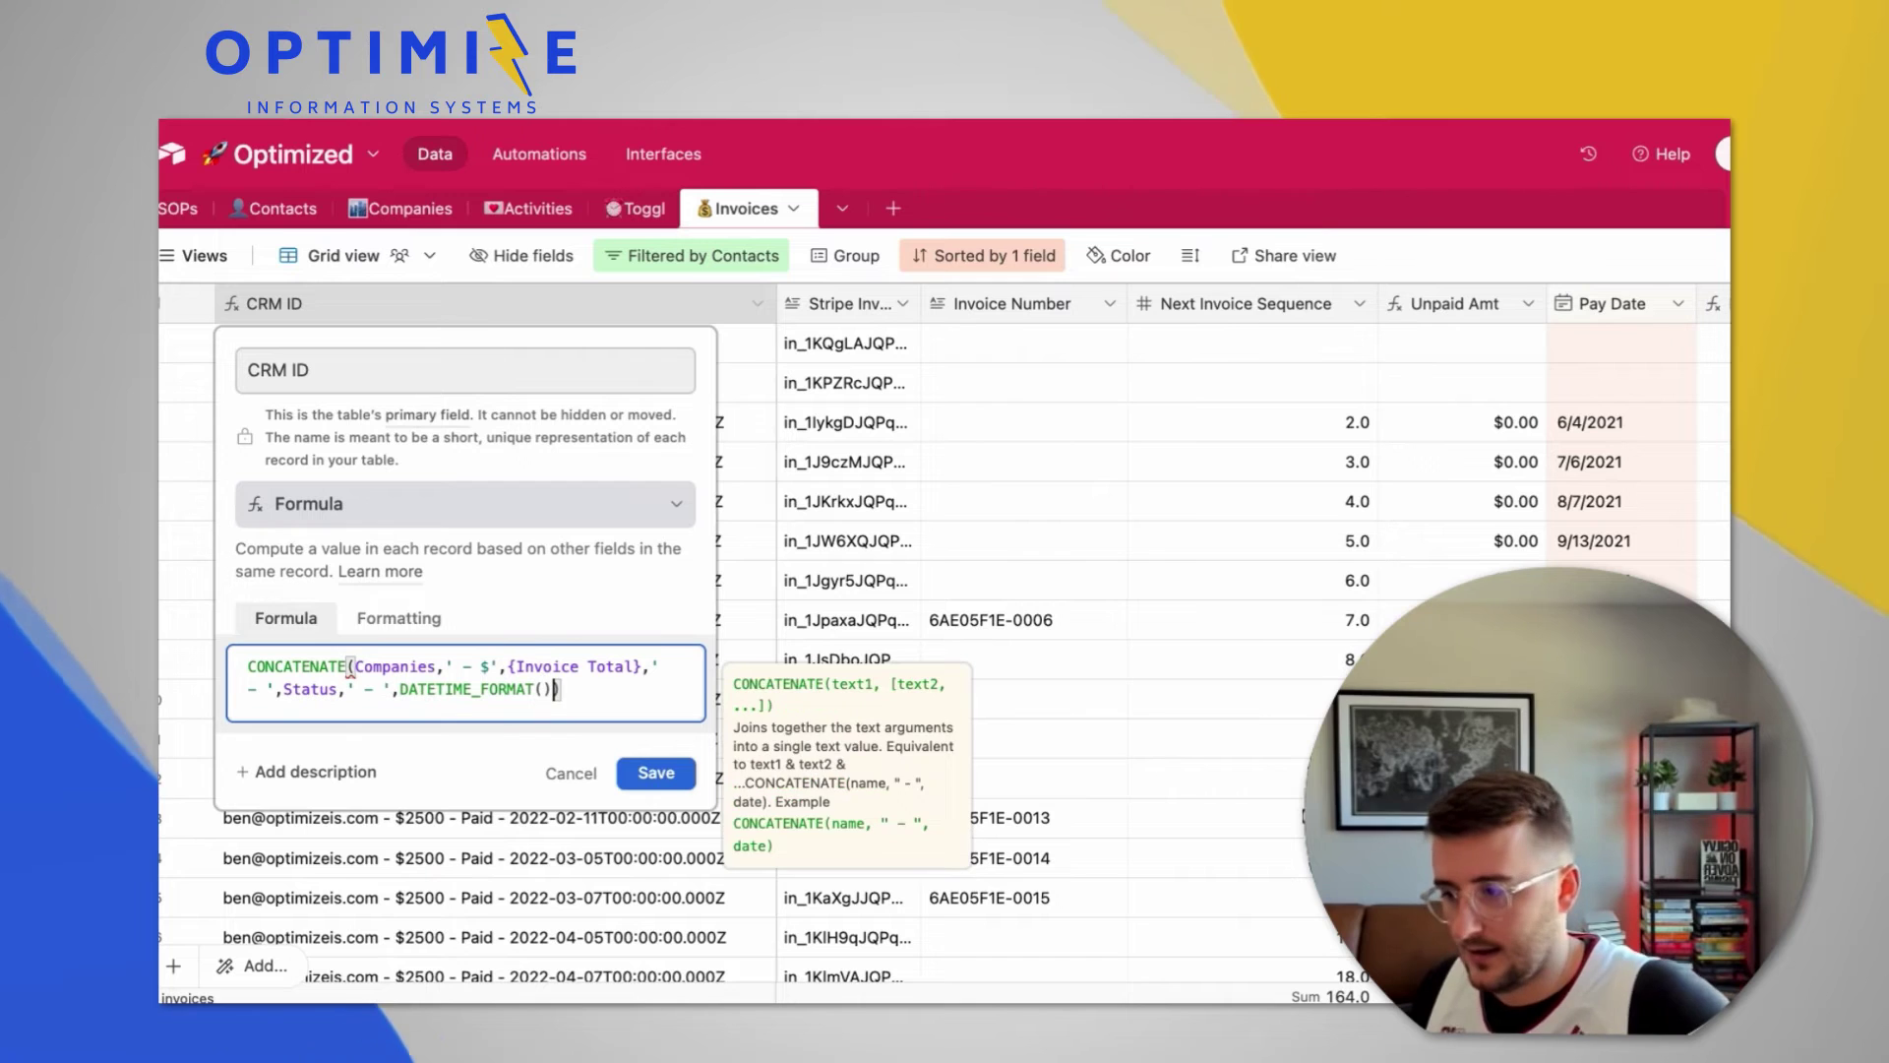
{"action": "key", "text": "Left"}
{"action": "key", "text": "Left"}
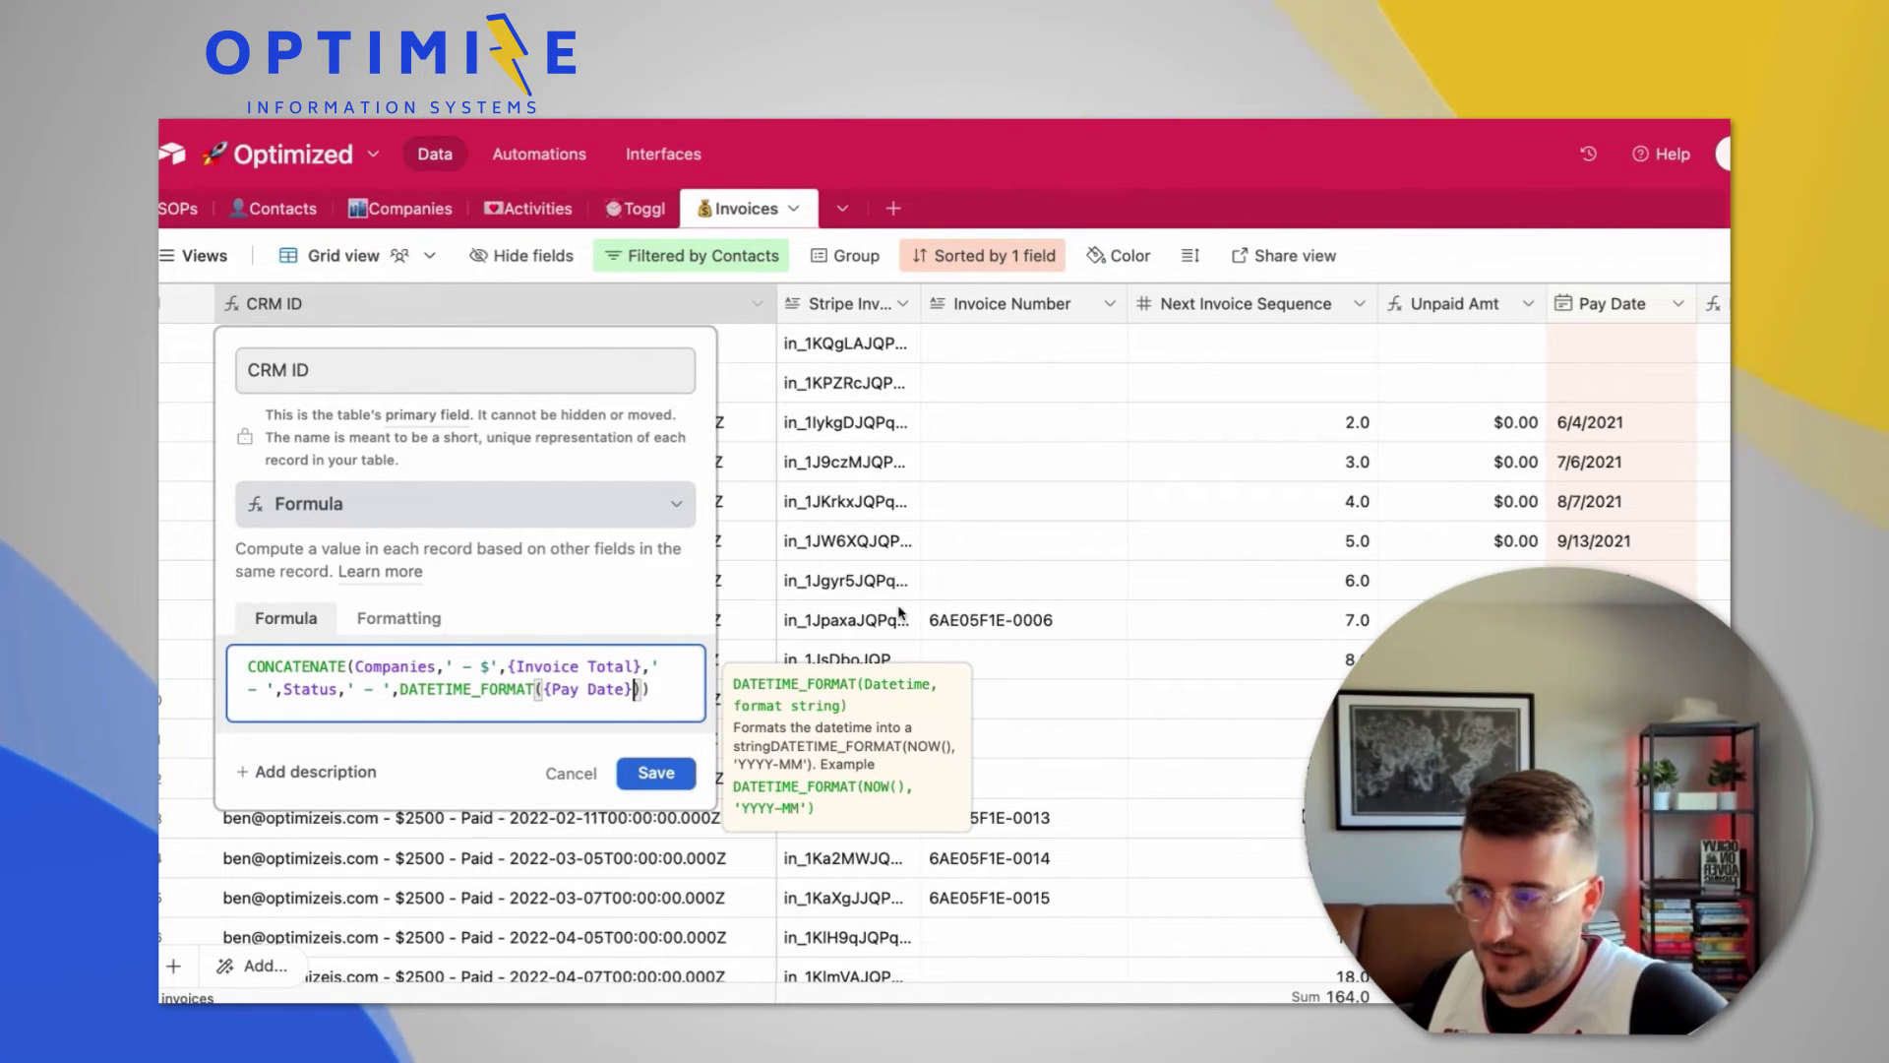
{"action": "type", "text": ","}
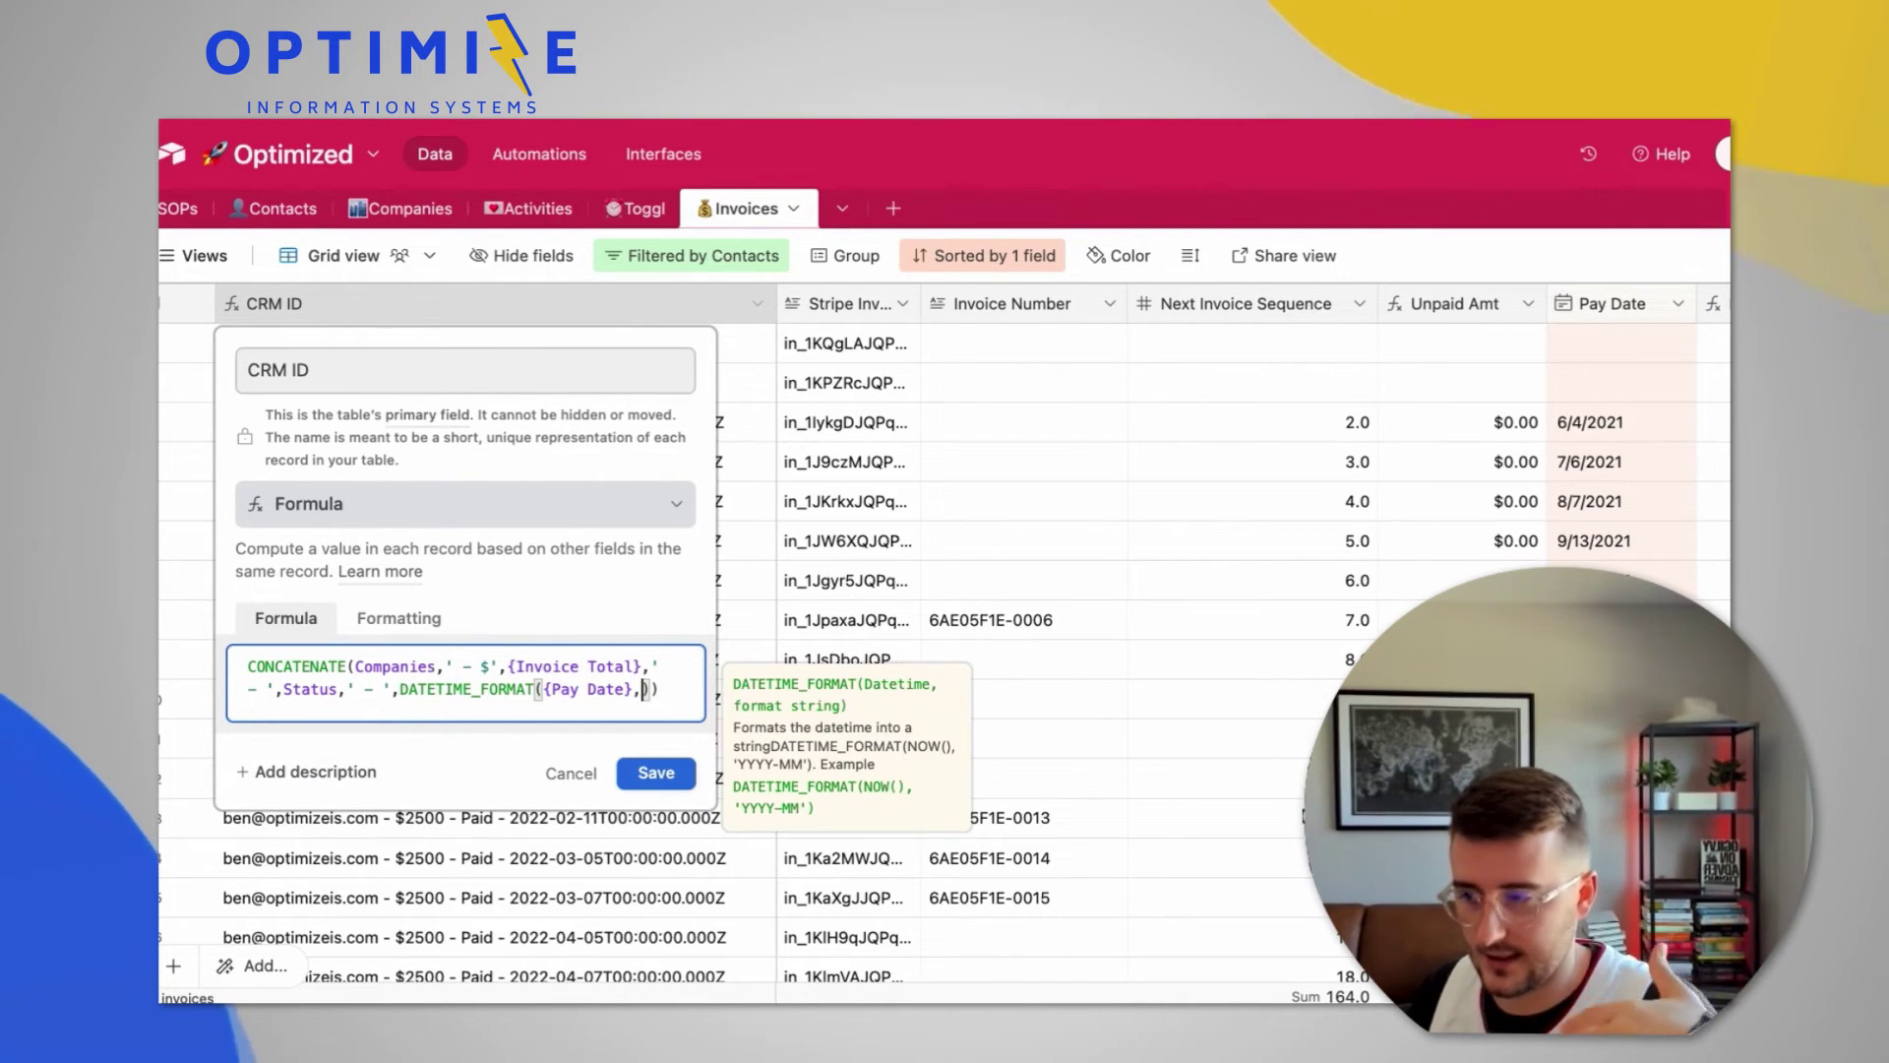
{"action": "type", "text": "l"}
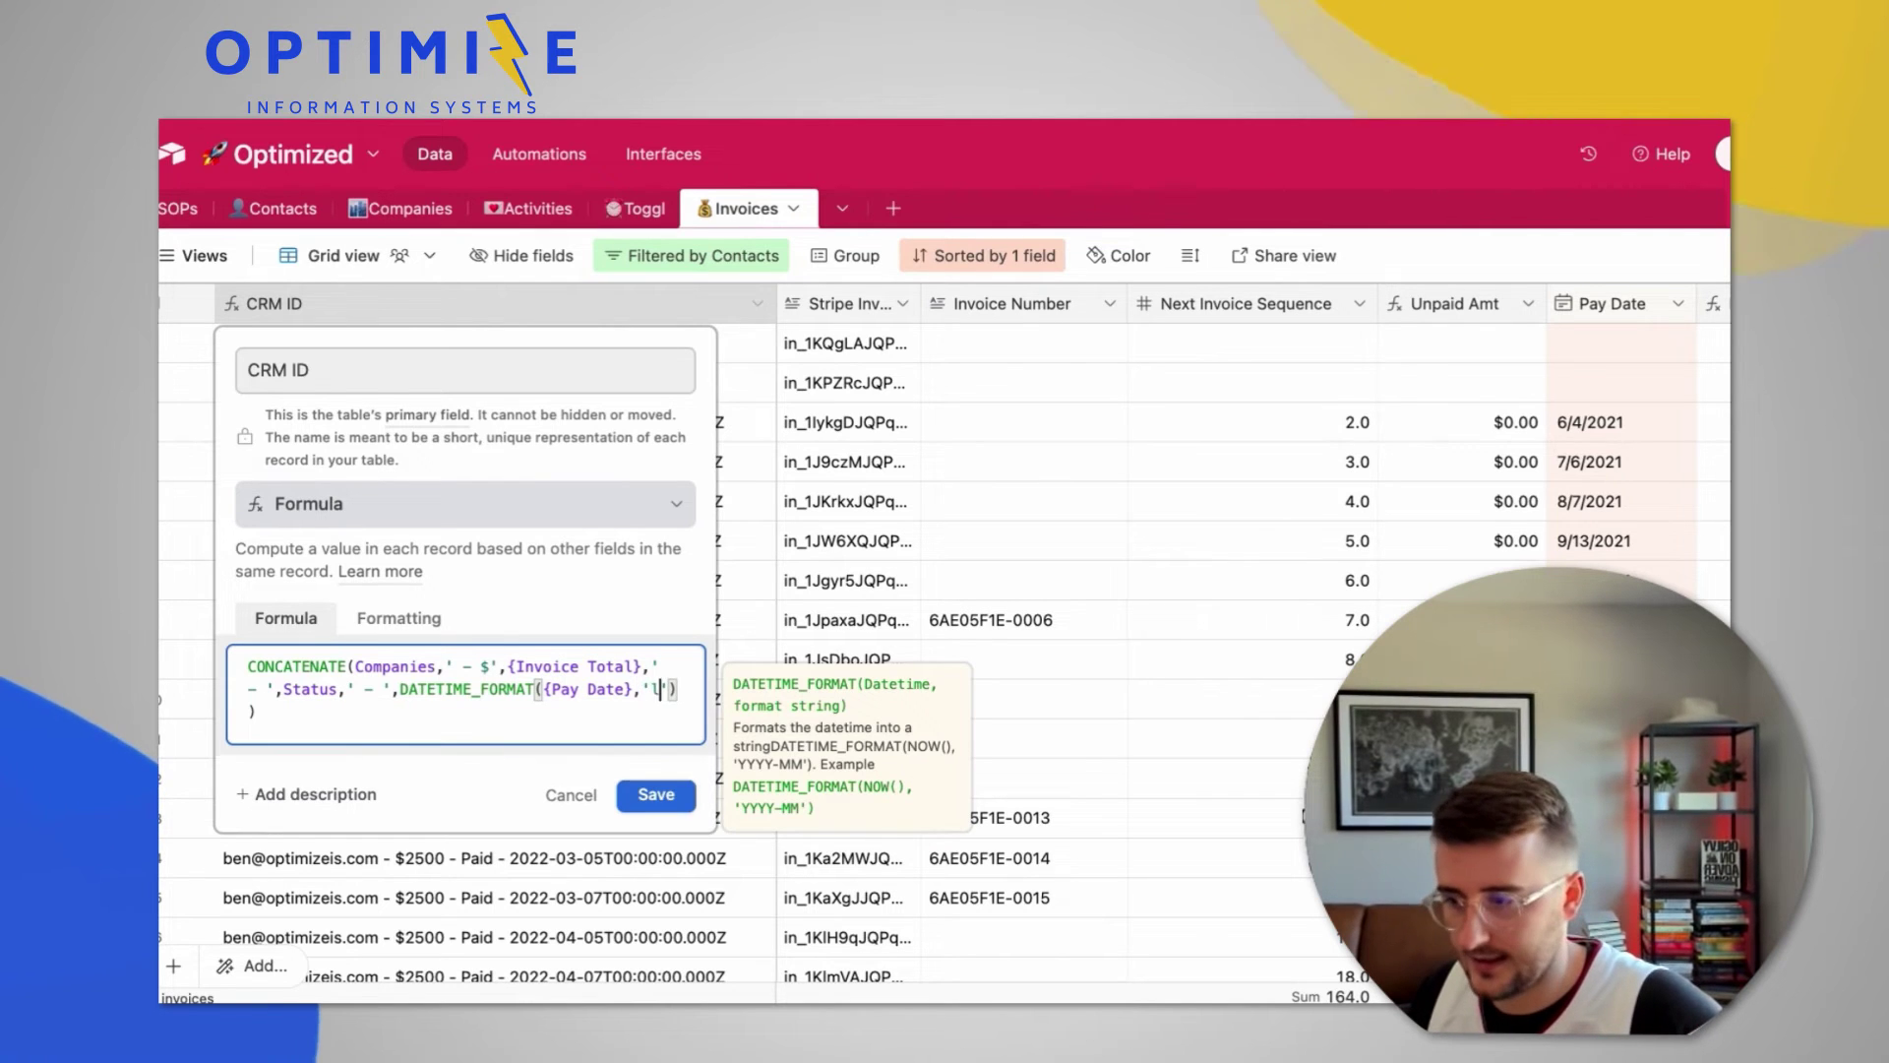
{"action": "left_click", "coordinate": [657, 795]}
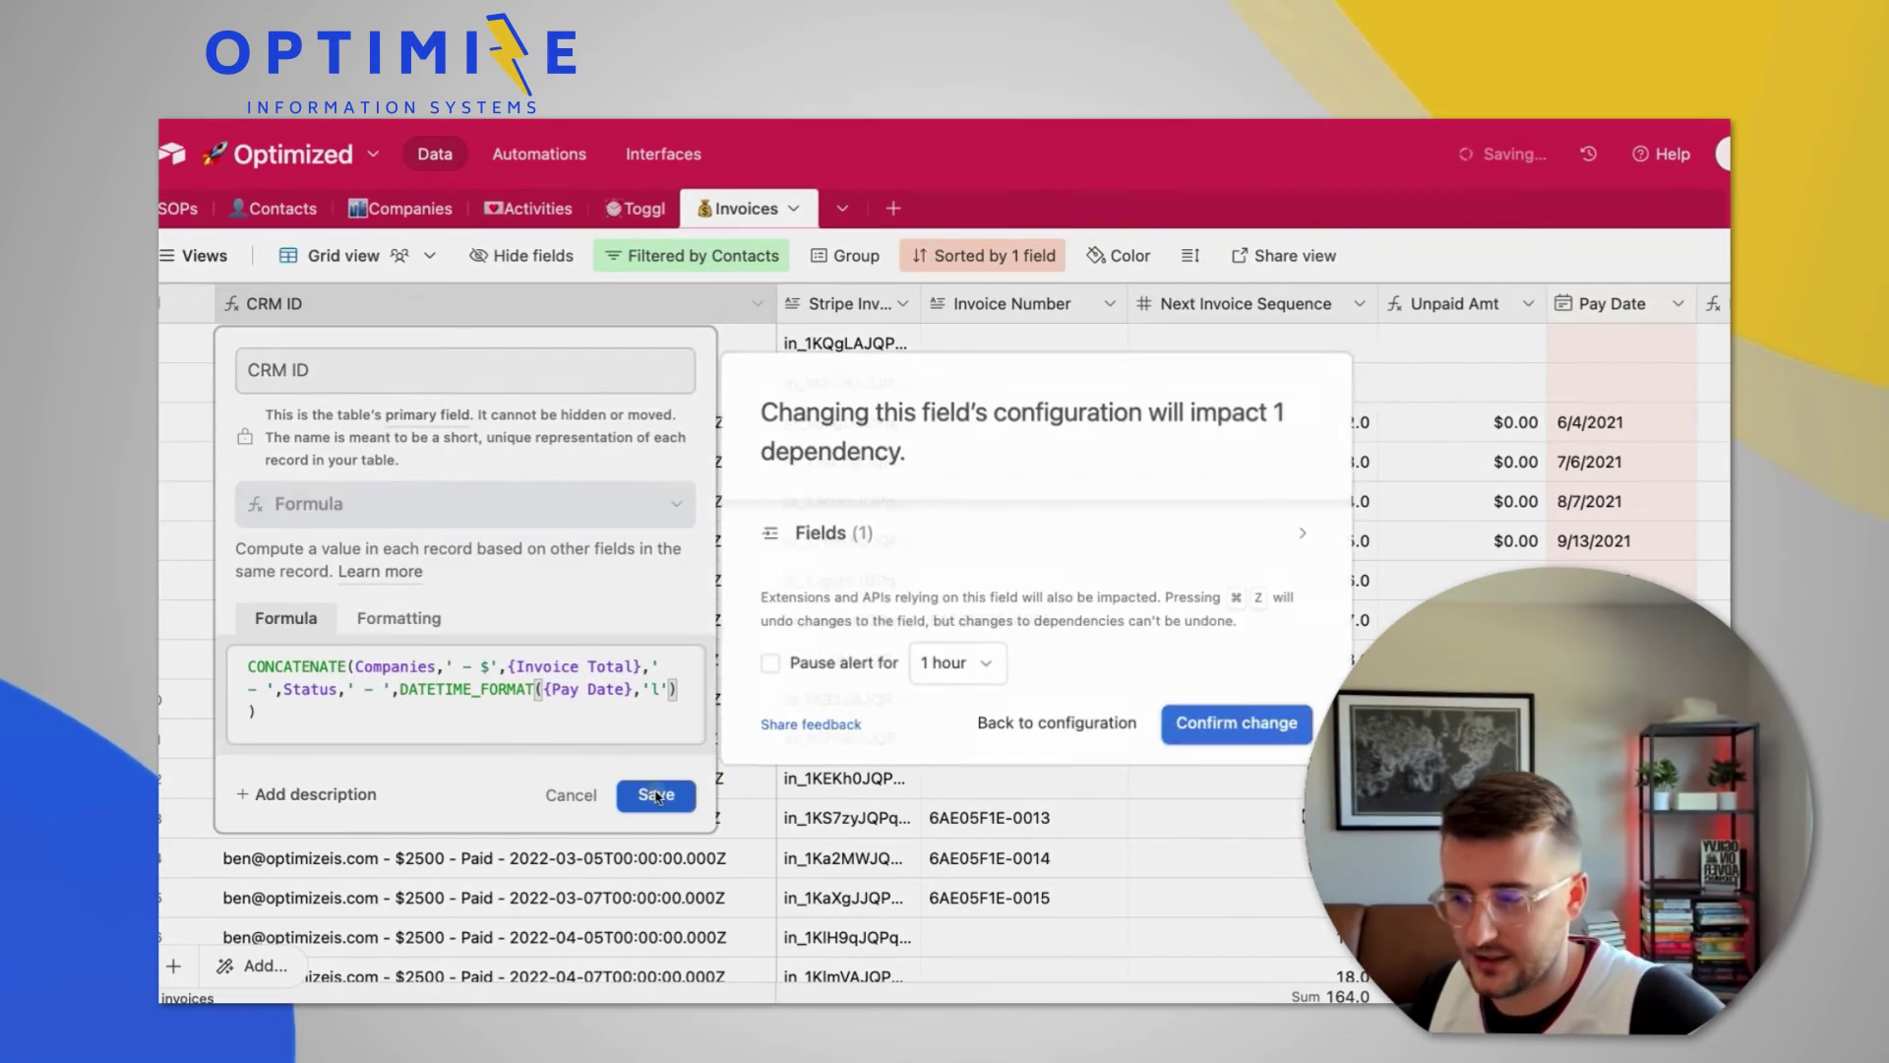
{"action": "left_click", "coordinate": [1292, 721]}
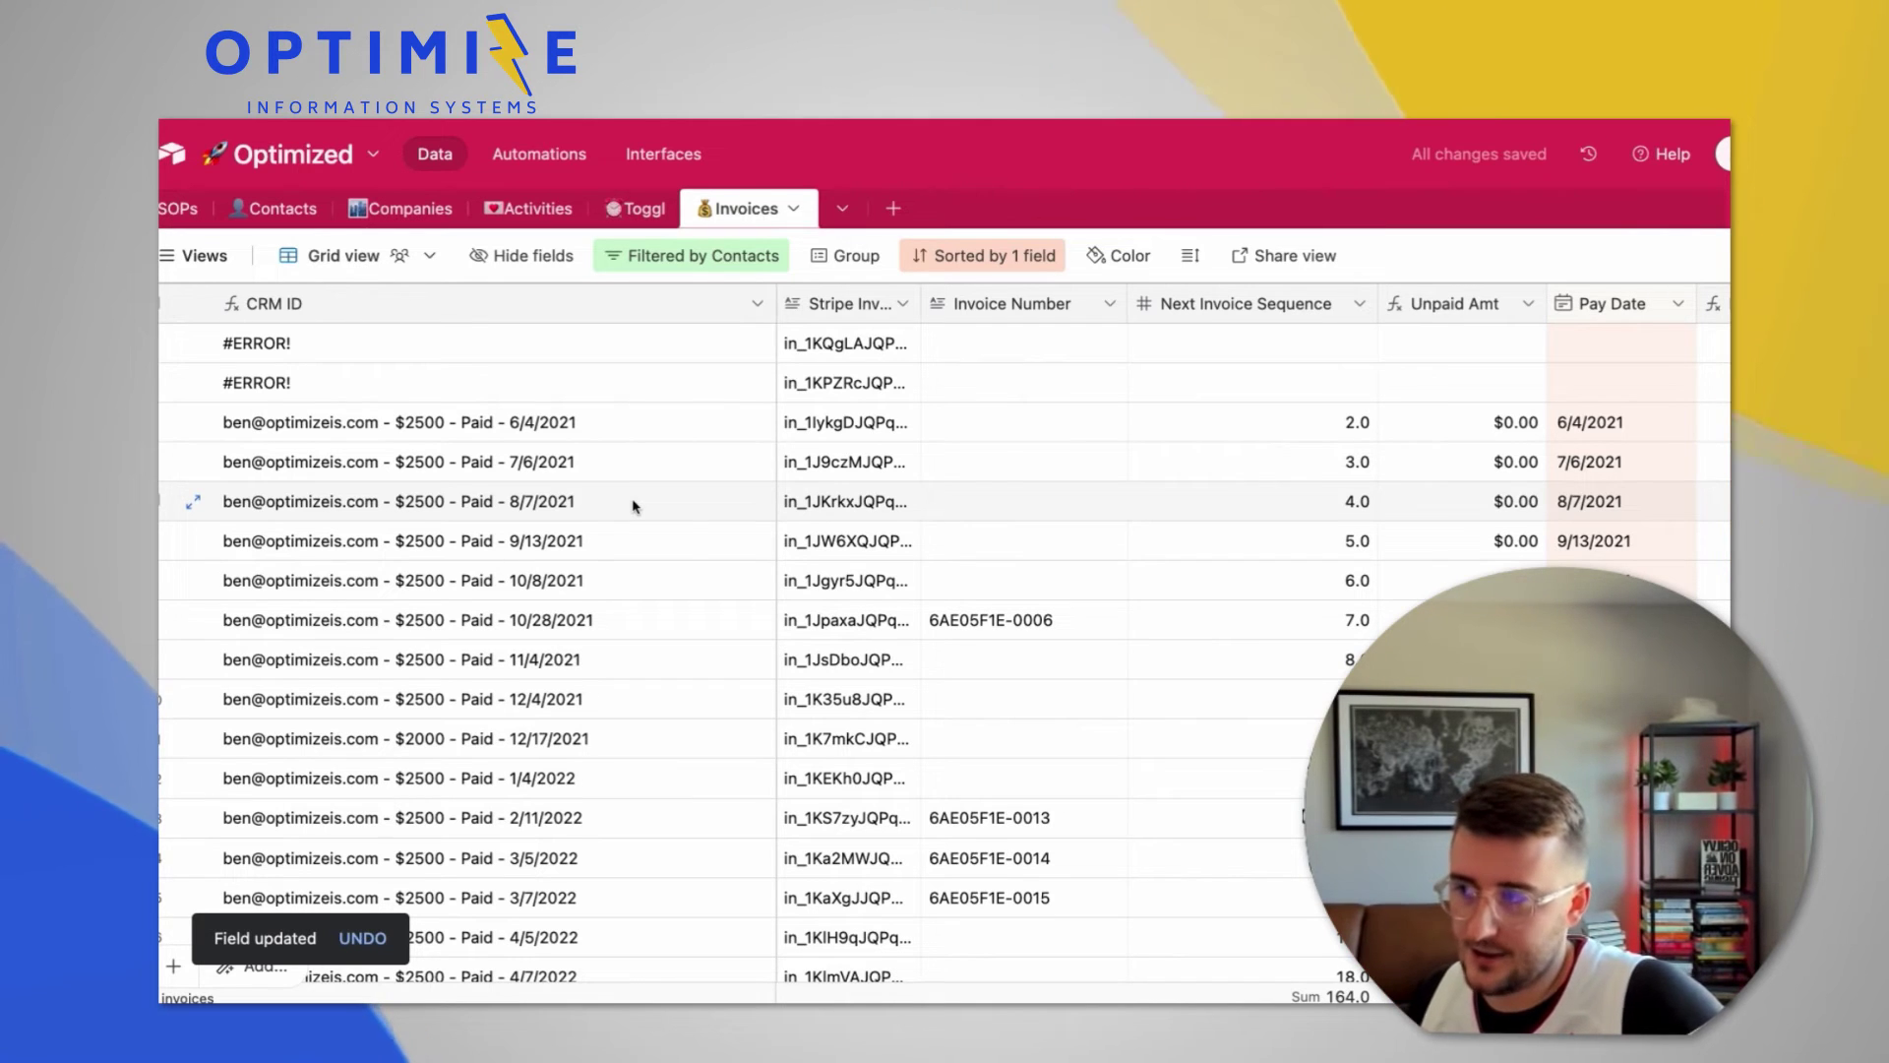
Guard the date with IF({Pay Date}, ' - '&DATETIME_FORMAT({Pay Date},'l')) and save.
{"action": "left_click", "coordinate": [327, 313]}
{"action": "double_click", "coordinate": [327, 313]}
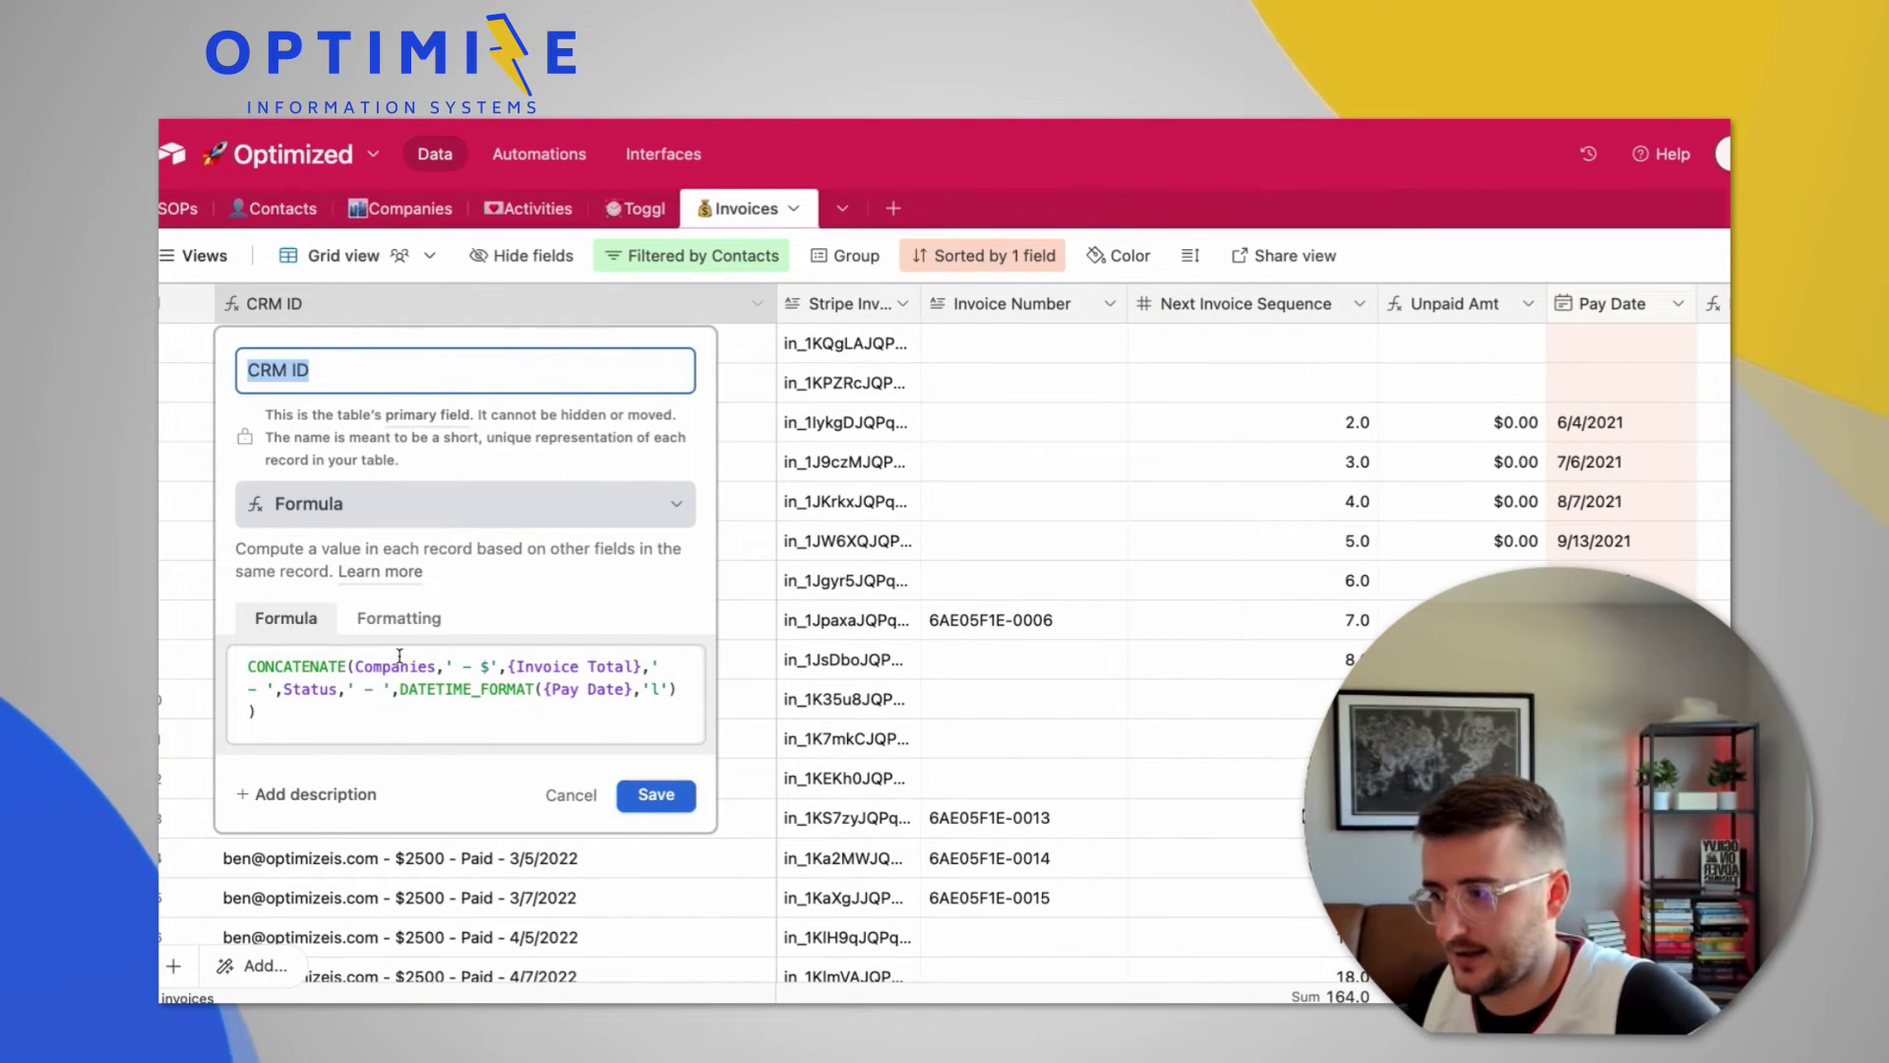
{"action": "left_click_drag", "start_coordinate": [347, 688], "coordinate": [676, 695]}
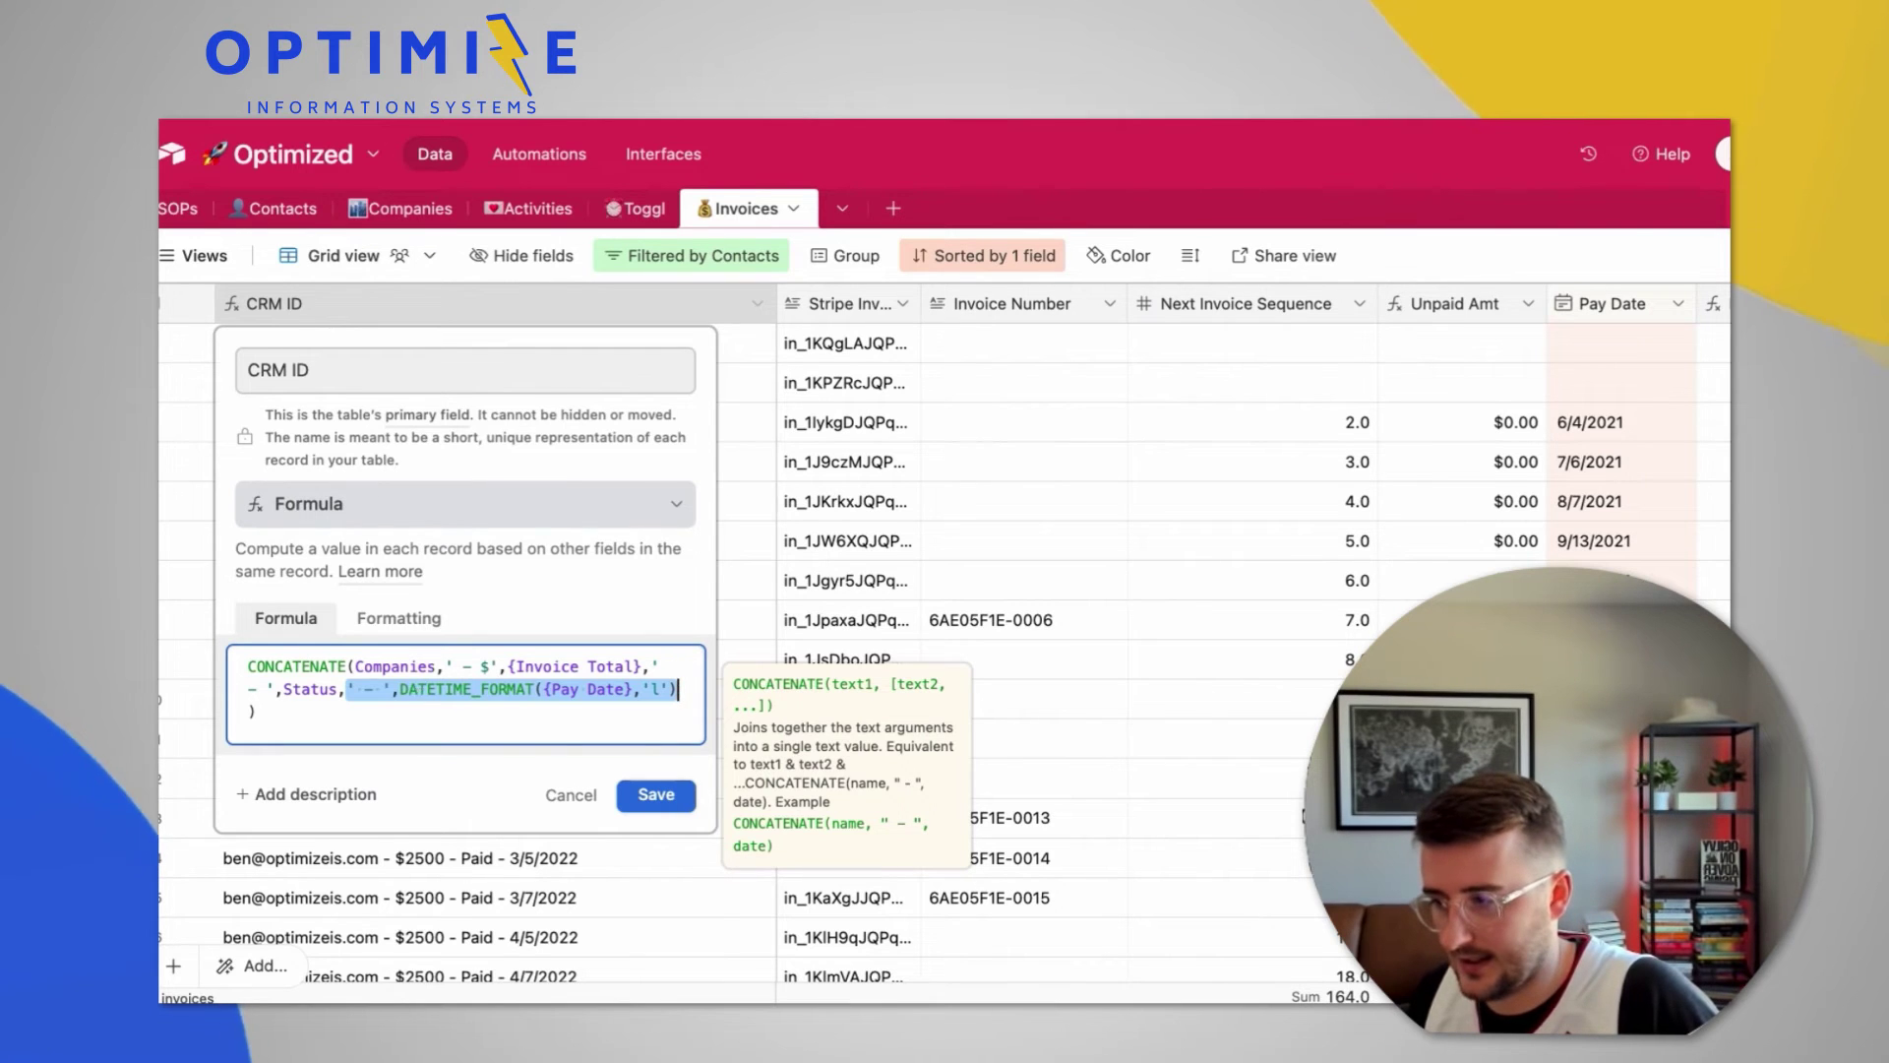
{"action": "type", "text": "if()"}
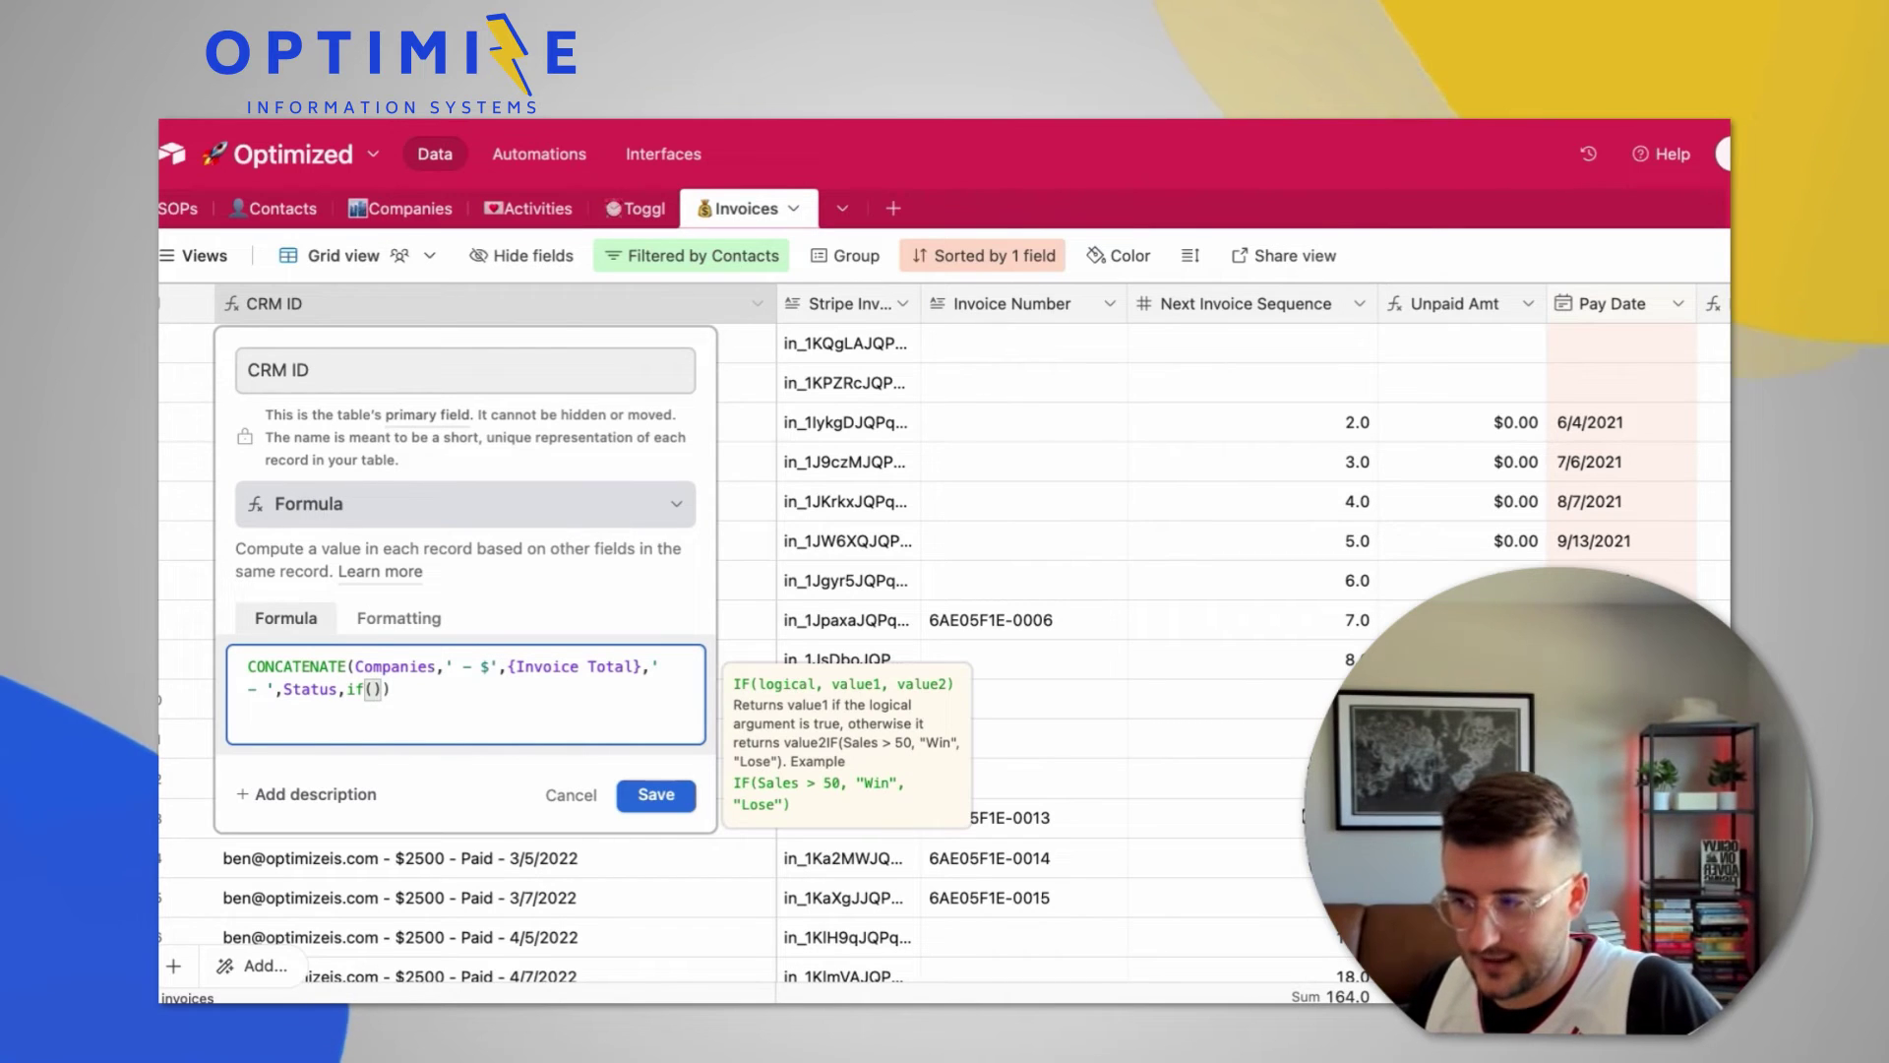
{"action": "type", "text": "pay"}
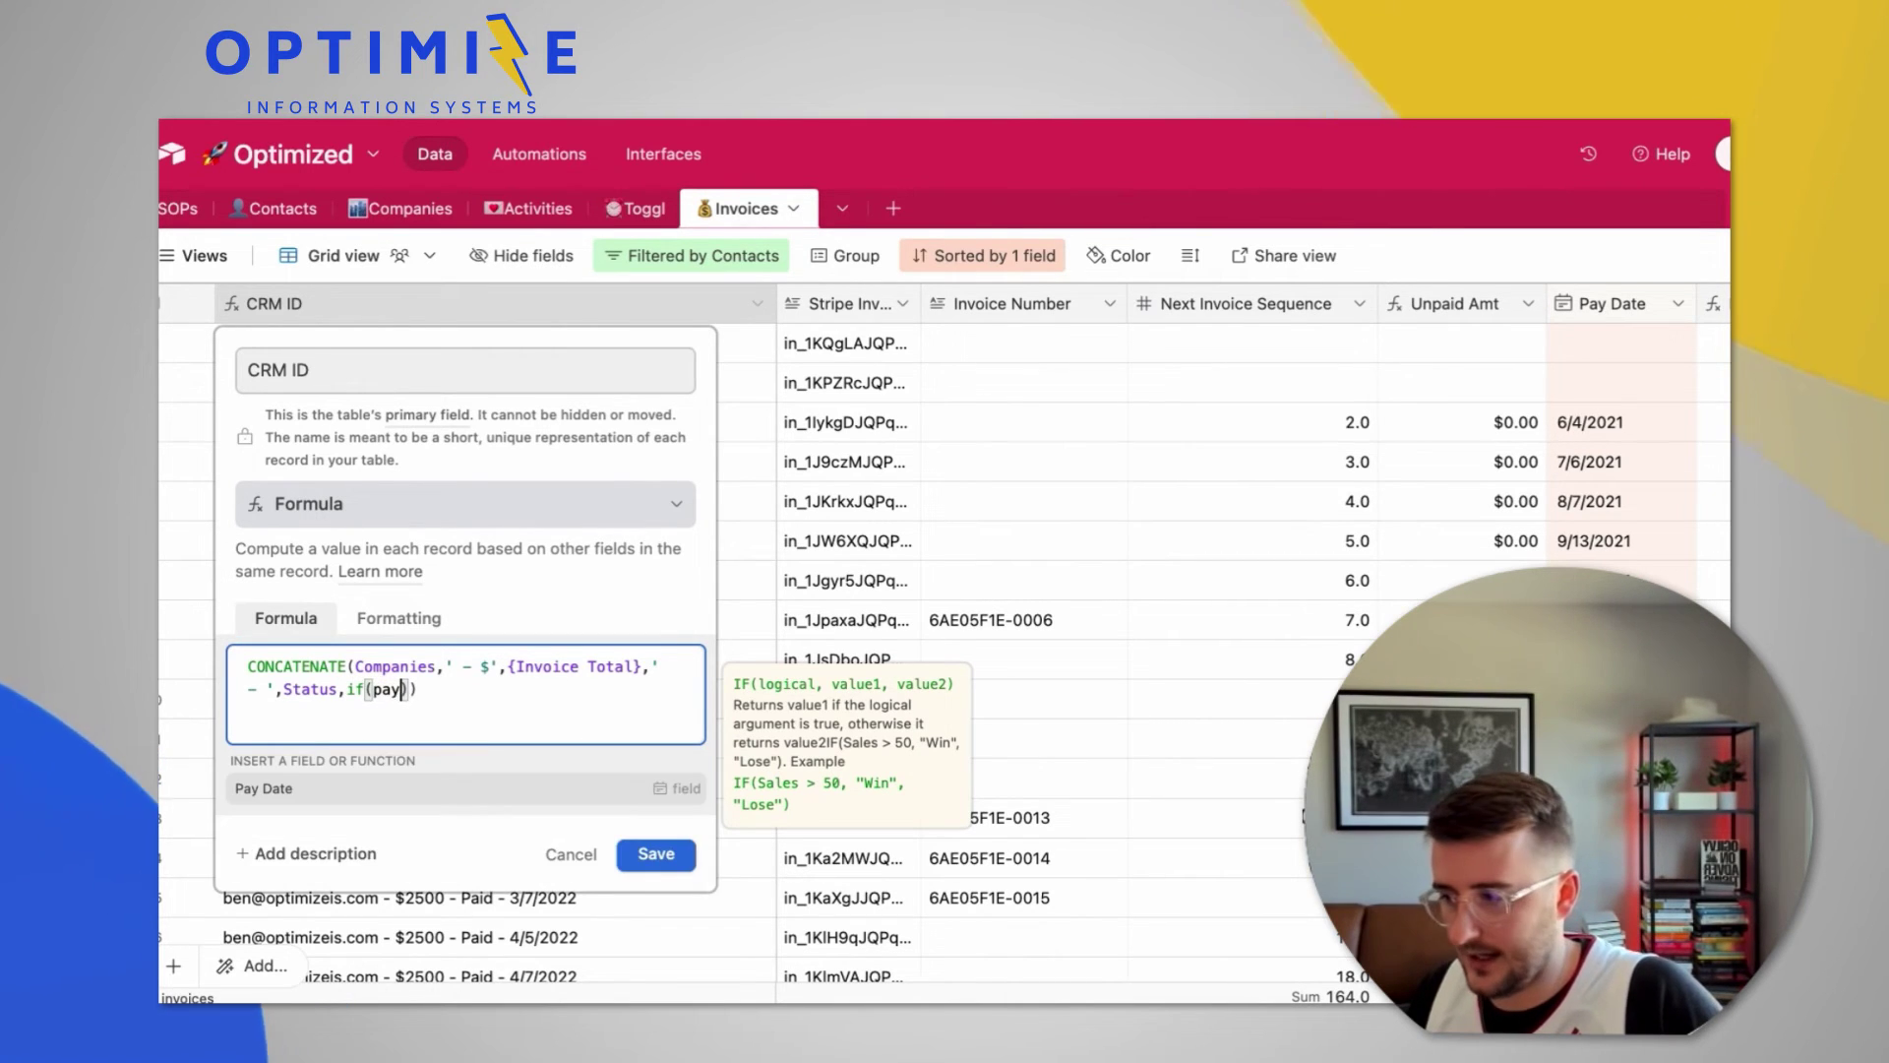
{"action": "key", "text": "Return"}
{"action": "type", "text": ","}
{"action": "type", "text": "' - ',DATETIME_FORMAT({Pay Date},'l')"}
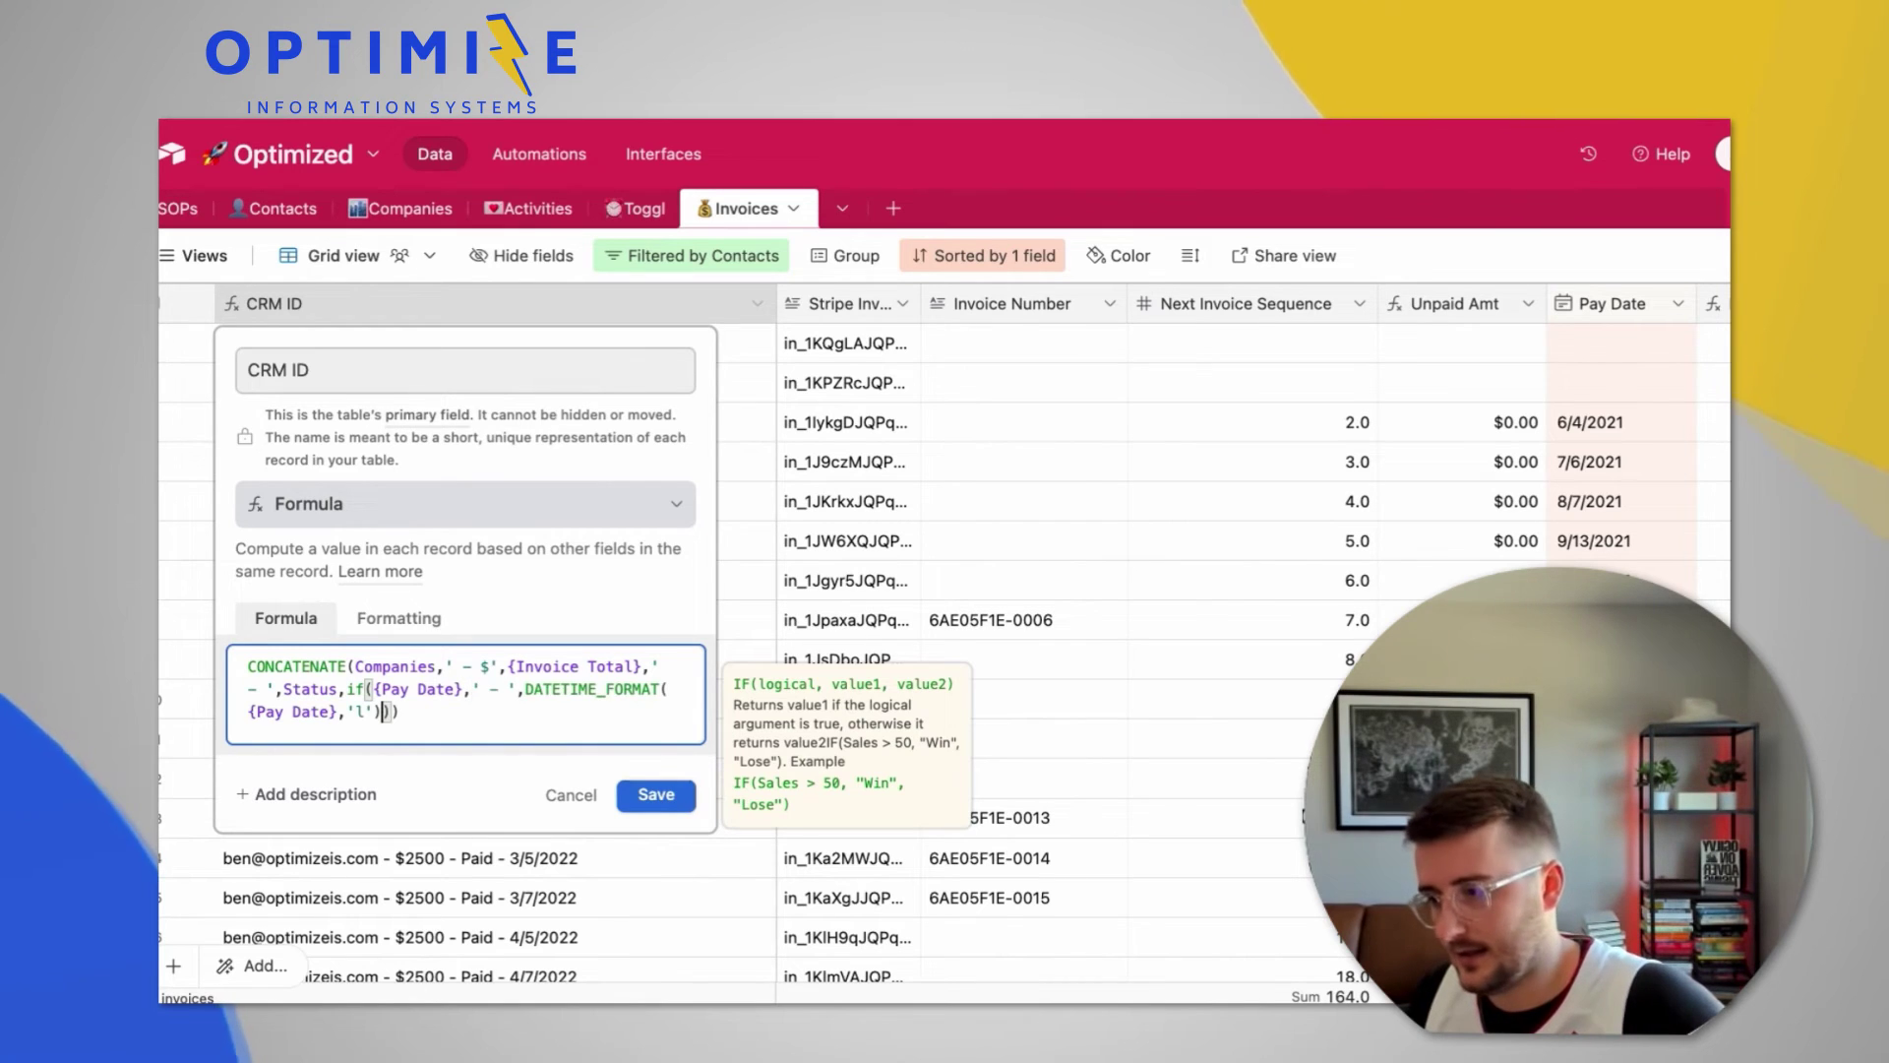
{"action": "left_click", "coordinate": [511, 689]}
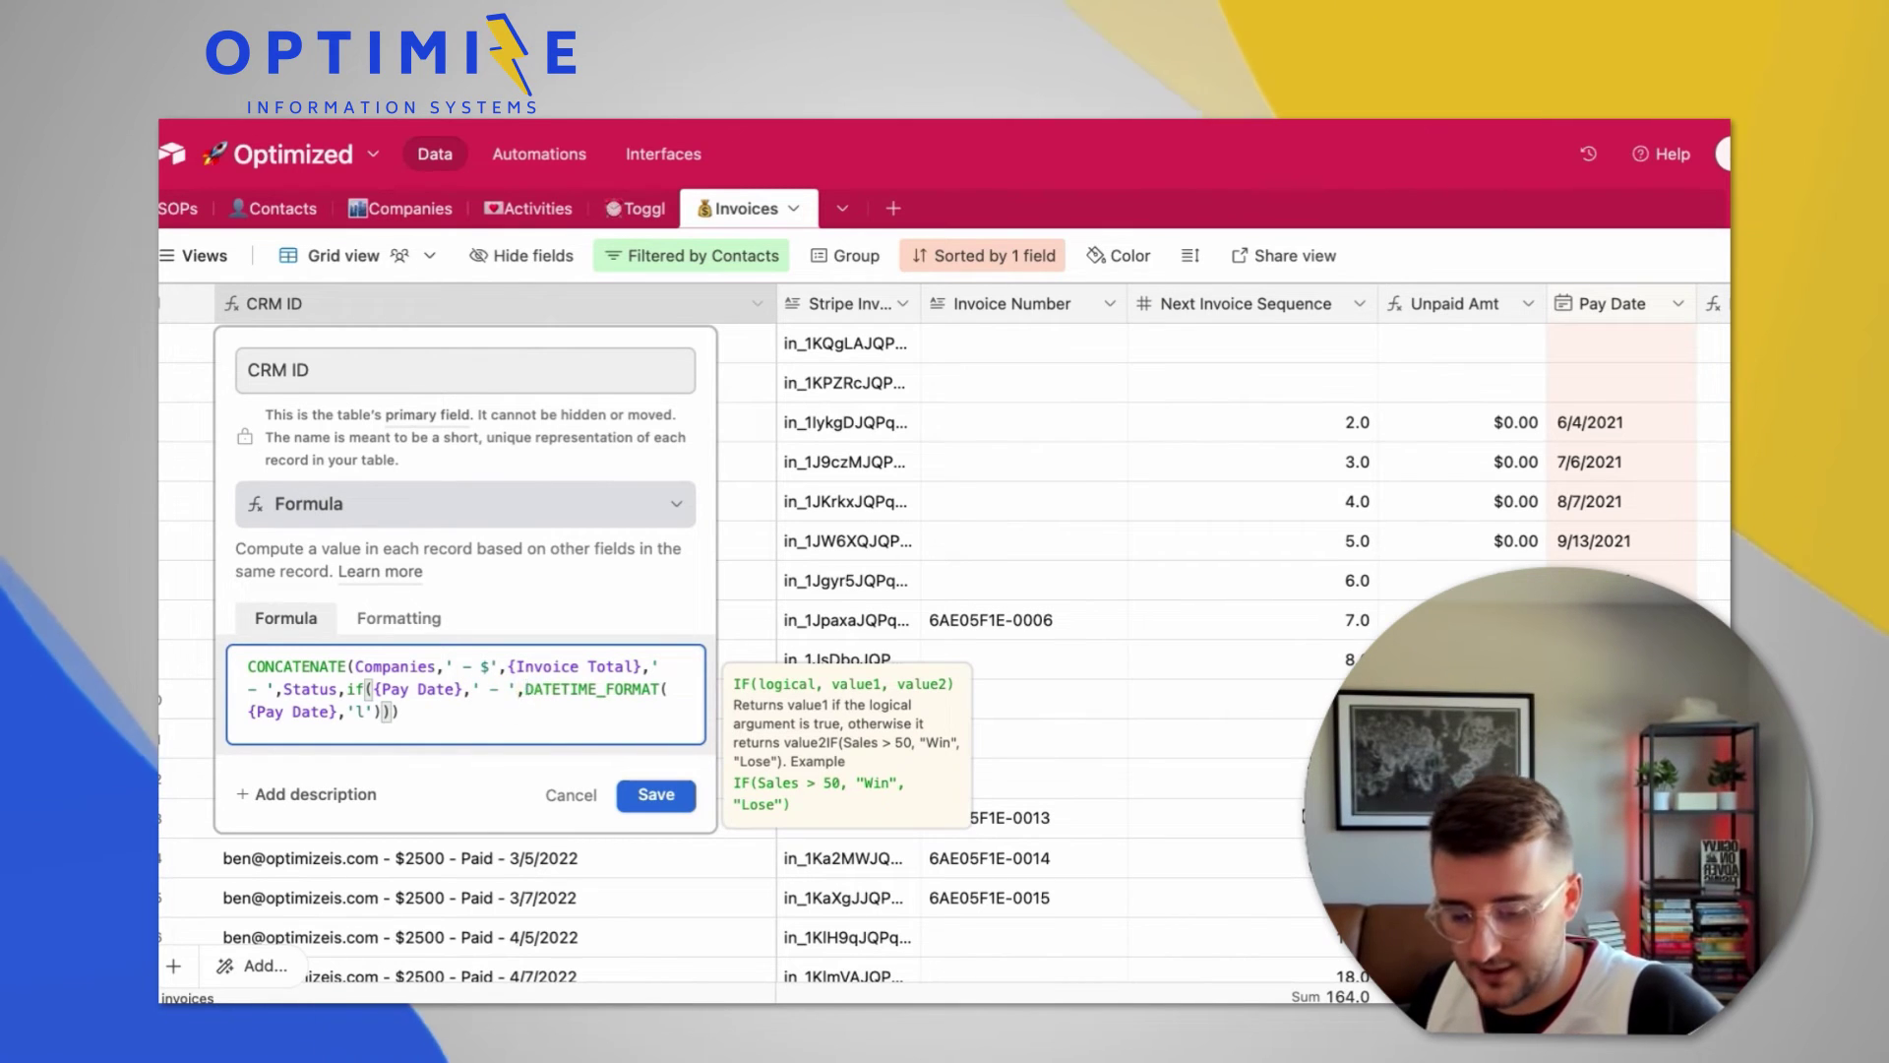
{"action": "key", "text": "Delete"}
{"action": "type", "text": "&"}
{"action": "left_click", "coordinate": [637, 791]}
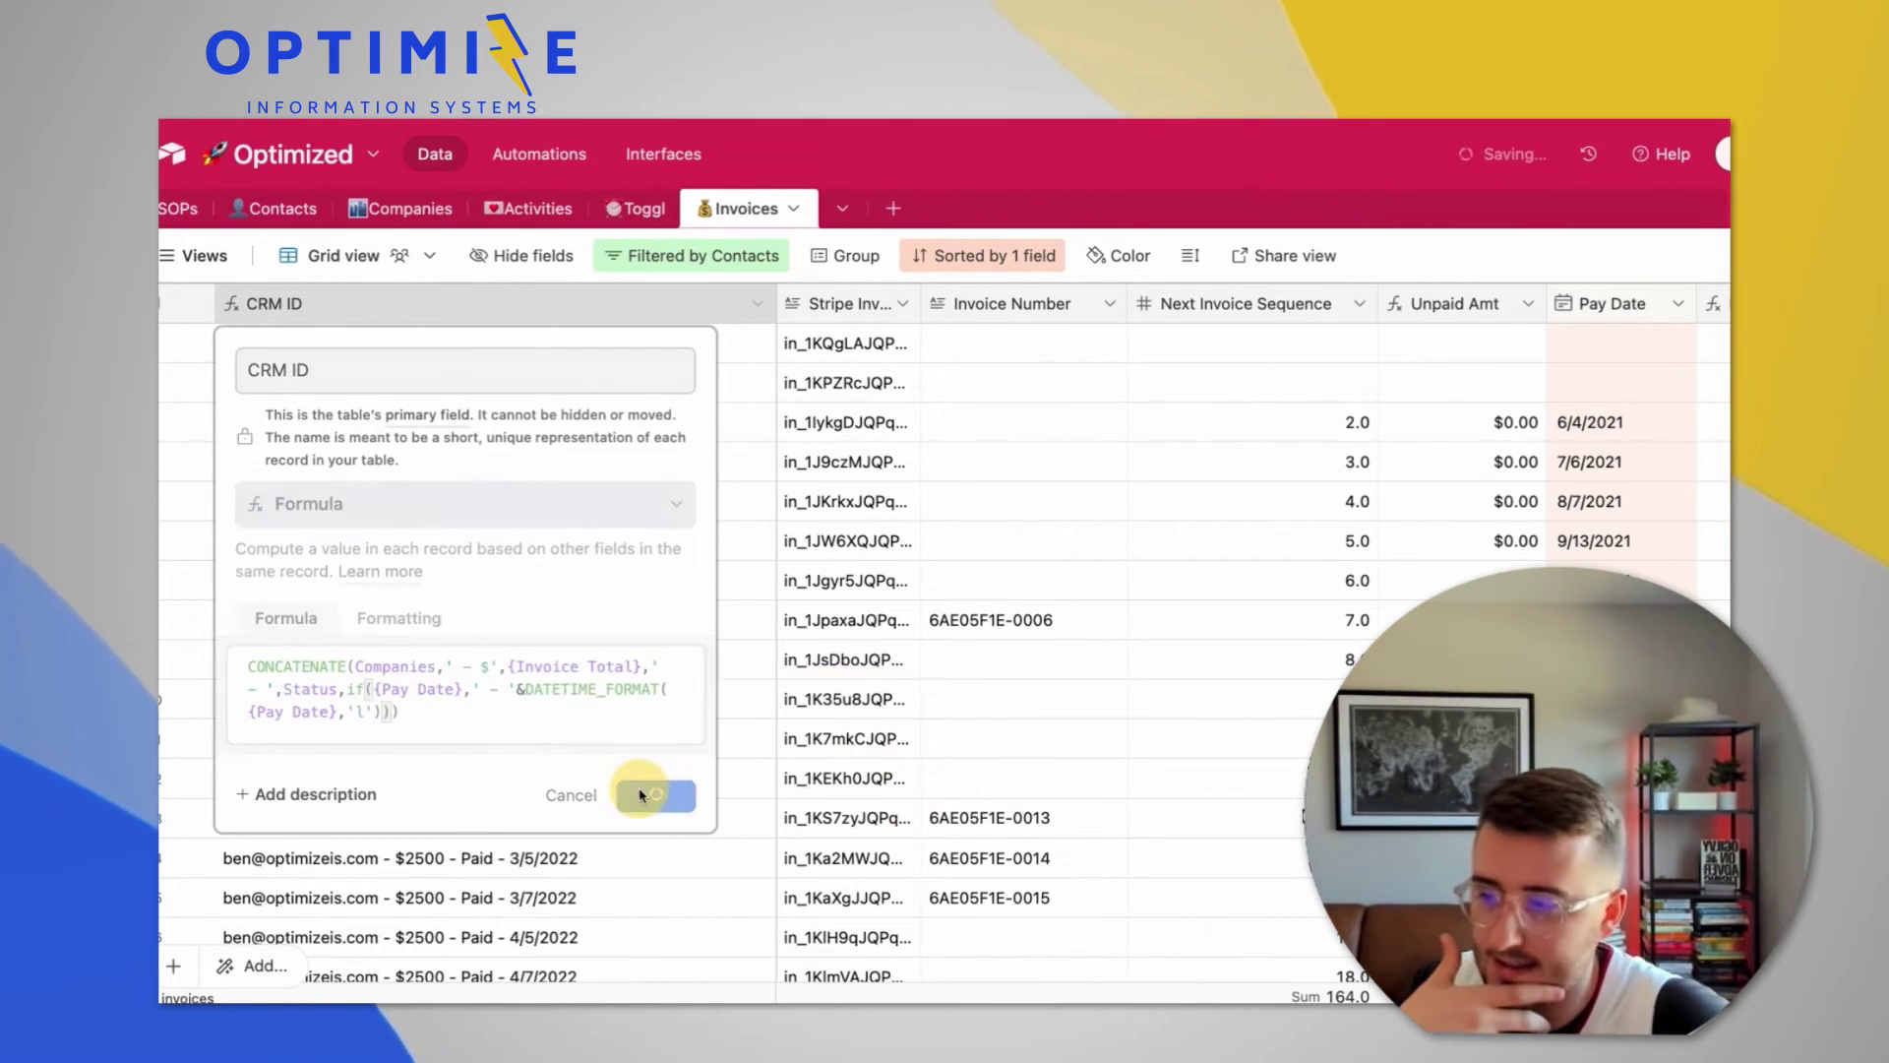
Confirm the IF formula change and narrow the CRM ID column to reveal Profit and Email.
{"action": "left_click", "coordinate": [1248, 722]}
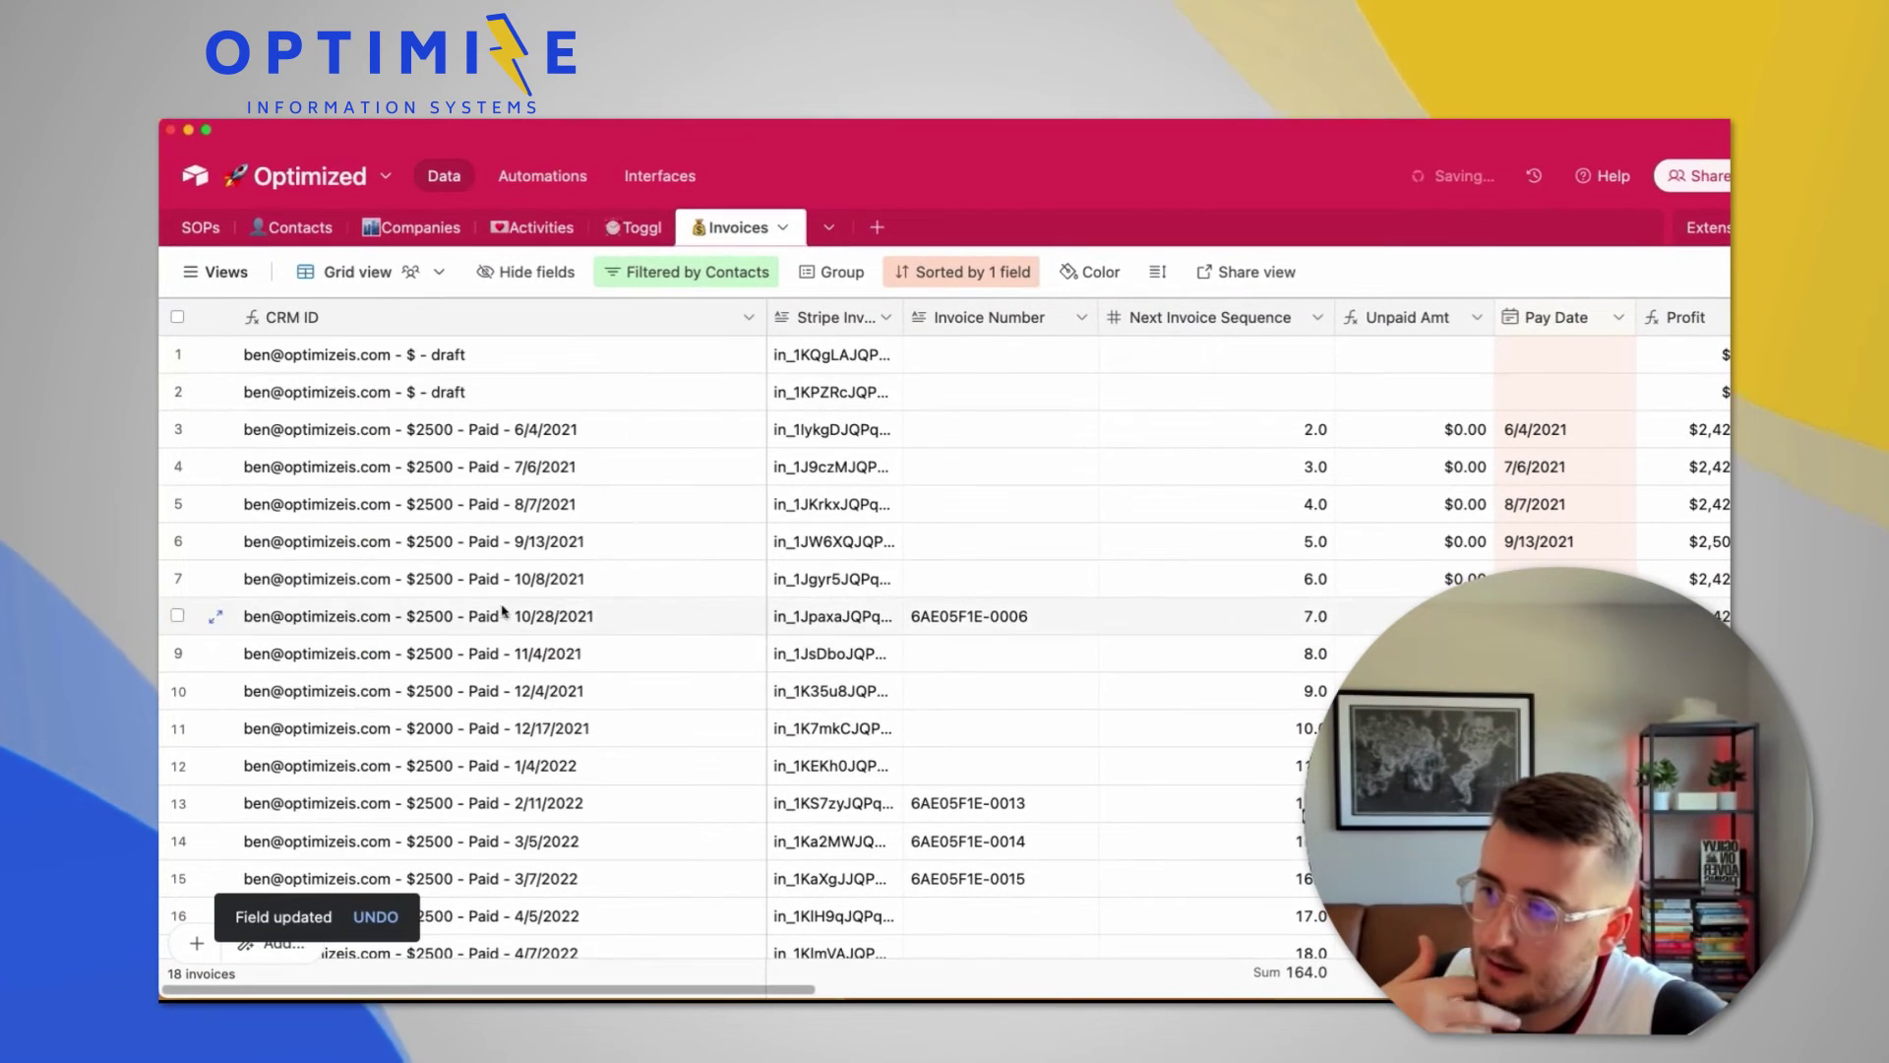
{"action": "left_click", "coordinate": [428, 355]}
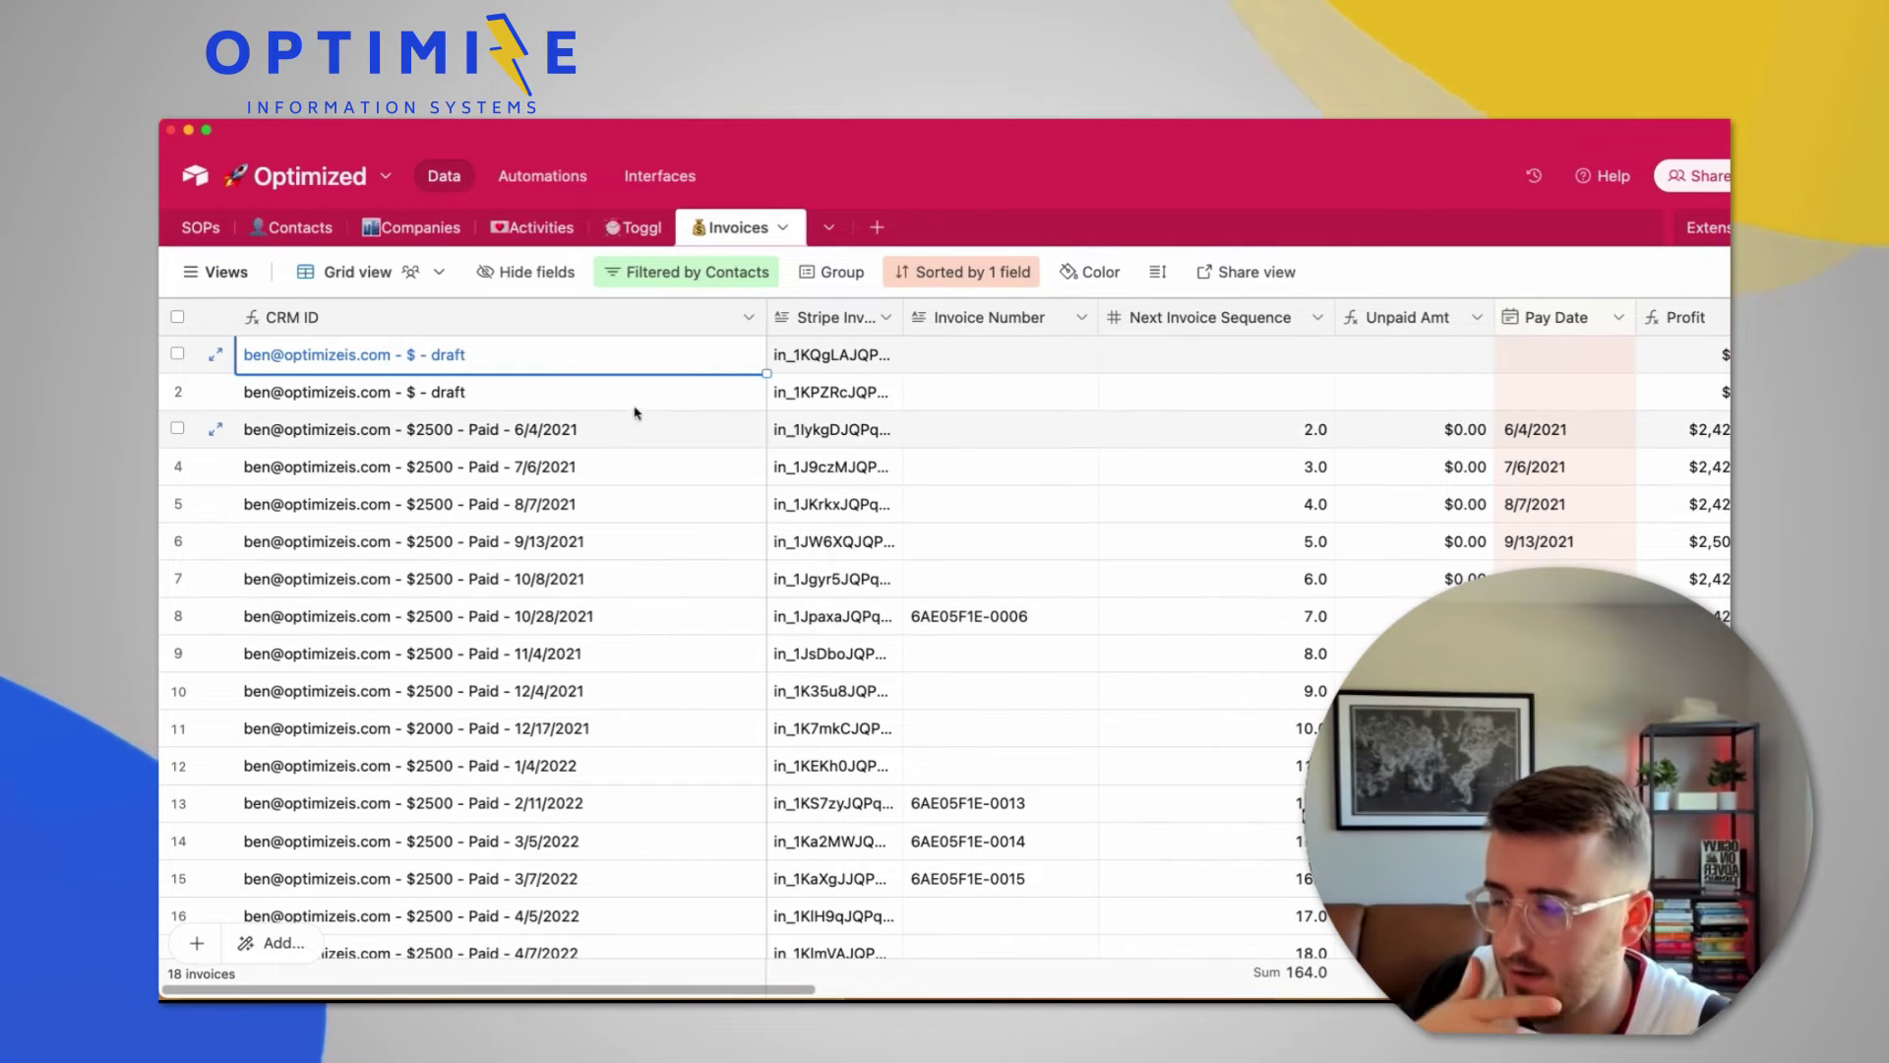
{"action": "left_click_drag", "start_coordinate": [769, 328], "coordinate": [654, 341]}
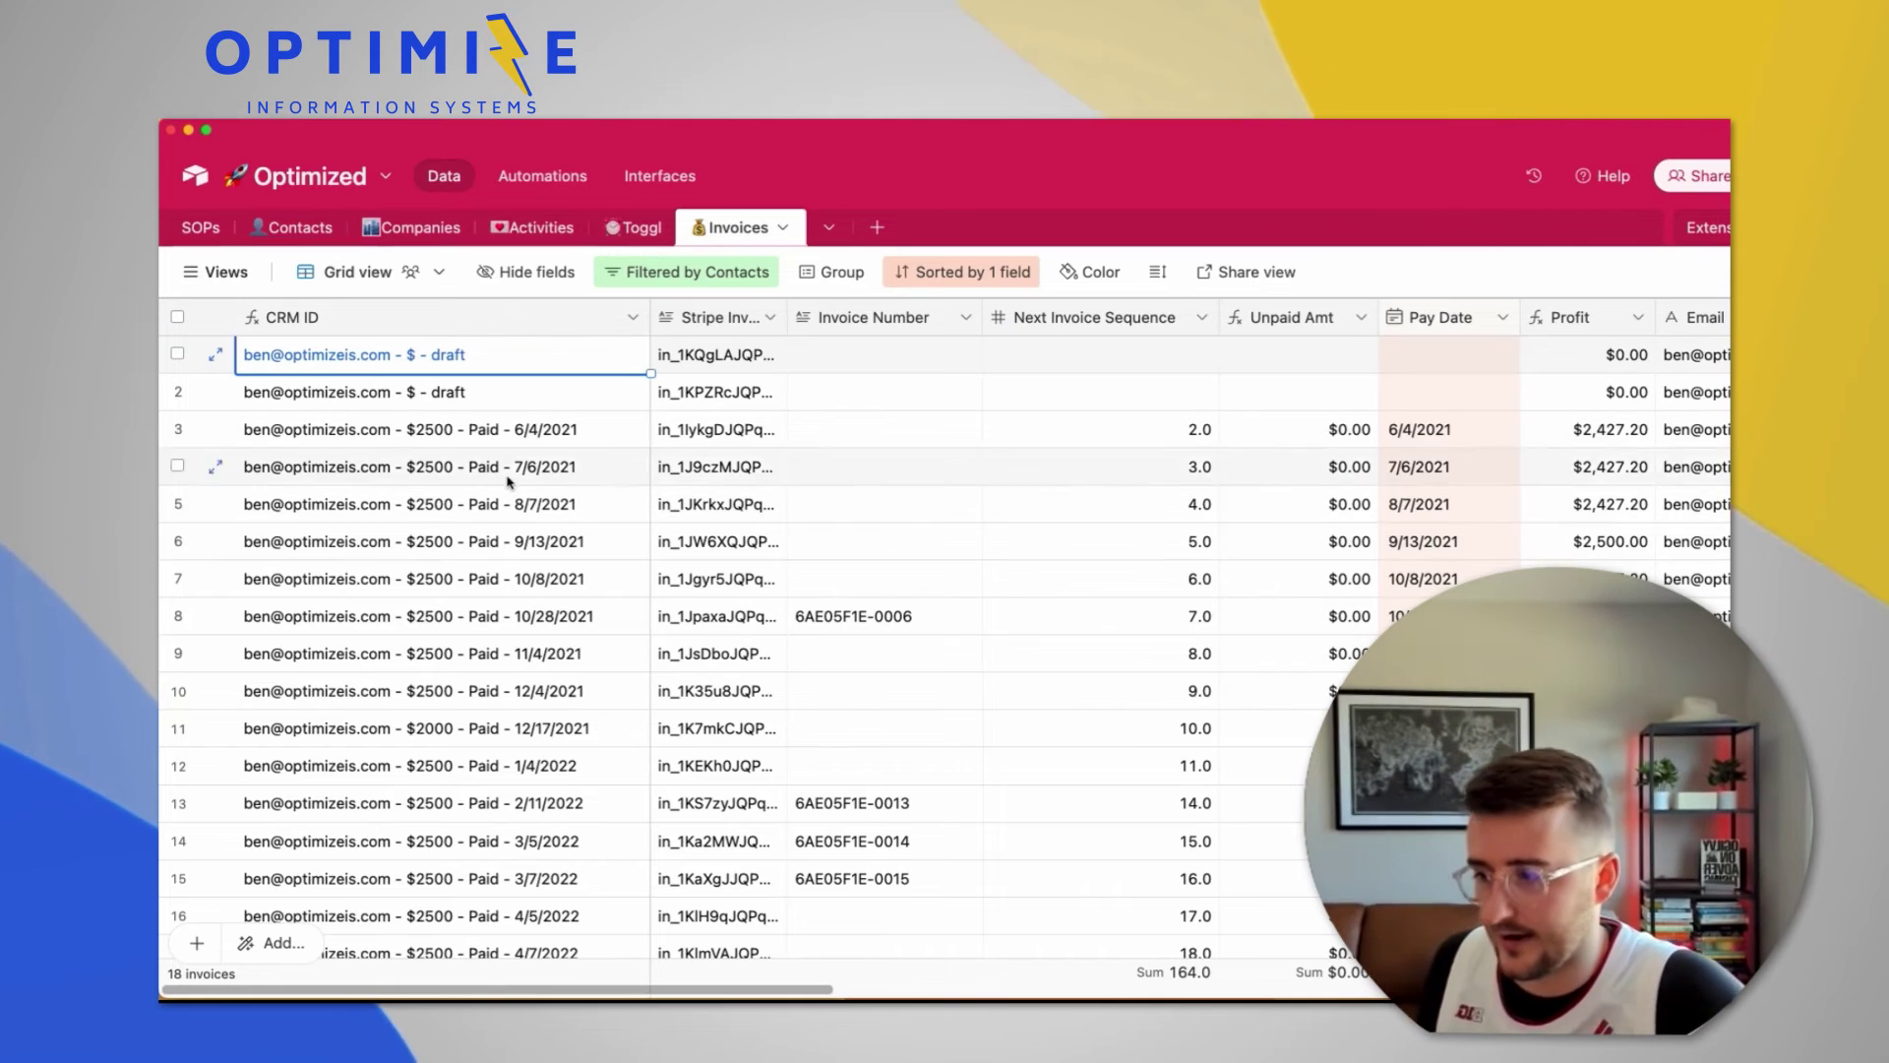
{"action": "left_click", "coordinate": [417, 551]}
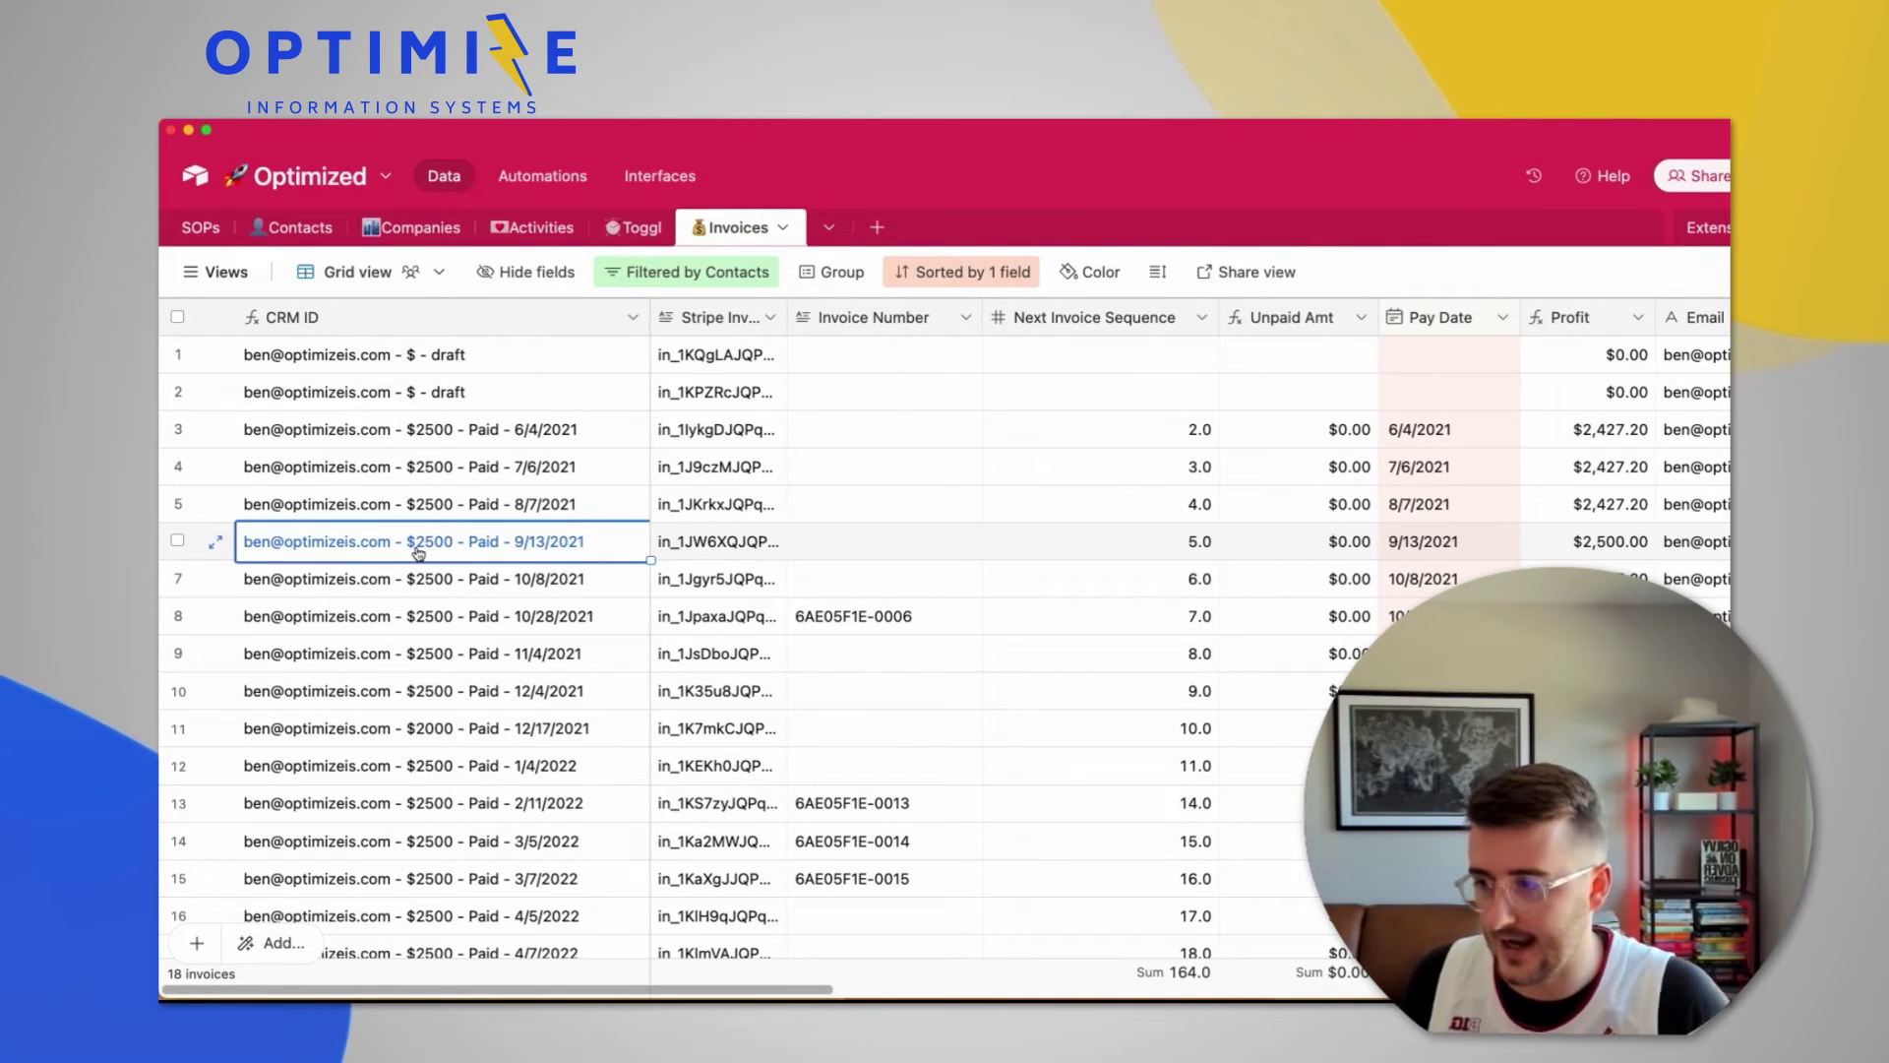
Insert a formula field RECORD_ID() right of CRM ID, named 'DEV | Record ID'.
{"action": "right_click", "coordinate": [423, 317]}
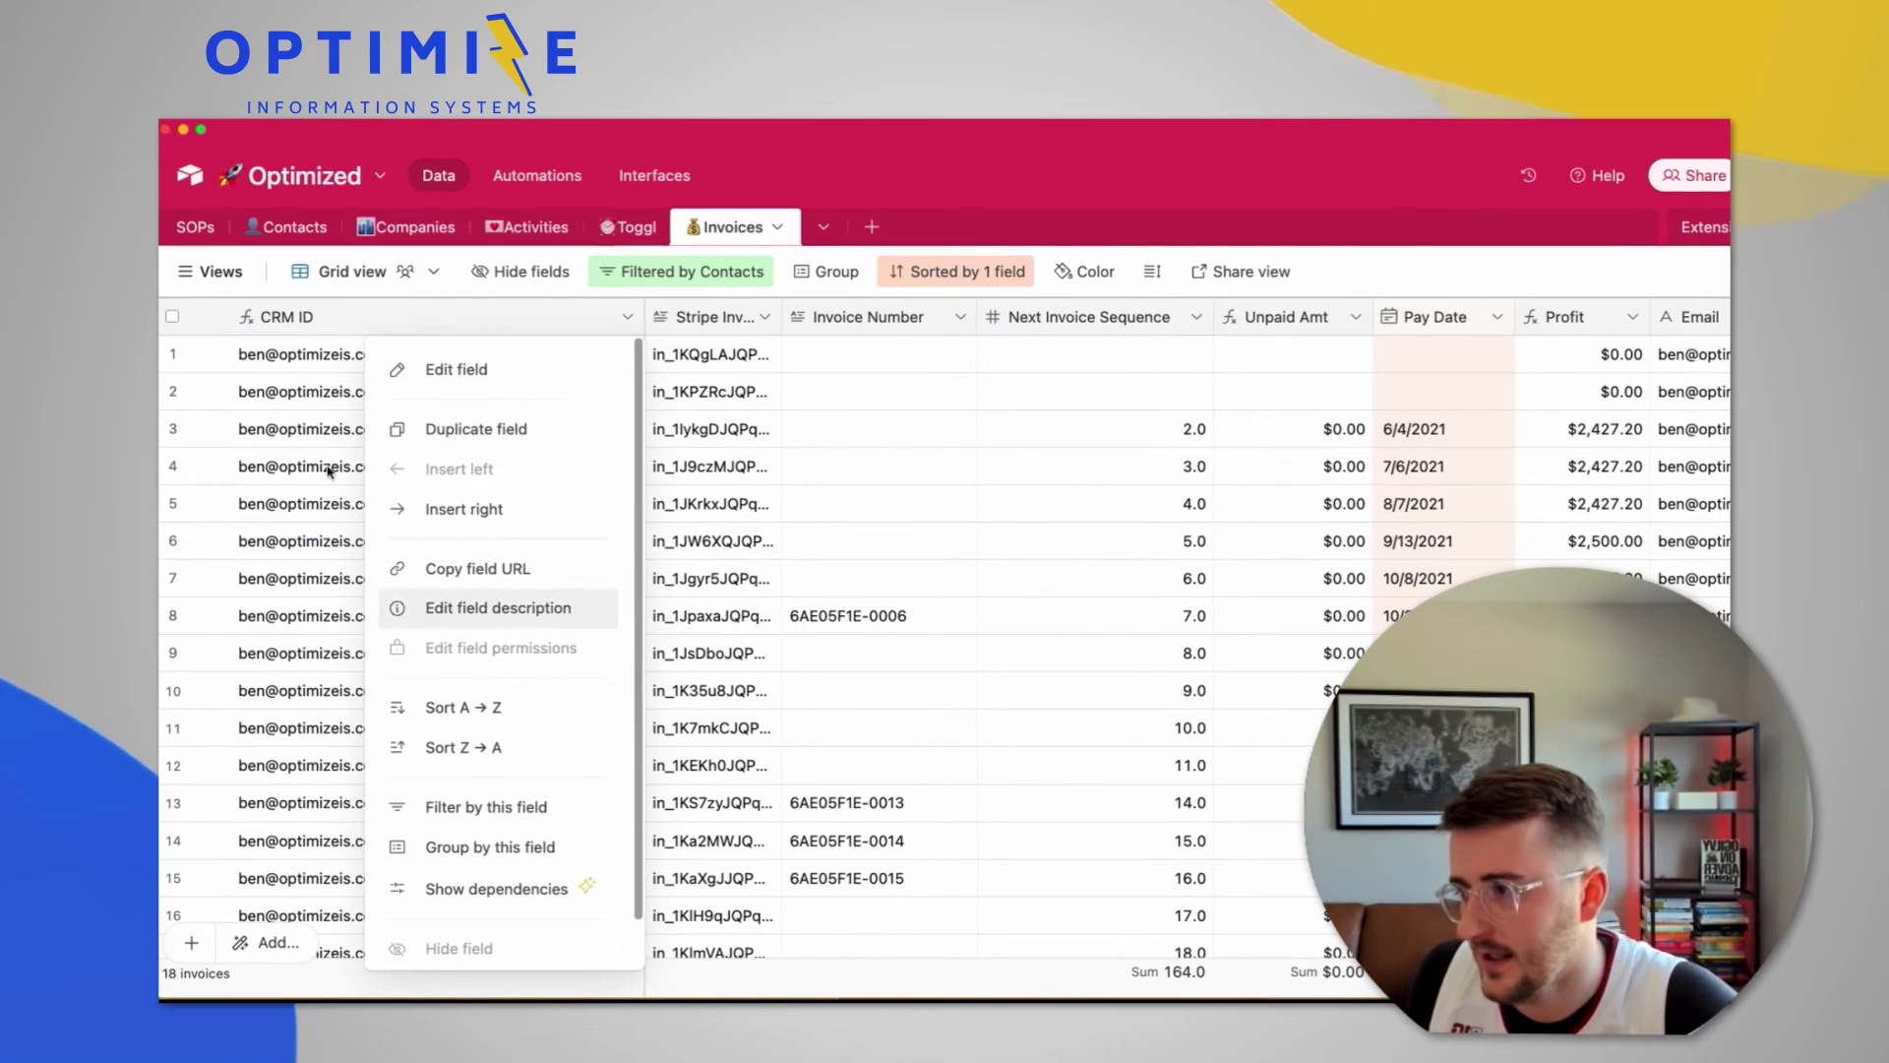
{"action": "left_click", "coordinate": [429, 506]}
{"action": "left_click", "coordinate": [742, 436]}
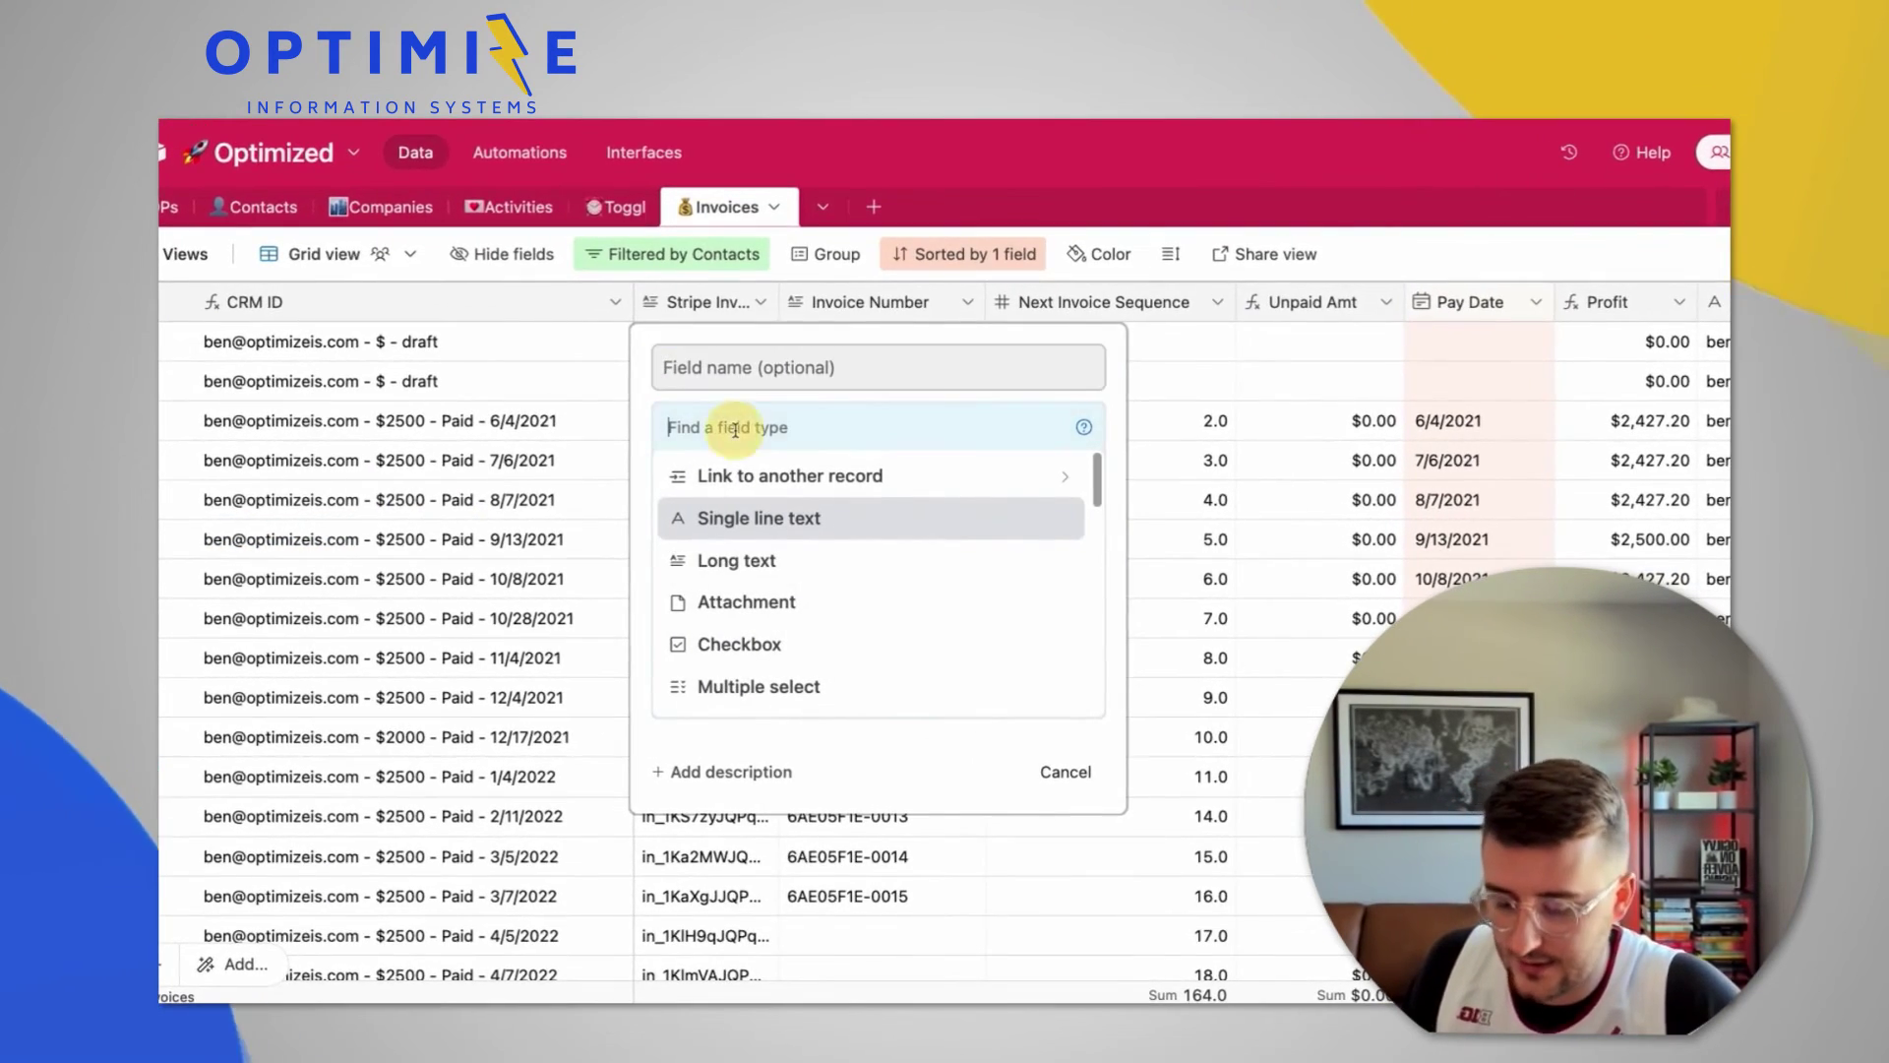
{"action": "type", "text": "f"}
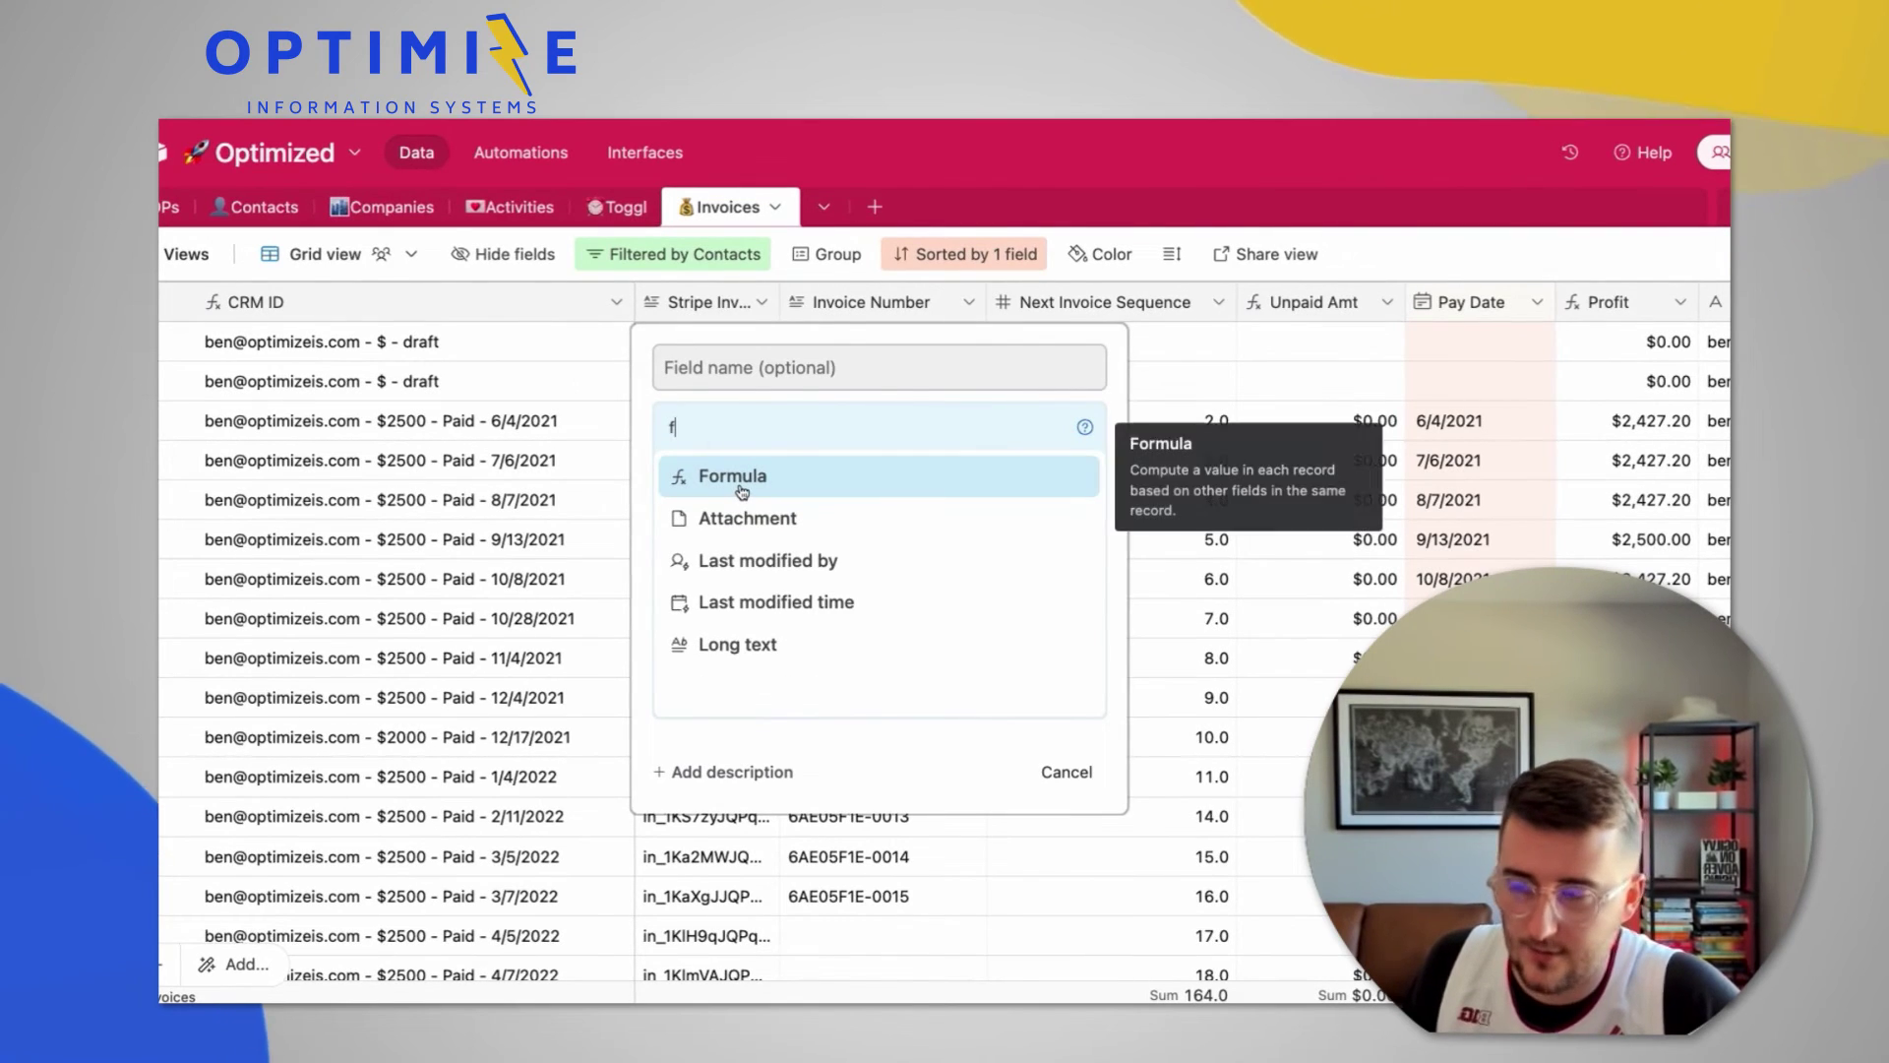
{"action": "left_click", "coordinate": [742, 482]}
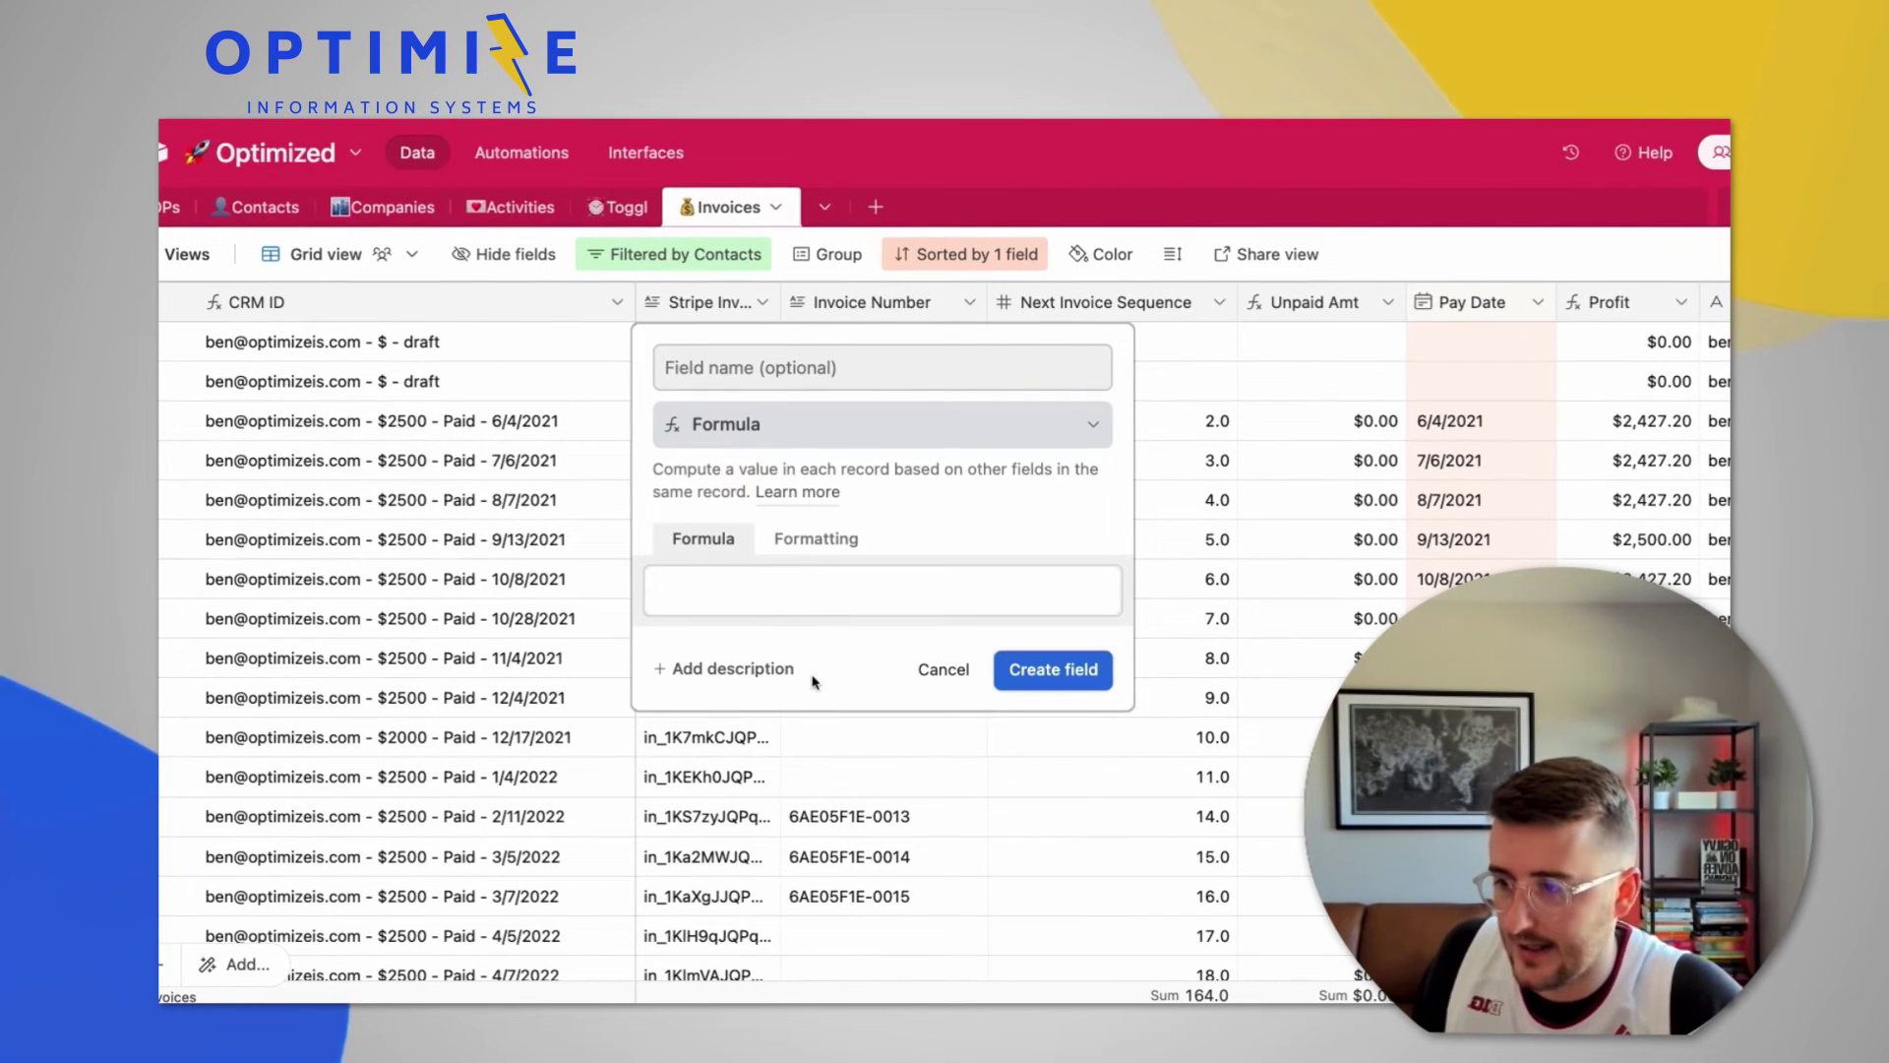
{"action": "left_click", "coordinate": [773, 610]}
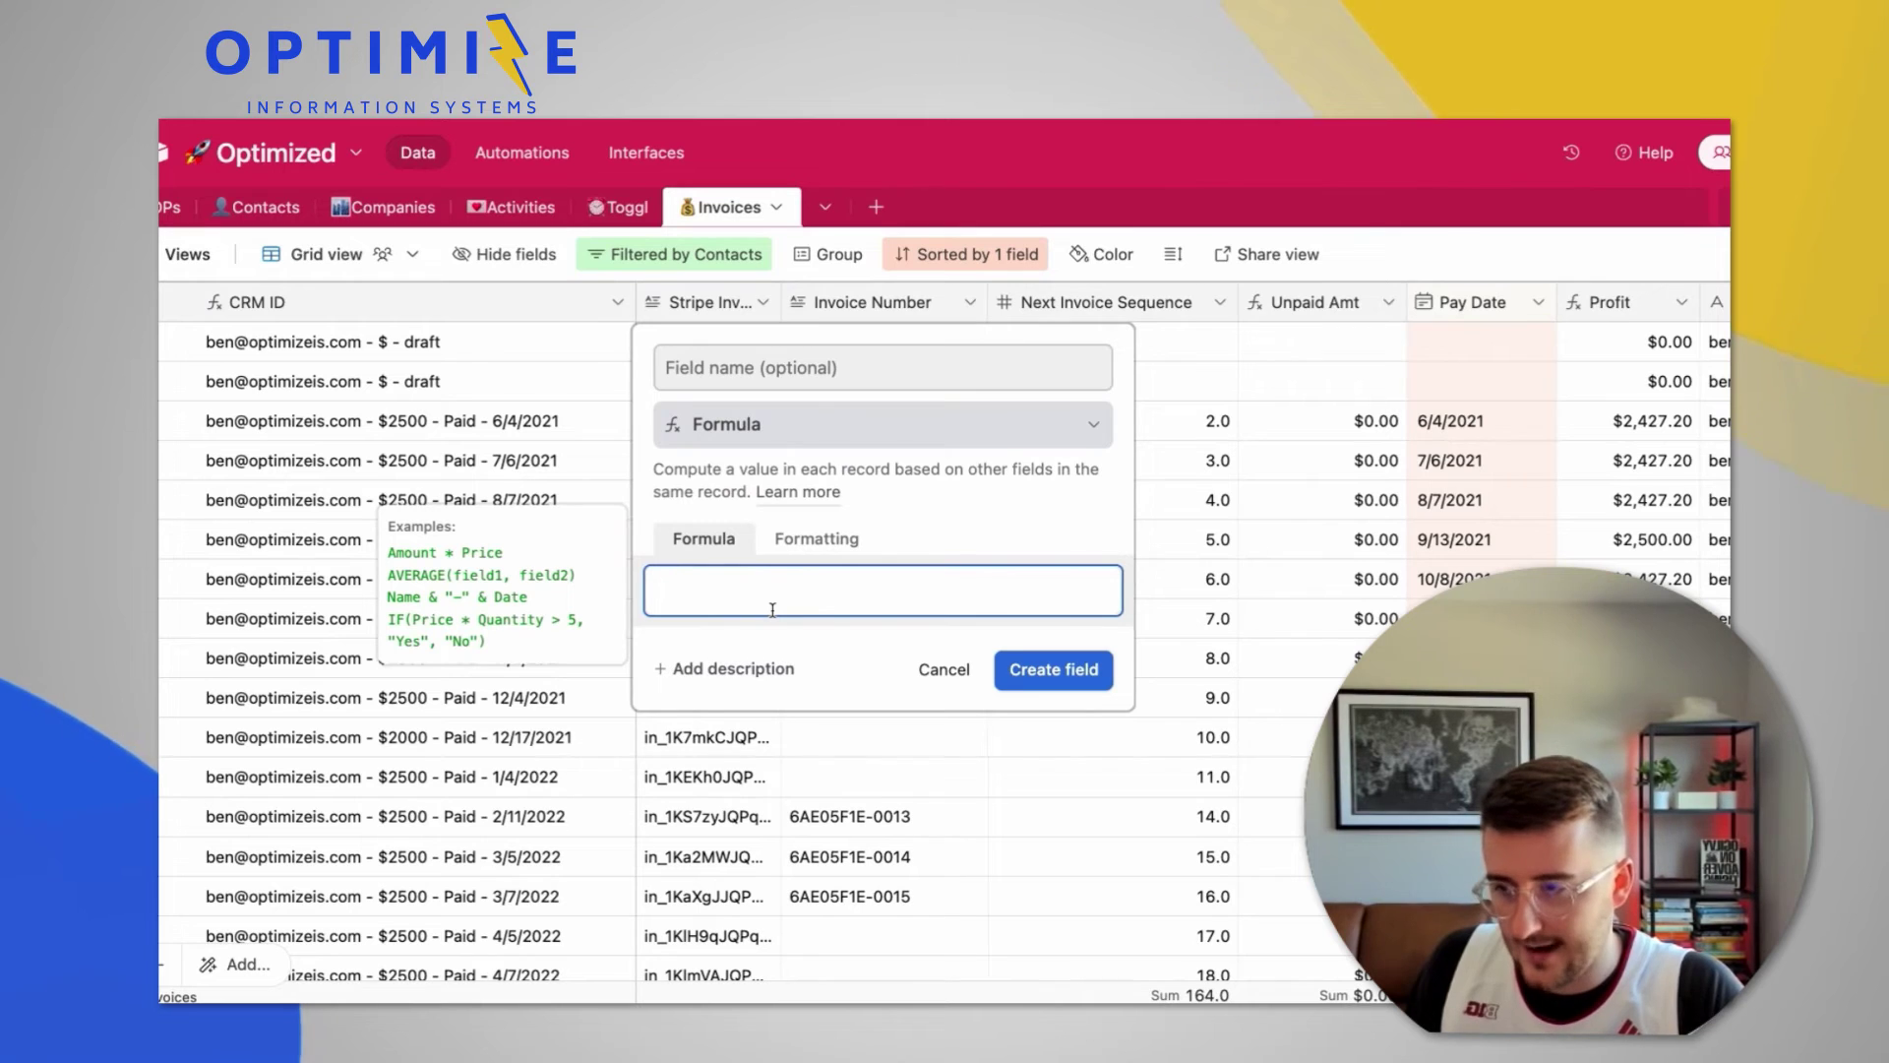
{"action": "type", "text": "reco"}
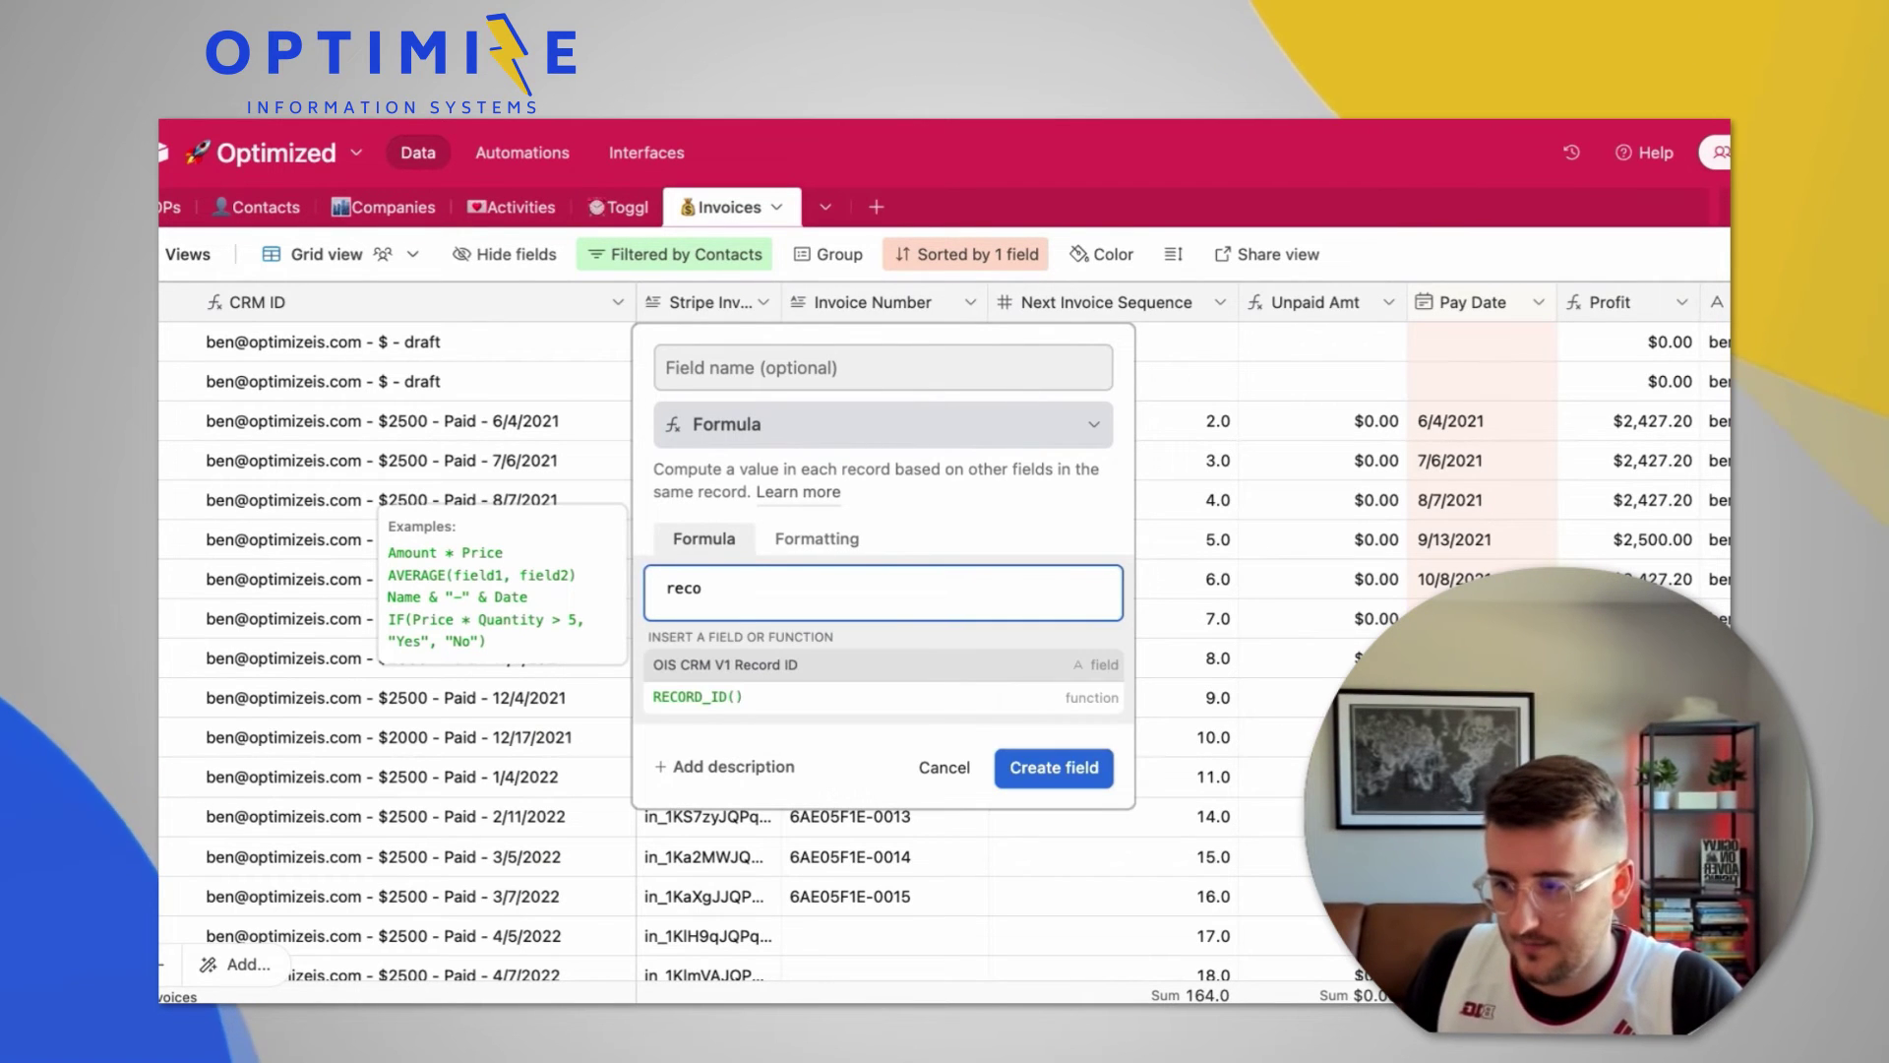
{"action": "left_click", "coordinate": [726, 698]}
{"action": "type", "text": ")"}
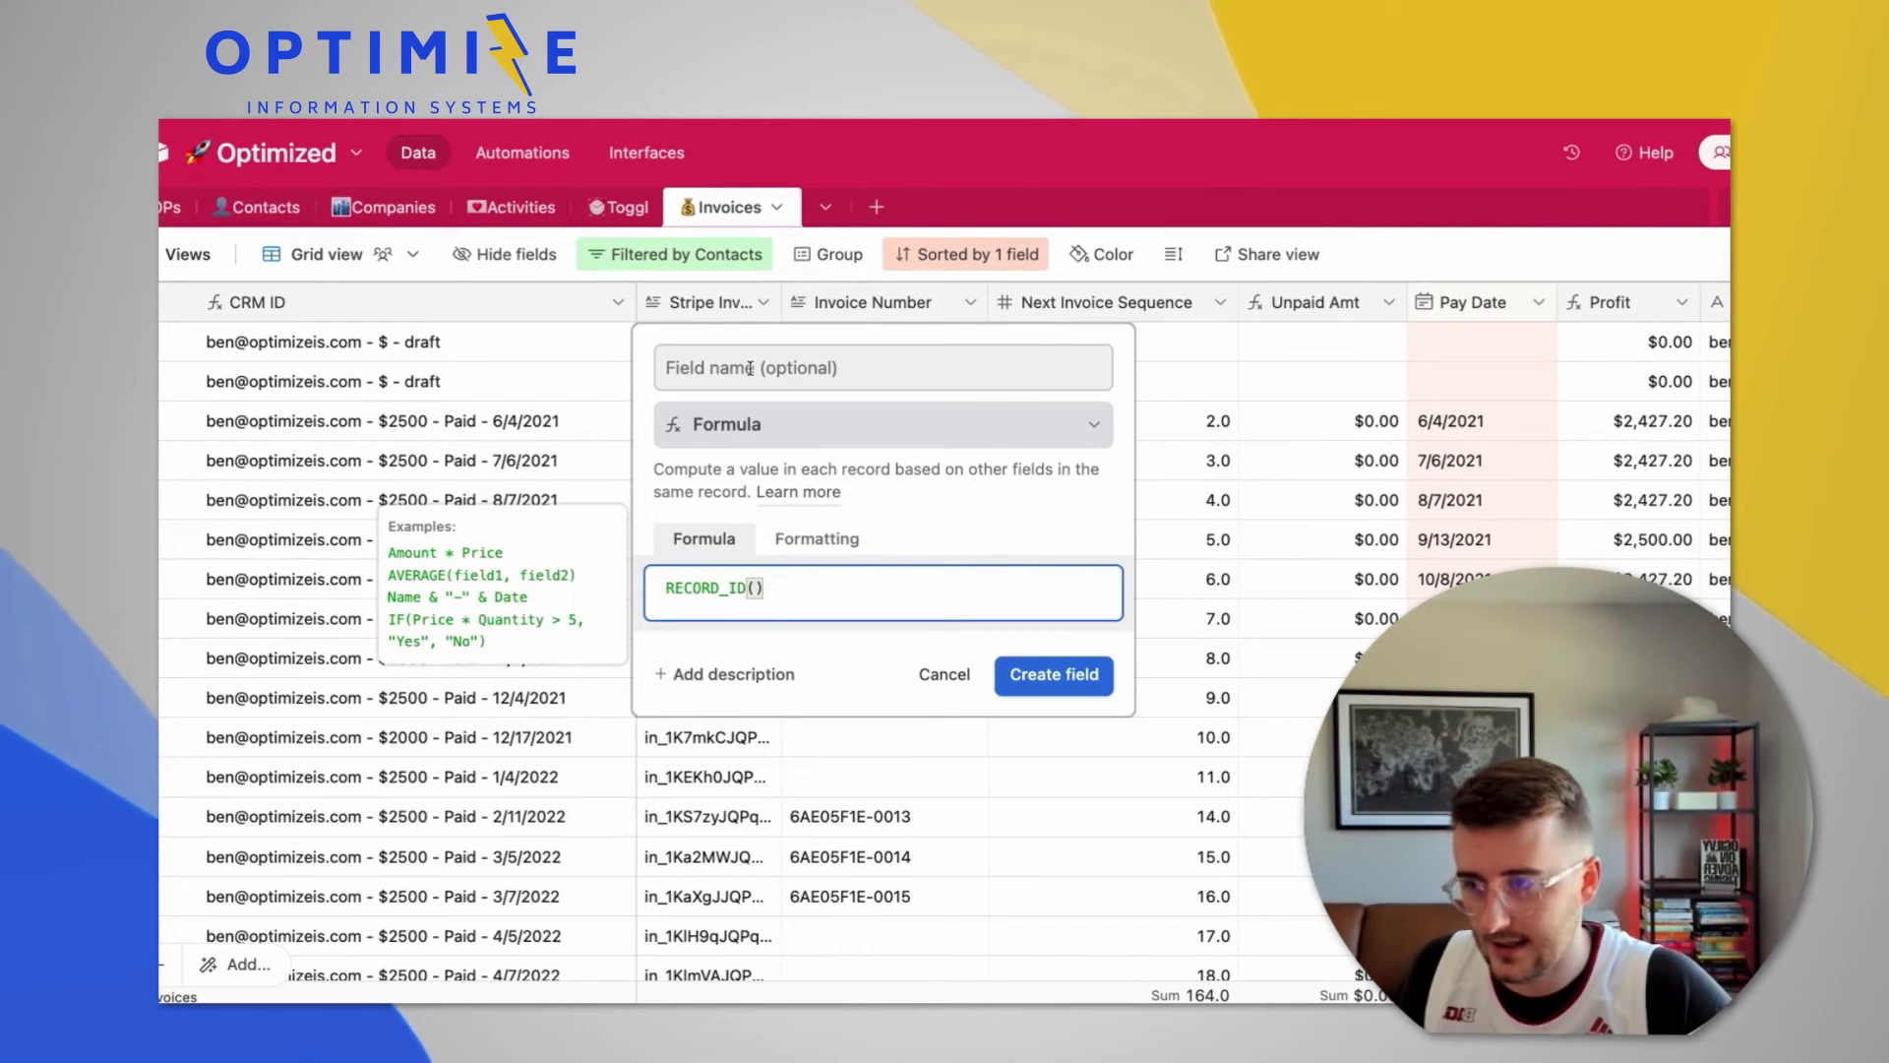
{"action": "left_click", "coordinate": [750, 368]}
{"action": "type", "text": "DEV "}
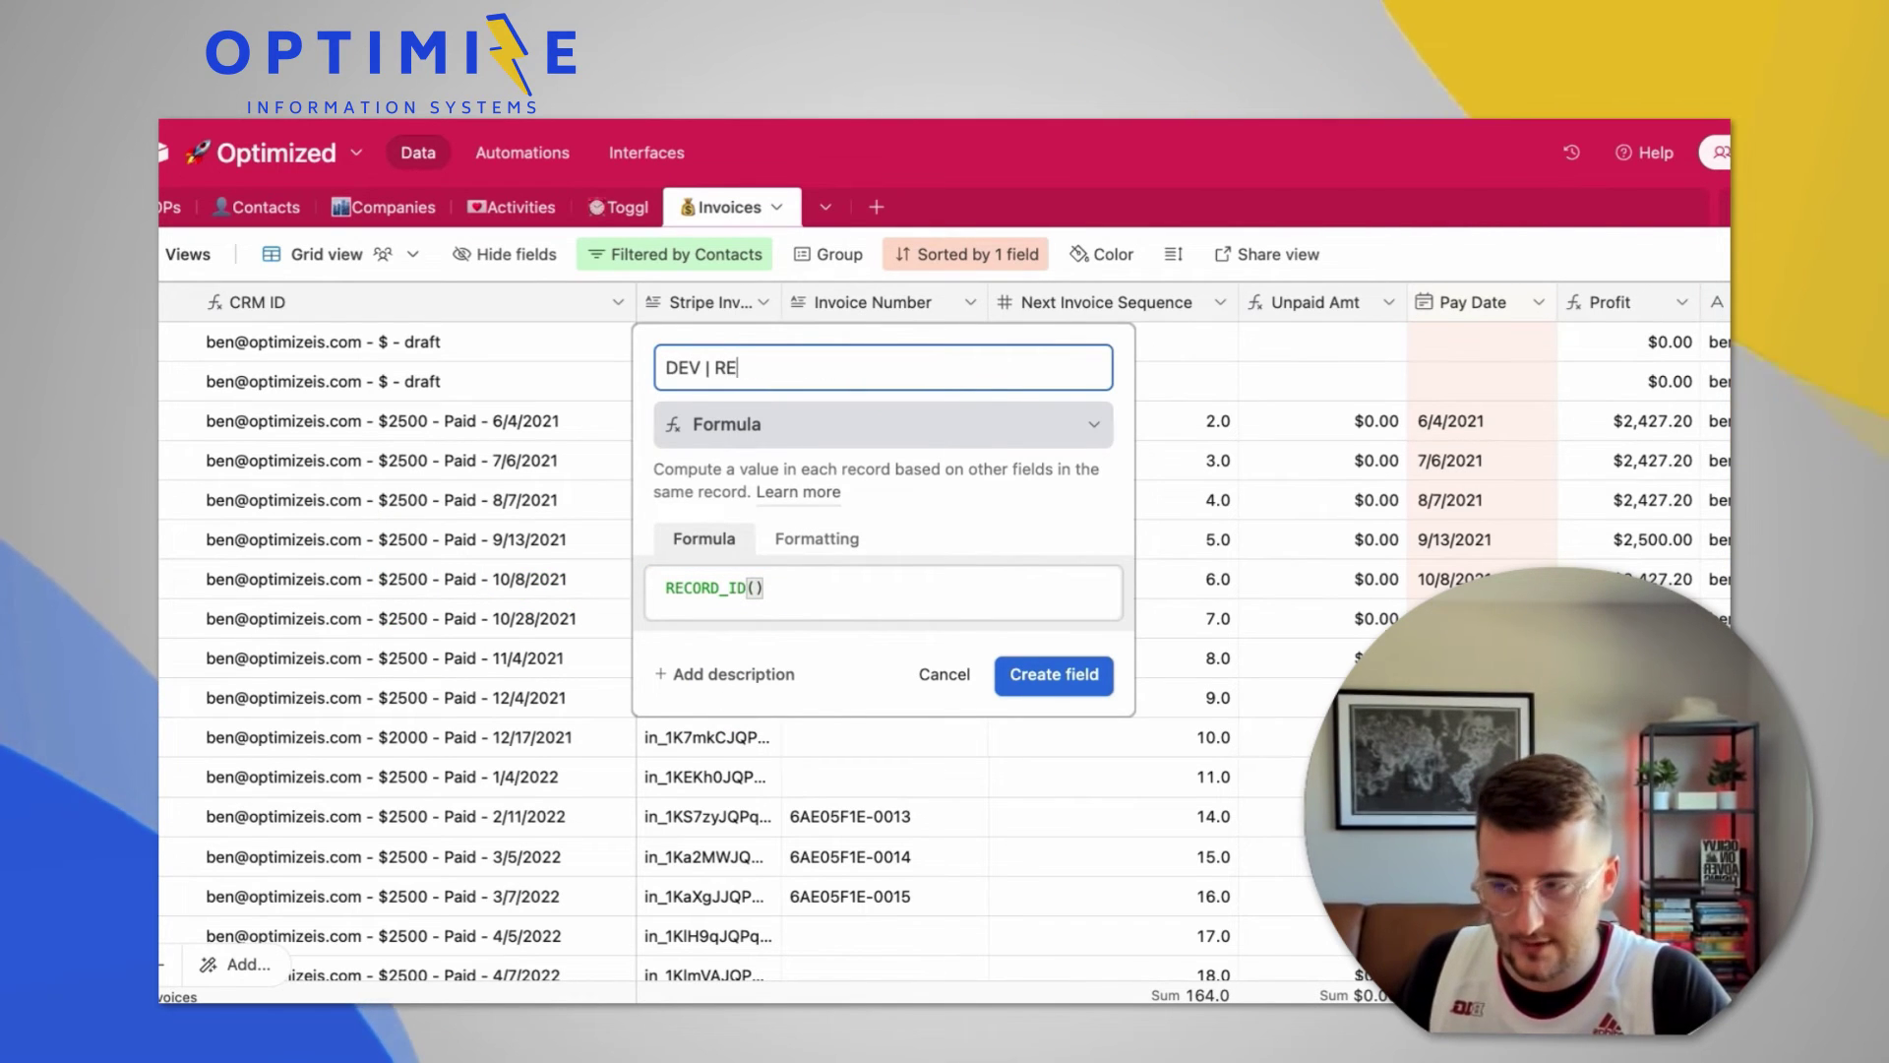
{"action": "type", "text": "| Record ID"}
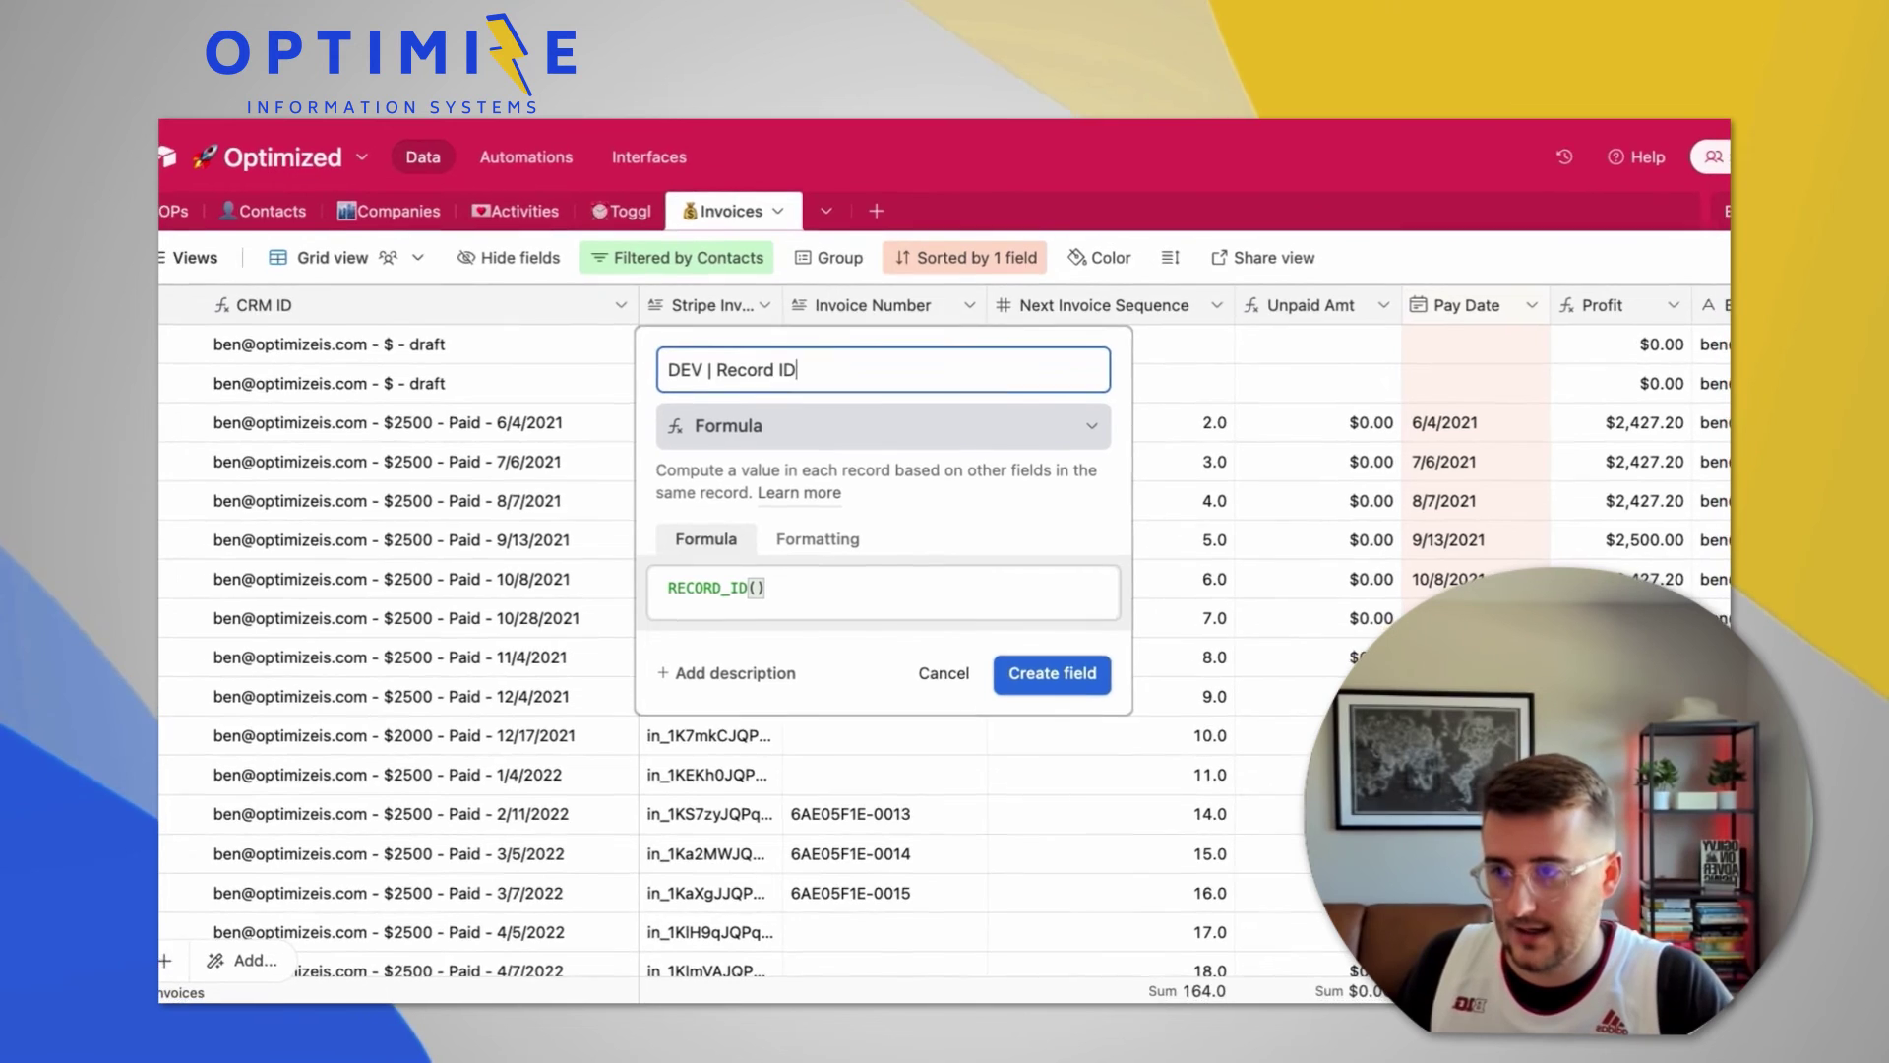
{"action": "key", "text": "Return"}
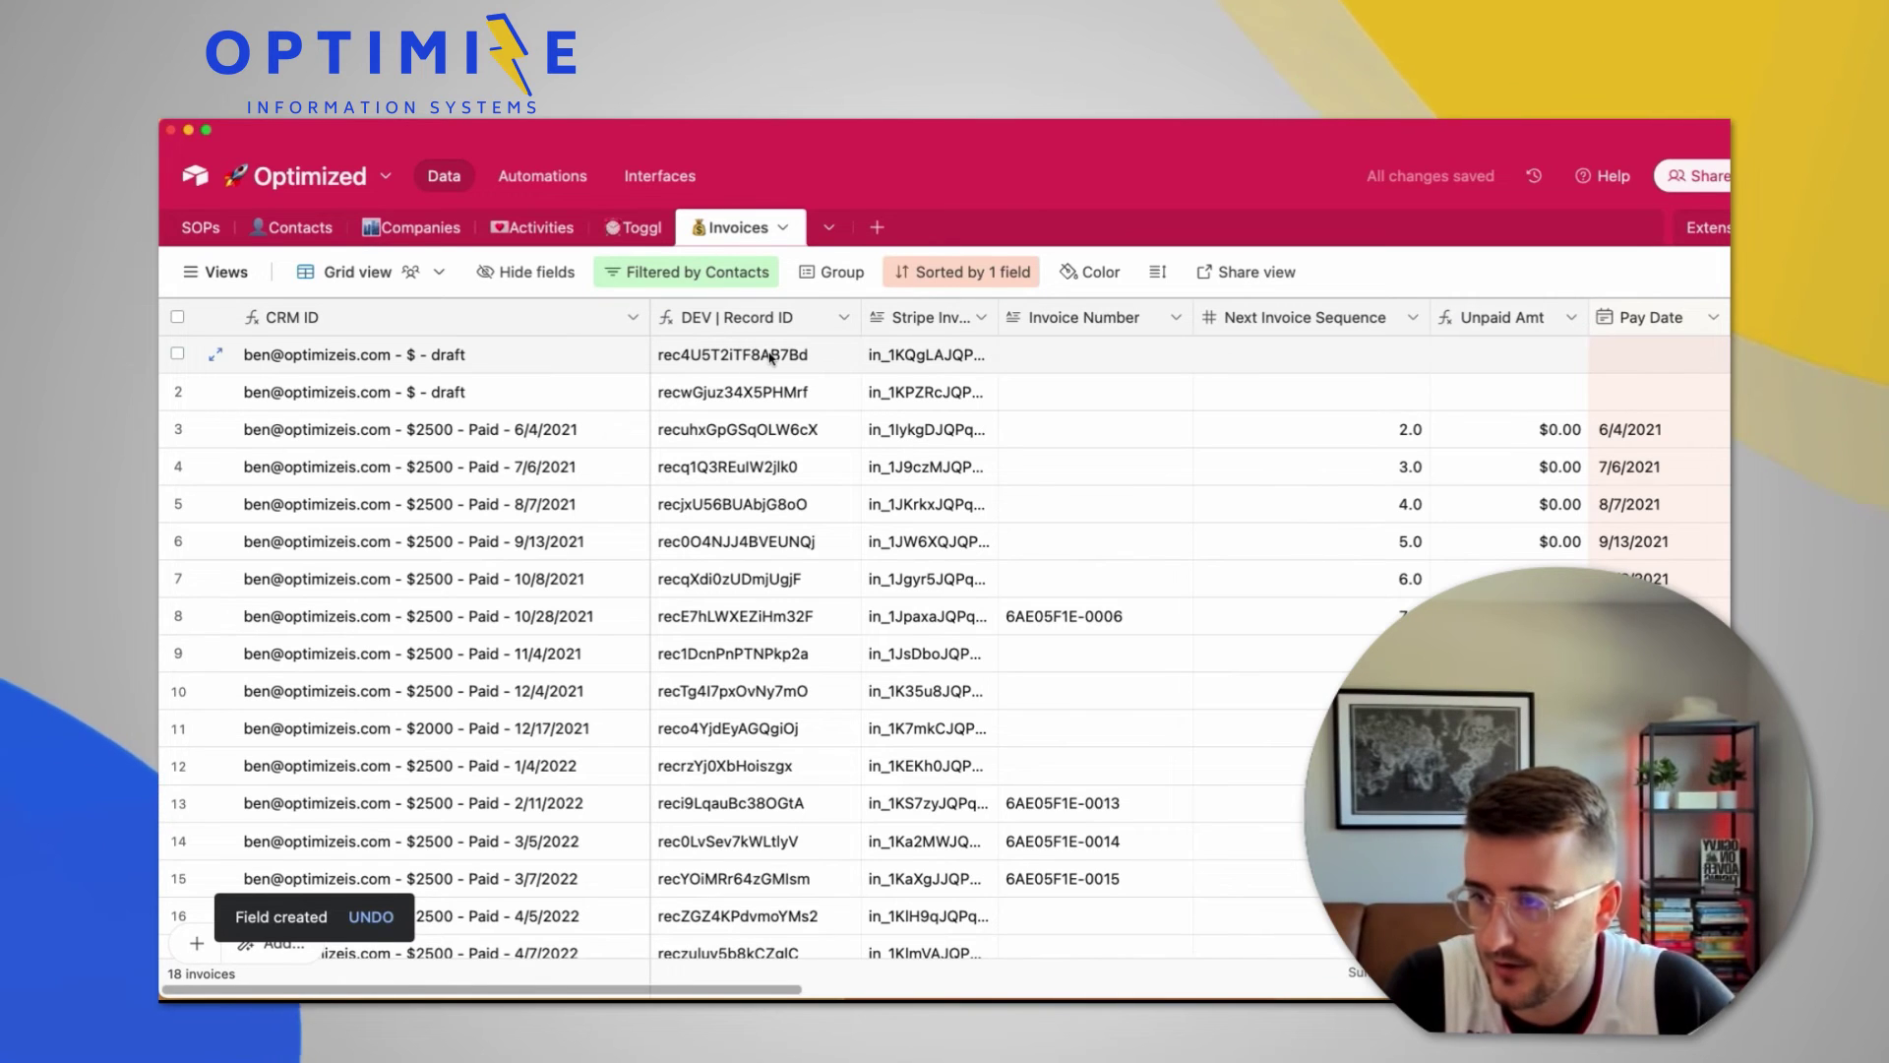
{"action": "left_click", "coordinate": [770, 357]}
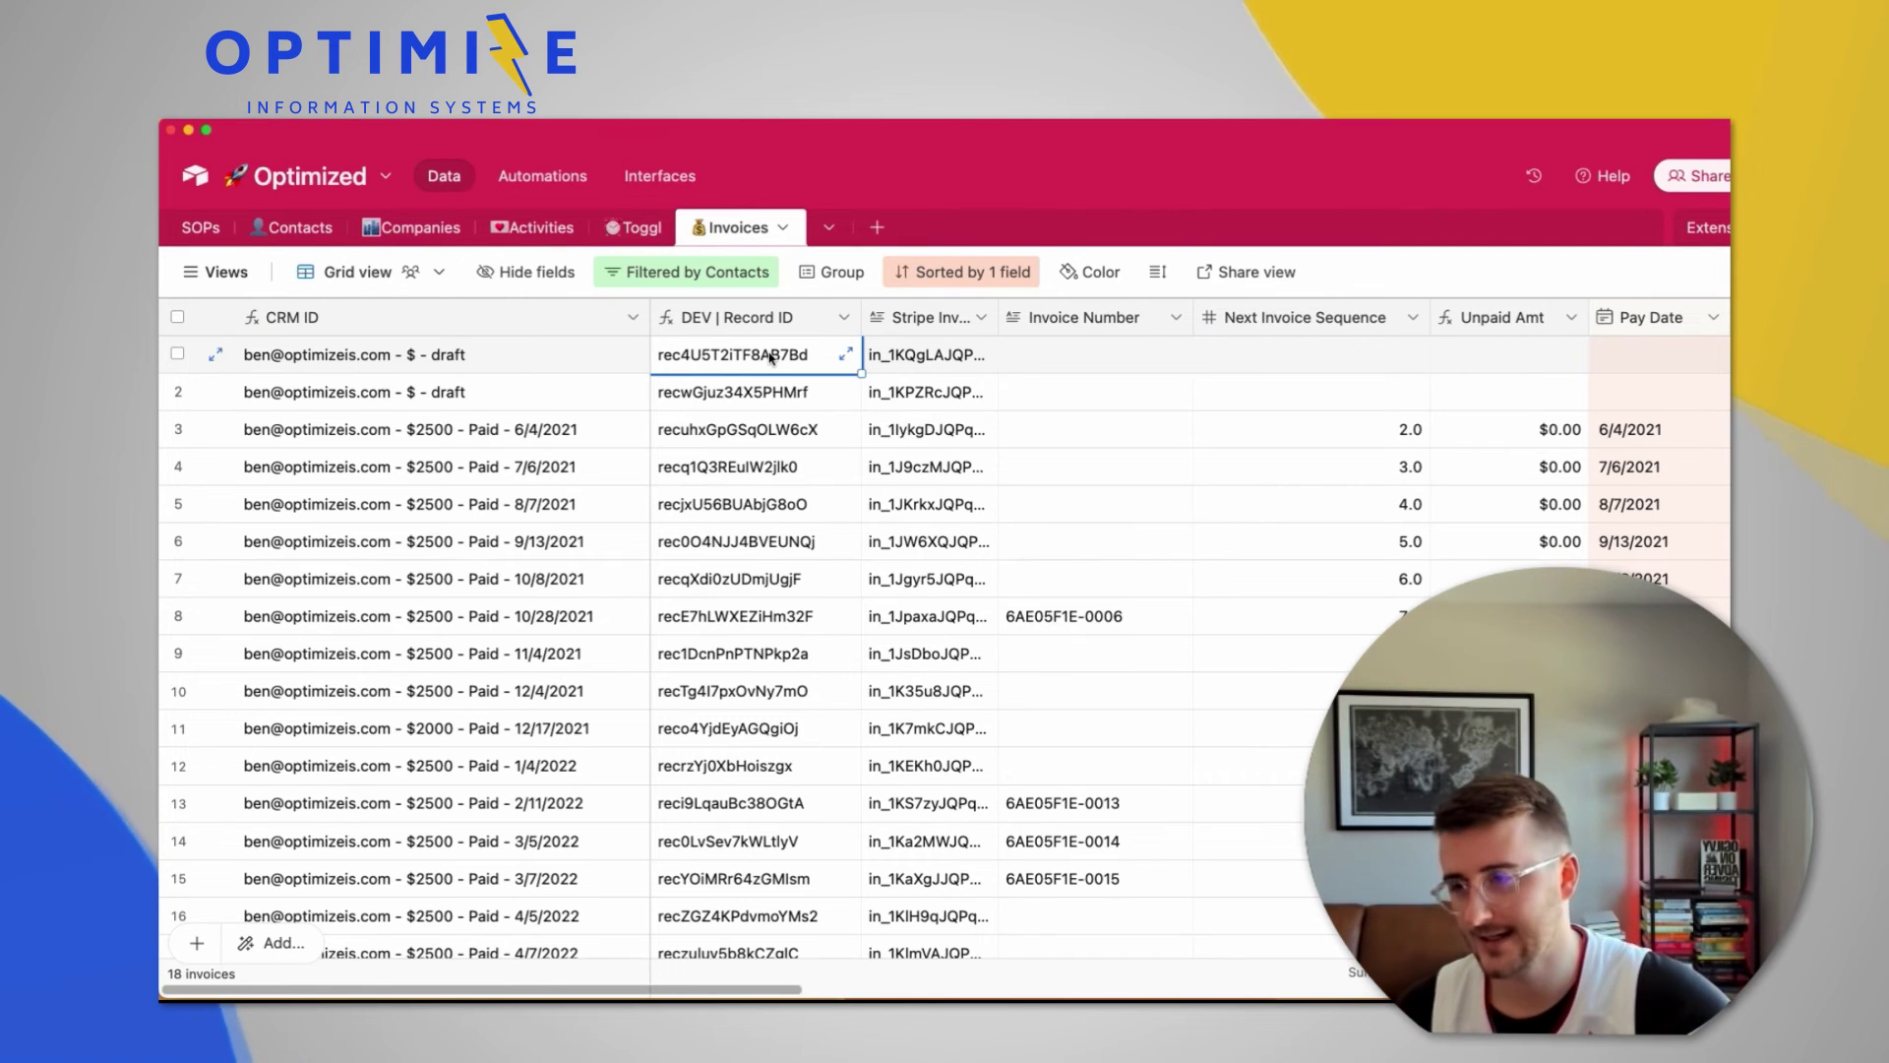
Insert an Autonumber field named ID right of DEV | Record ID and narrow its column.
{"action": "right_click", "coordinate": [748, 317]}
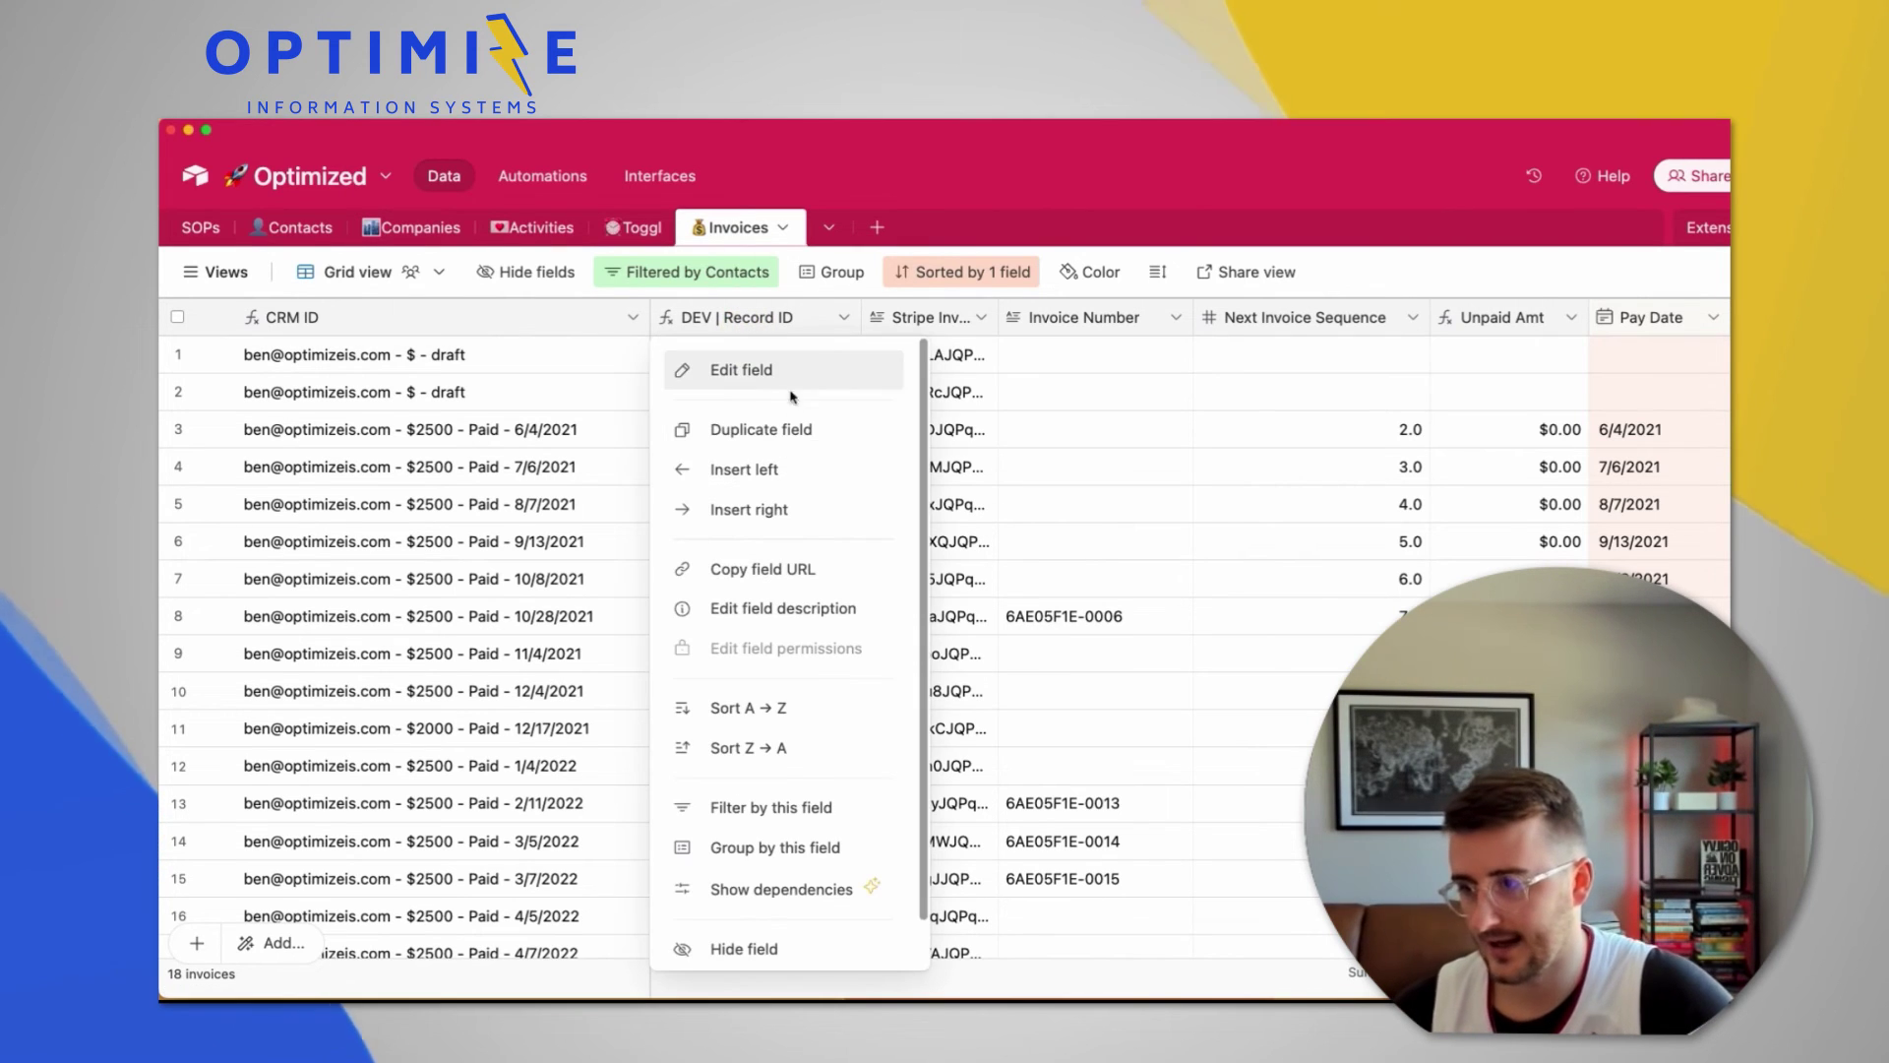
{"action": "left_click", "coordinate": [763, 509]}
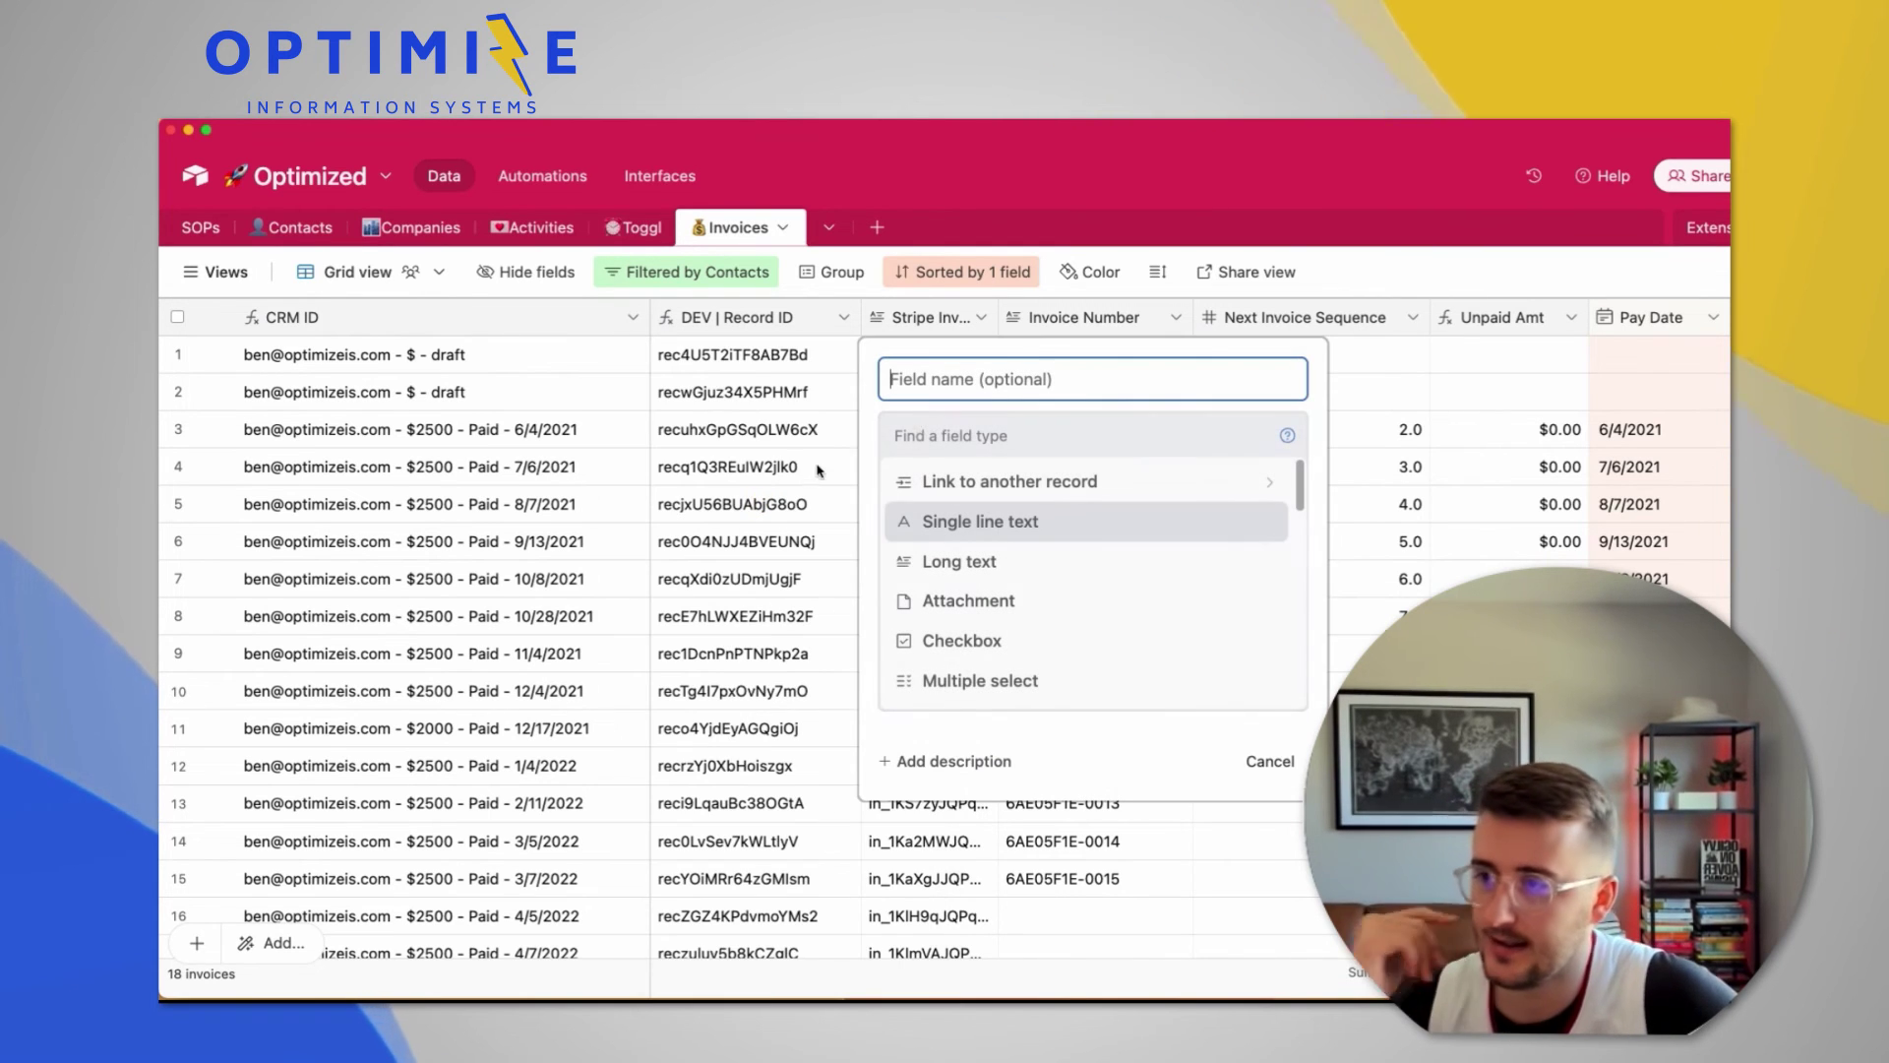
{"action": "left_click", "coordinate": [932, 435]}
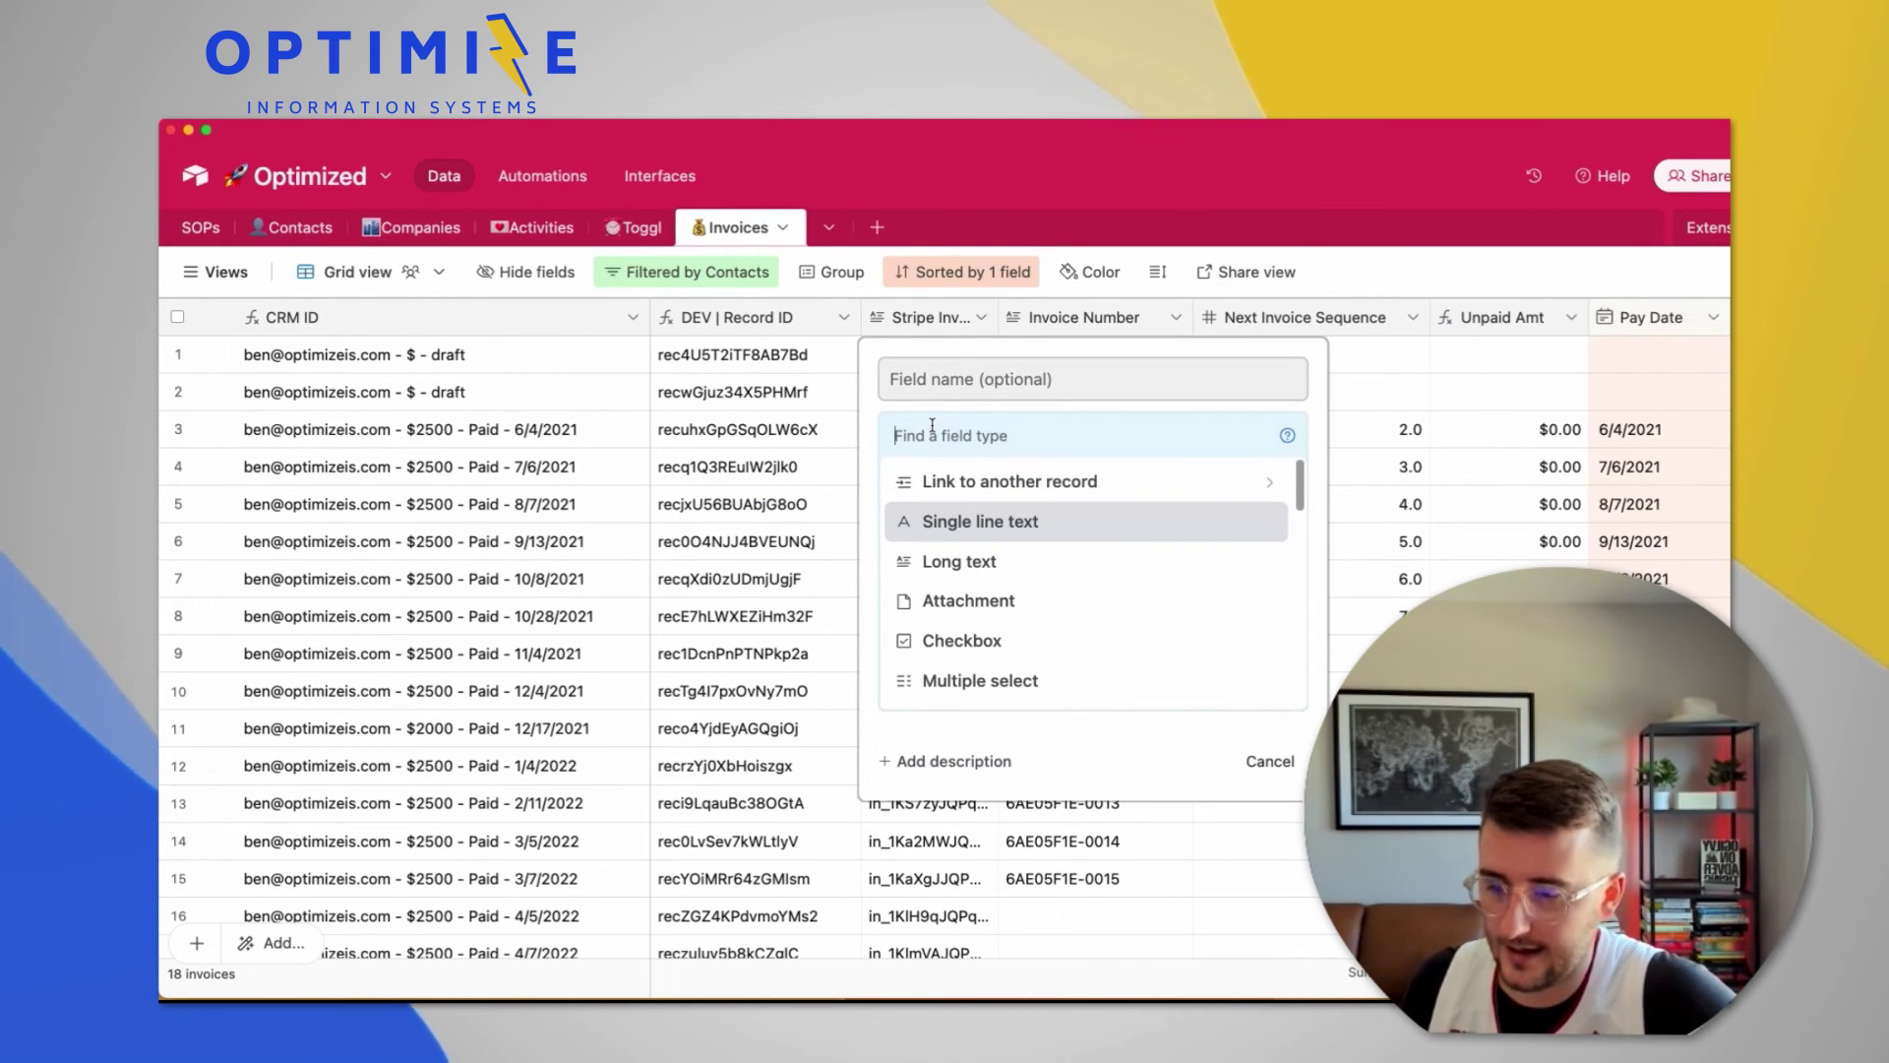
{"action": "type", "text": "aut"}
{"action": "key", "text": "Return"}
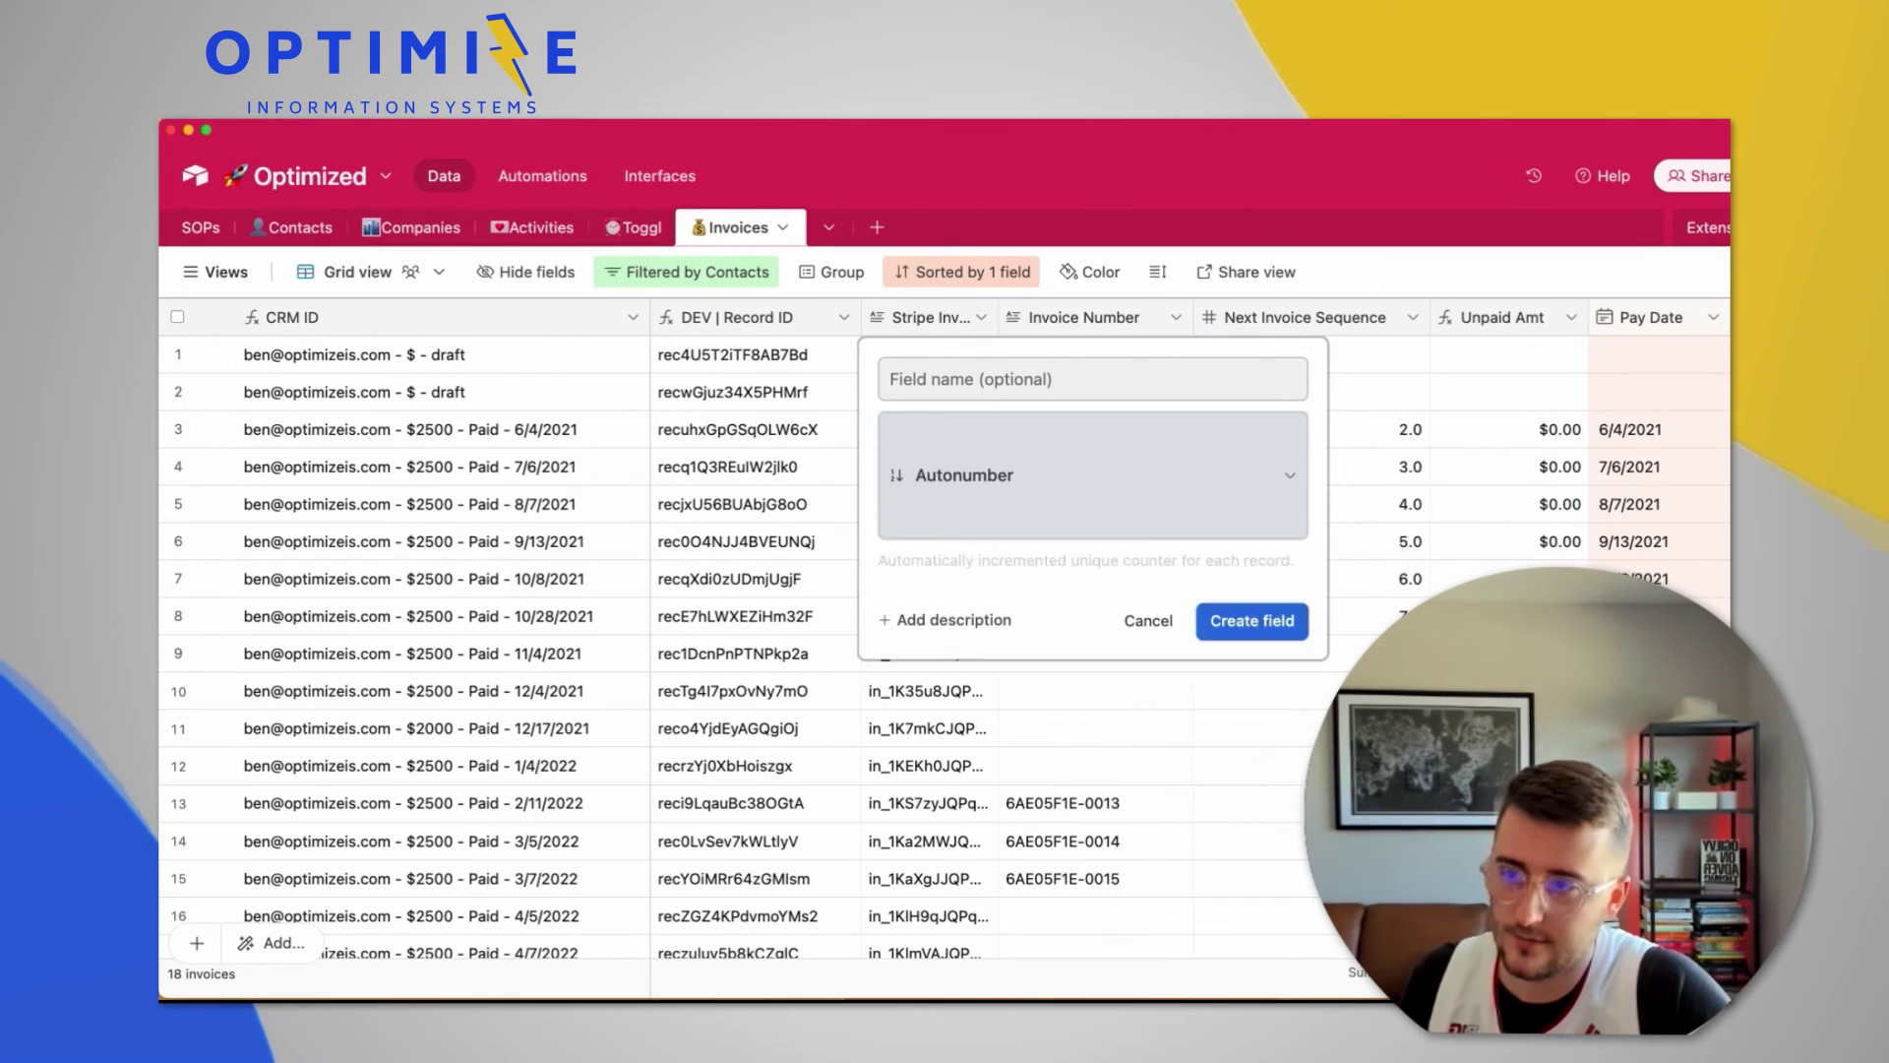
{"action": "left_click", "coordinate": [1276, 542]}
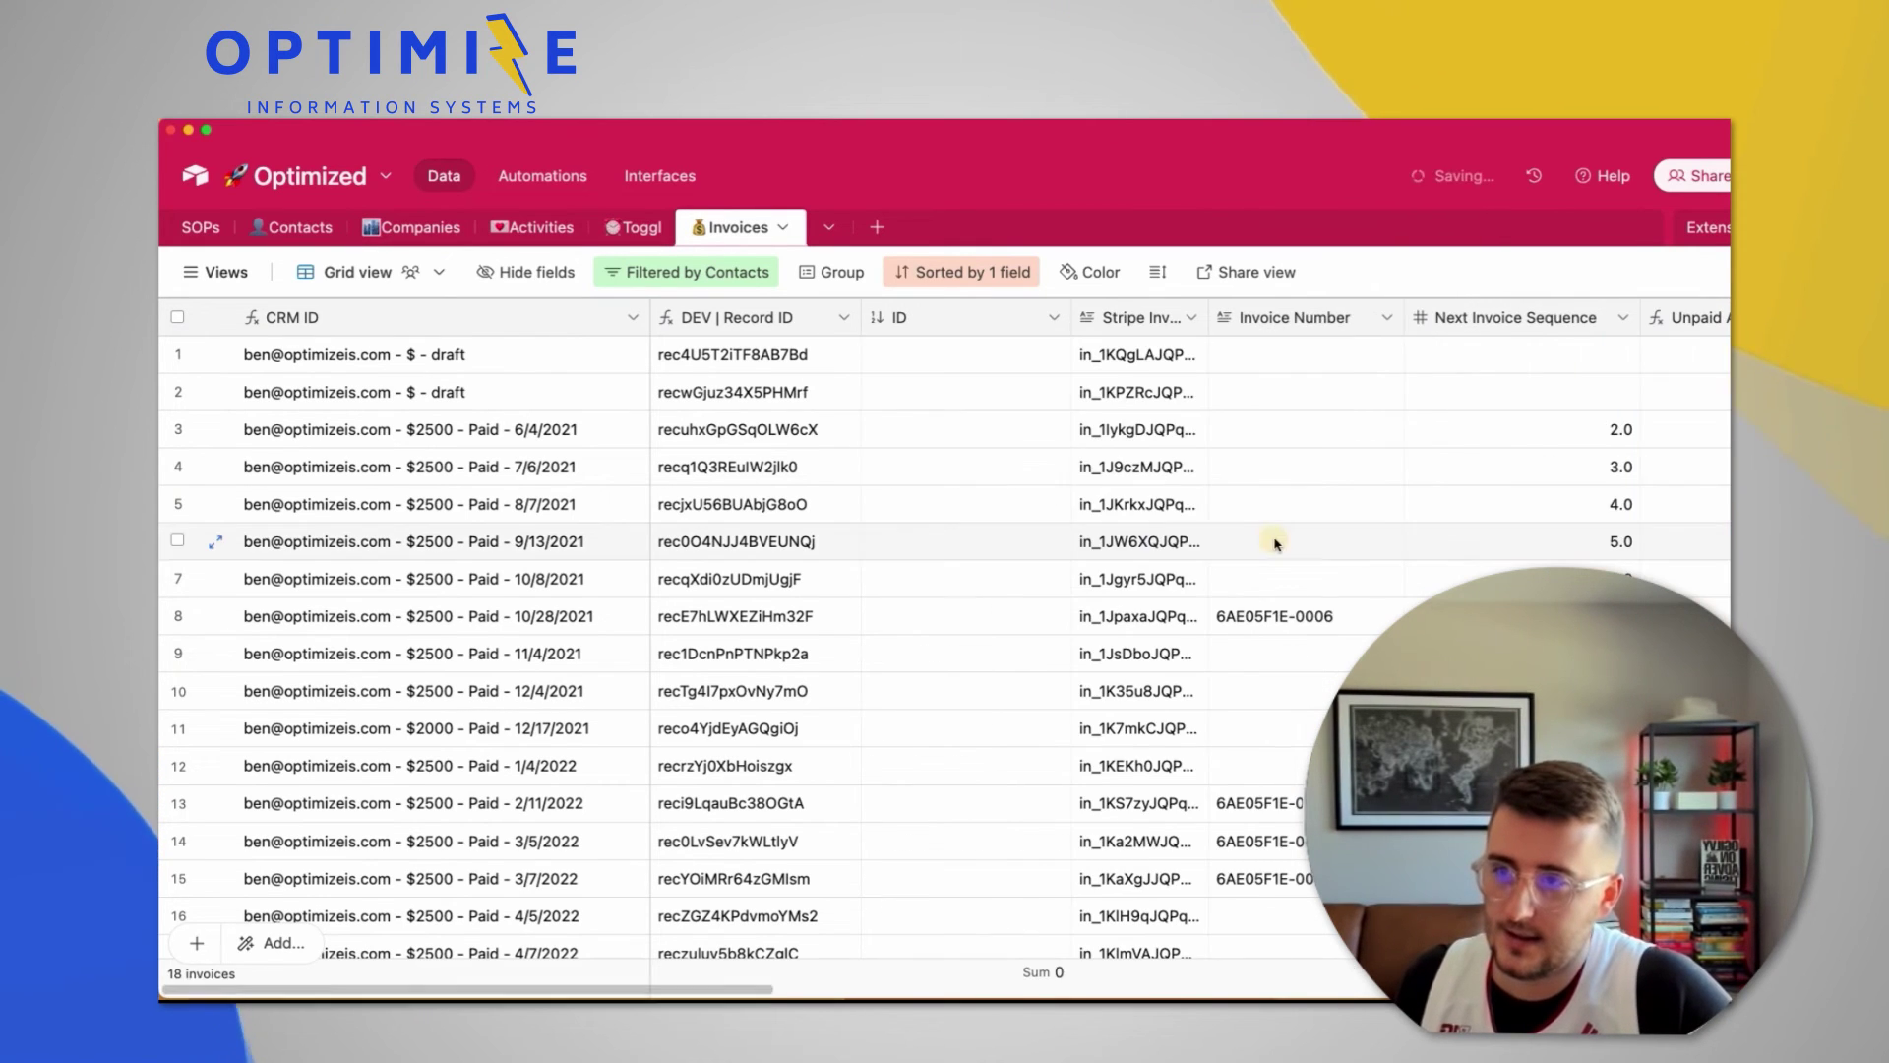
{"action": "left_click_drag", "start_coordinate": [1072, 325], "coordinate": [1008, 346]}
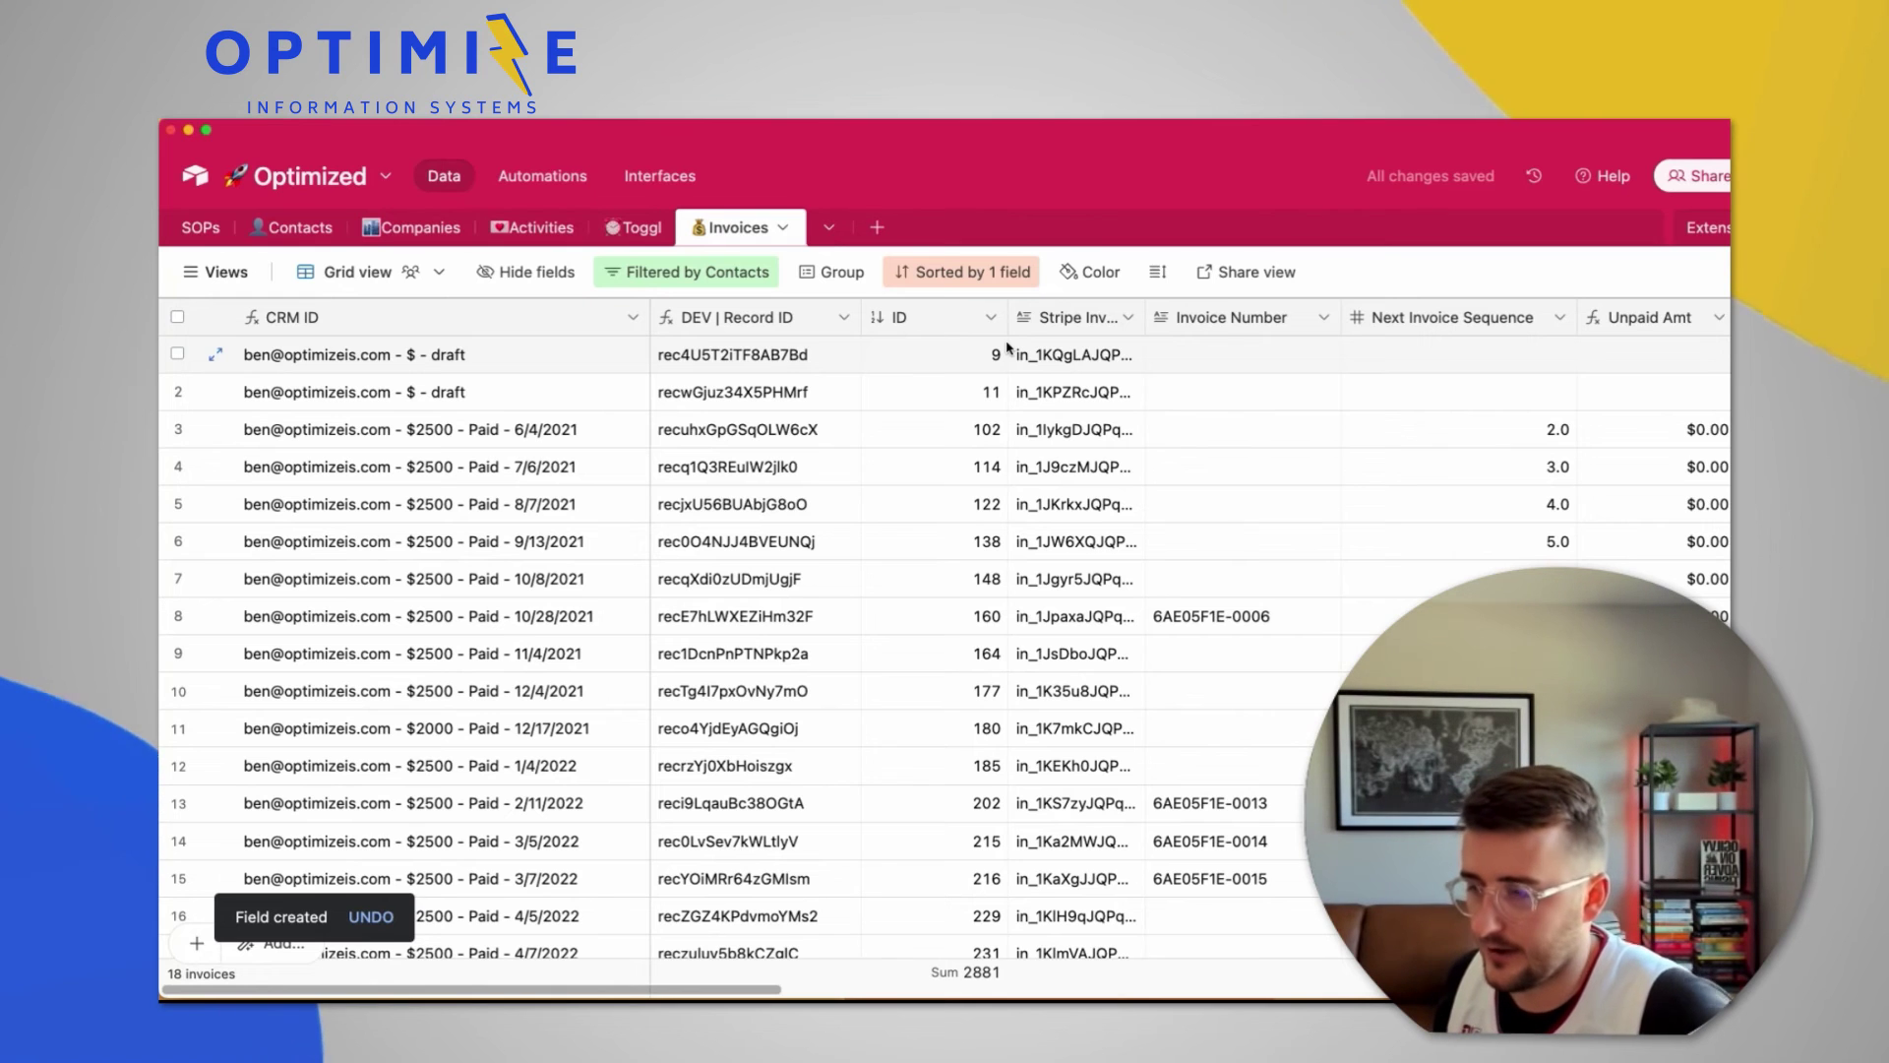
{"action": "left_click", "coordinate": [1004, 350]}
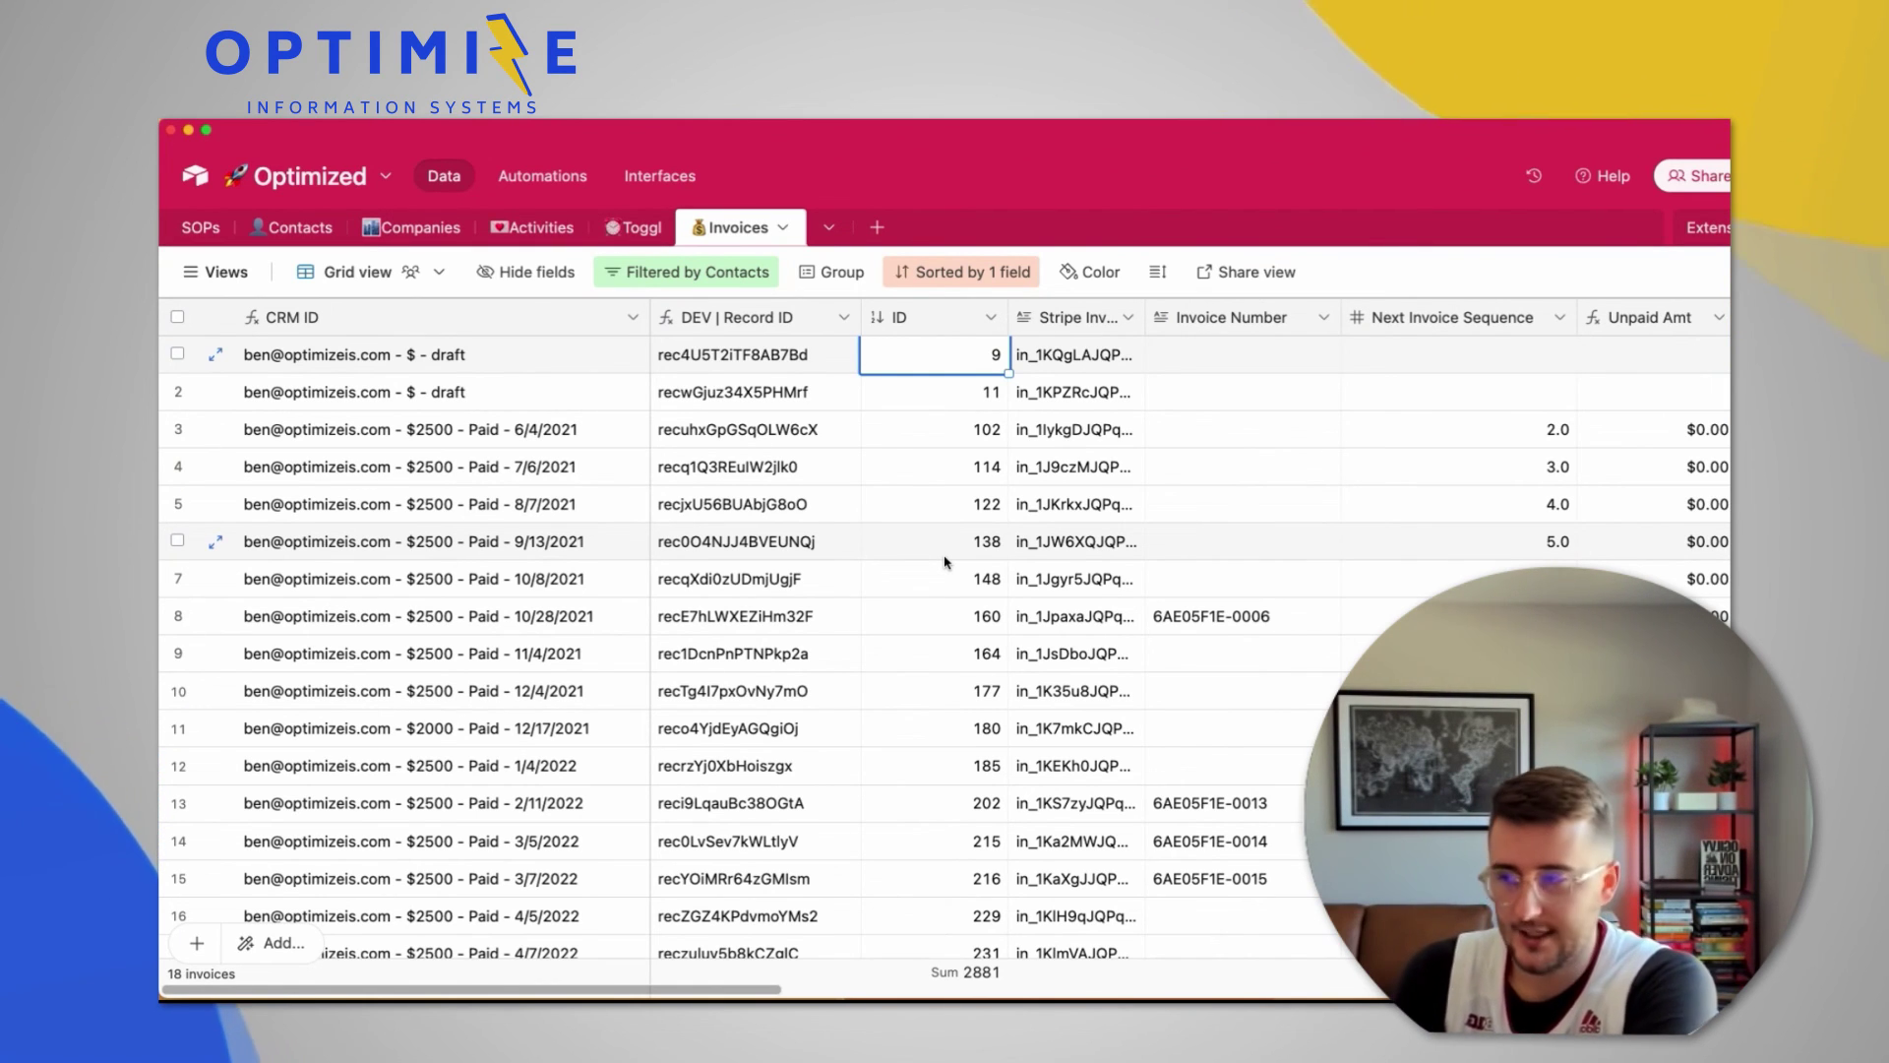
{"action": "left_click", "coordinate": [421, 315]}
{"action": "left_click", "coordinate": [747, 316]}
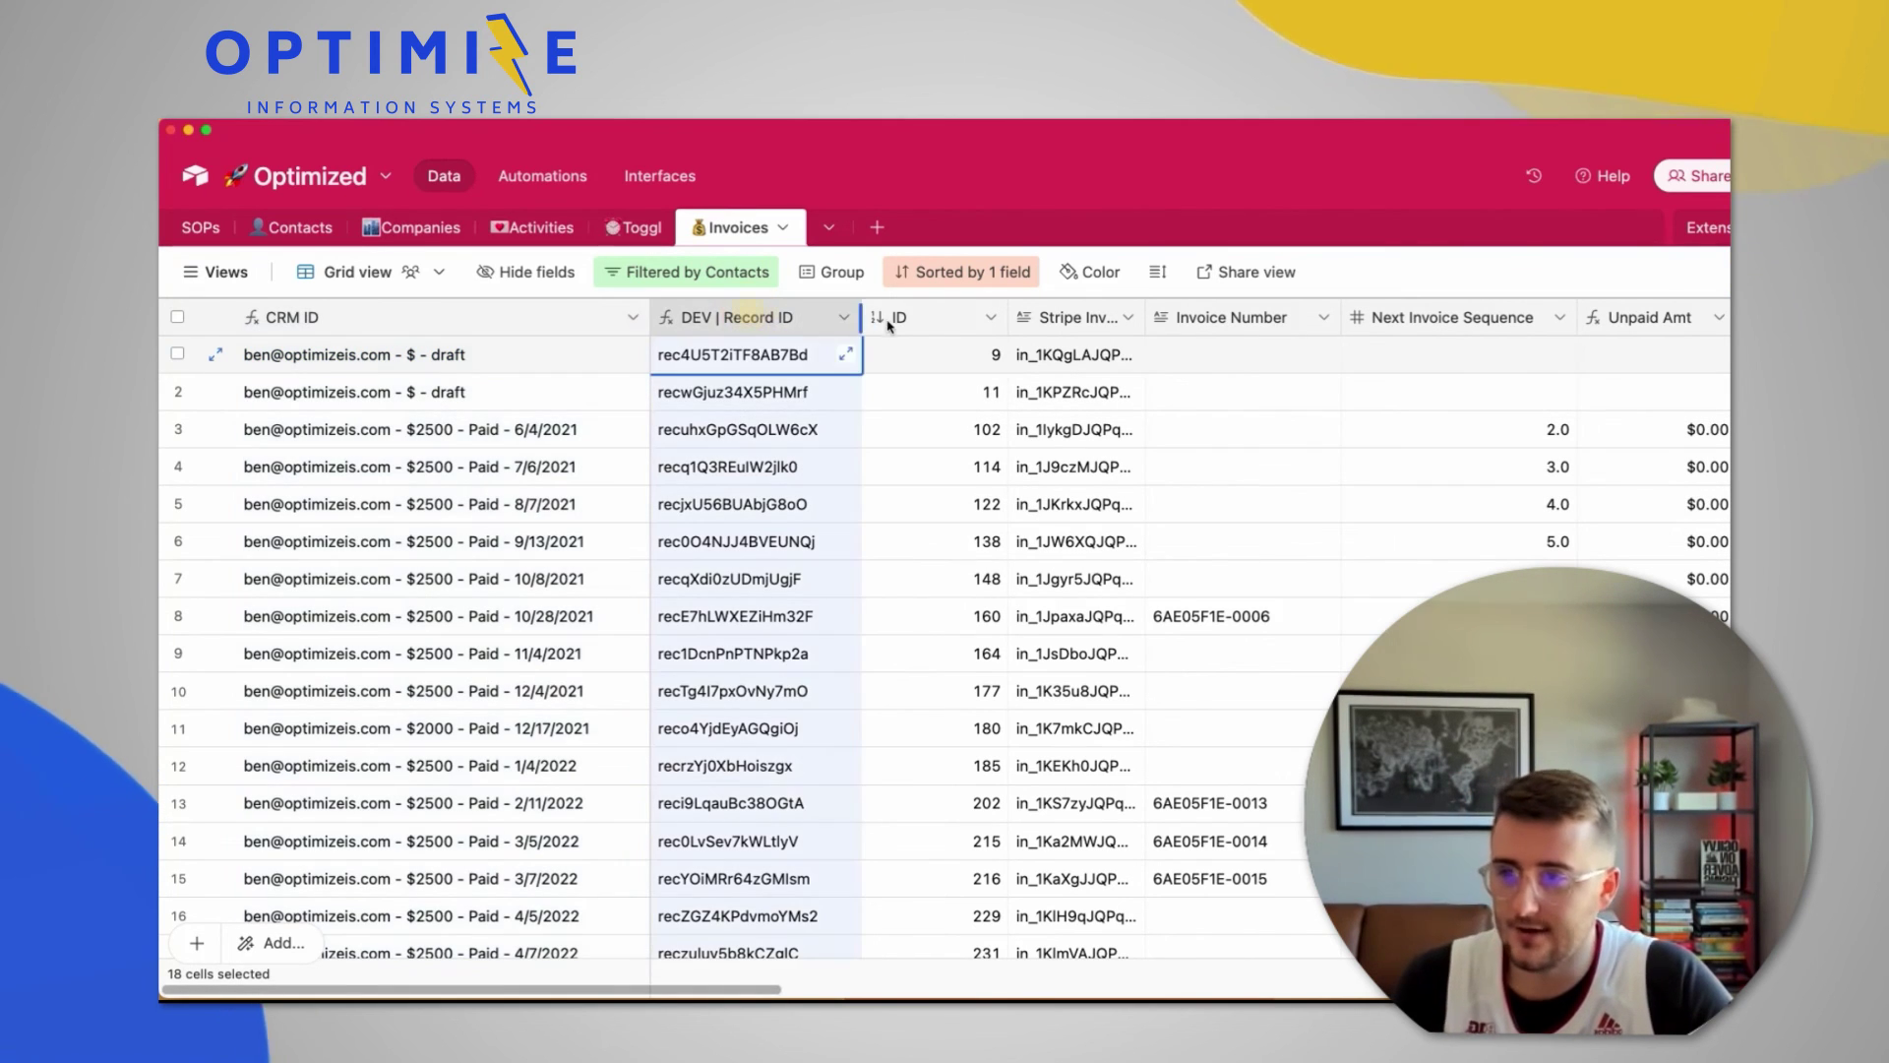
{"action": "left_click", "coordinate": [893, 320]}
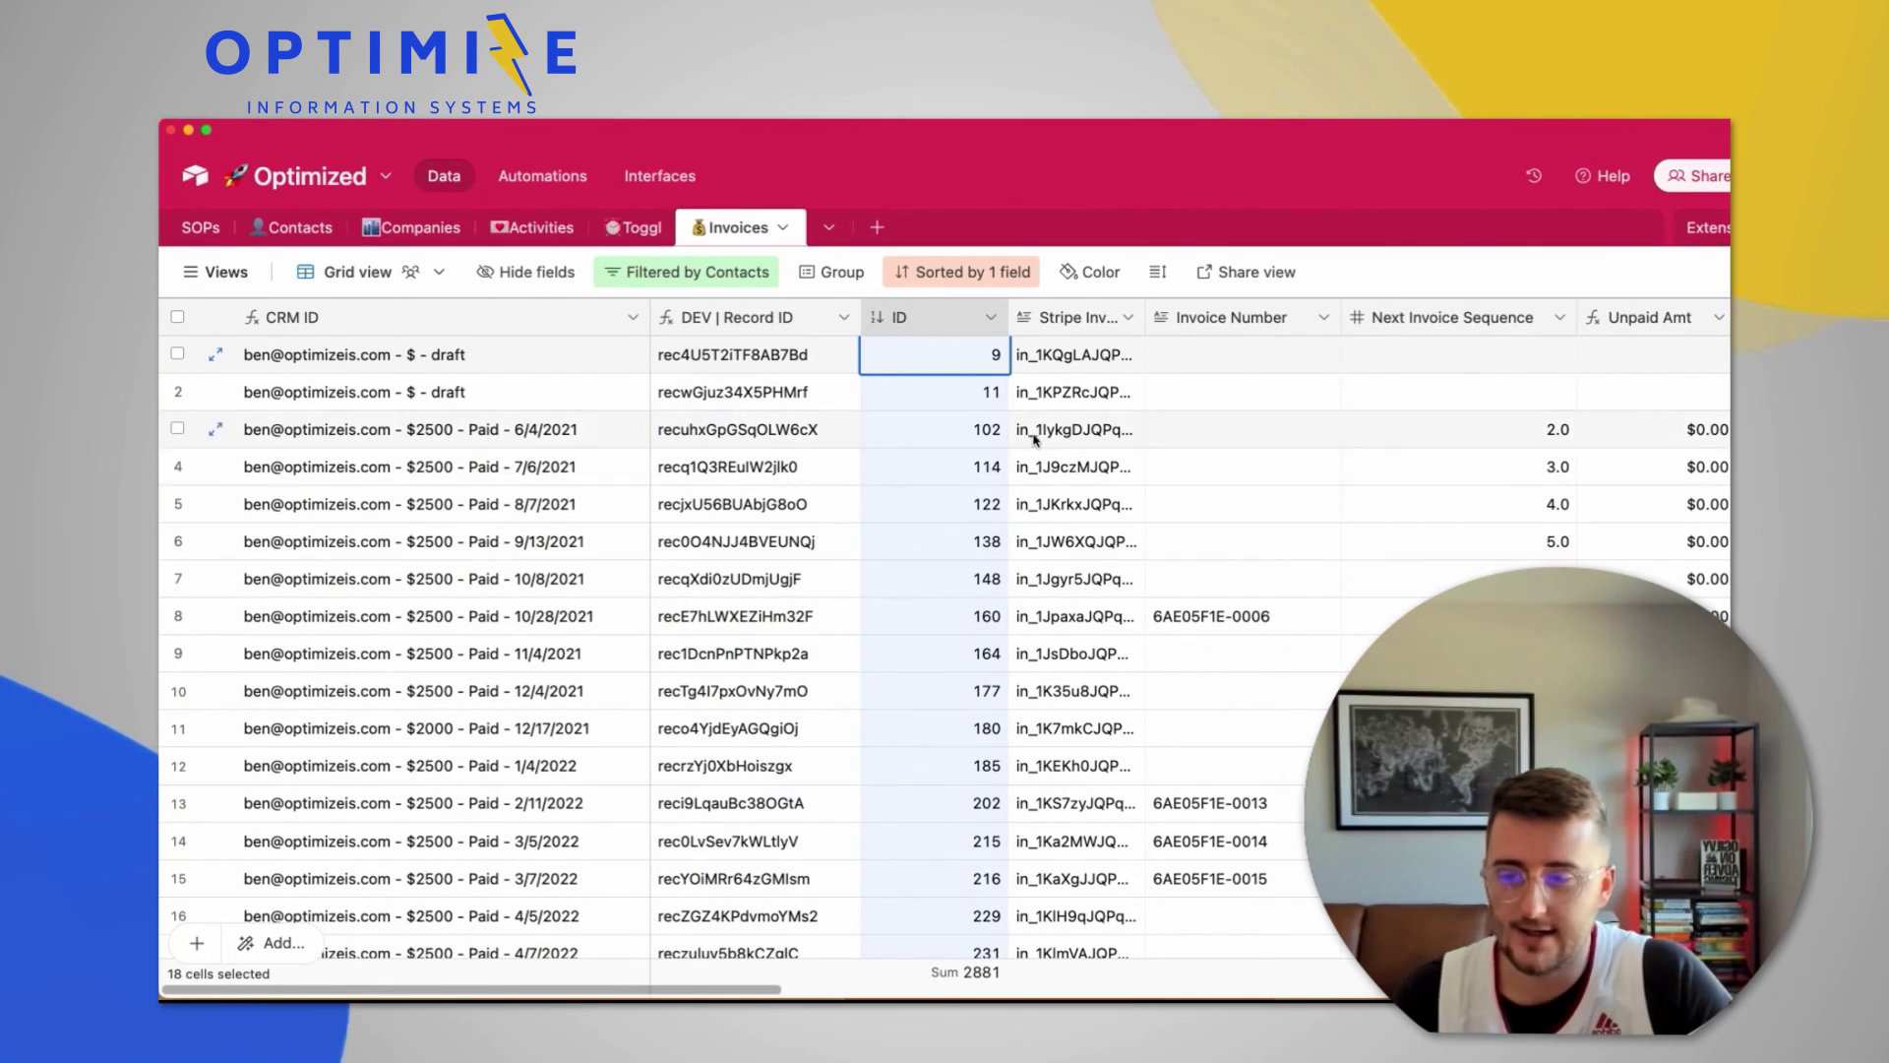
{"action": "left_click", "coordinate": [1078, 356]}
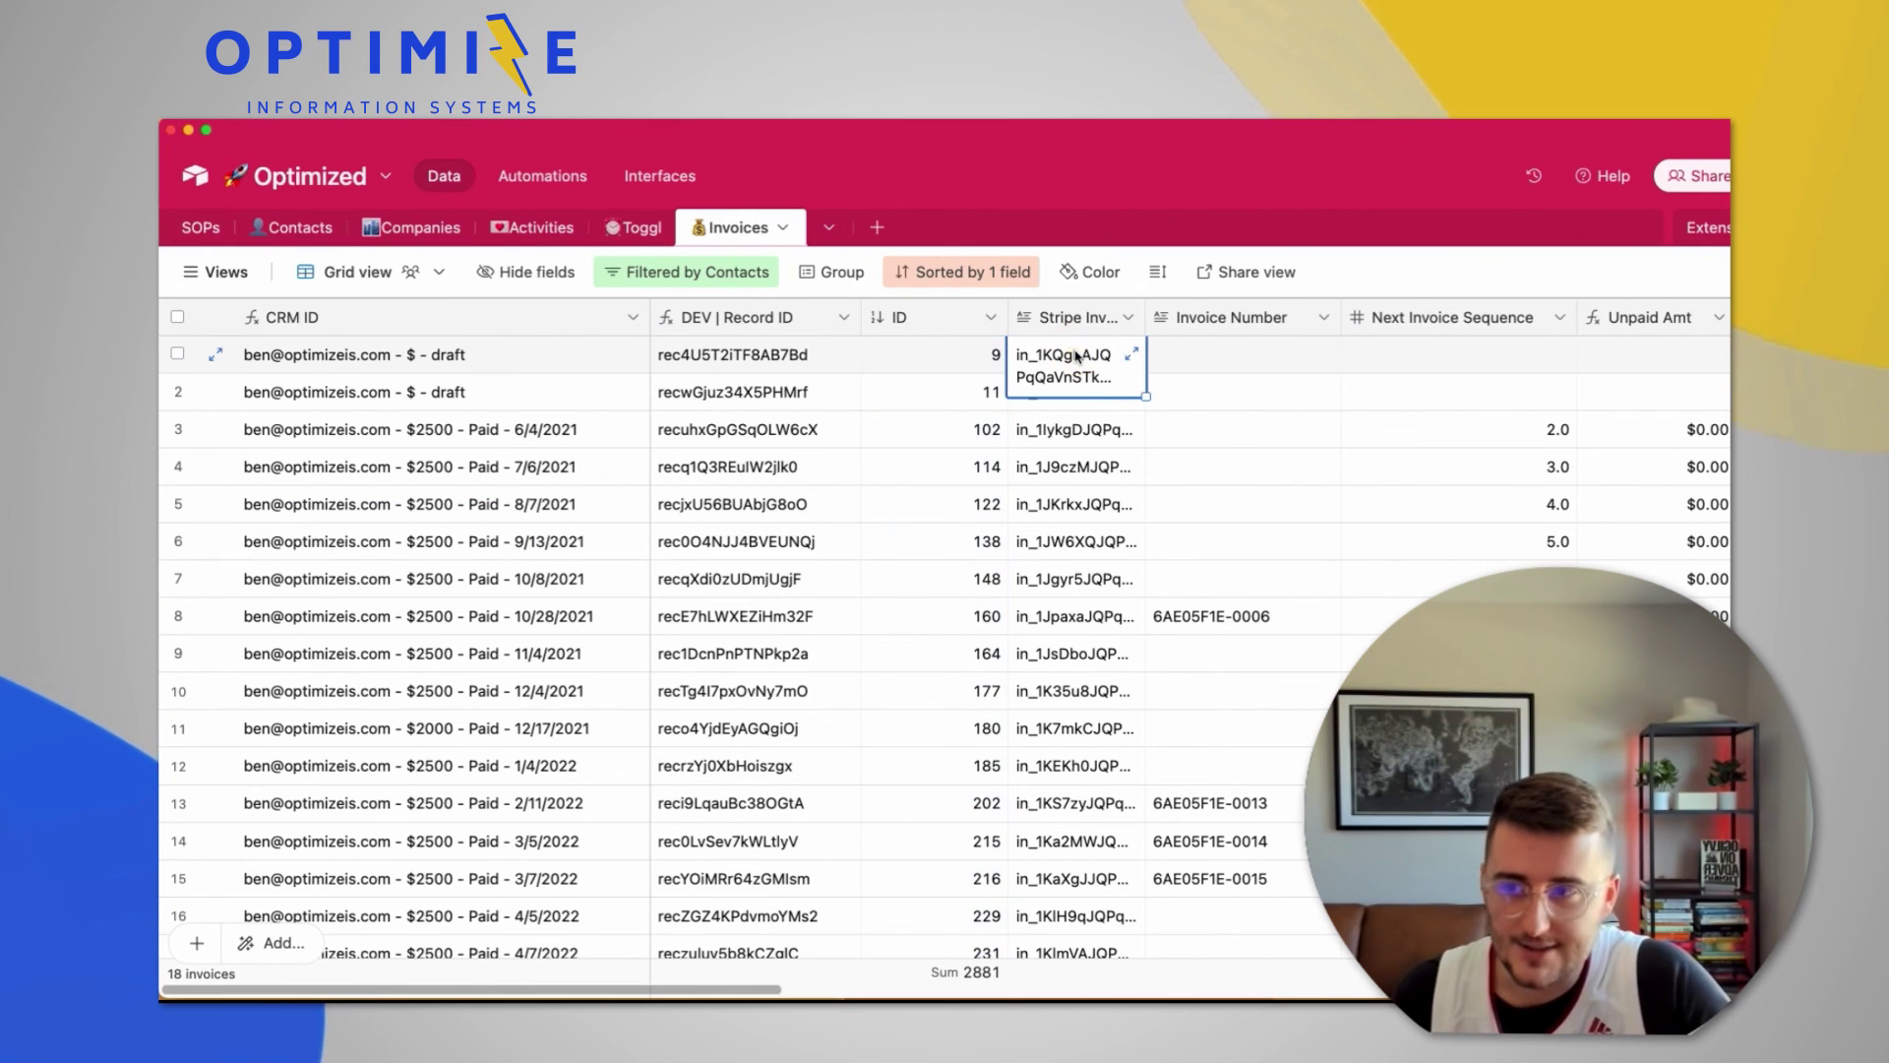
{"action": "left_click", "coordinate": [958, 357]}
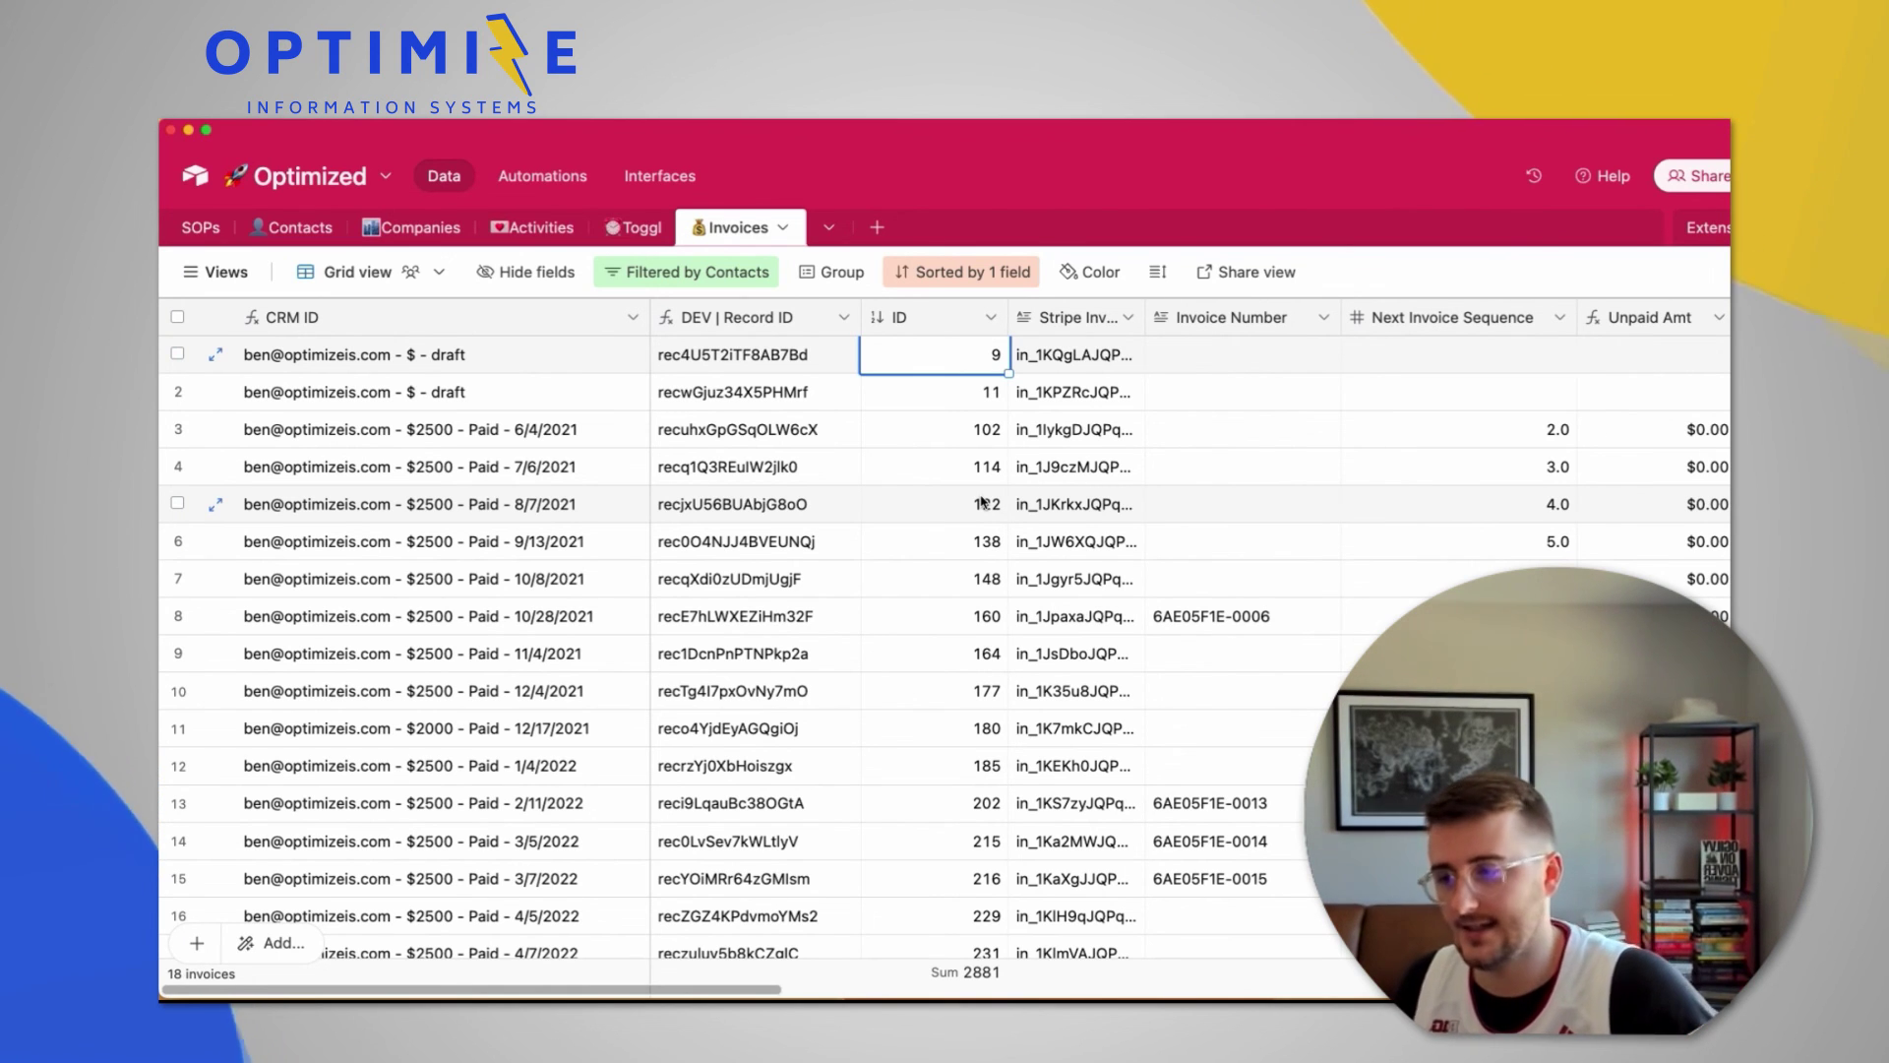
{"action": "left_click", "coordinate": [430, 470]}
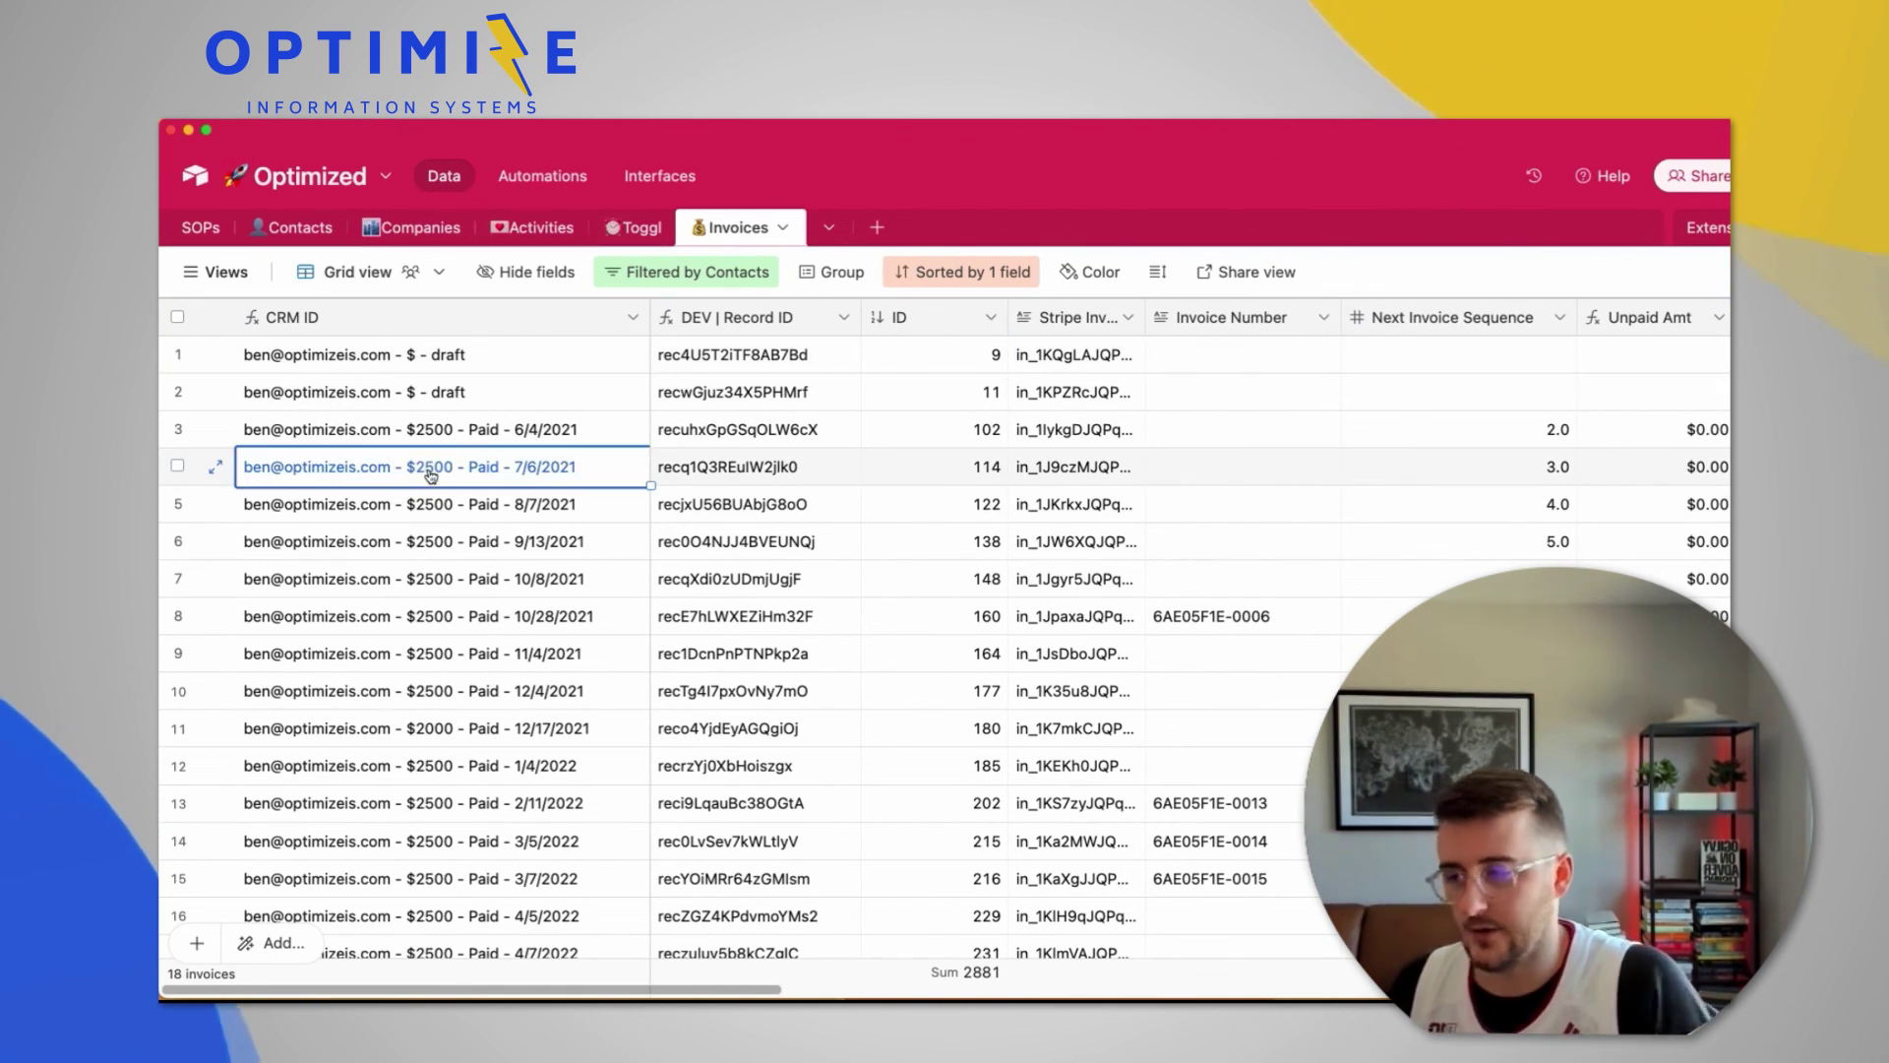